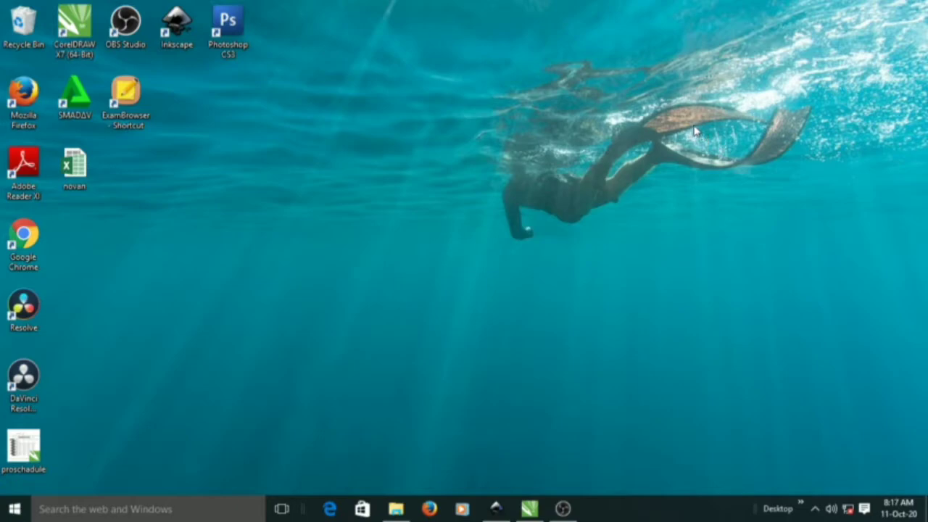
pyautogui.rightClick(544, 96)
pyautogui.click(595, 137)
pyautogui.rightClick(603, 153)
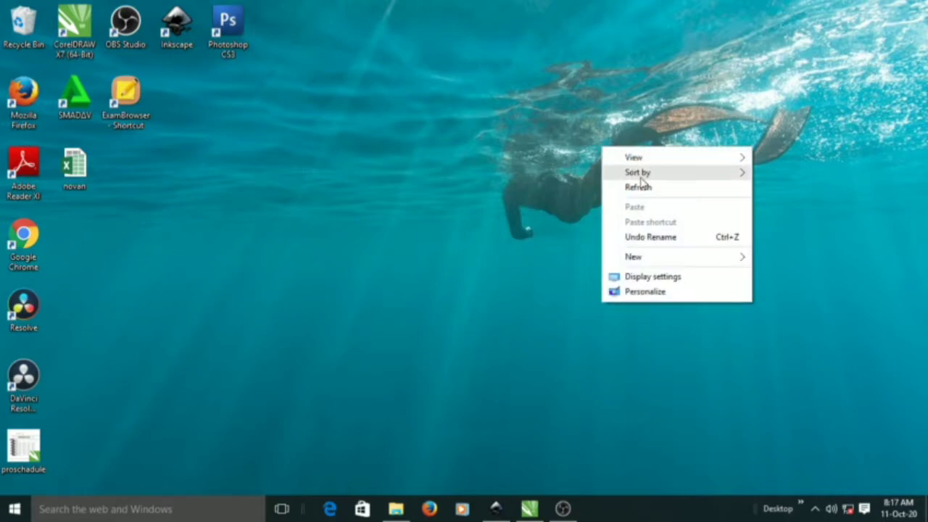
pyautogui.click(644, 188)
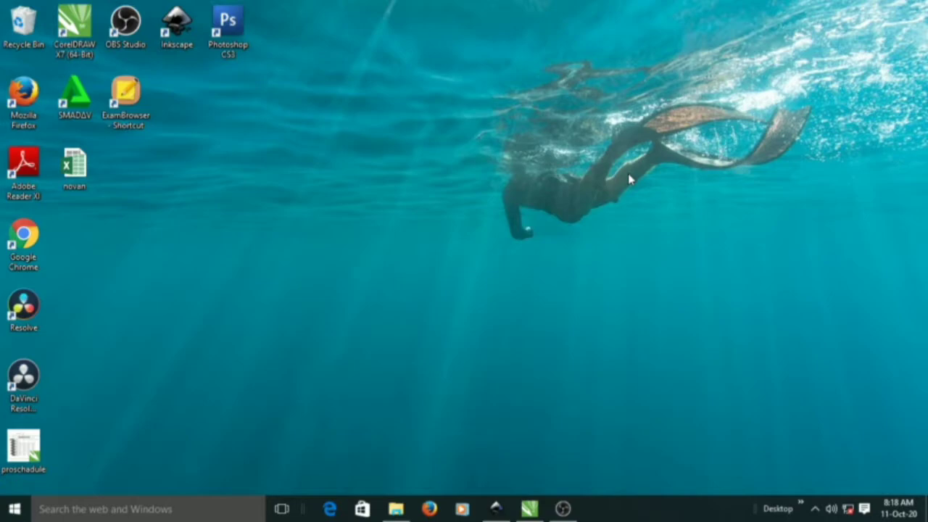
pyautogui.rightClick(606, 174)
pyautogui.click(628, 213)
# Bring the CorelDRAW X7 window with the blank Untitled-1 document to the front
pyautogui.click(531, 509)
pyautogui.click(498, 509)
pyautogui.click(521, 513)
pyautogui.click(506, 512)
pyautogui.click(522, 512)
pyautogui.click(505, 512)
pyautogui.click(533, 512)
pyautogui.click(511, 511)
pyautogui.click(527, 511)
pyautogui.click(509, 509)
pyautogui.click(526, 511)
pyautogui.click(508, 512)
pyautogui.click(527, 511)
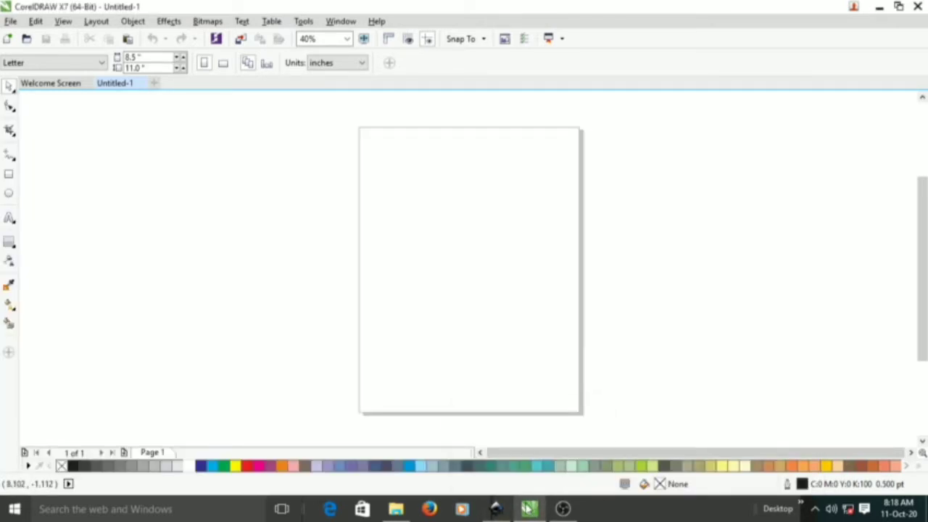
pyautogui.moveTo(527, 509)
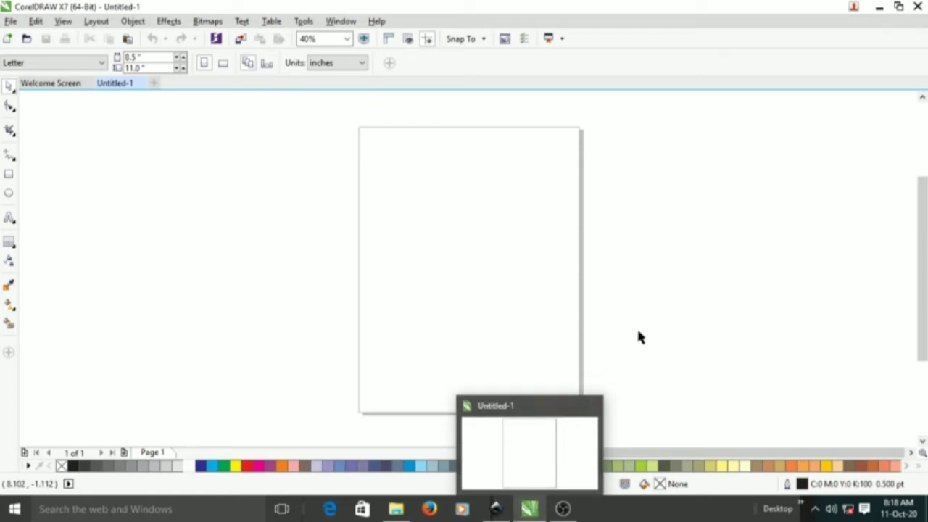
# Arrange the open CorelDRAW and Inkscape windows on the desktop with the system's show windows side by side option
pyautogui.click(594, 520)
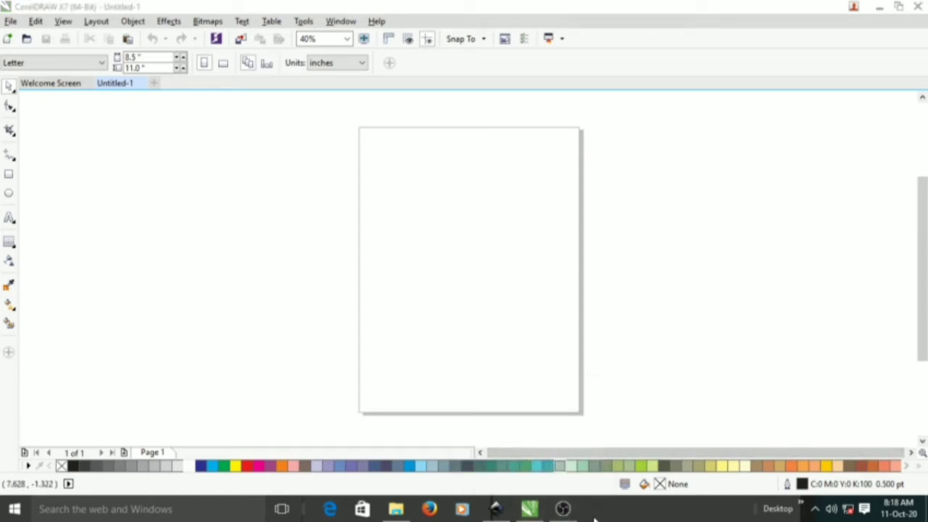
pyautogui.rightClick(595, 519)
pyautogui.click(673, 425)
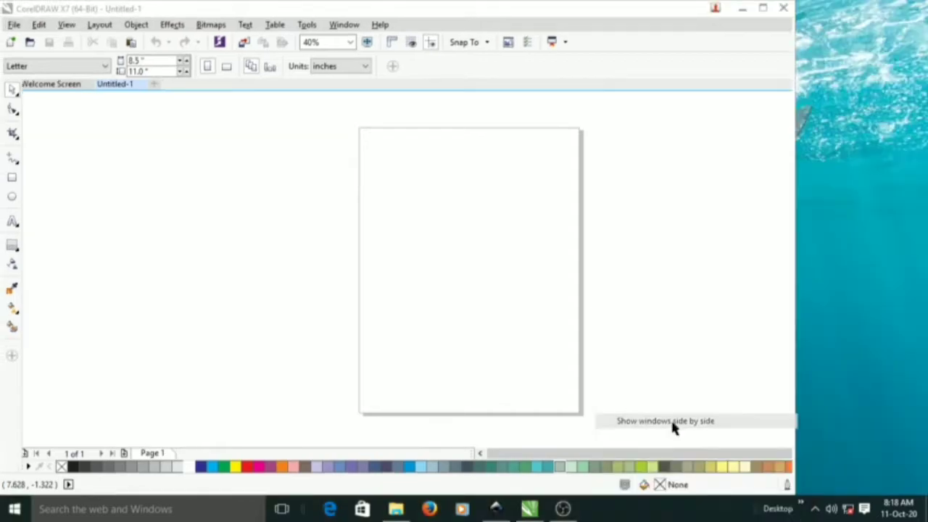
pyautogui.moveTo(457, 10); pyautogui.dragTo(653, 72)
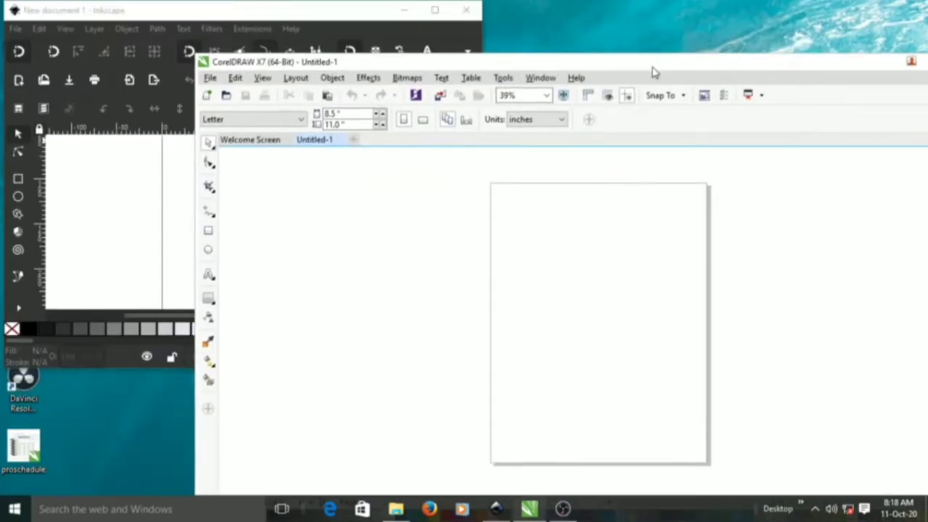
pyautogui.moveTo(356, 14); pyautogui.dragTo(356, 79)
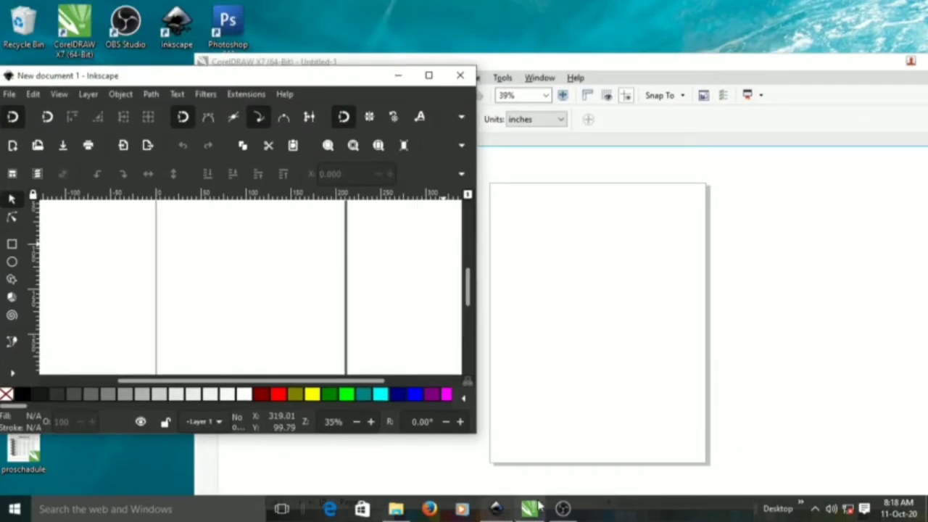
pyautogui.rightClick(602, 516)
pyautogui.click(655, 421)
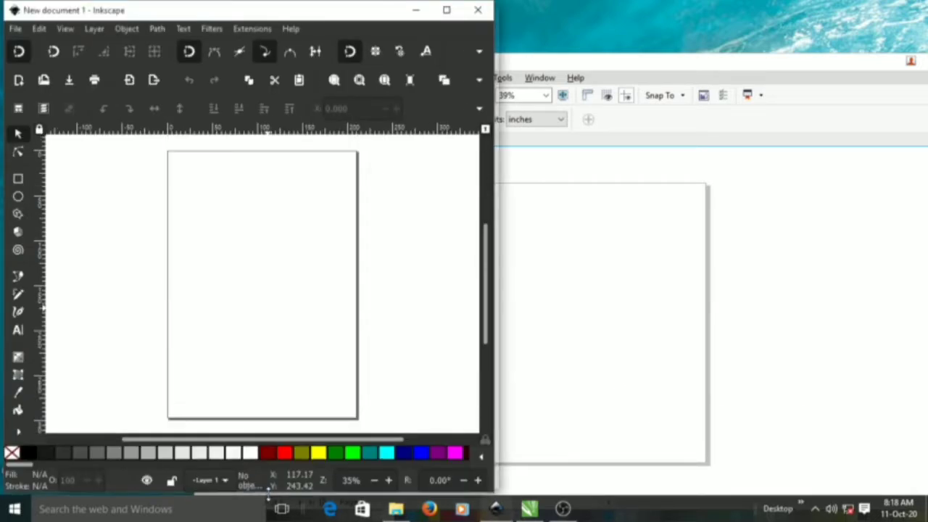
# Move and narrow the CorelDRAW window to about half the screen, and narrow the Inkscape window so the two no longer overlap
pyautogui.moveTo(624, 63); pyautogui.dragTo(585, 20)
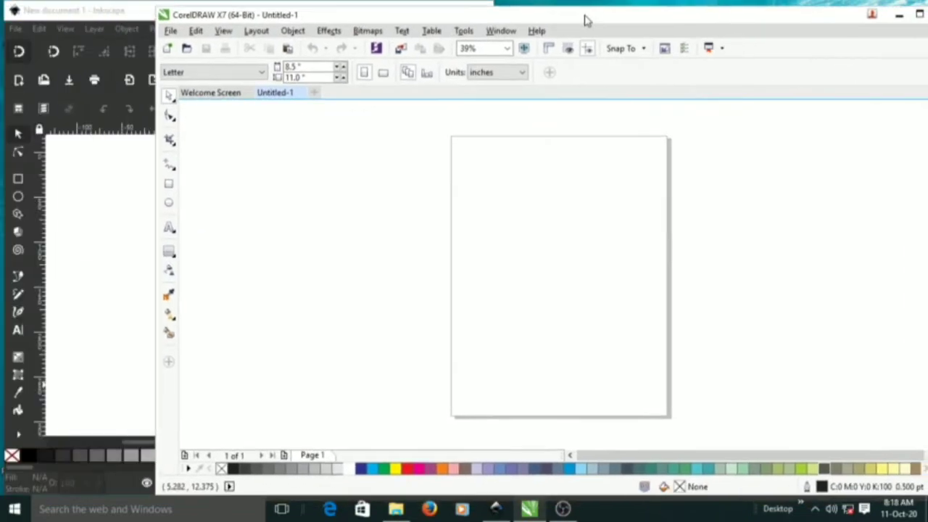
pyautogui.moveTo(154, 240); pyautogui.dragTo(500, 282)
pyautogui.moveTo(680, 20); pyautogui.dragTo(657, 14)
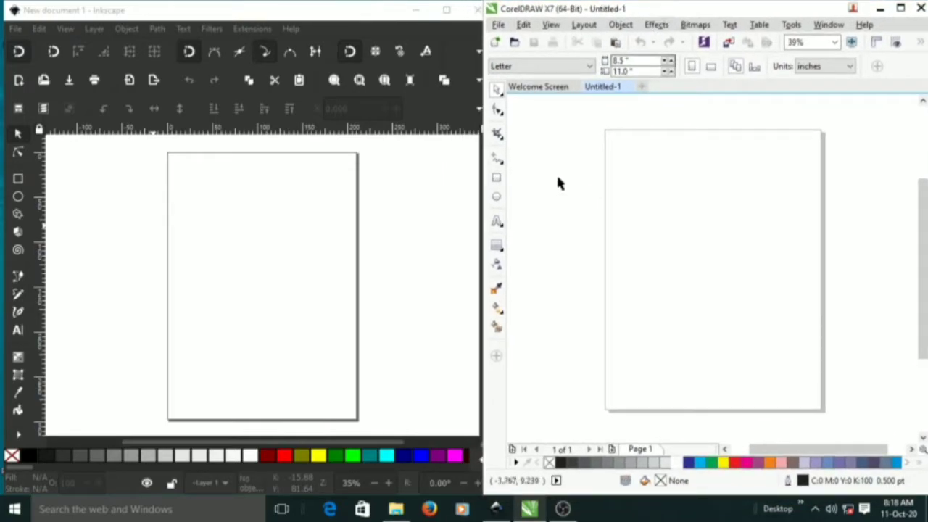
pyautogui.click(452, 216)
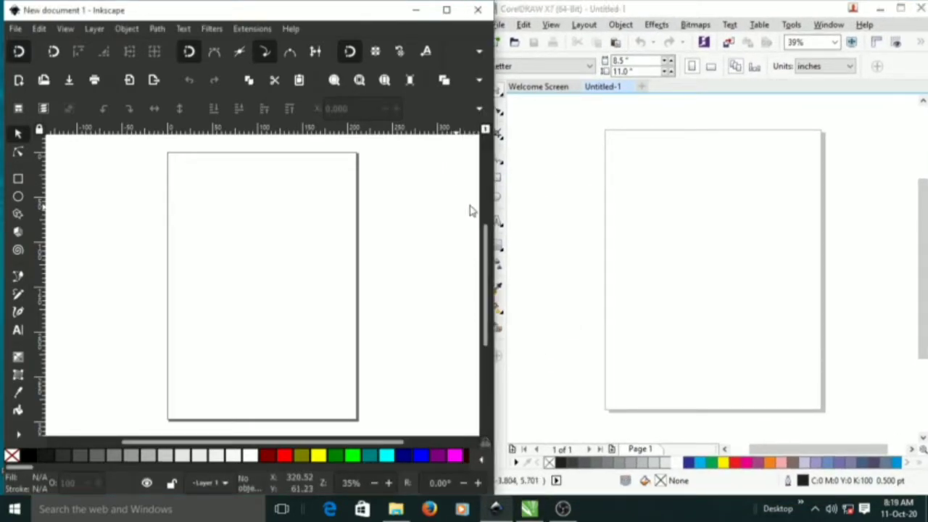
pyautogui.moveTo(490, 222); pyautogui.dragTo(474, 227)
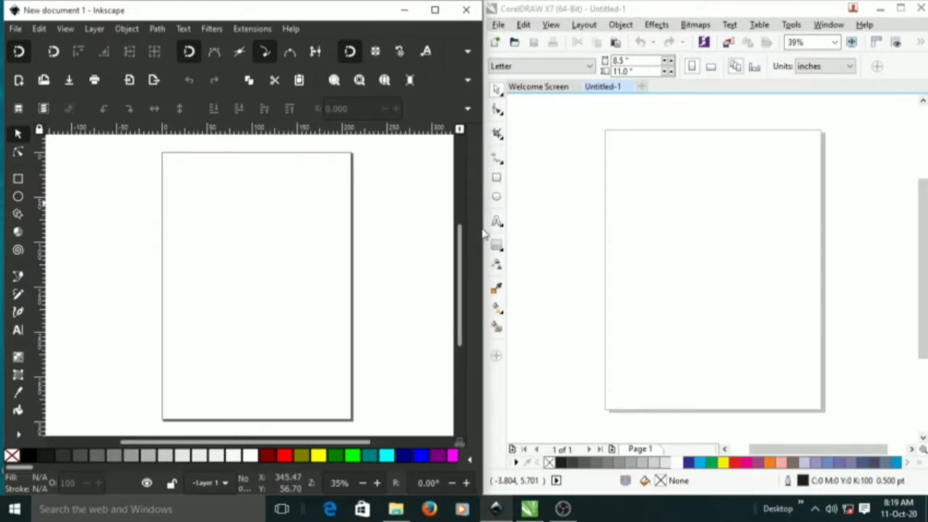
pyautogui.click(528, 203)
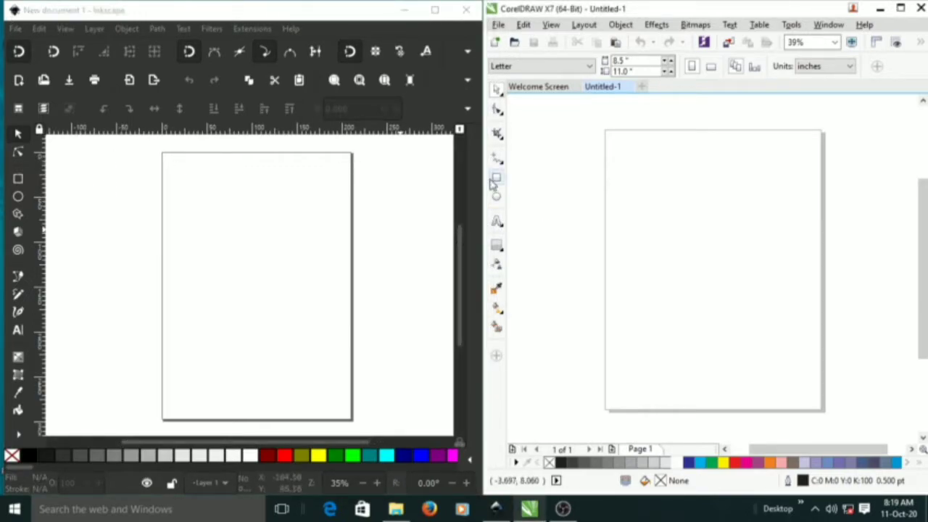
pyautogui.click(135, 179)
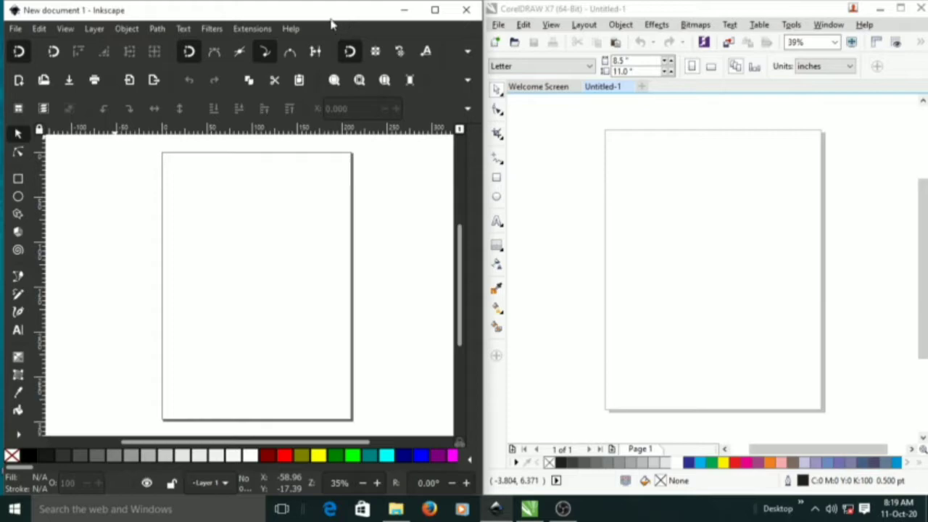
pyautogui.click(671, 125)
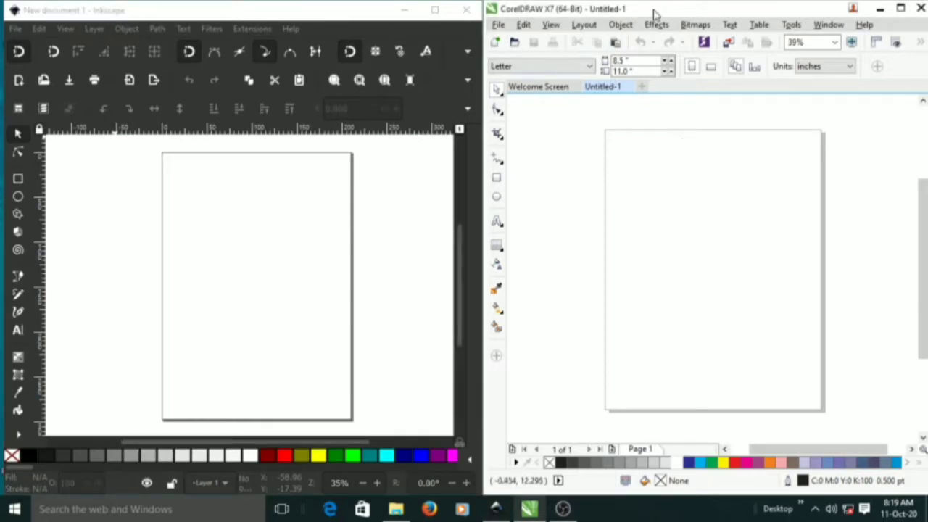
pyautogui.click(216, 7)
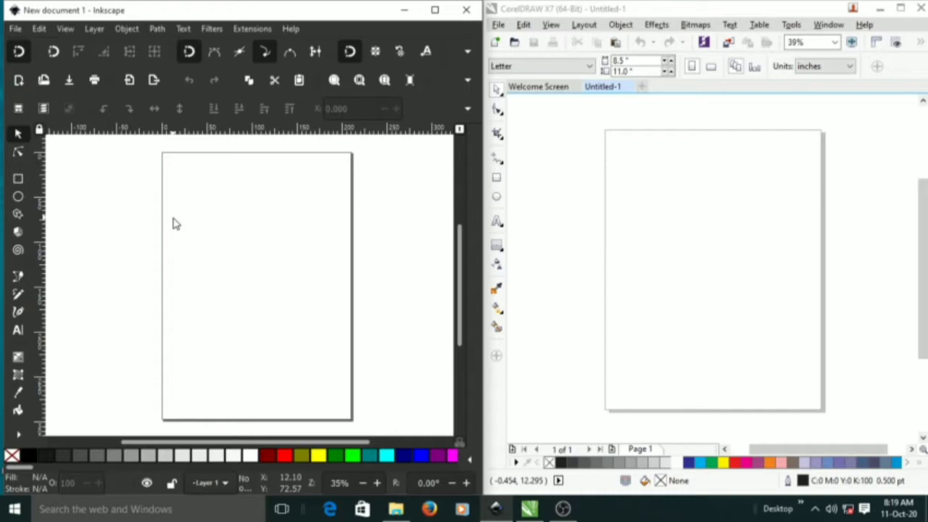
# In Inkscape's keyboard shortcut preferences, switch the shortcut file to Inkscape default and back to Corel DRAW X8
pyautogui.click(41, 29)
pyautogui.click(104, 458)
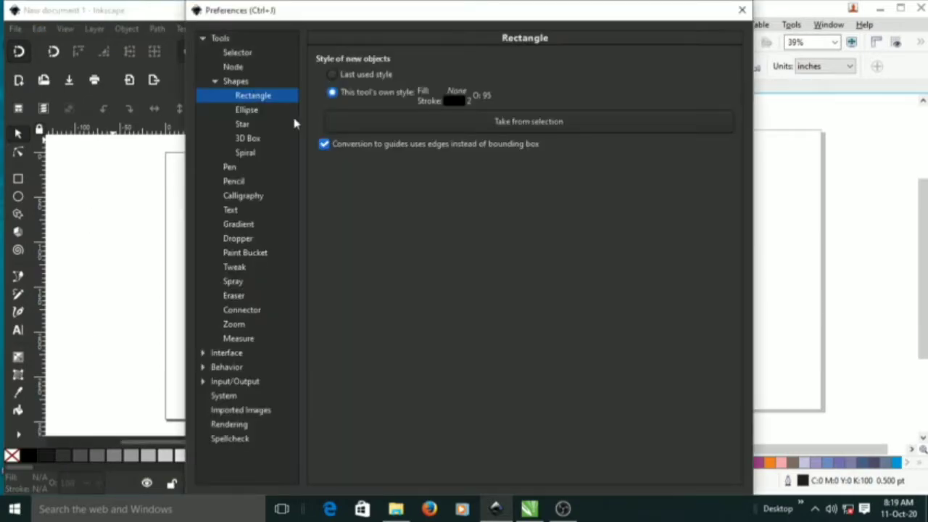
pyautogui.click(203, 40)
pyautogui.click(203, 53)
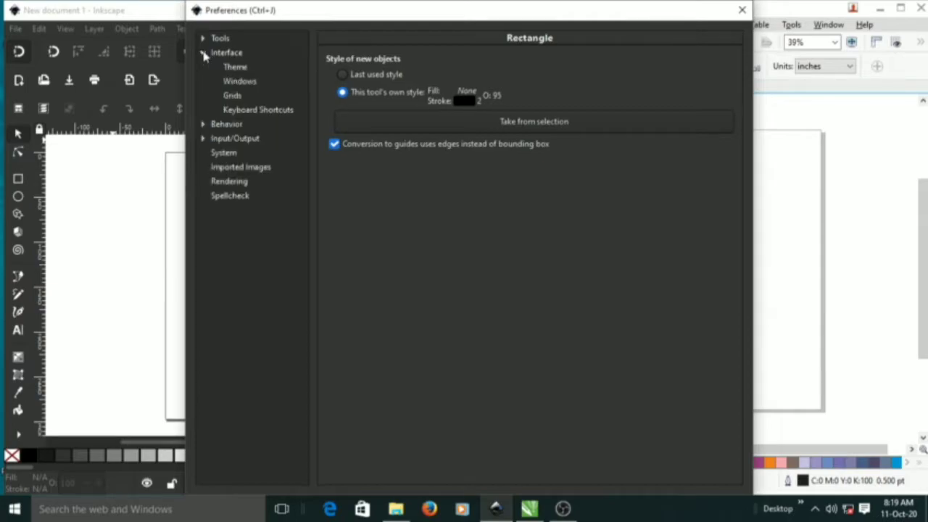
pyautogui.click(242, 112)
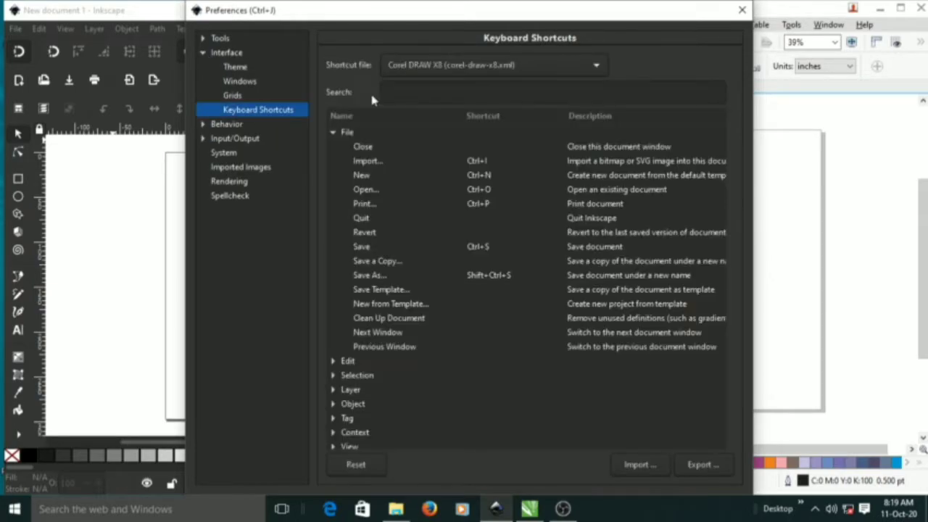
pyautogui.click(595, 67)
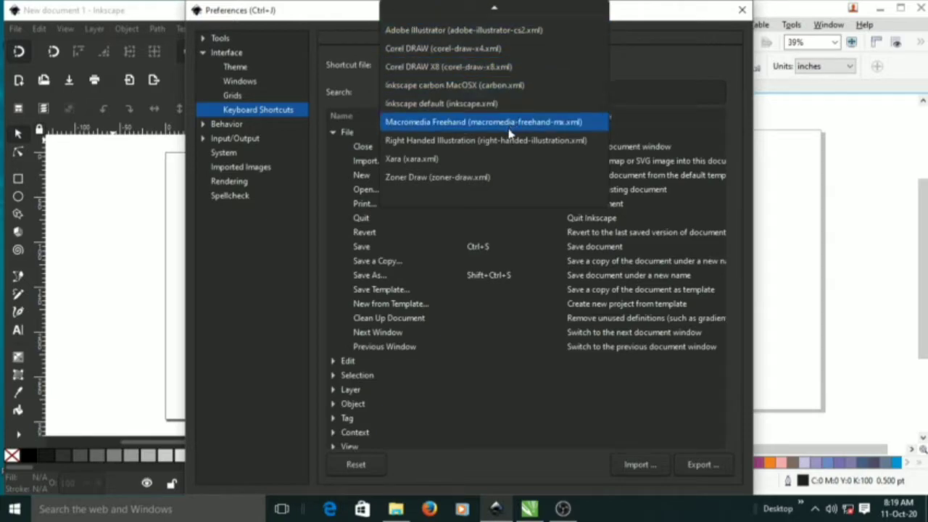
pyautogui.click(482, 103)
pyautogui.click(563, 65)
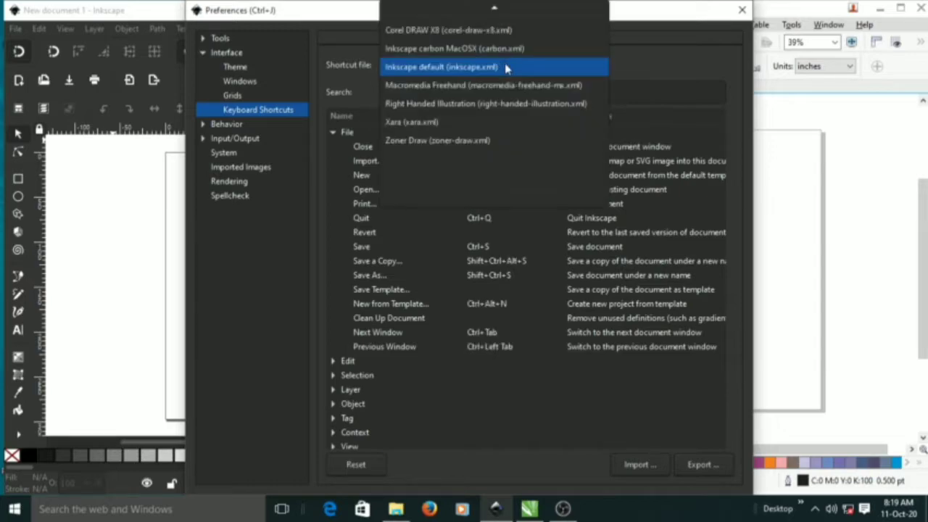
pyautogui.click(464, 34)
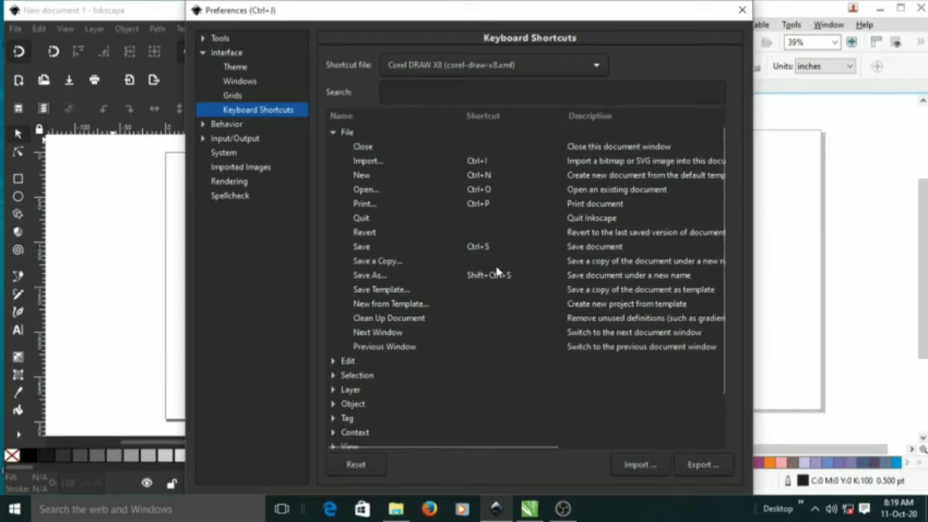
# Examine the Edit commands in the Corel DRAW X8 shortcut list and close the preferences
pyautogui.click(346, 362)
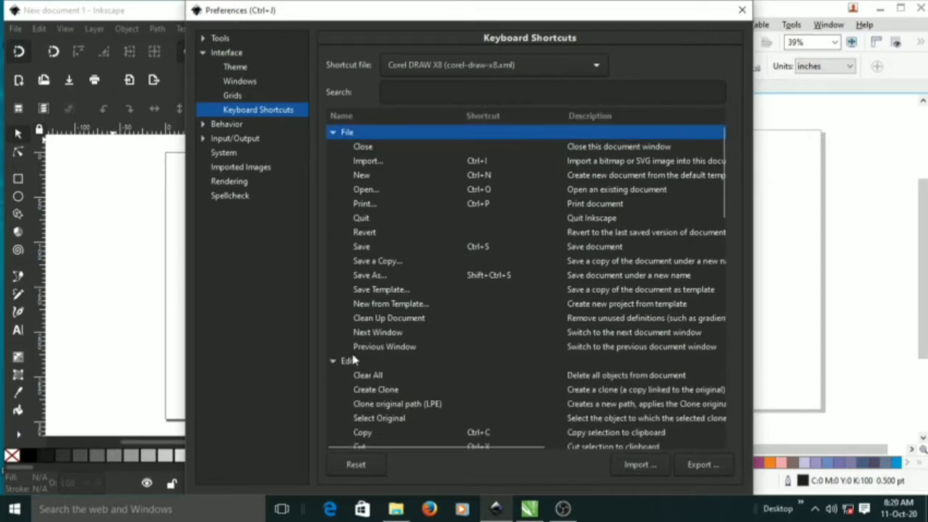
pyautogui.scroll(-15, 395, 330)
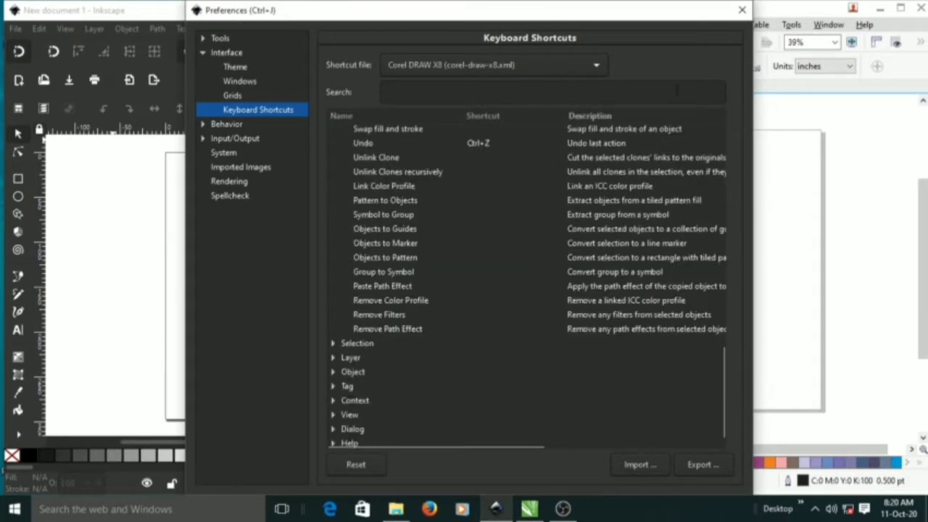
pyautogui.click(742, 10)
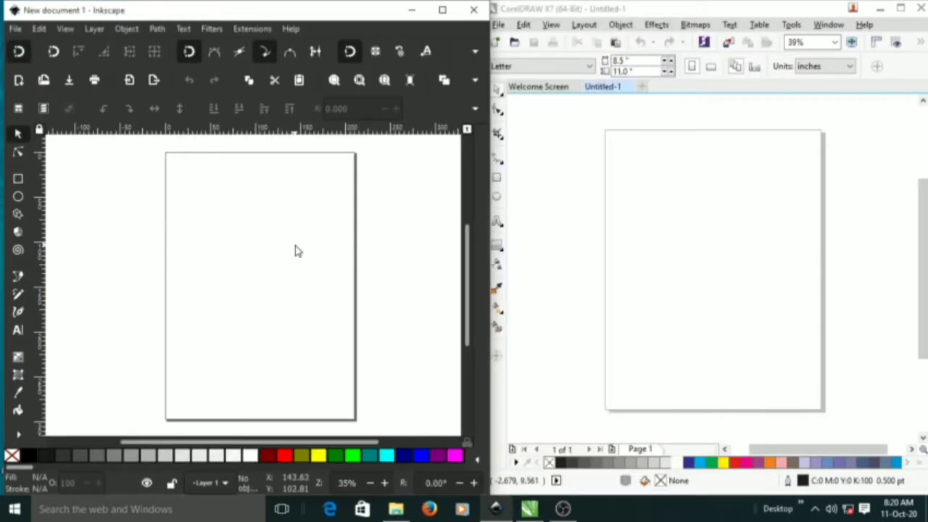
# Narrow and reposition the CorelDRAW window, and widen the Inkscape window to meet its edge
pyautogui.click(564, 158)
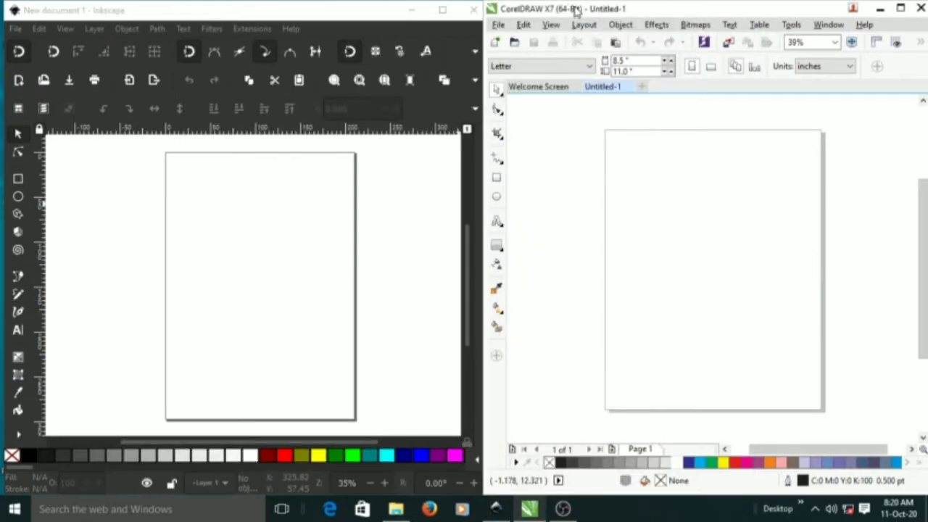
pyautogui.moveTo(572, 8); pyautogui.dragTo(559, 14)
pyautogui.moveTo(472, 80); pyautogui.dragTo(498, 80)
pyautogui.moveTo(580, 15); pyautogui.dragTo(587, 9)
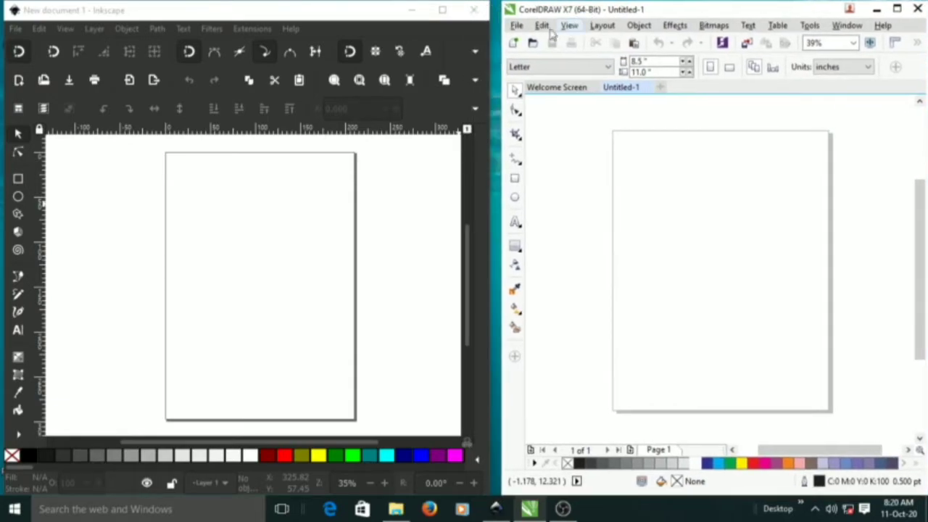
pyautogui.moveTo(490, 66); pyautogui.dragTo(502, 68)
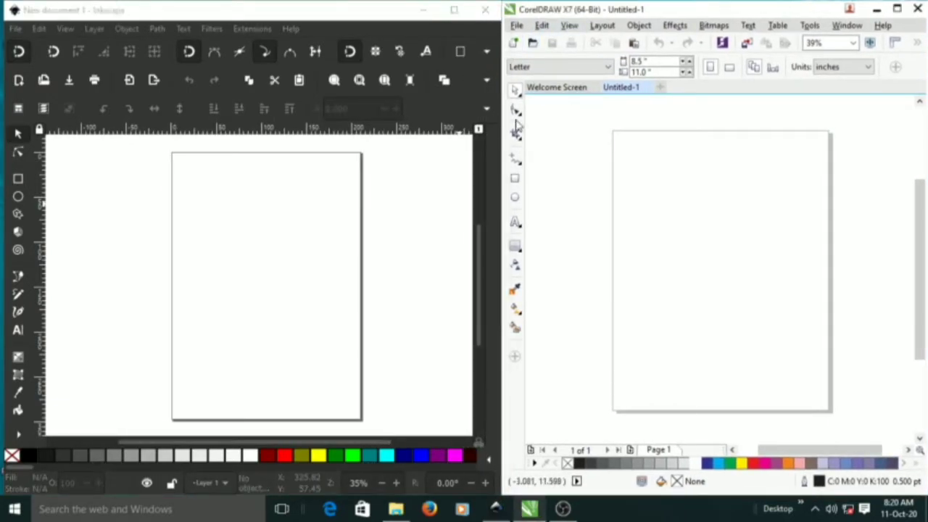
pyautogui.click(515, 246)
pyautogui.click(582, 218)
pyautogui.click(283, 224)
pyautogui.click(570, 196)
pyautogui.click(453, 204)
pyautogui.click(540, 214)
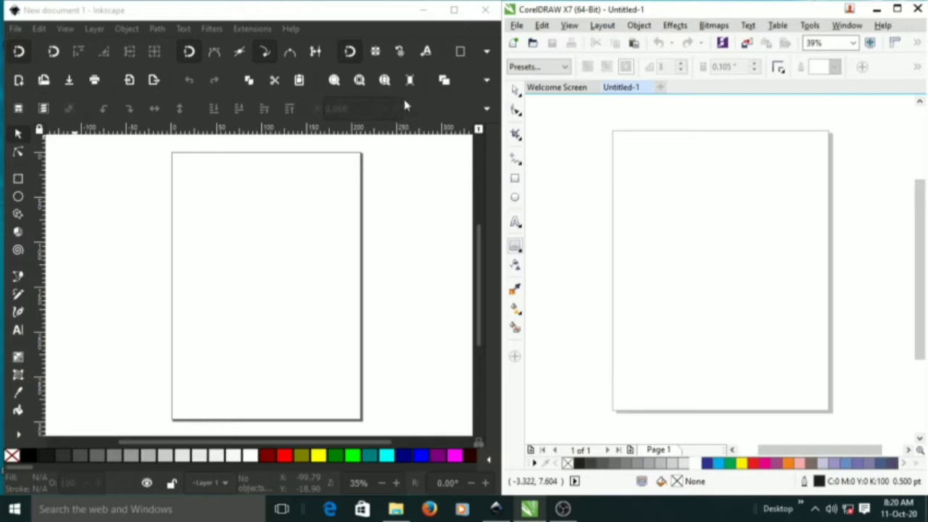
pyautogui.click(156, 28)
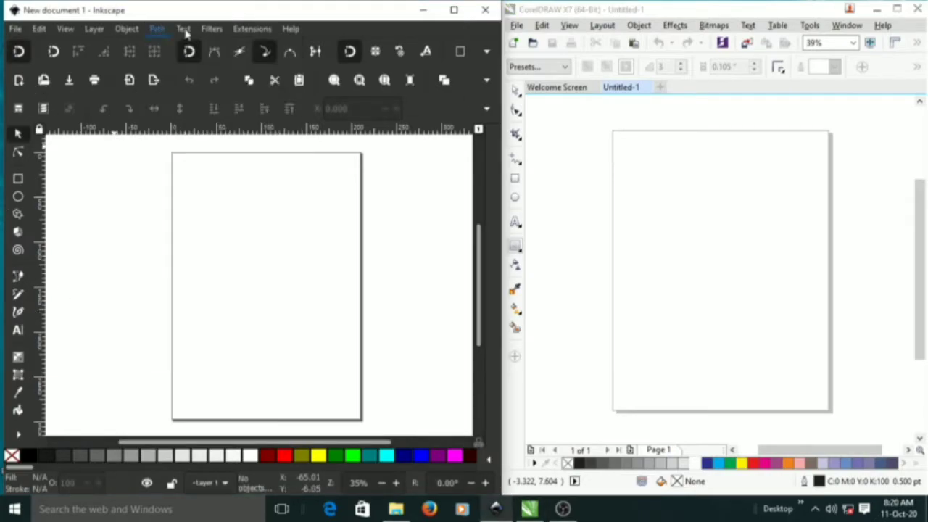
pyautogui.moveTo(251, 28)
pyautogui.click(701, 162)
pyautogui.click(181, 270)
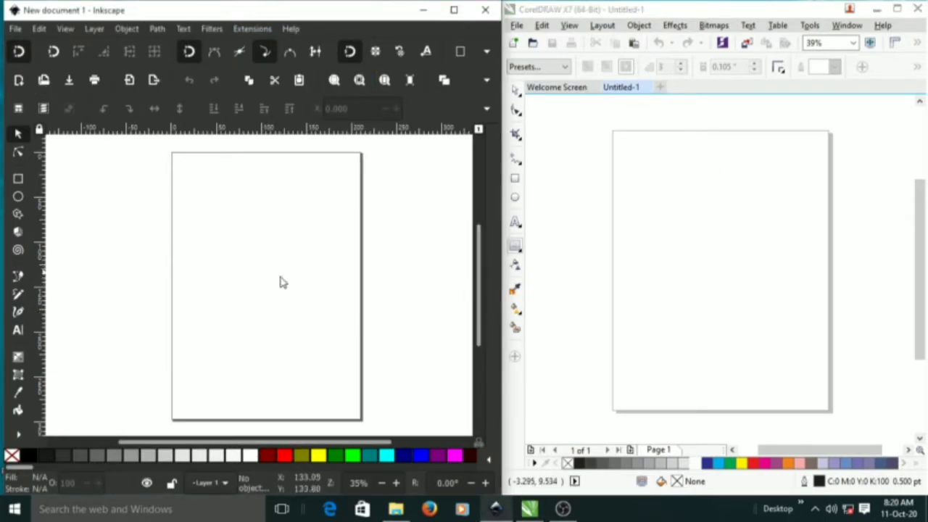
# Draw a rectangle about 84 by 95 mm on the upper part of the Inkscape page and select it with the Selector tool
pyautogui.click(18, 178)
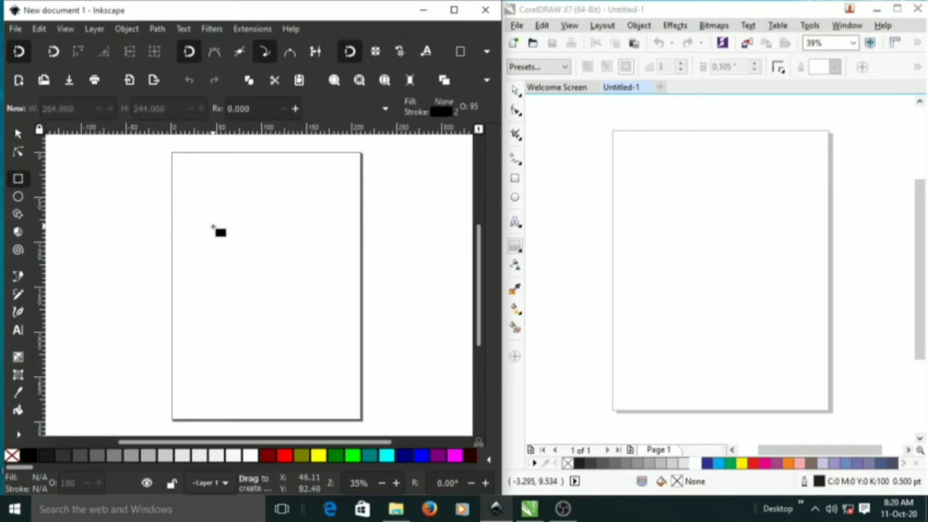
pyautogui.moveTo(214, 219); pyautogui.dragTo(288, 303)
pyautogui.scroll(1, 286, 306)
pyautogui.moveTo(289, 248)
pyautogui.mouseDown()
pyautogui.moveTo(289, 259)
pyautogui.moveTo(290, 247)
pyautogui.mouseUp()
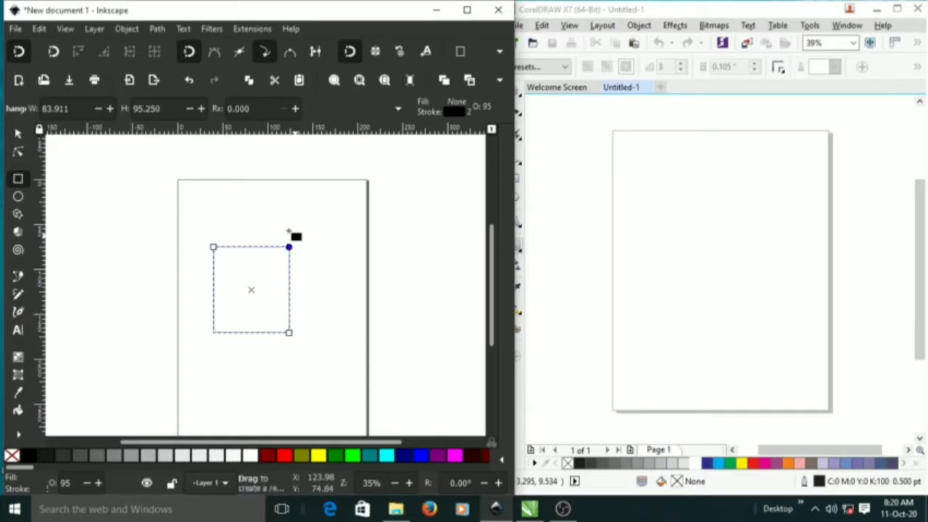
pyautogui.click(19, 134)
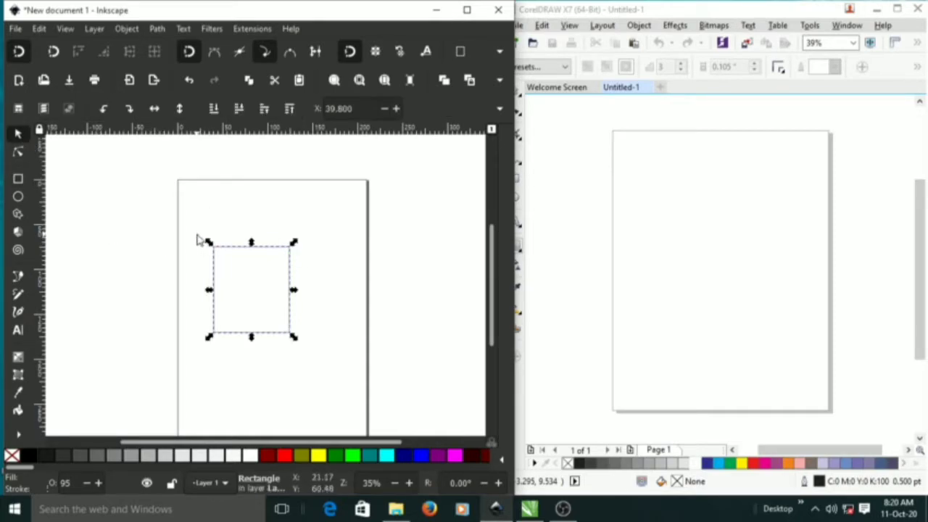
# Draw a new rectangle about 71 by 82 mm on the upper part of the Inkscape page
pyautogui.click(71, 249)
pyautogui.click(18, 178)
pyautogui.moveTo(230, 239); pyautogui.dragTo(293, 313)
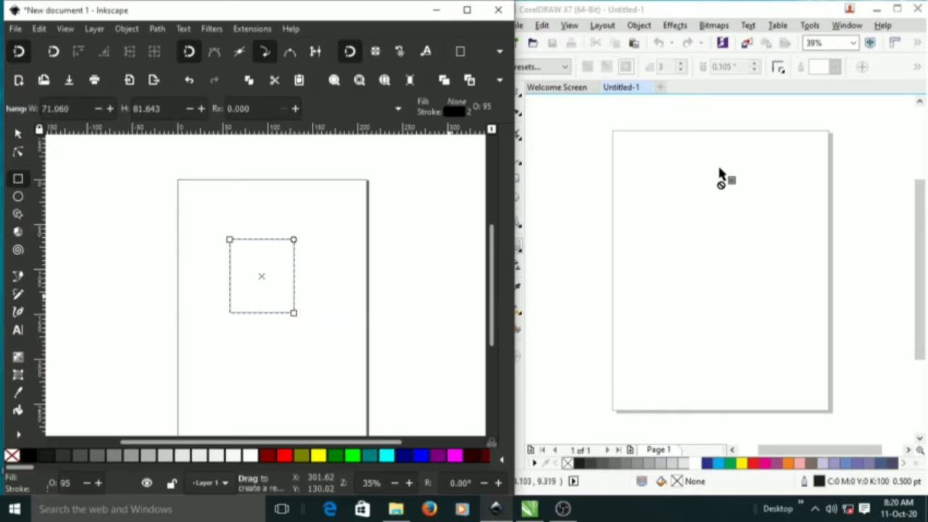
# Switch to CorelDRAW and draw a rectangle about 2.65 by 3.00 inches on the upper middle of the page
pyautogui.click(628, 14)
pyautogui.click(515, 179)
pyautogui.moveTo(684, 207); pyautogui.dragTo(751, 283)
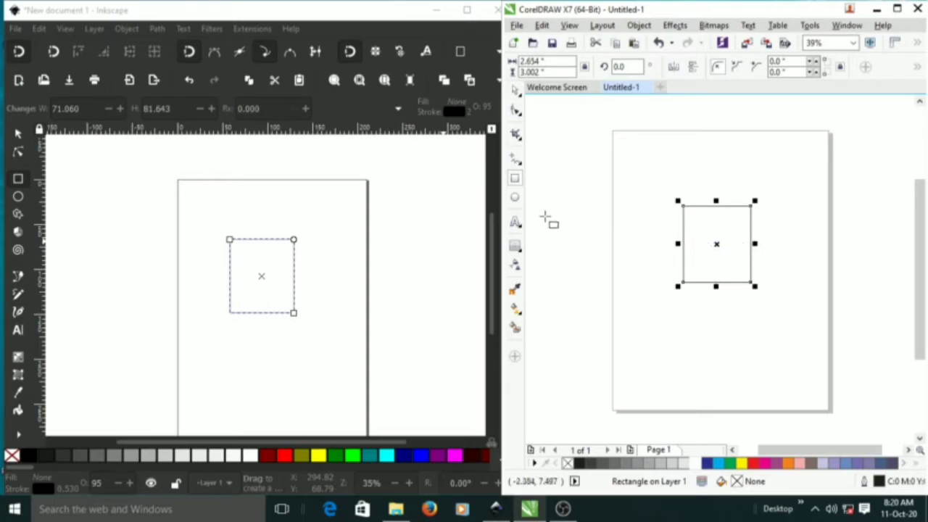
# Activate the Shape tool in CorelDRAW and the node editing tool in Inkscape, ending back in CorelDRAW
pyautogui.click(516, 112)
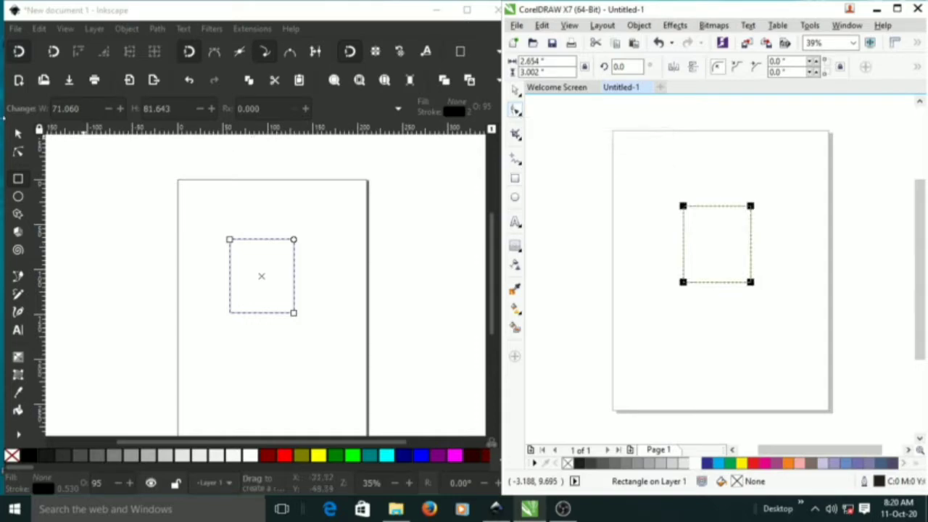
pyautogui.click(20, 154)
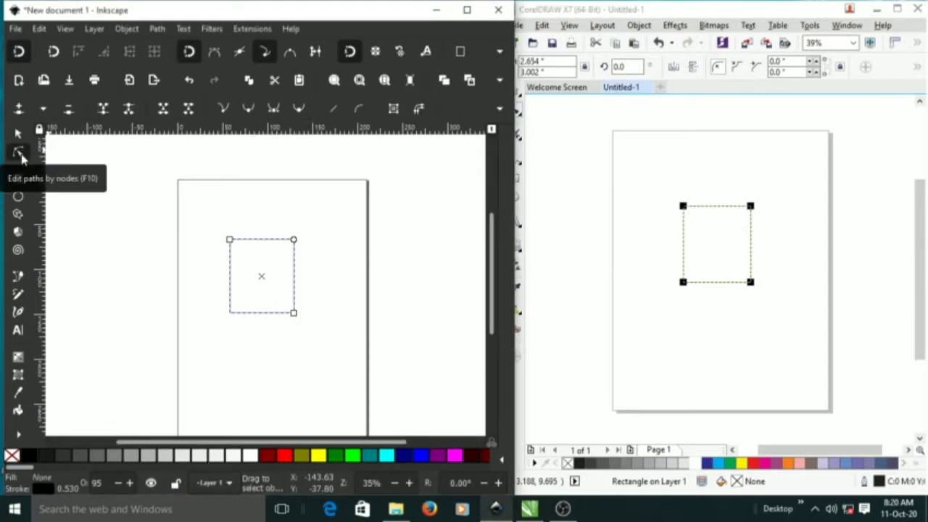
pyautogui.click(555, 132)
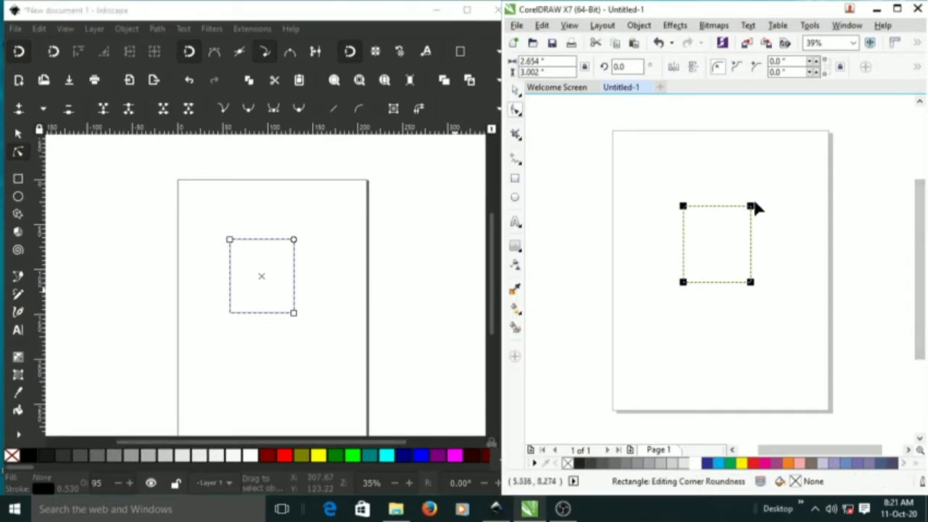
# Try to reshape the CorelDRAW rectangle from its lower-right corner node
pyautogui.click(751, 285)
pyautogui.moveTo(752, 283)
pyautogui.mouseDown()
pyautogui.moveTo(740, 267)
pyautogui.moveTo(743, 248)
pyautogui.moveTo(761, 308)
pyautogui.moveTo(744, 254)
pyautogui.moveTo(752, 287)
pyautogui.mouseUp()
pyautogui.moveTo(752, 286); pyautogui.dragTo(866, 359)
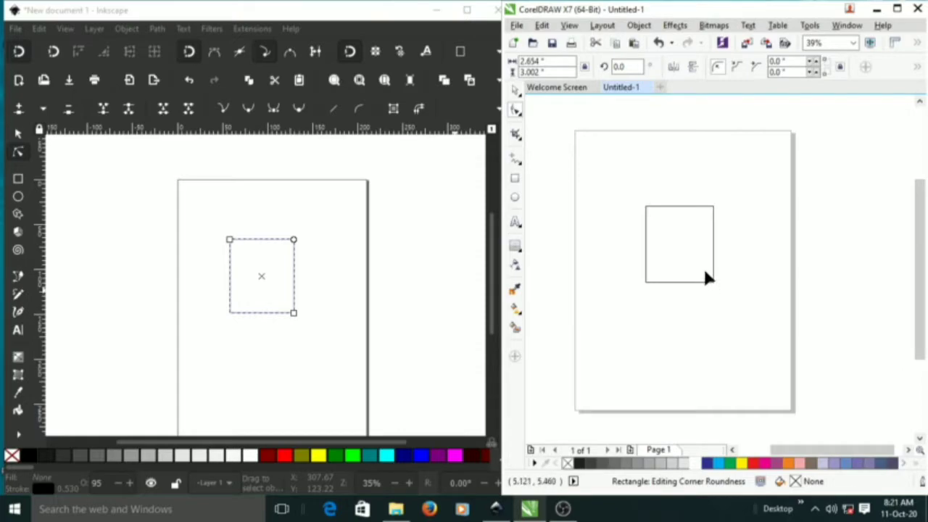
# Compare how the CorelDRAW rectangle behaves under the Pick tool and the Shape tool
pyautogui.click(515, 89)
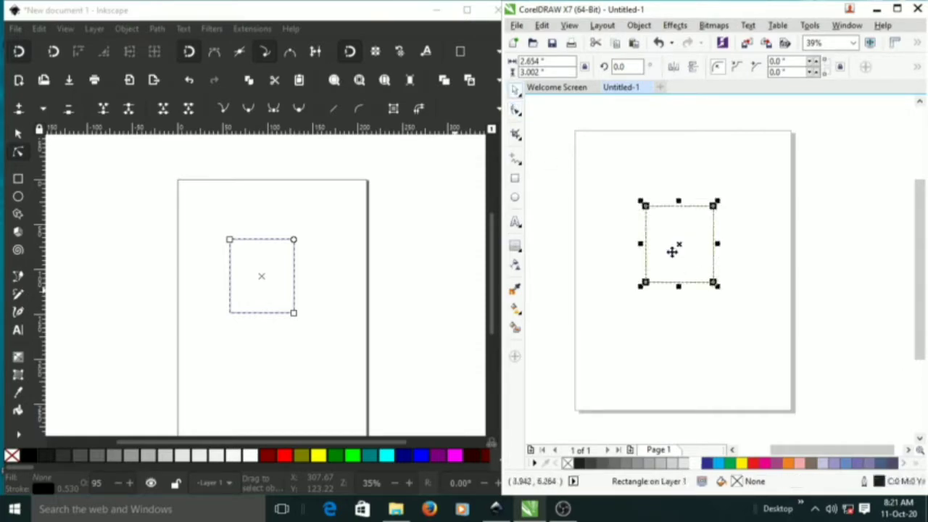
pyautogui.click(516, 109)
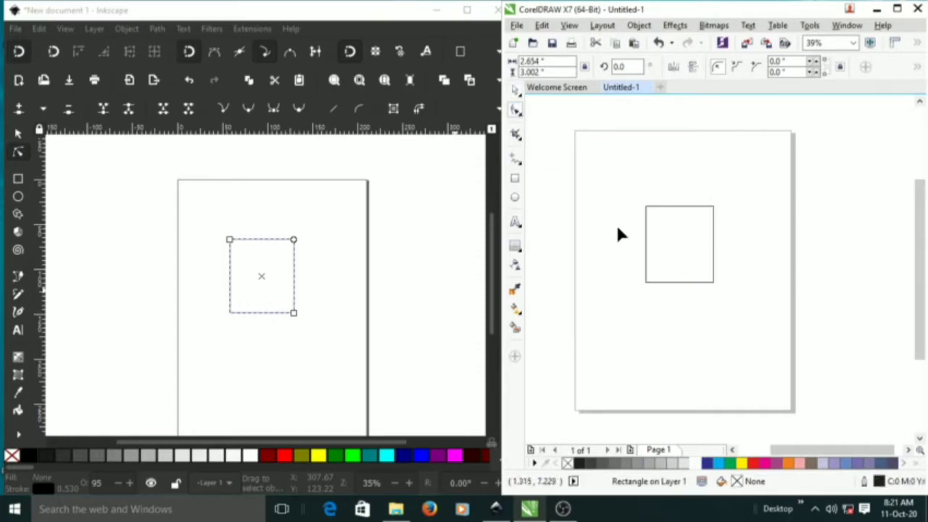
pyautogui.click(515, 89)
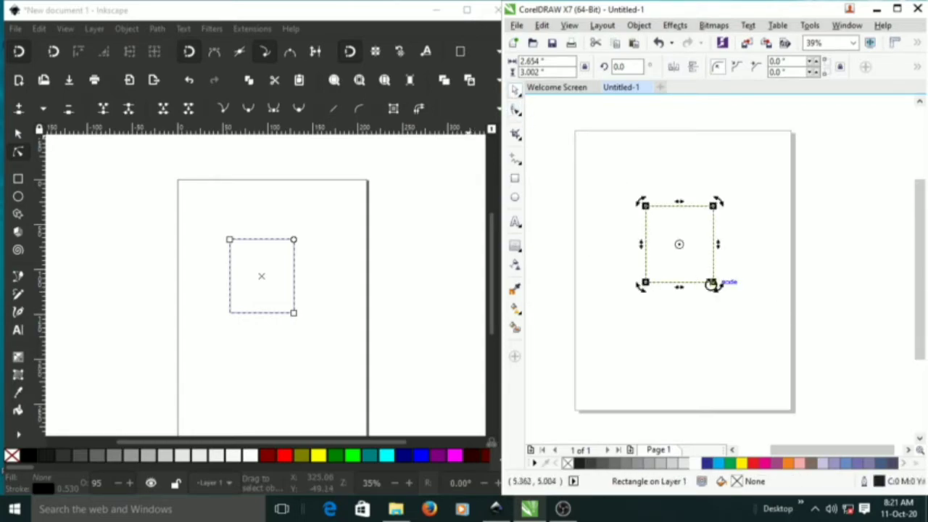
pyautogui.click(515, 111)
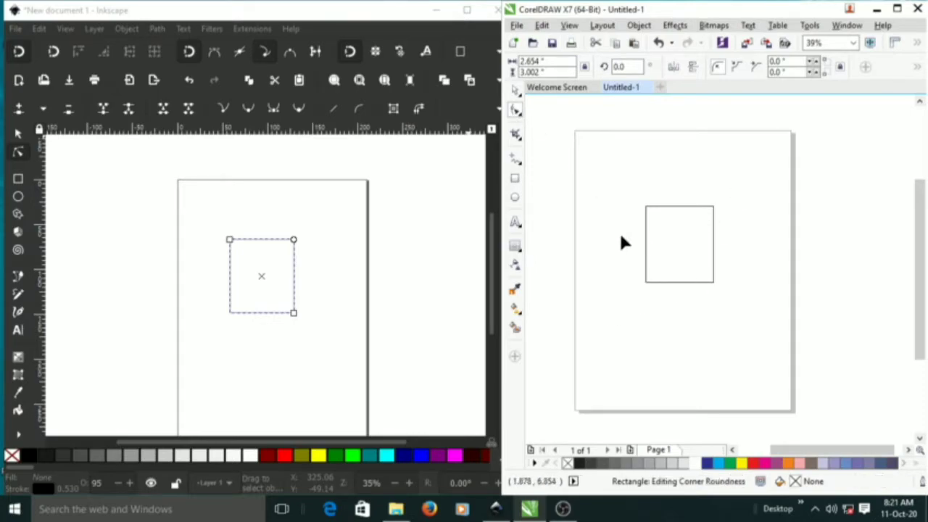
pyautogui.rightClick(589, 201)
pyautogui.press('Escape')
# Move the CorelDRAW rectangle slightly down the page with the Pick tool
pyautogui.press('space')
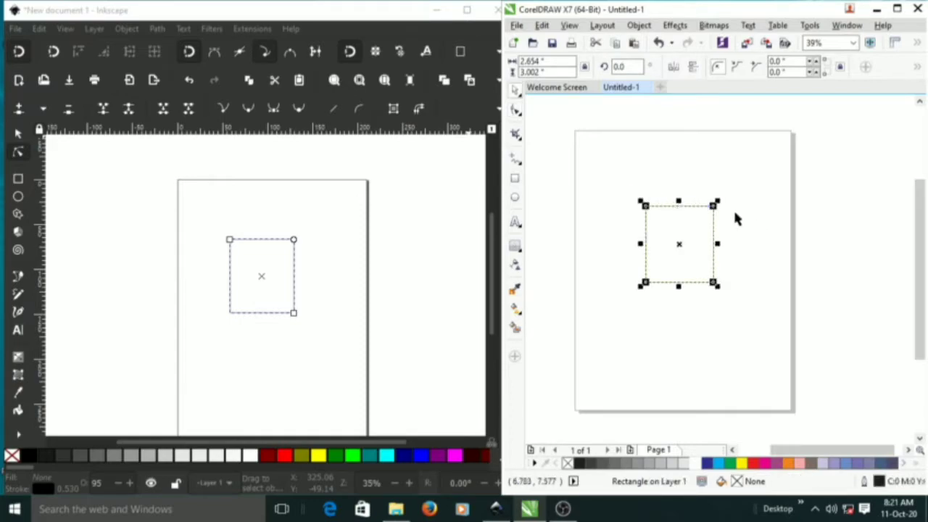
pyautogui.moveTo(717, 206); pyautogui.dragTo(715, 222)
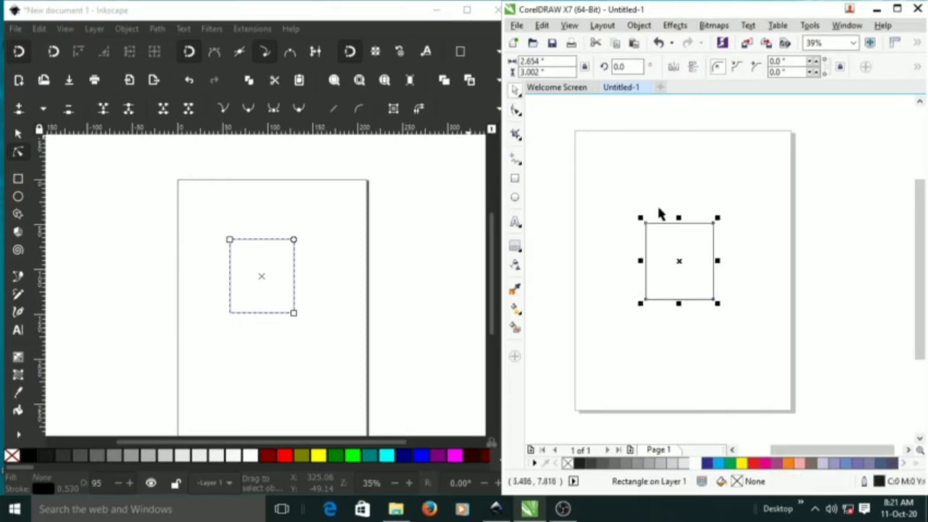
pyautogui.click(548, 114)
# Select the two lower corner nodes of the CorelDRAW rectangle with the Shape tool and try to reshape them
pyautogui.click(712, 239)
pyautogui.click(515, 108)
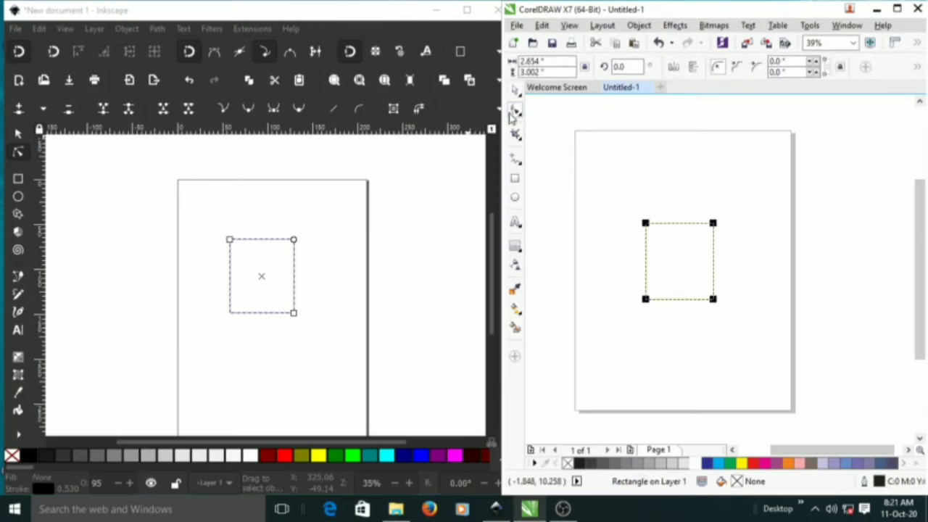
pyautogui.click(715, 299)
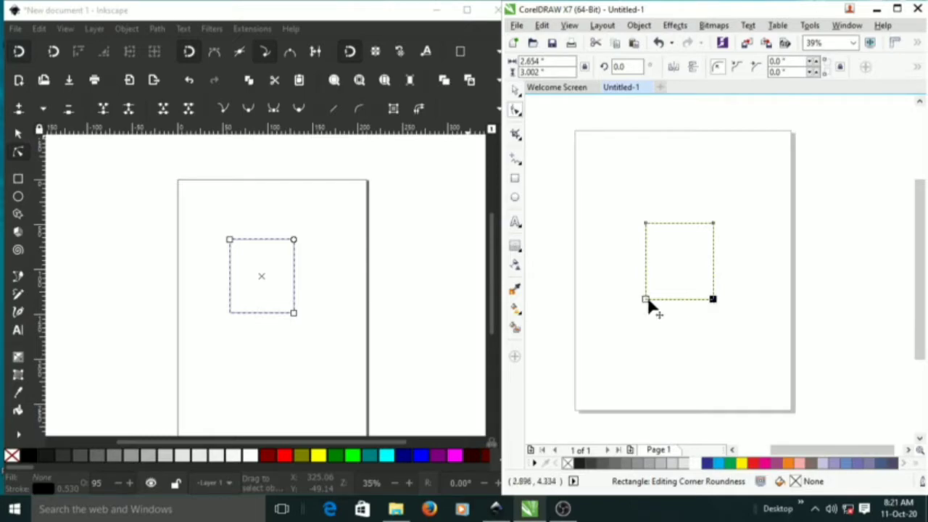
pyautogui.click(714, 299)
pyautogui.click(714, 299)
pyautogui.moveTo(713, 299); pyautogui.dragTo(713, 285)
pyautogui.moveTo(649, 300); pyautogui.dragTo(632, 314)
# Switch to Inkscape and try to reshape its rectangle from the upper-right corner handle with the node tool
pyautogui.click(242, 253)
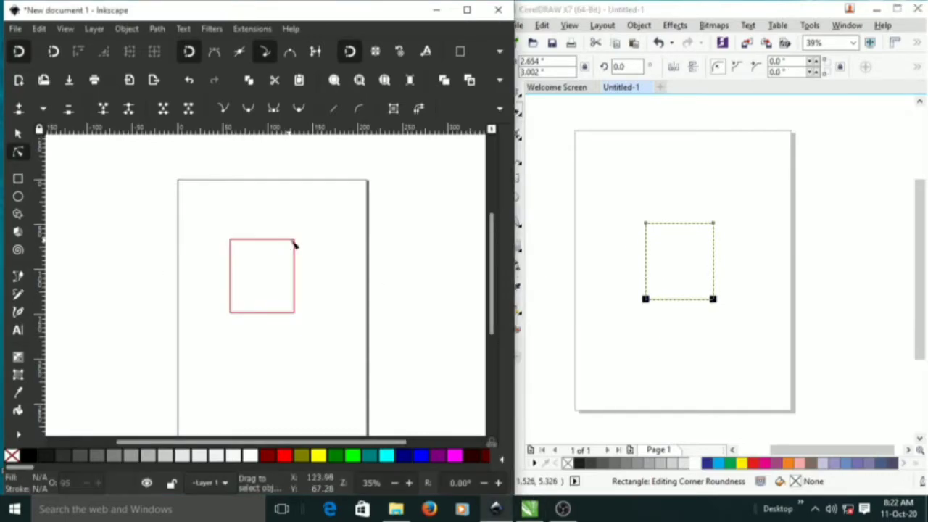
pyautogui.click(294, 245)
pyautogui.moveTo(294, 241); pyautogui.dragTo(294, 208)
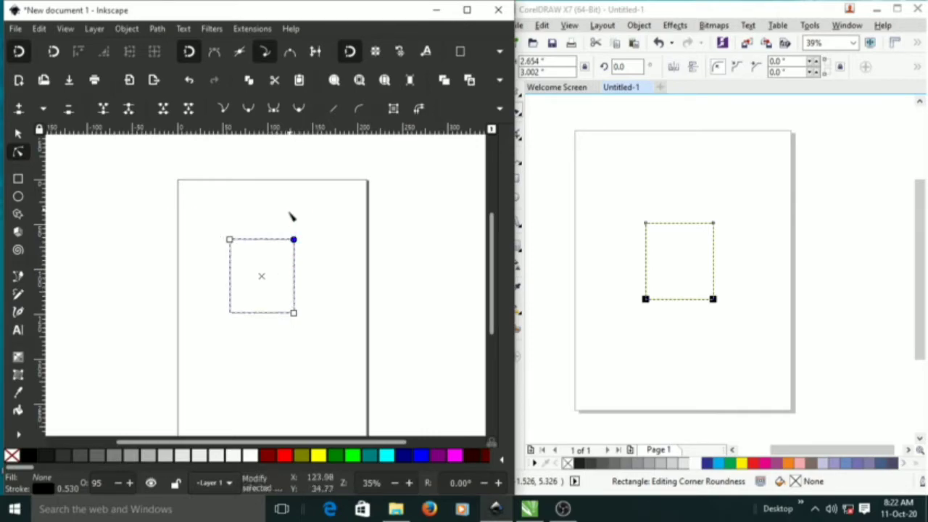
pyautogui.moveTo(296, 243)
pyautogui.mouseDown()
pyautogui.moveTo(287, 257)
pyautogui.moveTo(300, 230)
pyautogui.mouseUp()
pyautogui.moveTo(294, 240)
pyautogui.mouseDown()
pyautogui.moveTo(296, 250)
pyautogui.moveTo(295, 239)
pyautogui.mouseUp()
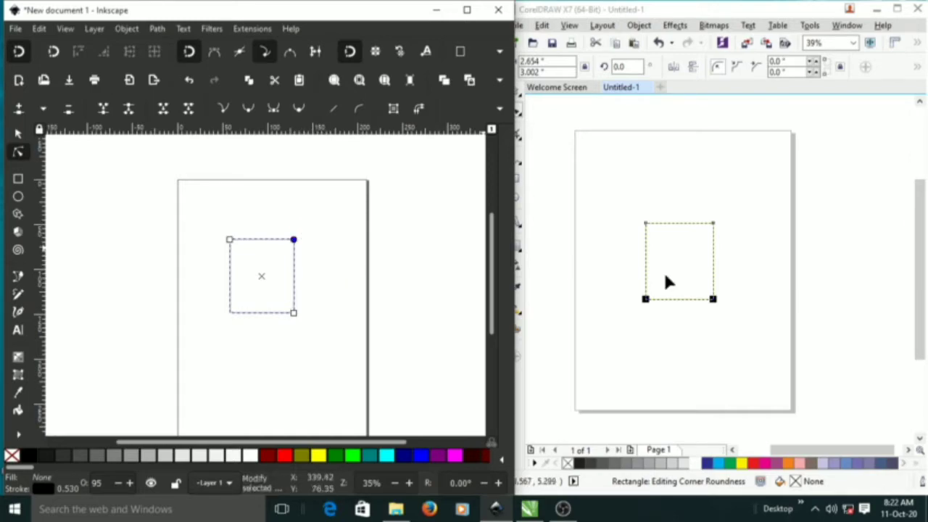
# Back in CorelDRAW, stretch the rectangle's bottom edge down to make it about 3.94 inches tall
pyautogui.click(692, 310)
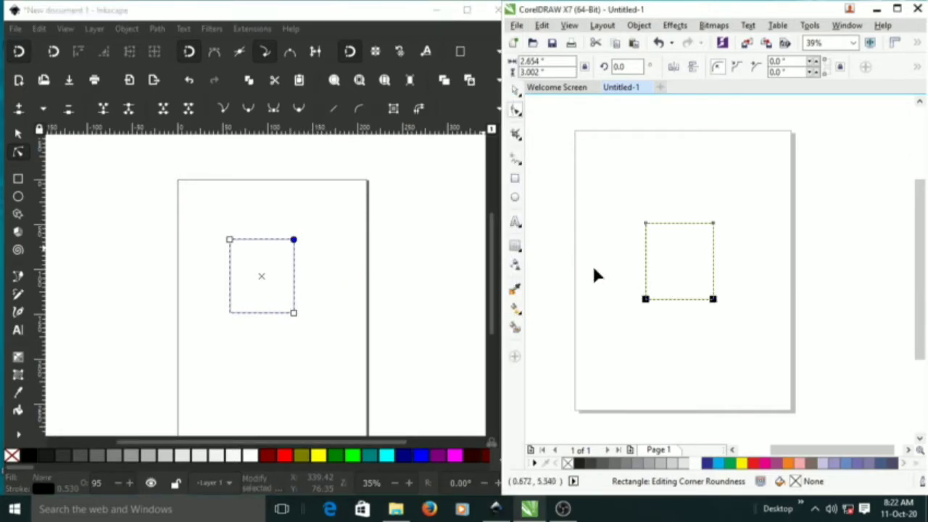
pyautogui.moveTo(714, 300); pyautogui.dragTo(736, 321)
pyautogui.click(516, 90)
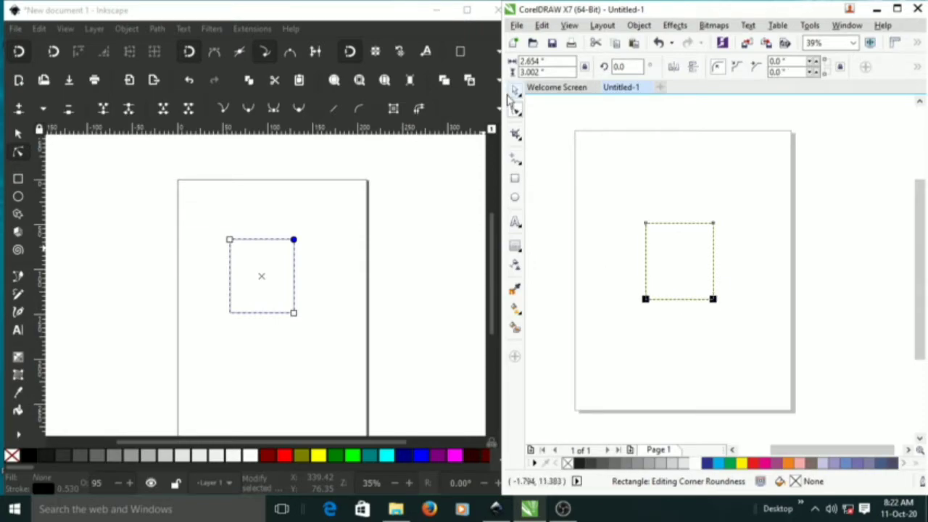
pyautogui.moveTo(680, 310); pyautogui.dragTo(679, 330)
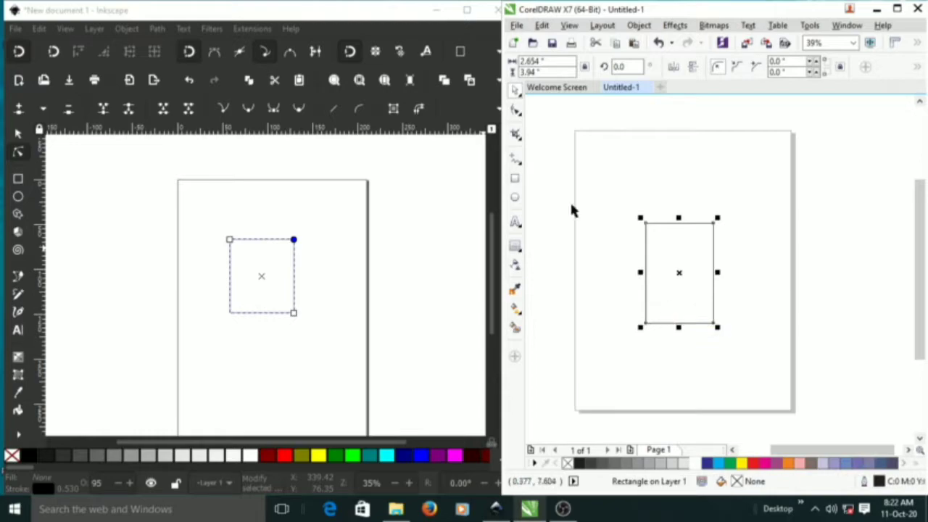
# Round all four corners of the CorelDRAW rectangle to about 1.33 inches and return them to square
pyautogui.click(517, 109)
pyautogui.moveTo(714, 328); pyautogui.dragTo(699, 284)
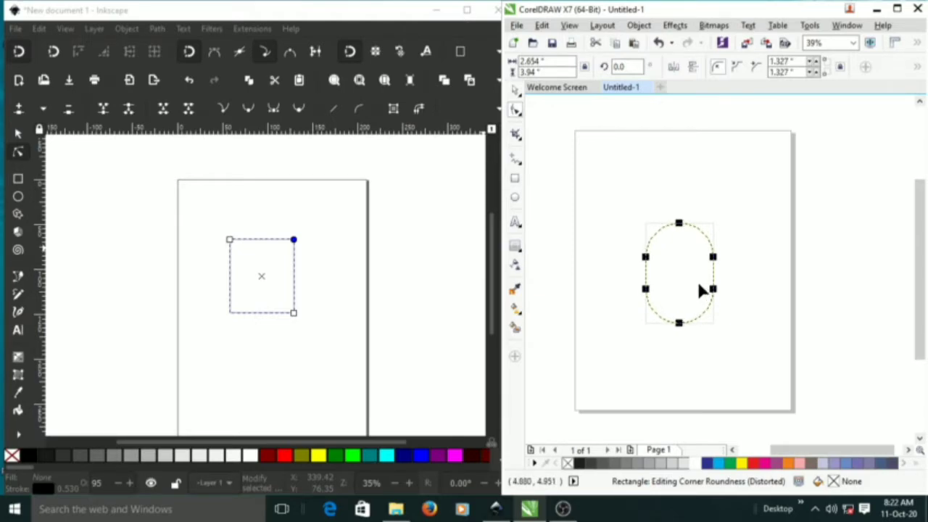
pyautogui.moveTo(699, 286); pyautogui.dragTo(738, 327)
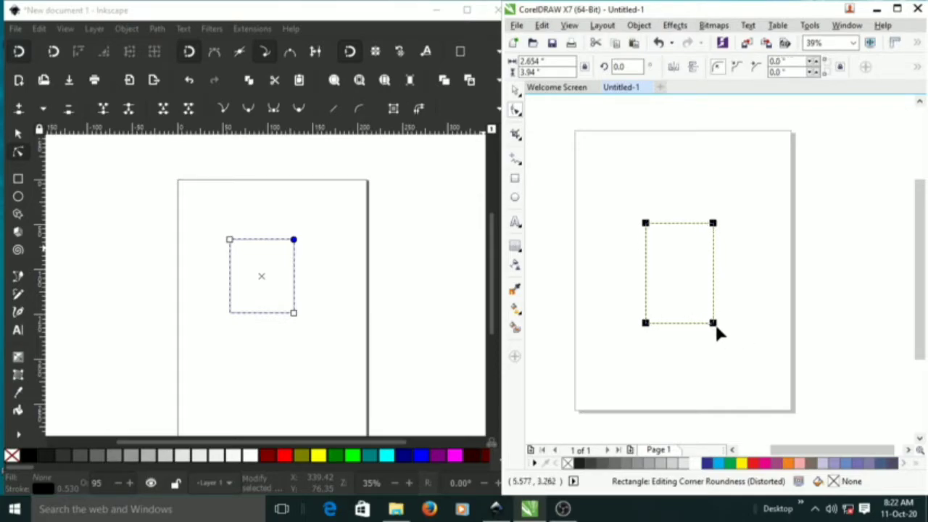
# Round only the two lower corners of the CorelDRAW rectangle by about 0.295 inches with the Shape tool
pyautogui.click(715, 326)
pyautogui.moveTo(715, 328); pyautogui.dragTo(716, 321)
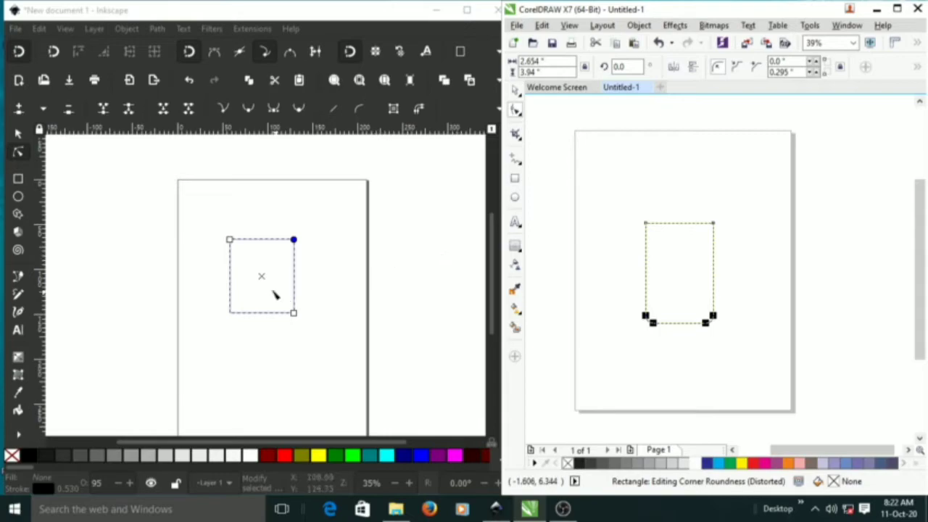
# Switch to Inkscape and stretch its rectangle's bottom edge downward with the Selector tool
pyautogui.click(310, 308)
pyautogui.click(259, 242)
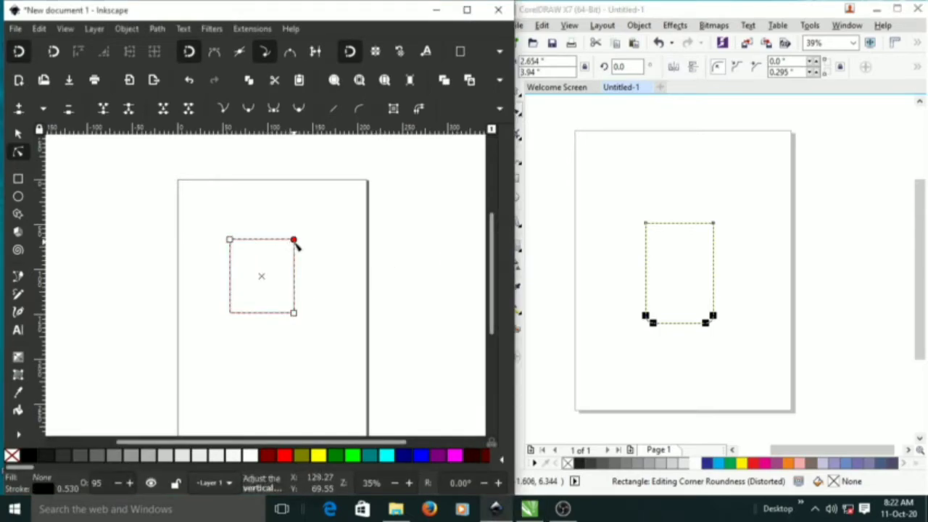
pyautogui.click(18, 135)
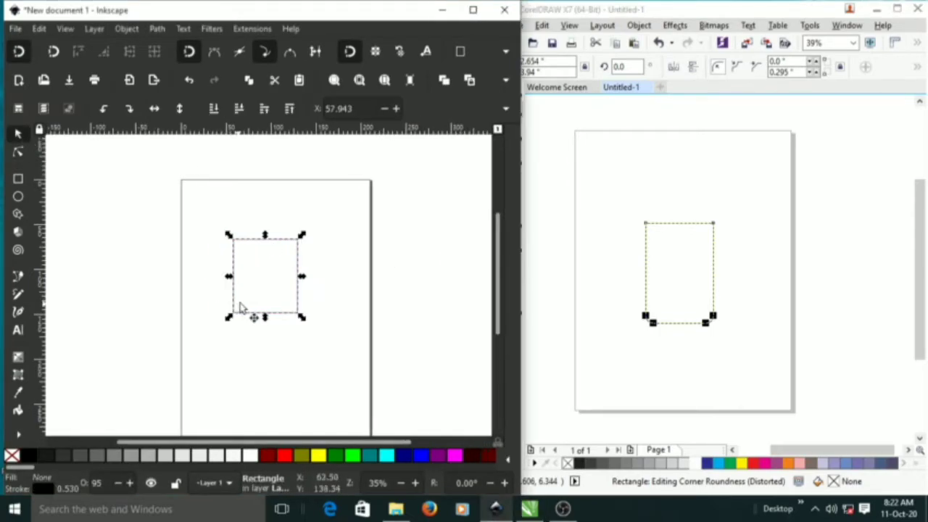
pyautogui.moveTo(263, 319); pyautogui.dragTo(263, 342)
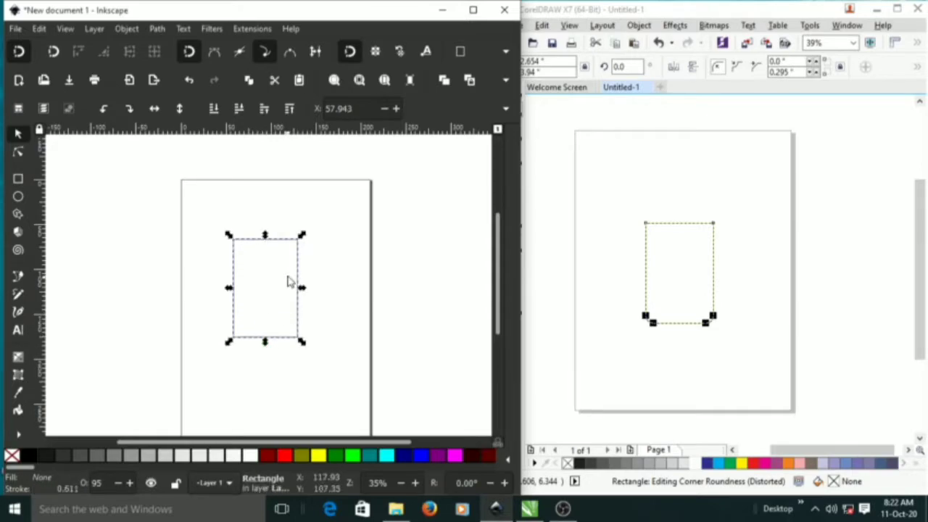
# Round all corners of the Inkscape rectangle with the node tool and deselect it
pyautogui.click(18, 151)
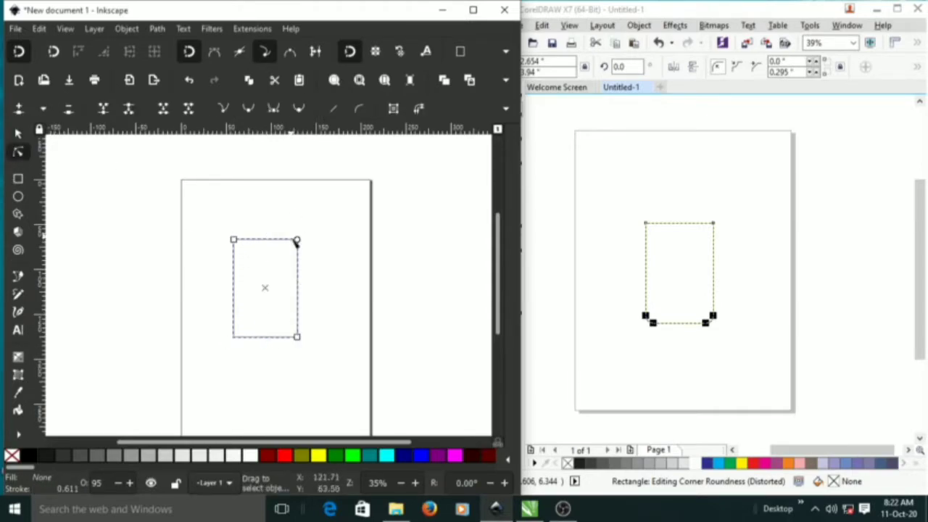
pyautogui.moveTo(297, 241); pyautogui.dragTo(297, 256)
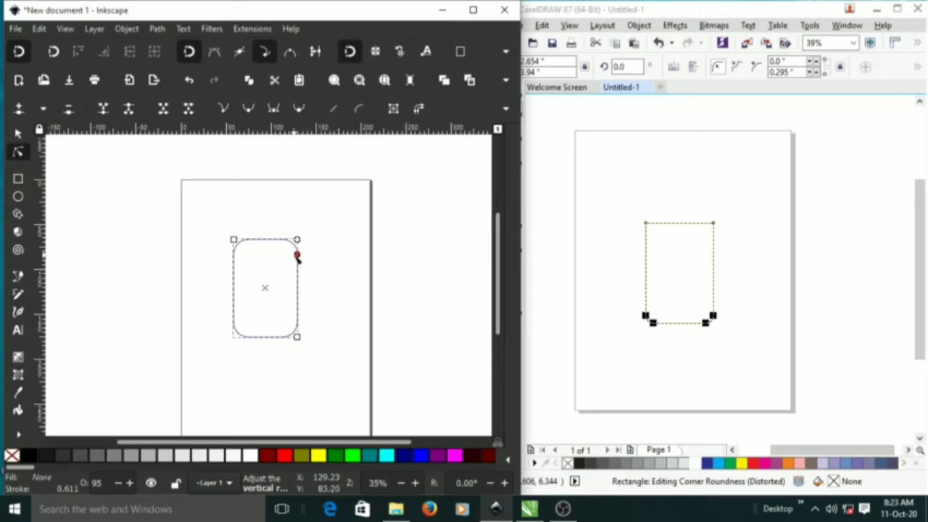
pyautogui.click(346, 239)
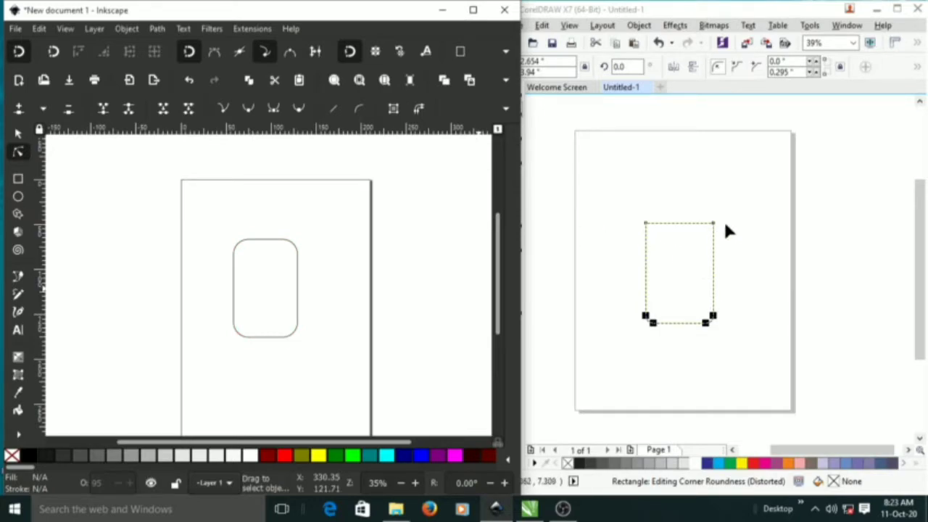
# Draw a wide rectangle about 158 by 41 mm across the top of the rounded rectangle in Inkscape
pyautogui.click(18, 179)
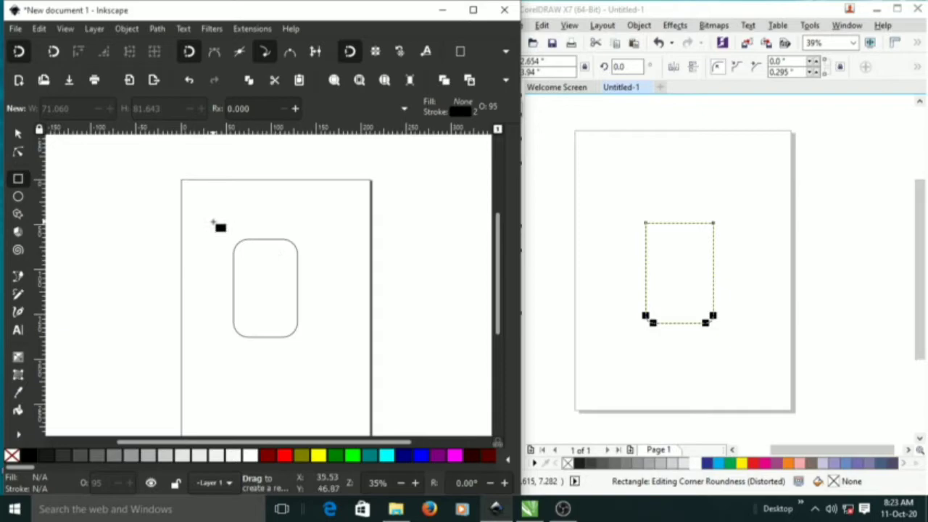
pyautogui.moveTo(203, 218); pyautogui.dragTo(346, 255)
# Switch to CorelDRAW and draw a wide rectangle about 4.48 by 1.29 inches across the existing rectangle's top edge
pyautogui.click(658, 247)
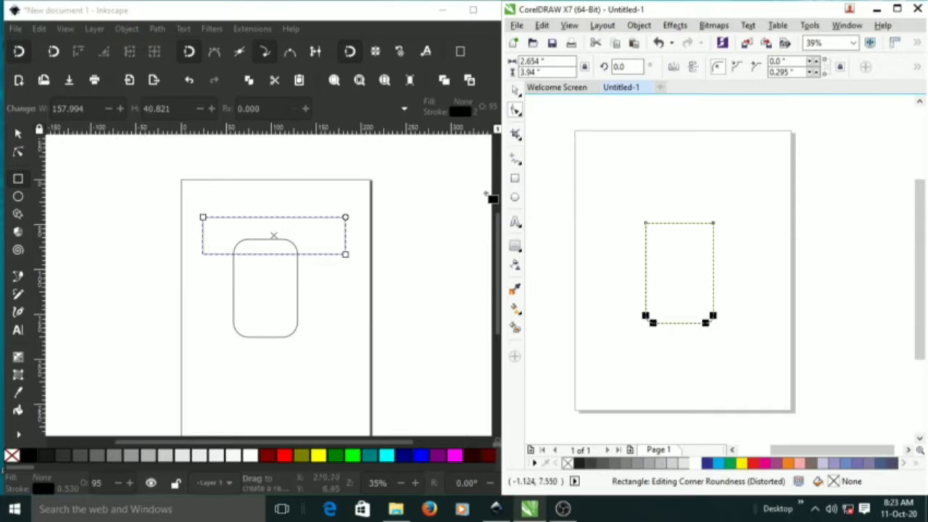
pyautogui.click(514, 178)
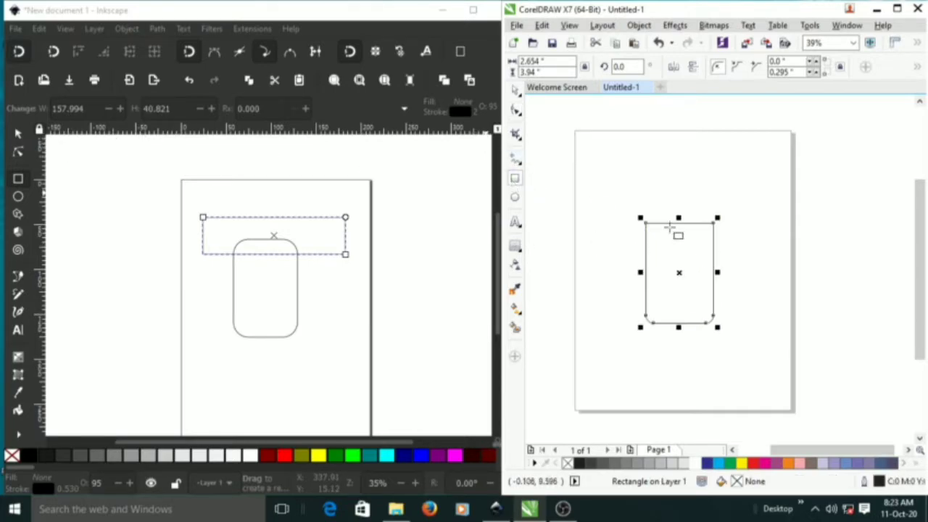
pyautogui.click(622, 202)
pyautogui.moveTo(619, 199); pyautogui.dragTo(734, 231)
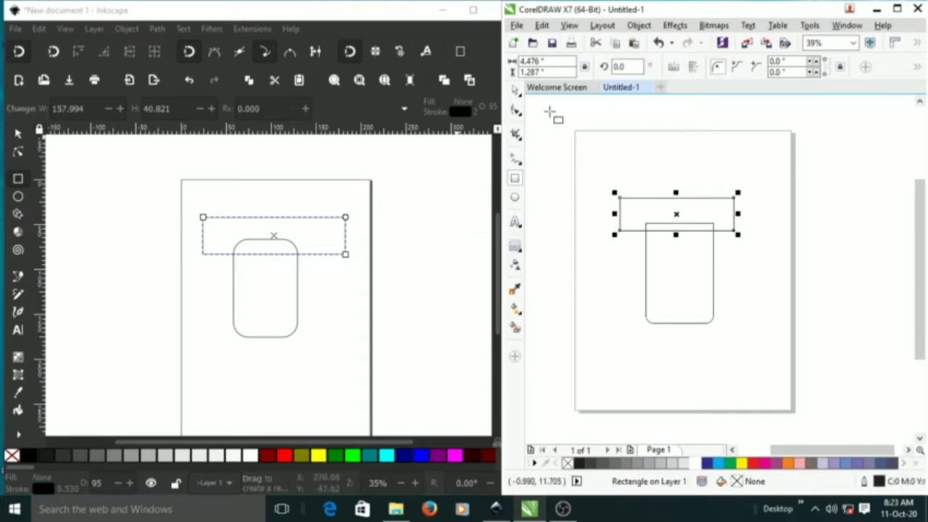
# Shift the wide CorelDRAW rectangle slightly up and to the right with the Pick tool
pyautogui.click(515, 88)
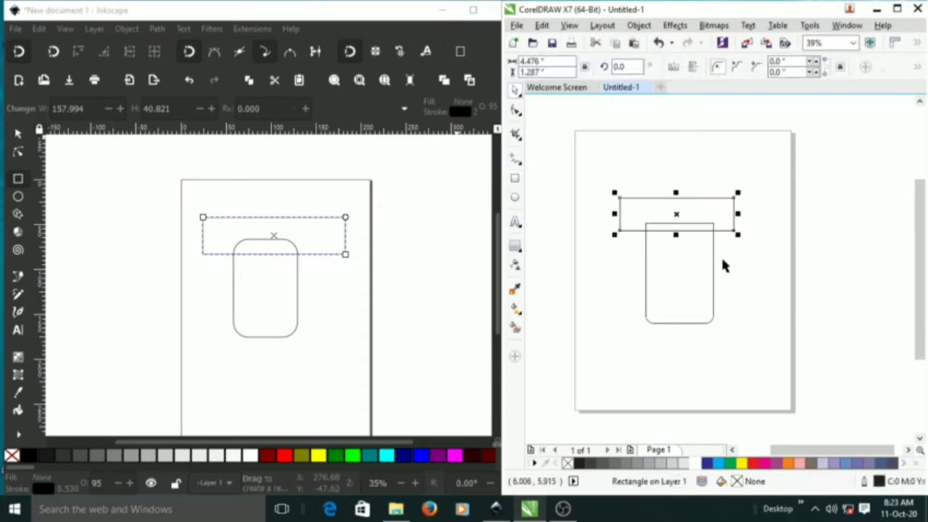
pyautogui.click(697, 214)
pyautogui.moveTo(697, 214)
pyautogui.mouseDown()
pyautogui.moveTo(720, 211)
pyautogui.moveTo(700, 207)
pyautogui.moveTo(709, 222)
pyautogui.moveTo(696, 211)
pyautogui.mouseUp()
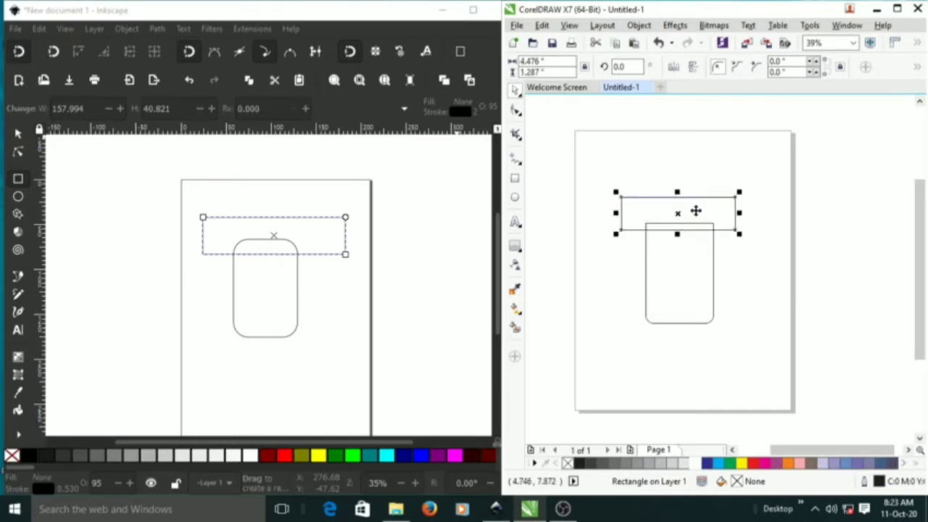
# Select the wide and the tall rectangle in CorelDRAW and trim the tall one with the wide one
pyautogui.click(743, 243)
pyautogui.click(705, 224)
pyautogui.click(724, 208)
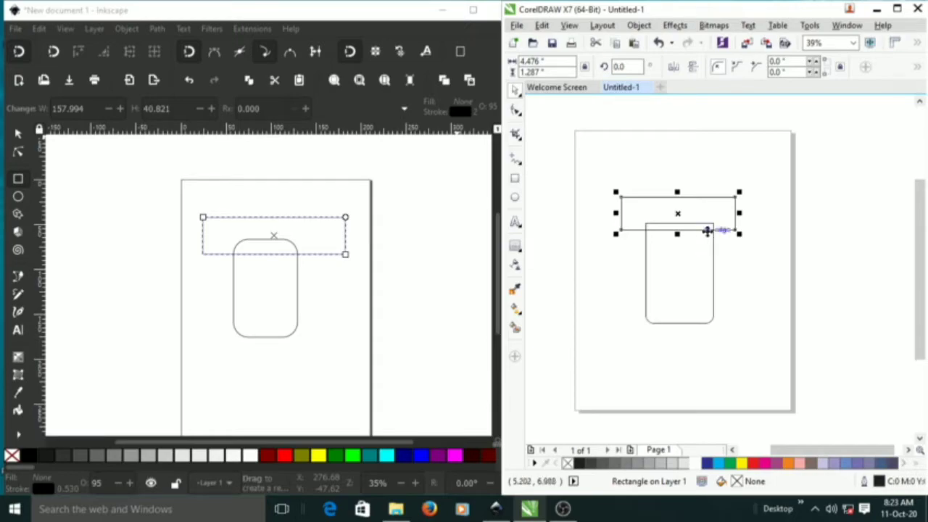
pyautogui.moveTo(774, 150); pyautogui.dragTo(603, 338)
pyautogui.click(857, 255)
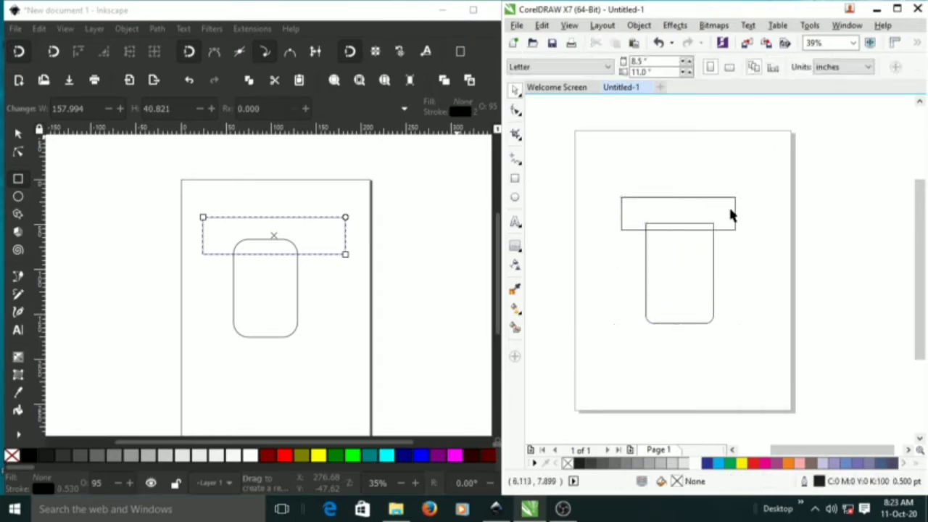
pyautogui.click(731, 213)
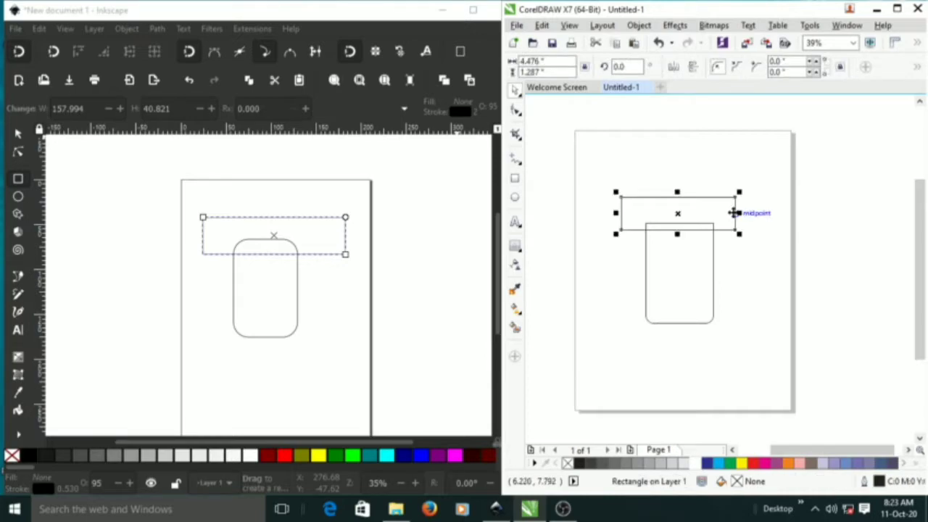
pyautogui.keyDown('shift'); pyautogui.click(689, 282); pyautogui.keyUp('shift')
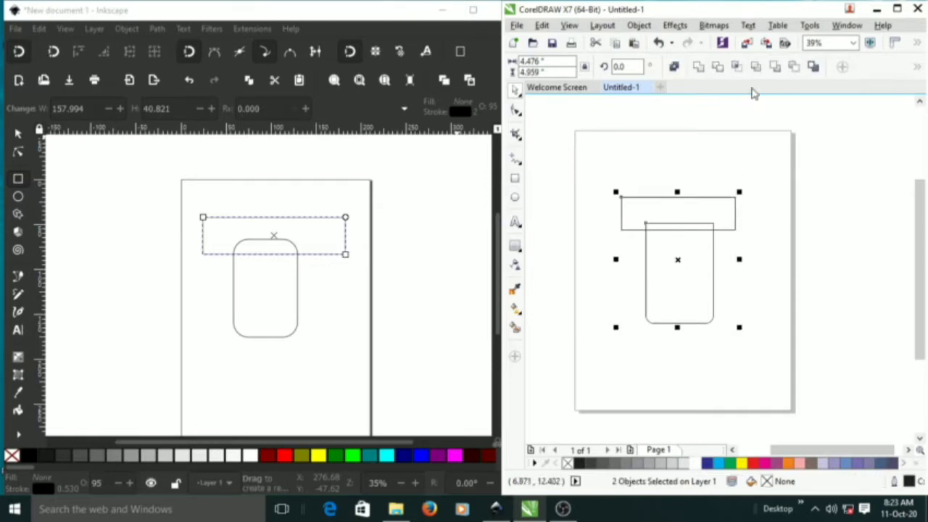
pyautogui.click(719, 68)
# Move the wide CorelDRAW rectangle up clear of the trimmed shape and delete it
pyautogui.click(742, 215)
pyautogui.moveTo(736, 215); pyautogui.dragTo(741, 181)
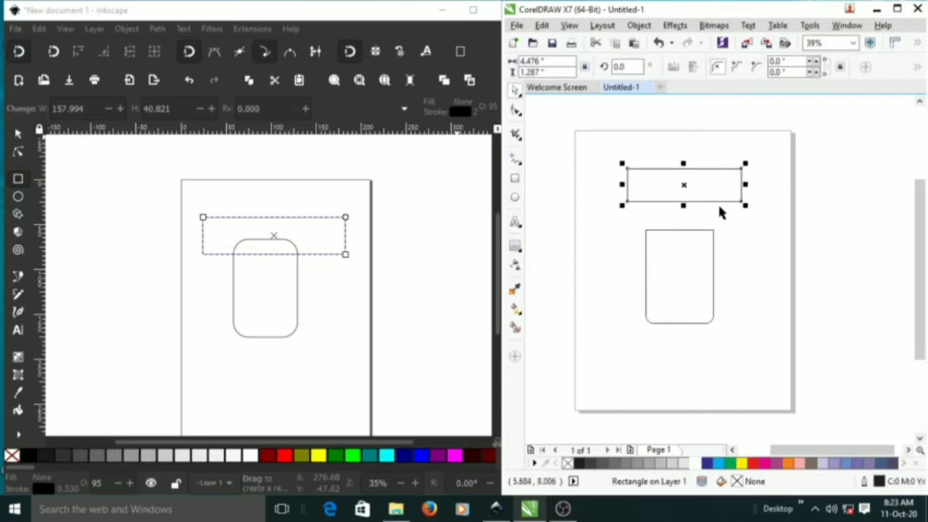
pyautogui.press('Delete')
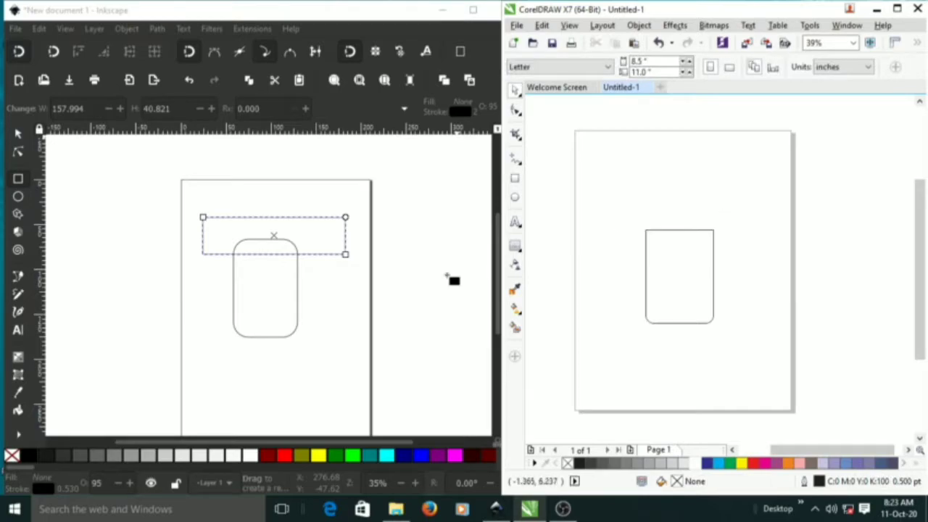
# Switch to Inkscape, select both overlapping rectangles and cut the rounded one with the wide one using Difference
pyautogui.click(326, 309)
pyautogui.click(18, 133)
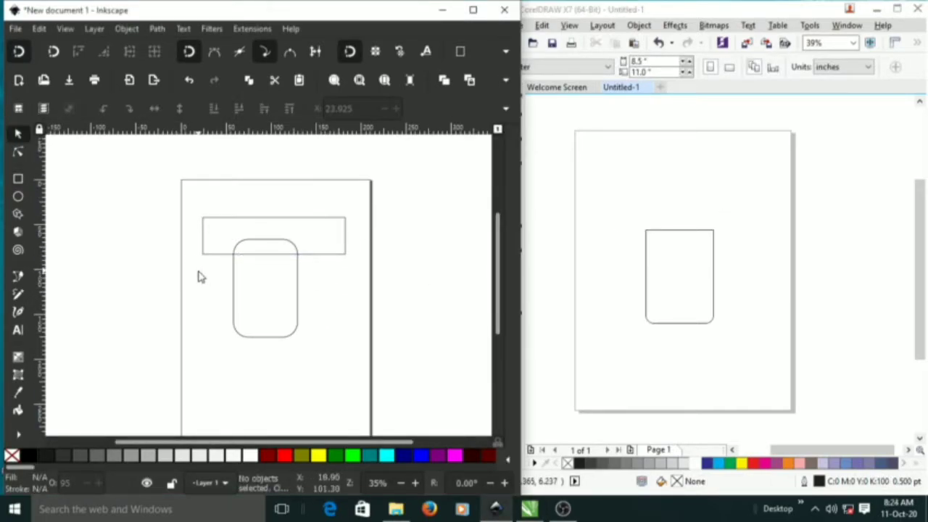
pyautogui.click(280, 259)
pyautogui.click(347, 255)
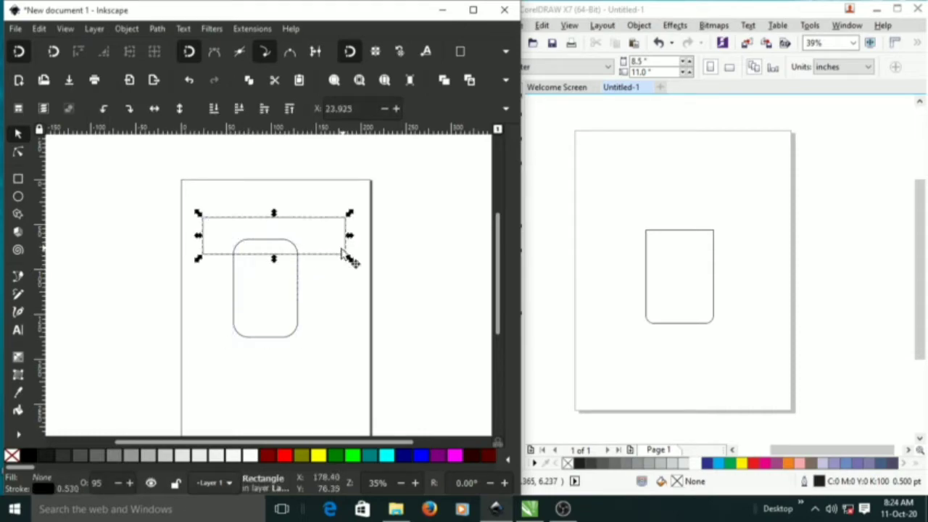
pyautogui.click(388, 175)
pyautogui.moveTo(388, 174); pyautogui.dragTo(152, 373)
pyautogui.click(366, 201)
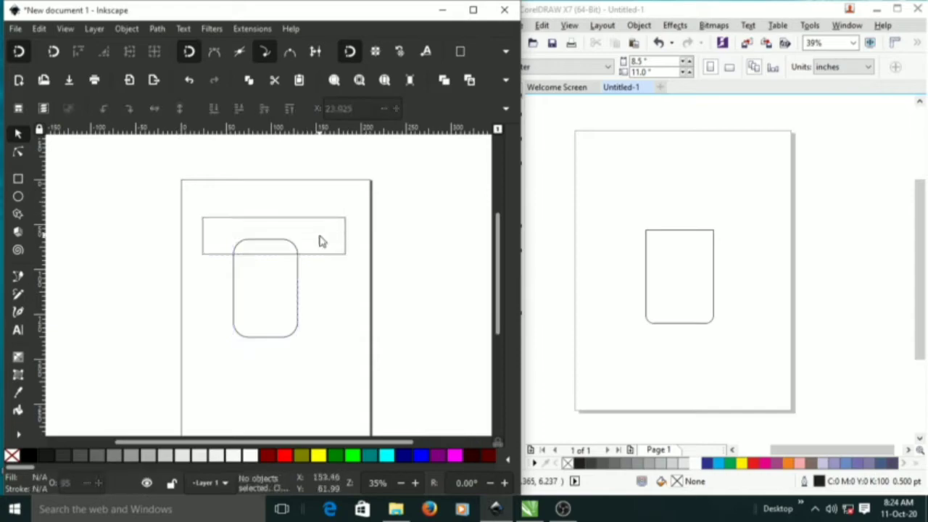
pyautogui.click(314, 255)
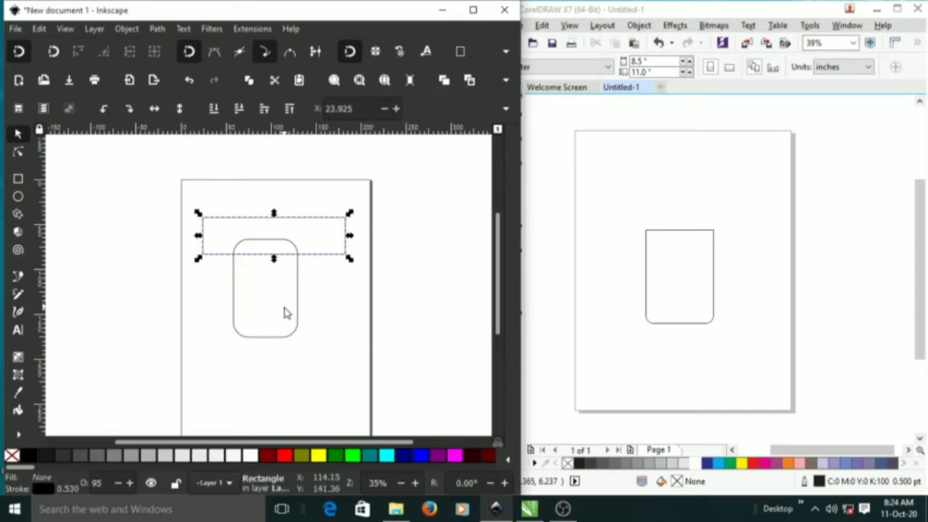
pyautogui.keyDown('shift'); pyautogui.click(300, 319); pyautogui.keyUp('shift')
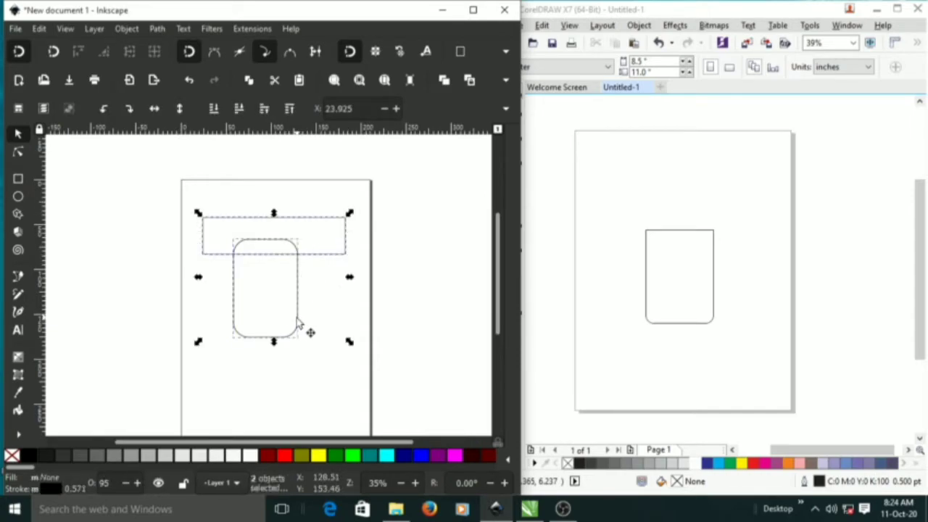
pyautogui.click(157, 29)
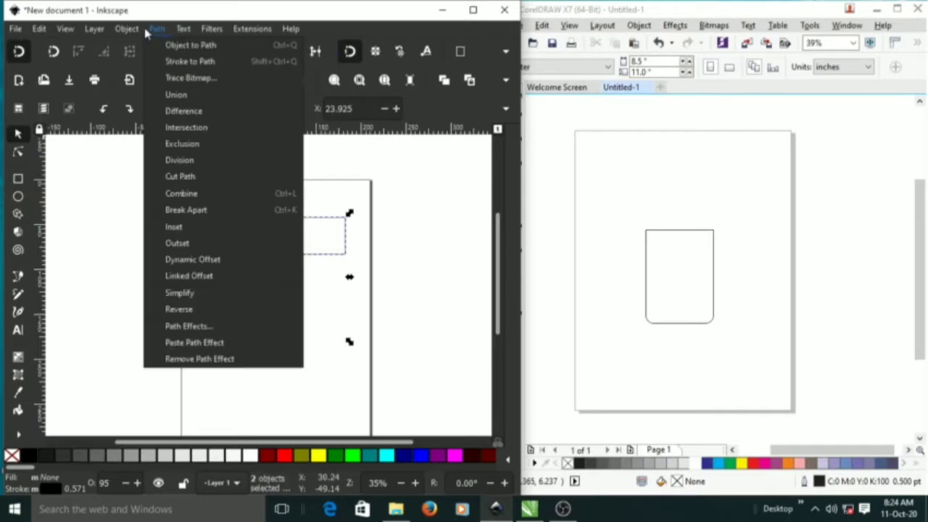
pyautogui.click(175, 113)
pyautogui.click(278, 212)
pyautogui.click(284, 257)
# Switch to CorelDRAW and undo the deletion, the move and the trim of the rectangles
pyautogui.click(653, 214)
pyautogui.hotkey('ctrl', 'z')
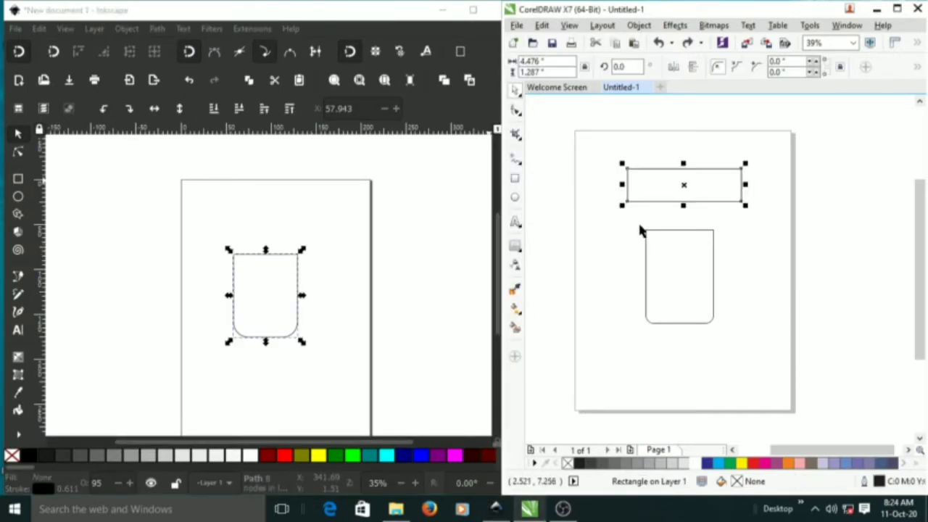
pyautogui.hotkey('ctrl', 'z')
pyautogui.hotkey('ctrl', 'z')
# Shift the wide CorelDRAW rectangle slightly down over the tall rectangle's top edge and leave both deselected
pyautogui.click(650, 217)
pyautogui.moveTo(718, 205)
pyautogui.mouseDown()
pyautogui.moveTo(717, 166)
pyautogui.moveTo(717, 209)
pyautogui.mouseUp()
pyautogui.click(760, 193)
pyautogui.moveTo(577, 172); pyautogui.dragTo(790, 362)
pyautogui.click(645, 157)
# Switch to Inkscape and undo the Difference, keeping the wide rectangle across the rounded one
pyautogui.click(266, 230)
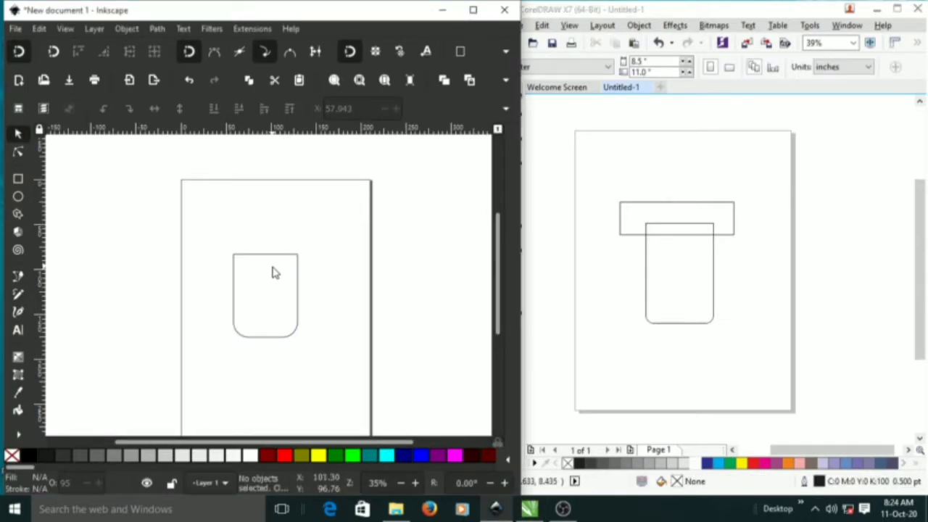
pyautogui.hotkey('ctrl', 'z')
pyautogui.hotkey('ctrl', 'z')
pyautogui.press('ctrl')
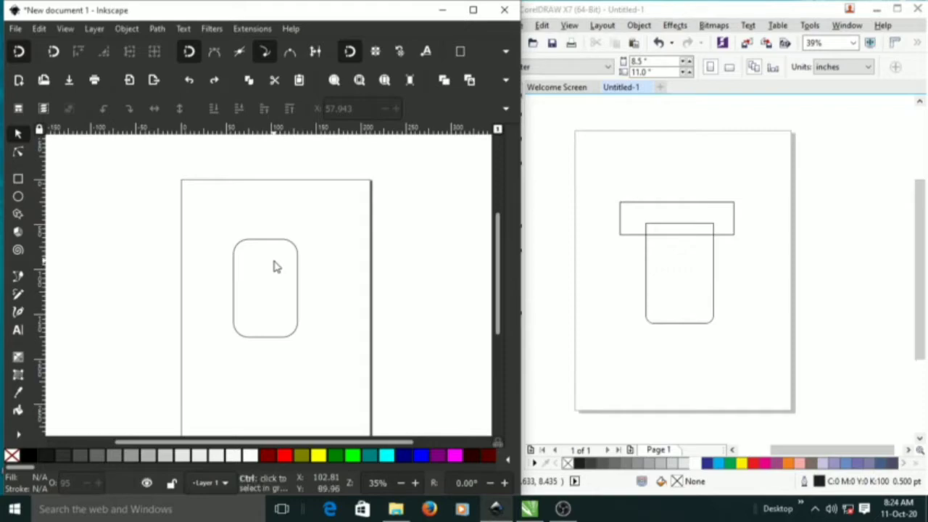
pyautogui.hotkey('ctrl', 'shift', 'z')
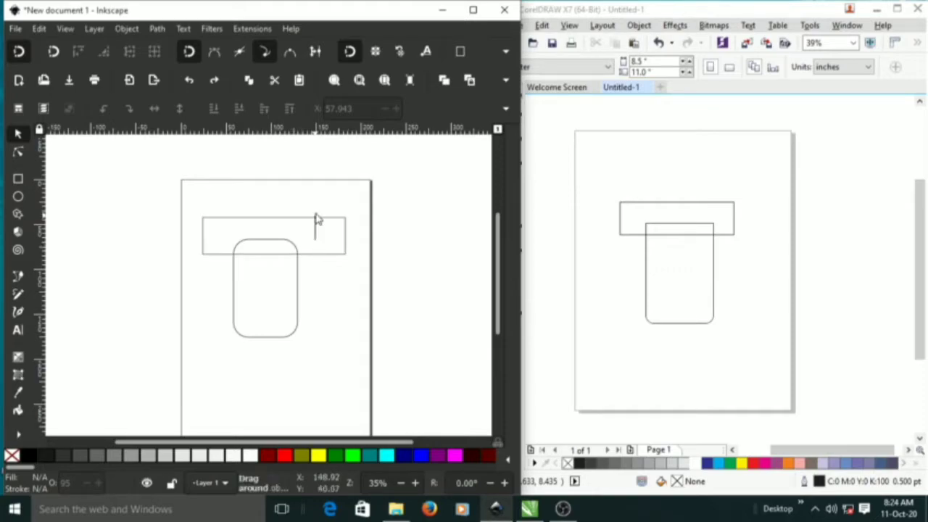
# Select both overlapping rectangles in Inkscape and both overlapping rectangles in CorelDRAW
pyautogui.moveTo(400, 200); pyautogui.dragTo(155, 426)
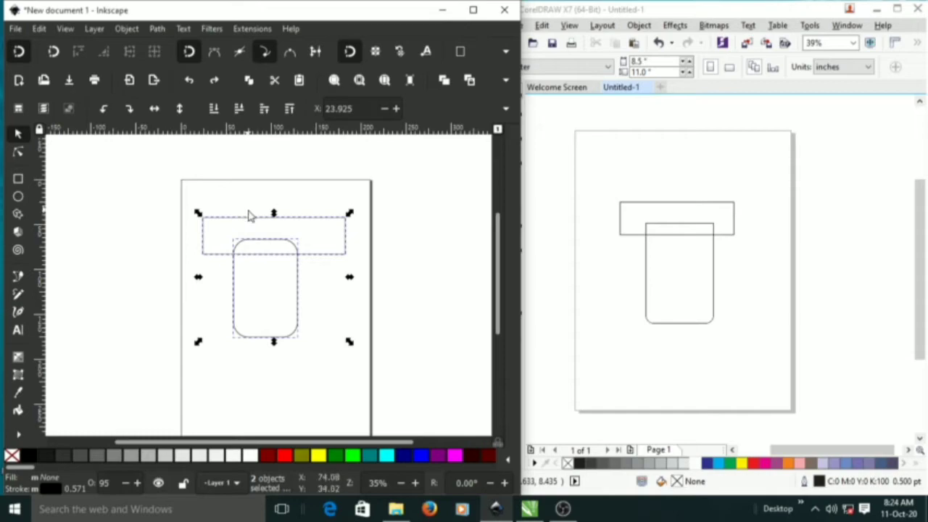
pyautogui.click(718, 120)
pyautogui.moveTo(750, 160); pyautogui.dragTo(557, 363)
# Subtract the wide rectangle from the rounded rectangle in Inkscape with Difference and deselect the result
pyautogui.click(255, 187)
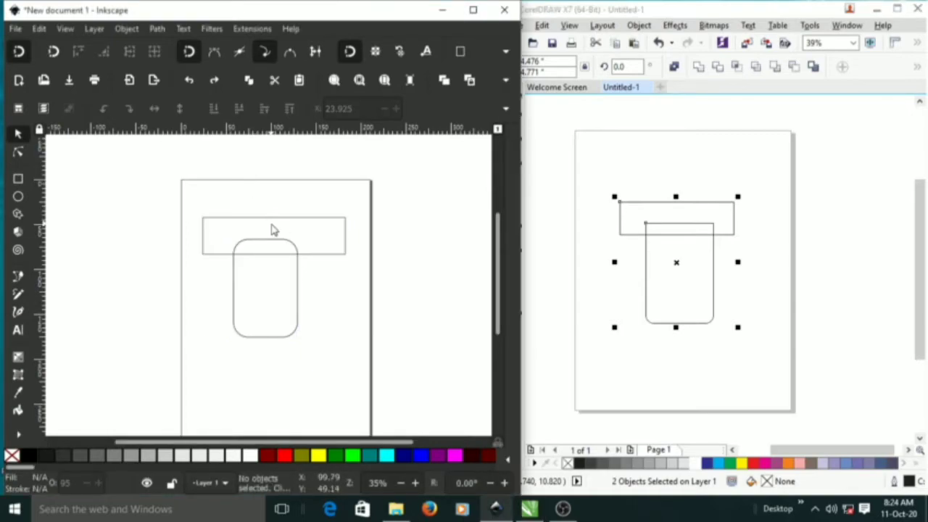
pyautogui.click(269, 255)
pyautogui.moveTo(425, 170); pyautogui.dragTo(151, 393)
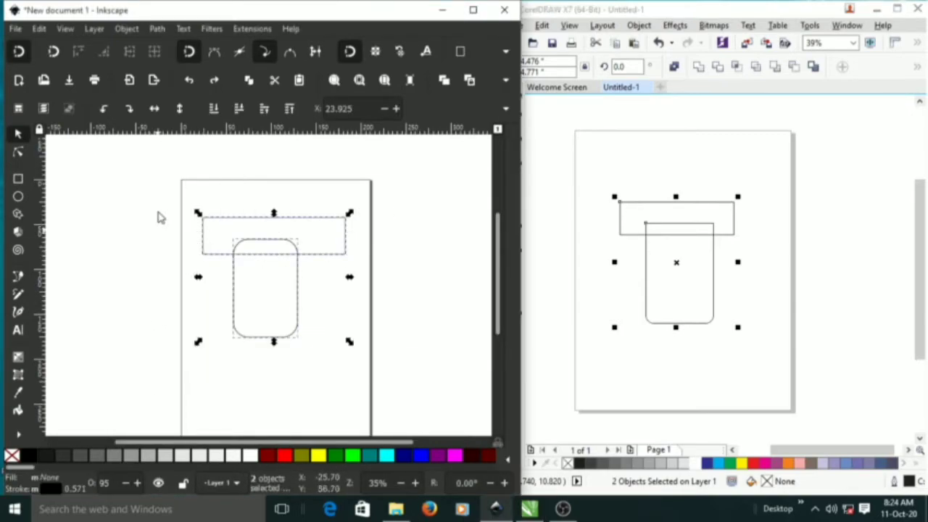
pyautogui.click(159, 28)
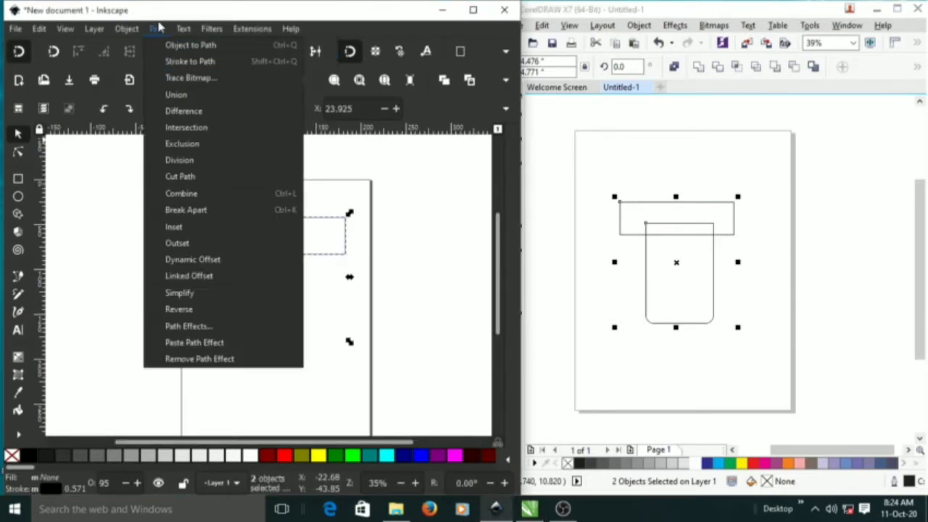
pyautogui.click(210, 119)
pyautogui.click(318, 235)
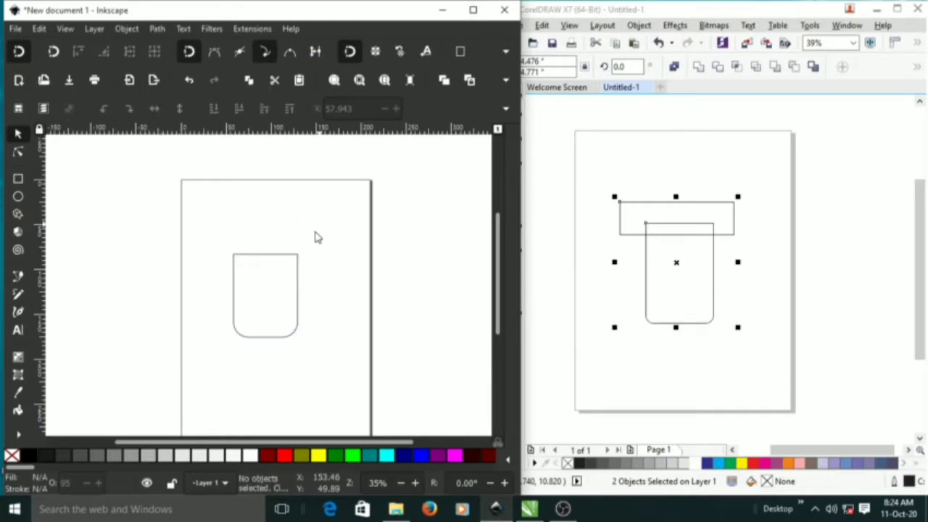
# Trim the tall CorelDRAW rectangle with the overlapping wide rectangle and delete the wide rectangle
pyautogui.click(659, 244)
pyautogui.click(808, 140)
pyautogui.moveTo(808, 141); pyautogui.dragTo(574, 328)
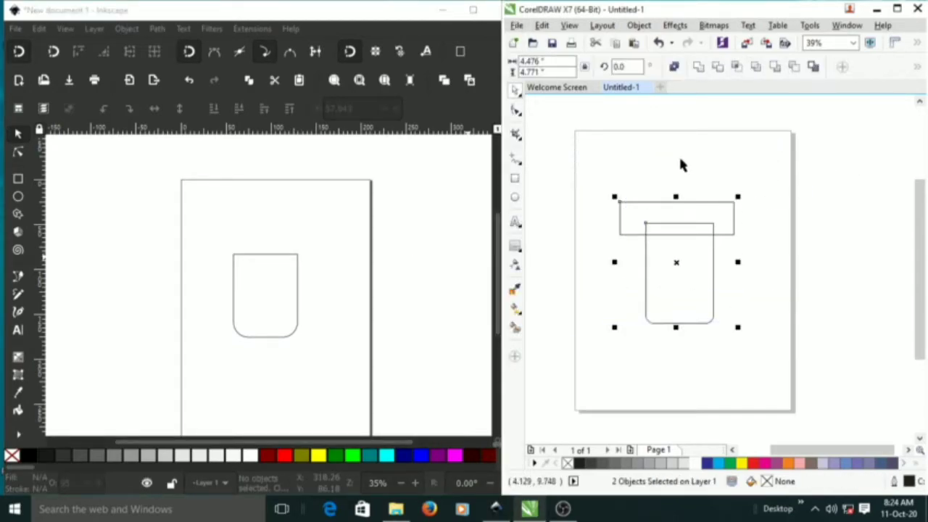
pyautogui.click(717, 67)
pyautogui.click(163, 30)
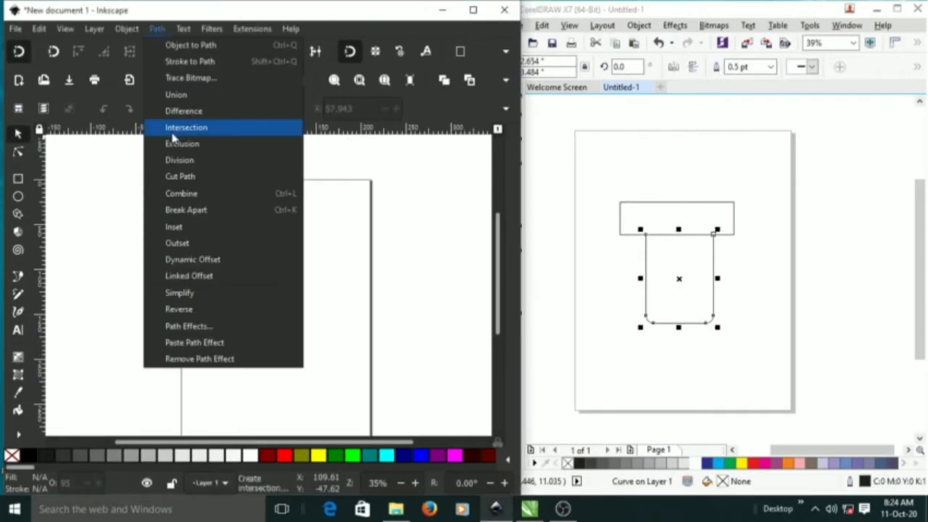
pyautogui.click(351, 239)
pyautogui.click(650, 218)
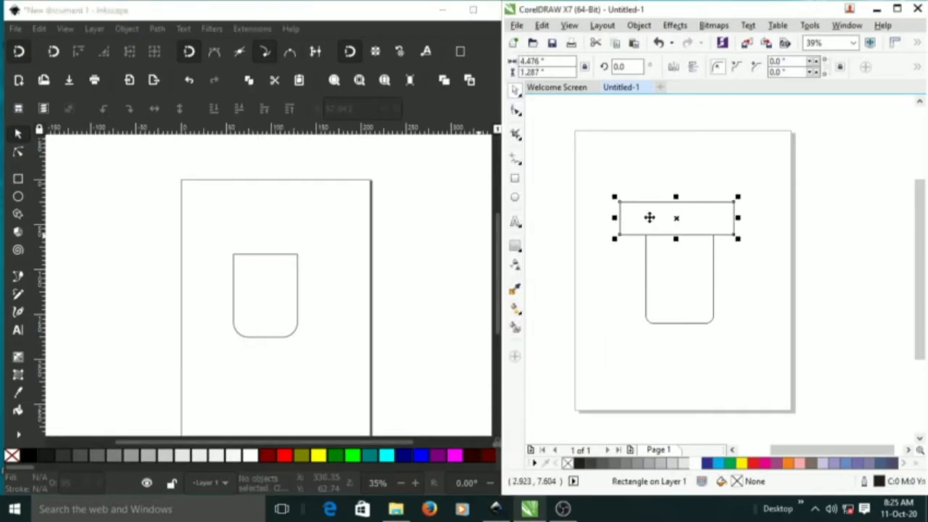
pyautogui.press('Delete')
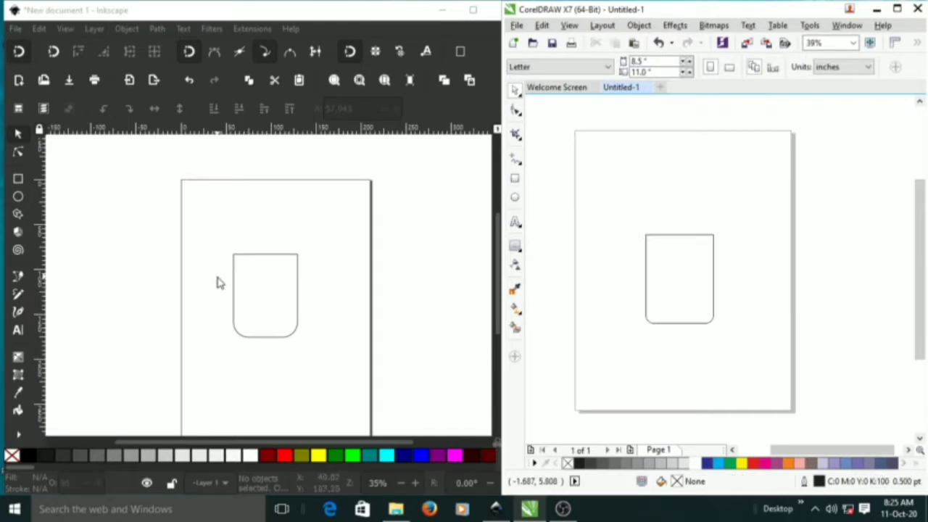
# Draw an ellipse with radii of about 31 by 42 mm over the Inkscape page's left edge and fill it white
pyautogui.click(21, 197)
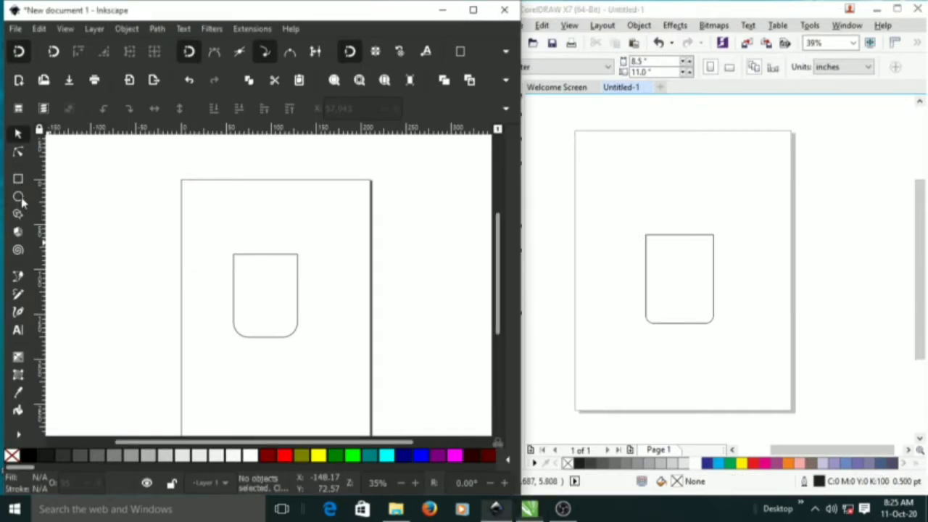
pyautogui.moveTo(154, 192); pyautogui.dragTo(206, 270)
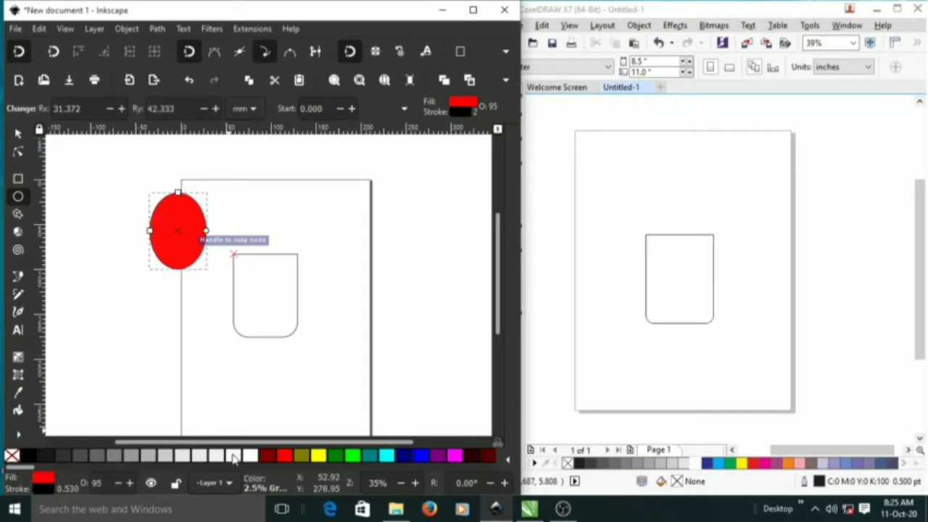
pyautogui.click(247, 456)
# Delete the tiny stray ellipse and the large white ellipse in Inkscape
pyautogui.moveTo(147, 291); pyautogui.dragTo(148, 288)
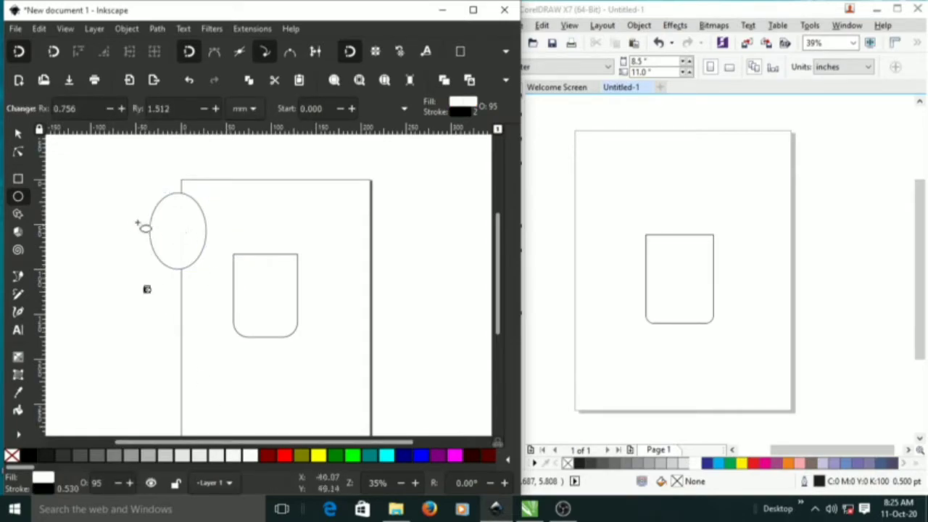
pyautogui.click(18, 133)
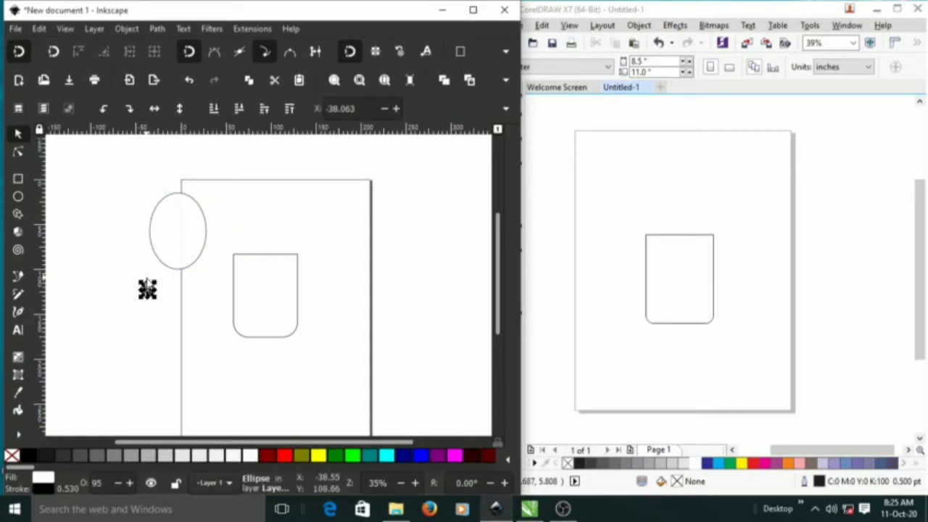
pyautogui.press('Delete')
pyautogui.click(190, 242)
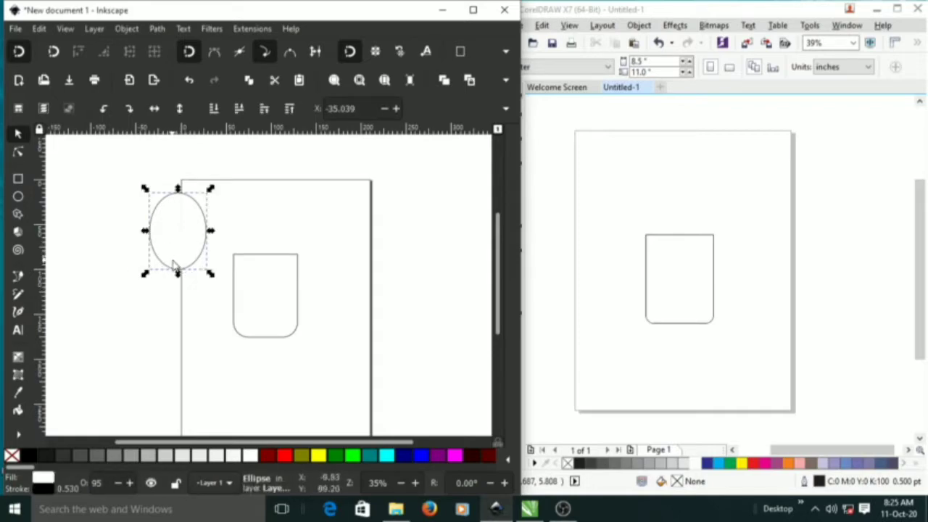
pyautogui.press('Delete')
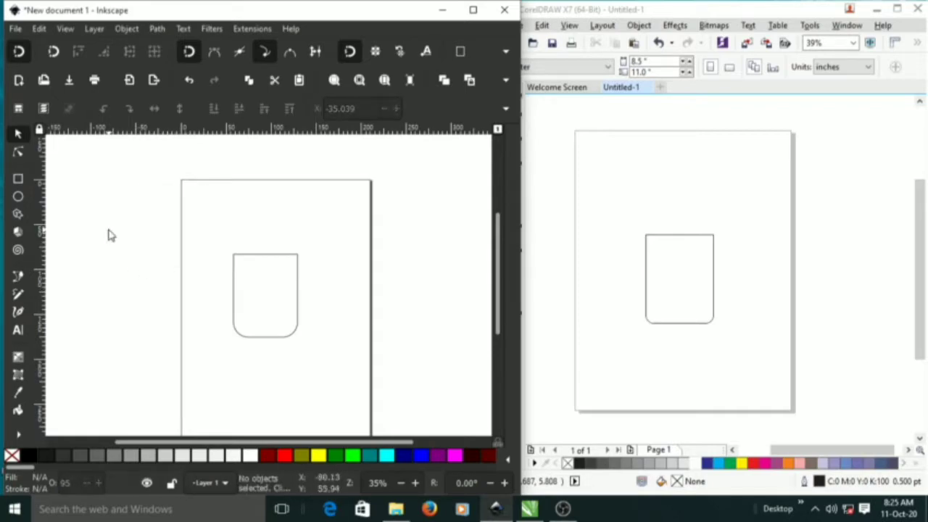
# Draw a circle with a radius of about 53.7 mm beside the left edge of the Inkscape page
pyautogui.click(18, 179)
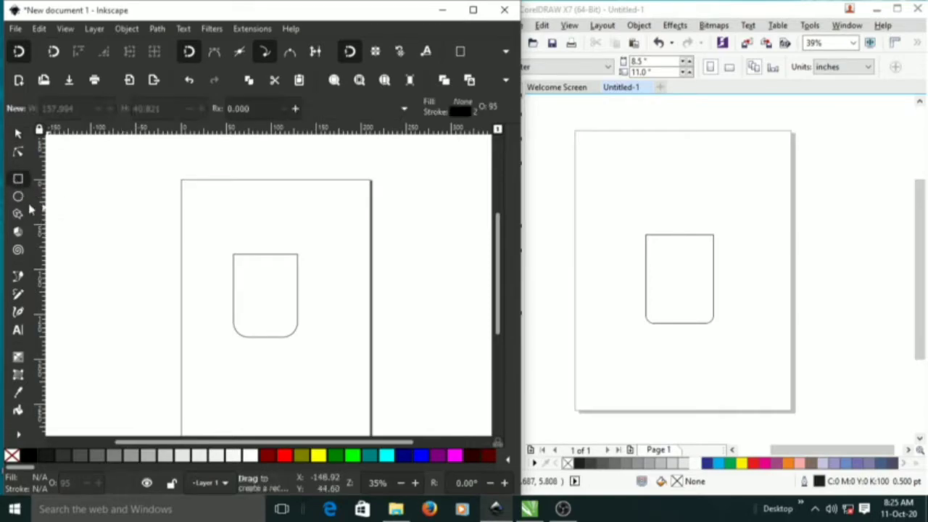
pyautogui.click(19, 196)
pyautogui.moveTo(75, 193); pyautogui.dragTo(178, 312)
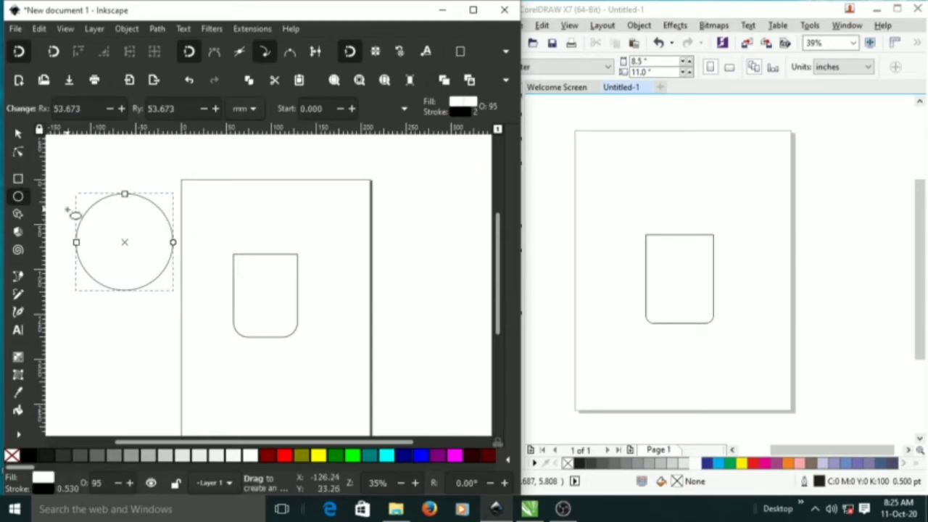
# Switch to CorelDRAW, draw a circle about 2.7 inches across and centre it on the trimmed shape's flat top edge
pyautogui.click(695, 24)
pyautogui.click(514, 197)
pyautogui.moveTo(599, 168); pyautogui.dragTo(665, 234)
pyautogui.moveTo(636, 201)
pyautogui.mouseDown()
pyautogui.moveTo(686, 229)
pyautogui.moveTo(680, 236)
pyautogui.mouseUp()
pyautogui.scroll(5, 694, 236)
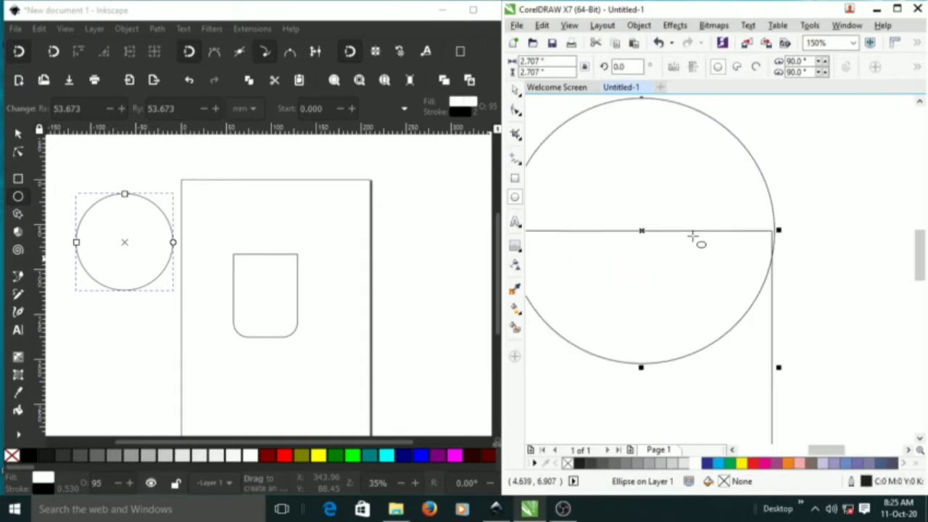
pyautogui.scroll(-2, 696, 242)
pyautogui.scroll(2, 698, 244)
pyautogui.scroll(-2, 746, 249)
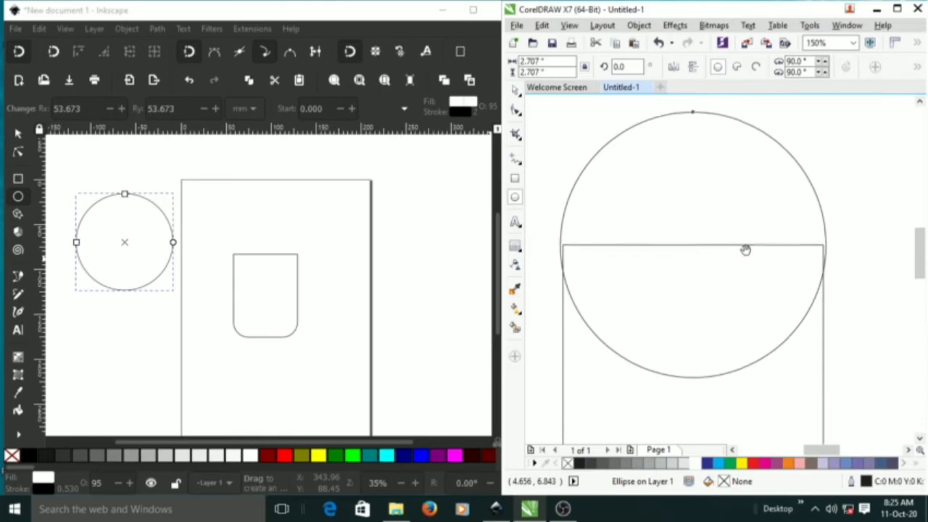
# Shrink the CorelDRAW circle to about 2.59 inches across and centre it on the trimmed shape's flat top edge
pyautogui.moveTo(838, 370); pyautogui.dragTo(827, 357)
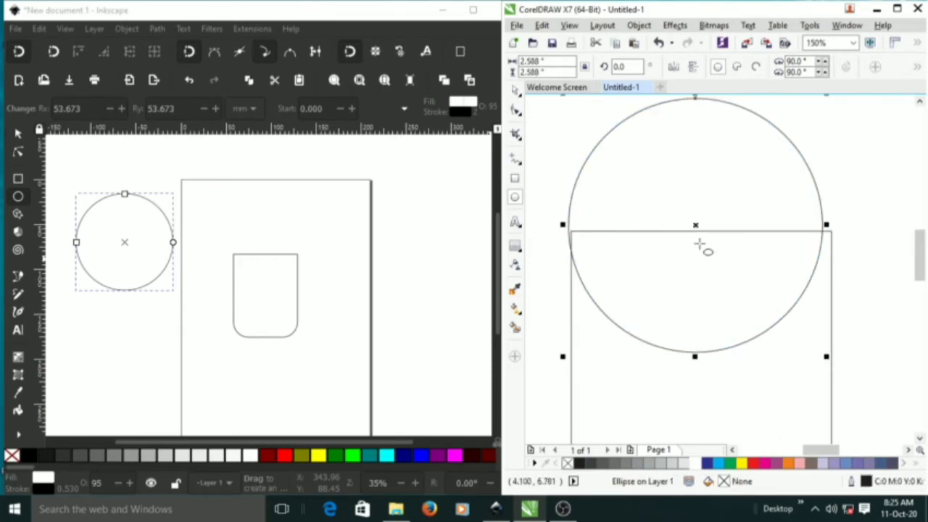
pyautogui.moveTo(695, 225)
pyautogui.mouseDown()
pyautogui.moveTo(698, 239)
pyautogui.moveTo(700, 231)
pyautogui.mouseUp()
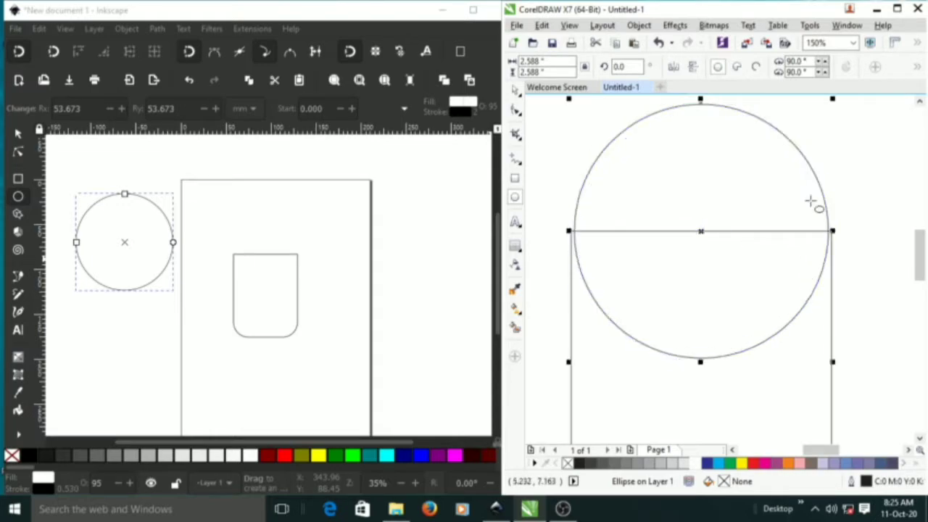
pyautogui.moveTo(830, 203); pyautogui.dragTo(744, 243)
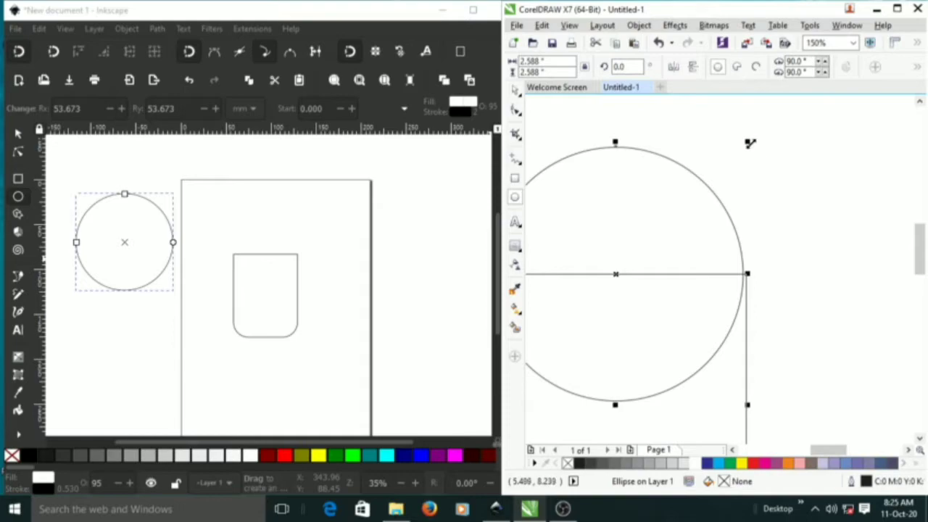
pyautogui.moveTo(753, 143); pyautogui.dragTo(817, 144)
pyautogui.scroll(-2, 816, 147)
pyautogui.scroll(1, 808, 150)
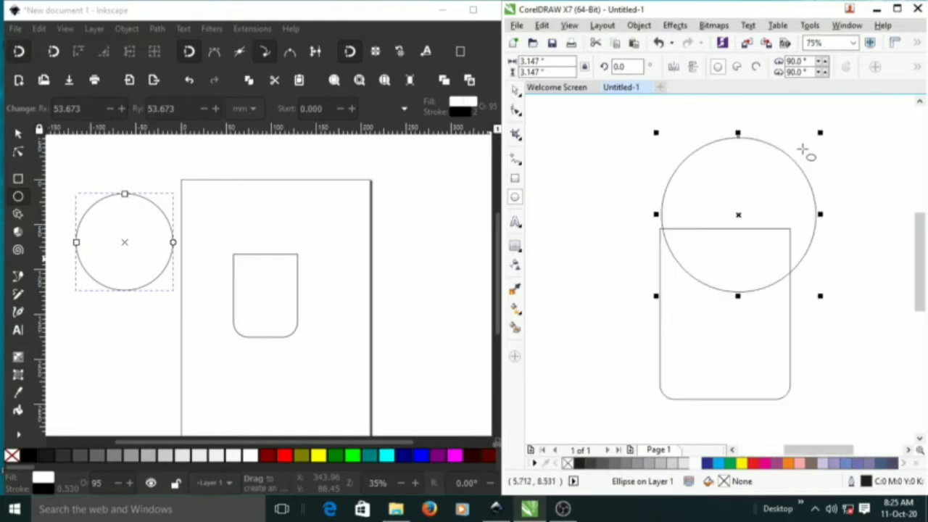
pyautogui.hotkey('ctrl', 'z')
pyautogui.scroll(1, 785, 165)
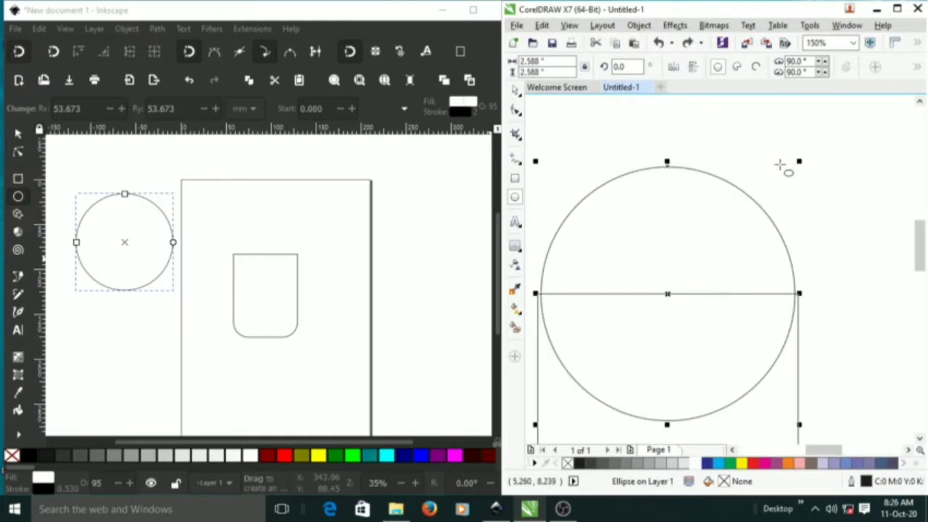
# Enlarge the circle to about 2.62 inches across and move it upward so only its lower part overlaps the rounded rectangle
pyautogui.moveTo(802, 147)
pyautogui.mouseDown()
pyautogui.moveTo(808, 135)
pyautogui.moveTo(804, 145)
pyautogui.mouseUp()
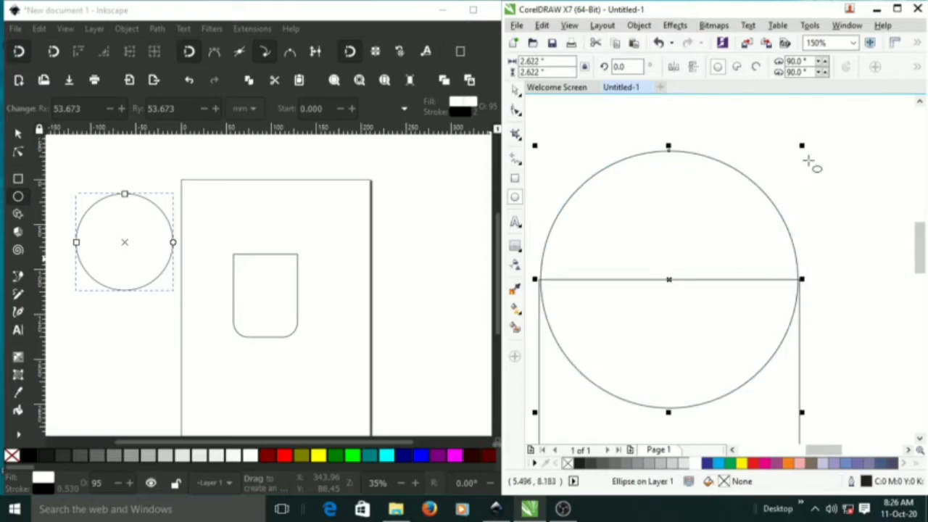
pyautogui.click(764, 203)
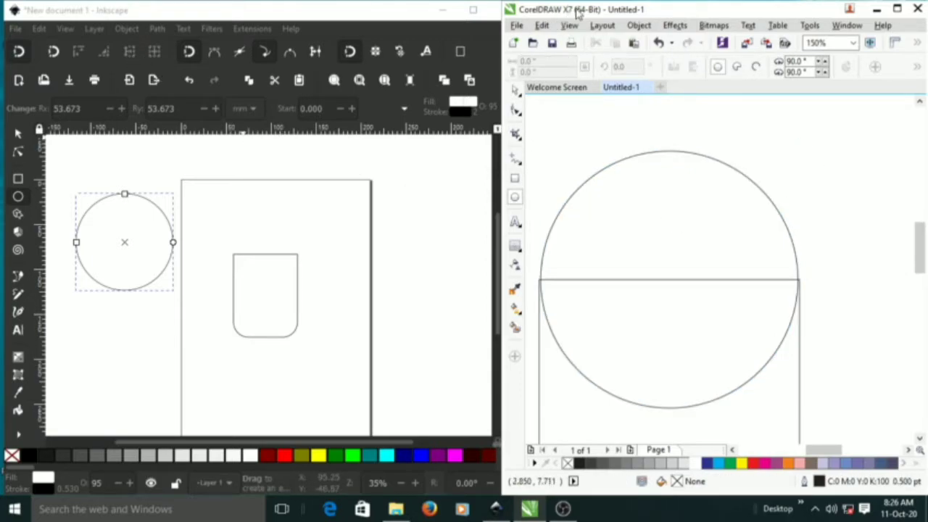
pyautogui.click(517, 180)
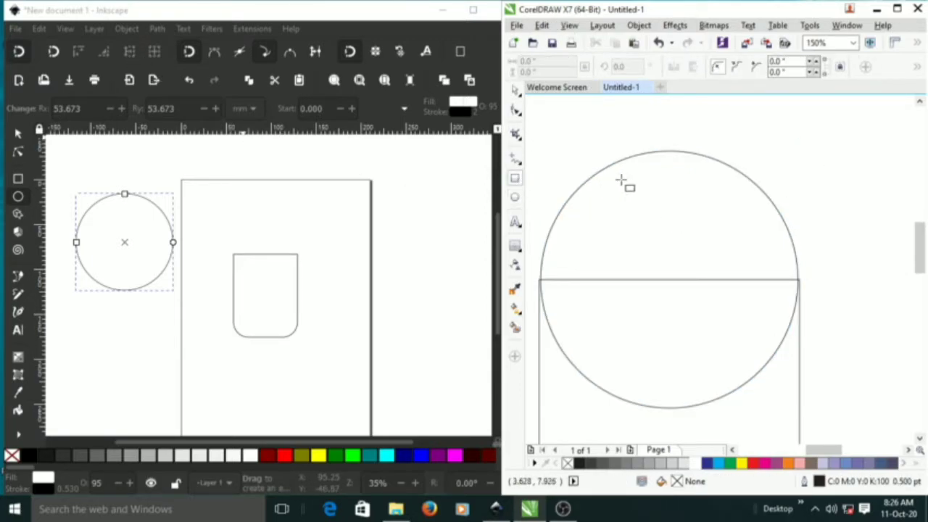
pyautogui.moveTo(673, 196); pyautogui.dragTo(679, 133)
pyautogui.click(893, 200)
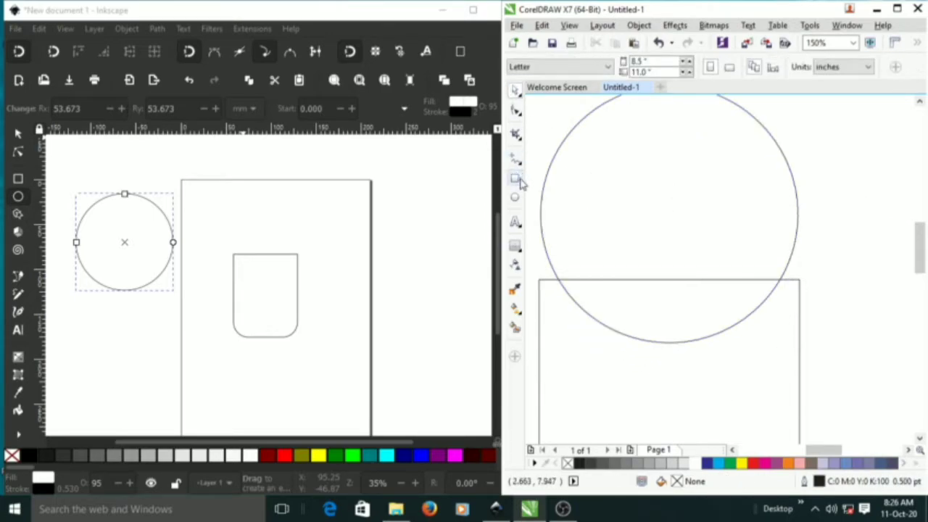
# Draw a thin horizontal rectangle of about 3.59 by 0.1 inches across the middle of the circle
pyautogui.click(520, 182)
pyautogui.moveTo(856, 199); pyautogui.dragTo(566, 273)
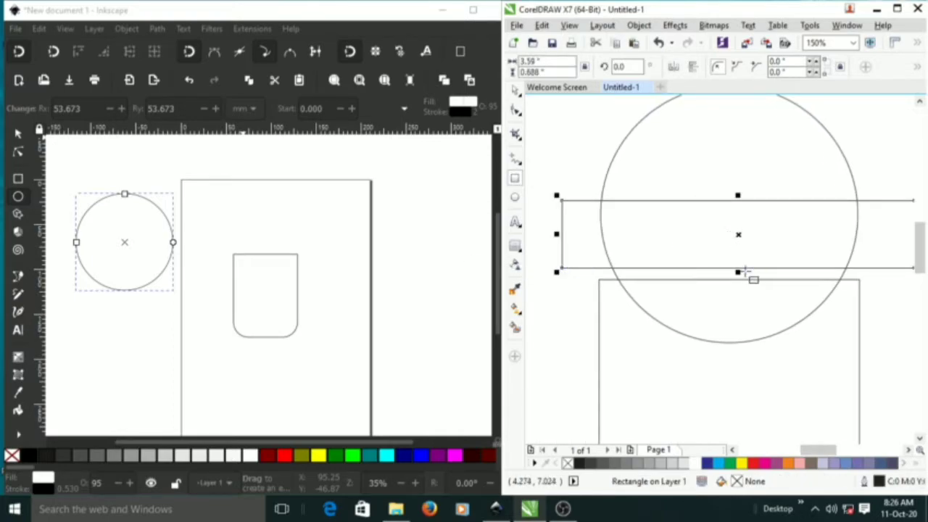
pyautogui.moveTo(739, 272); pyautogui.dragTo(748, 212)
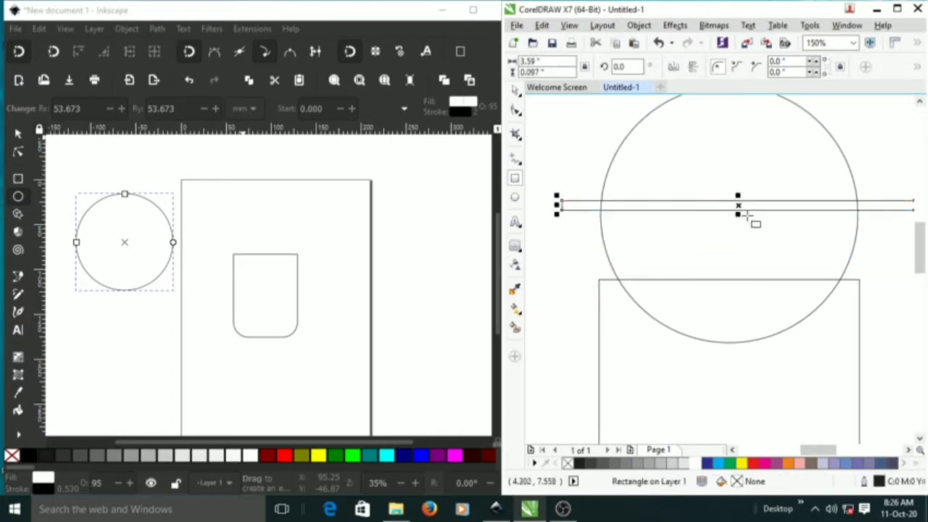
# Select the thin rectangle and the circle and align their centres both horizontally and vertically
pyautogui.click(517, 90)
pyautogui.click(587, 206)
pyautogui.keyDown('shift'); pyautogui.click(649, 166); pyautogui.keyUp('shift')
pyautogui.scroll(-3, 649, 166)
pyautogui.moveTo(781, 118); pyautogui.dragTo(567, 248)
pyautogui.scroll(3, 685, 159)
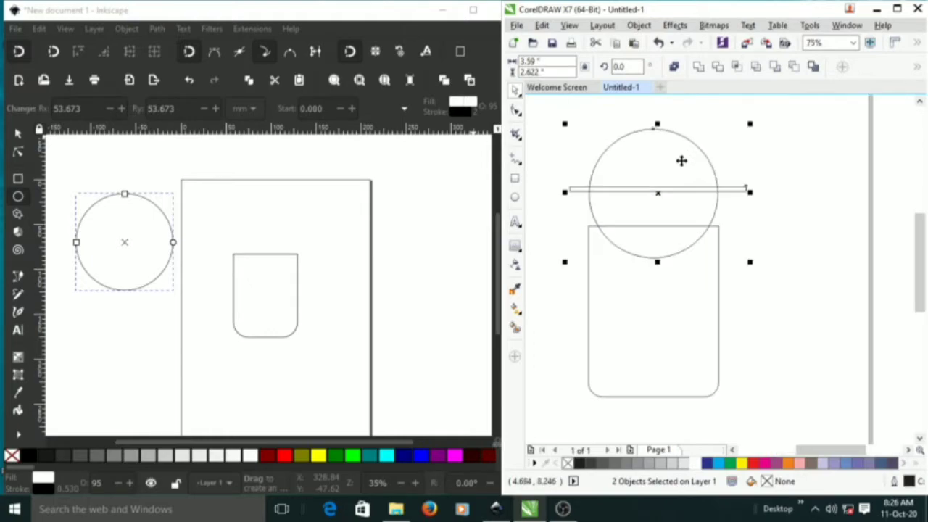
pyautogui.moveTo(633, 181); pyautogui.dragTo(628, 182)
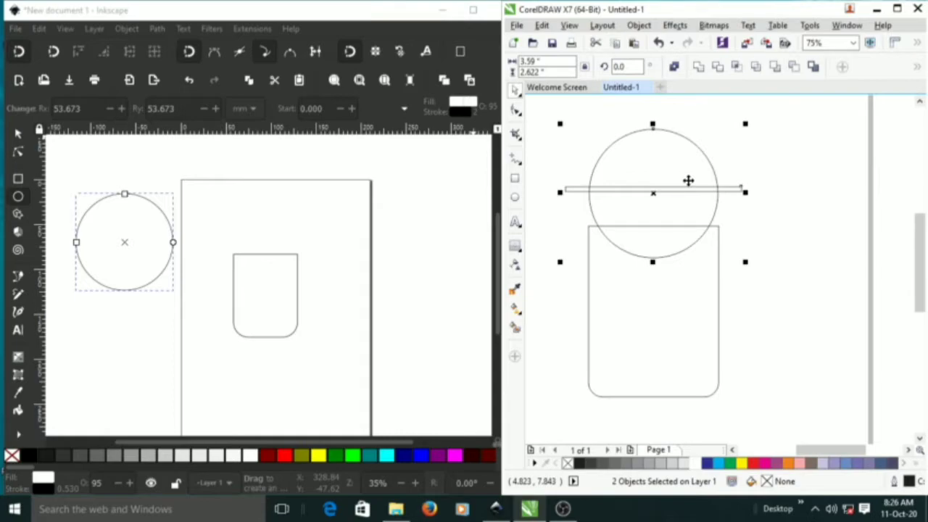
pyautogui.press('e')
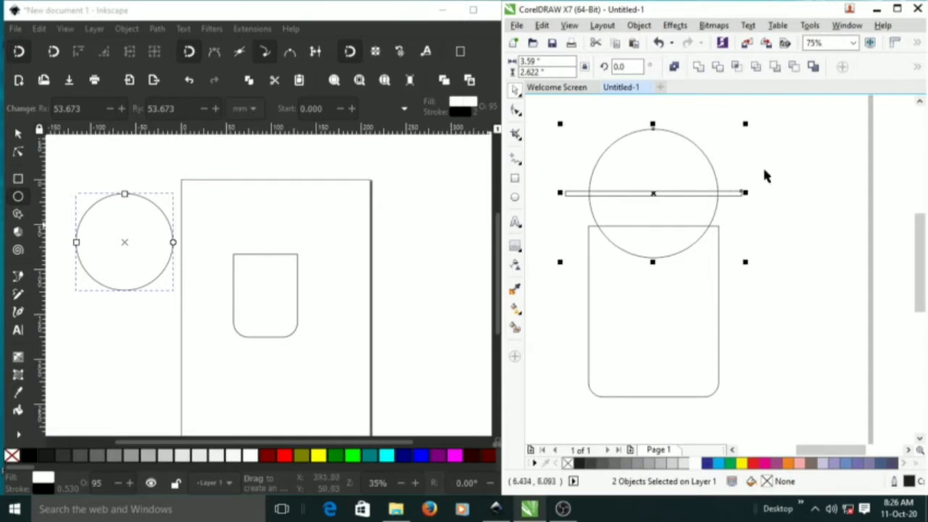
# Trim the circle with the thin rectangle to cut it into two halves
pyautogui.click(765, 202)
pyautogui.click(680, 196)
pyautogui.moveTo(825, 119); pyautogui.dragTo(560, 263)
pyautogui.click(721, 67)
pyautogui.click(775, 166)
# Delete the thin rectangle and place the split circle back over the rounded rectangle's top, about 2.83 inches tall
pyautogui.click(705, 220)
pyautogui.rightClick(707, 223)
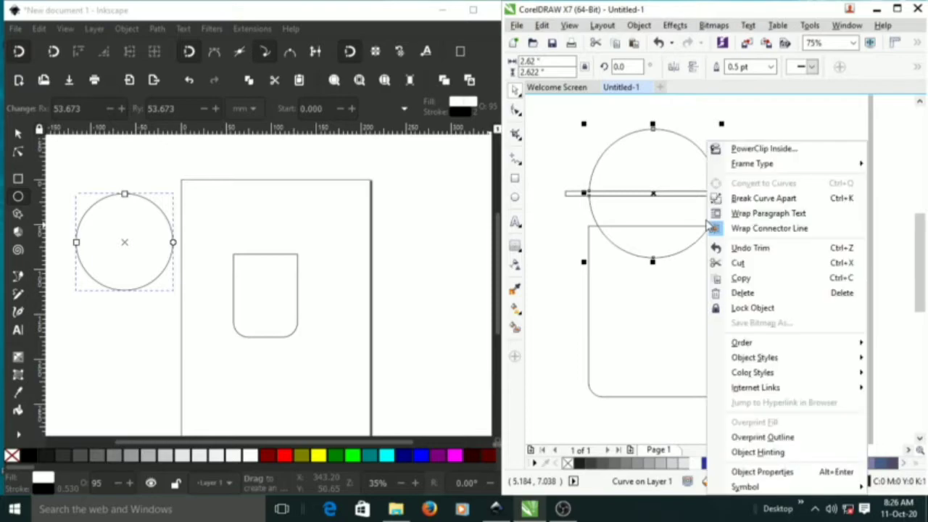
pyautogui.click(694, 210)
pyautogui.moveTo(657, 209); pyautogui.dragTo(795, 237)
pyautogui.moveTo(693, 194); pyautogui.dragTo(653, 145)
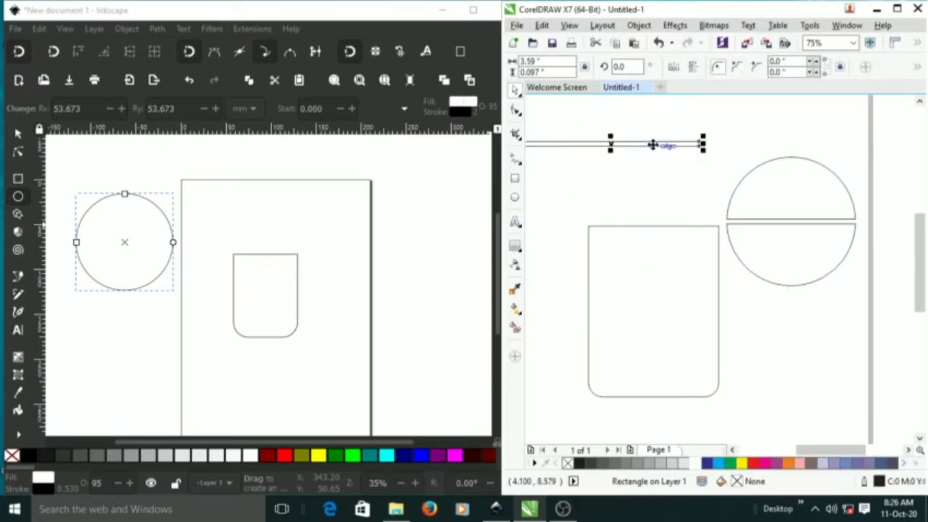
pyautogui.press('Delete')
pyautogui.moveTo(752, 209); pyautogui.dragTo(572, 185)
pyautogui.moveTo(612, 190); pyautogui.dragTo(649, 160)
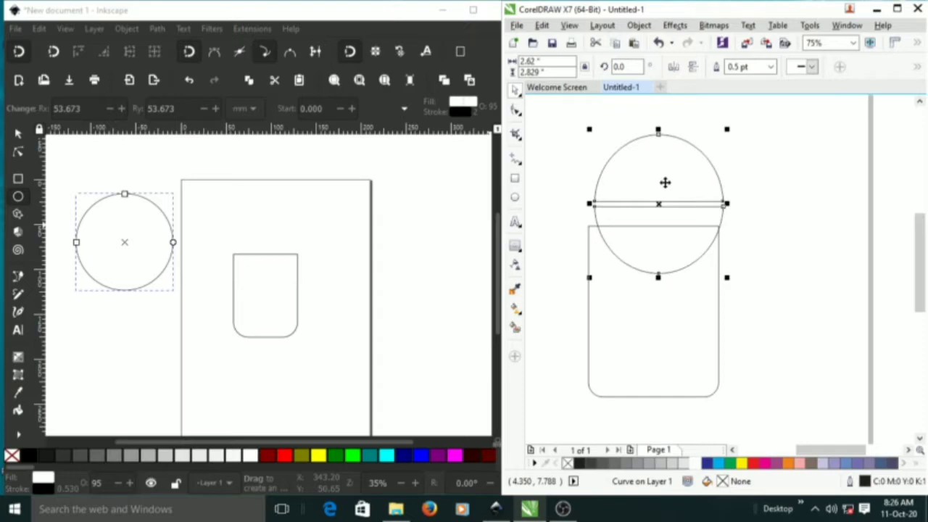
# Break the split circle's curve apart and delete its lower half
pyautogui.rightClick(663, 182)
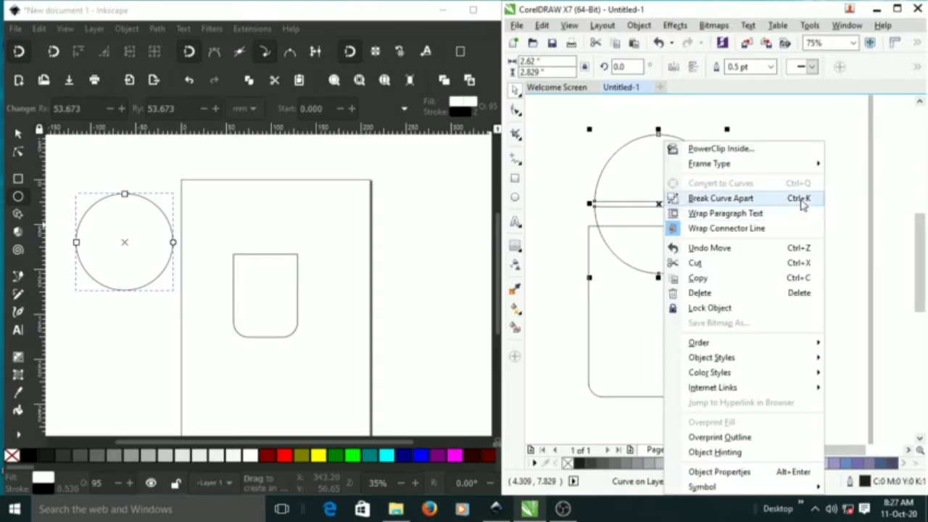
pyautogui.click(722, 198)
pyautogui.click(799, 194)
pyautogui.click(717, 221)
pyautogui.moveTo(714, 223); pyautogui.dragTo(785, 216)
pyautogui.press('Delete')
# Move the remaining half circle down so it sits just above the rounded rectangle's top edge
pyautogui.press('F10')
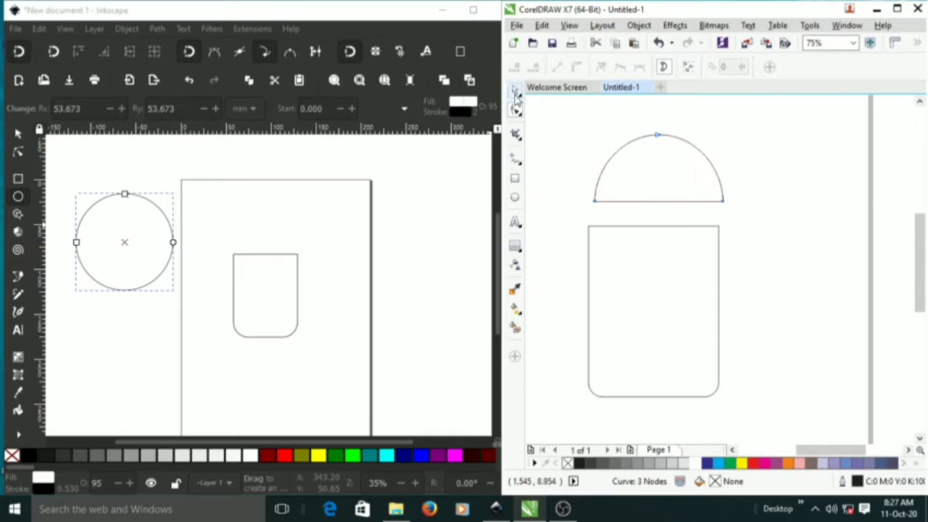
pyautogui.click(515, 90)
pyautogui.click(762, 178)
pyautogui.click(713, 188)
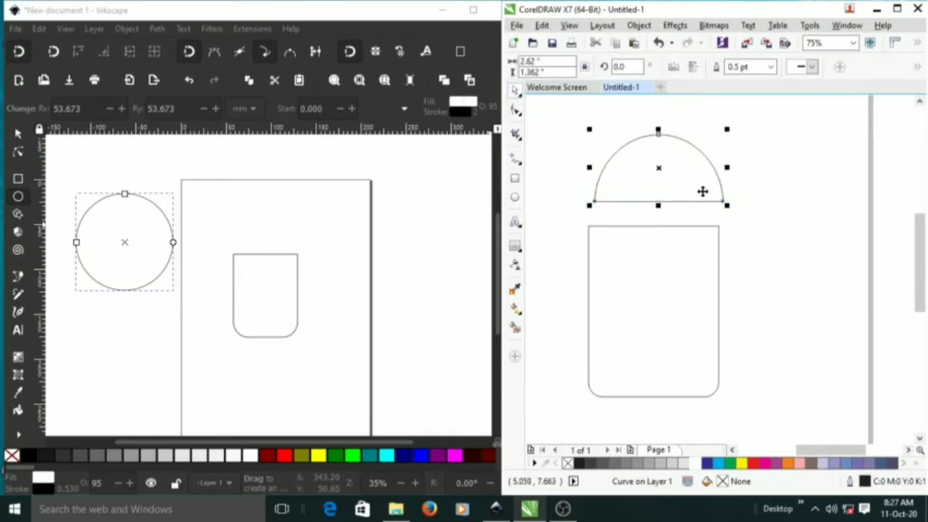
pyautogui.click(708, 255)
pyautogui.click(723, 206)
pyautogui.click(673, 172)
pyautogui.click(747, 169)
pyautogui.click(690, 174)
pyautogui.moveTo(690, 174); pyautogui.dragTo(670, 196)
pyautogui.click(794, 208)
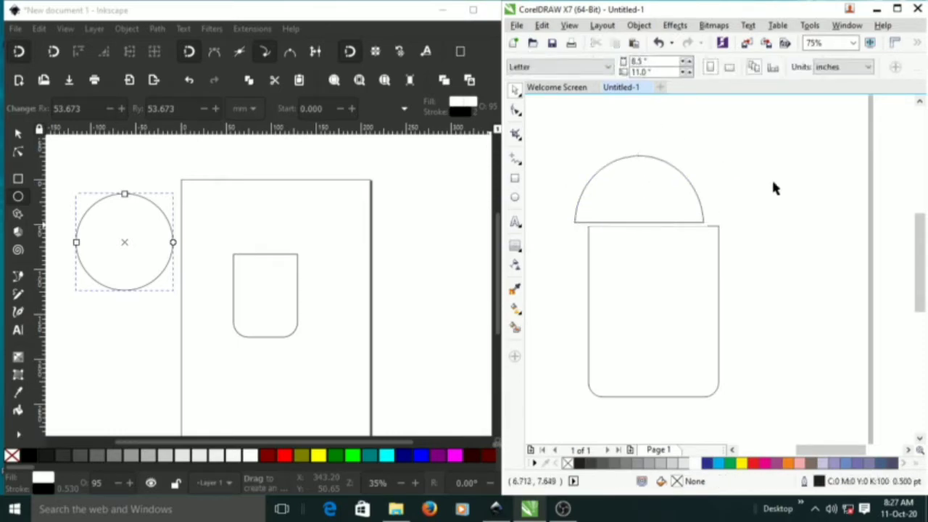
# Align the half circle and the rounded rectangle on a common vertical centre axis
pyautogui.scroll(-2, 771, 166)
pyautogui.moveTo(782, 135); pyautogui.dragTo(625, 300)
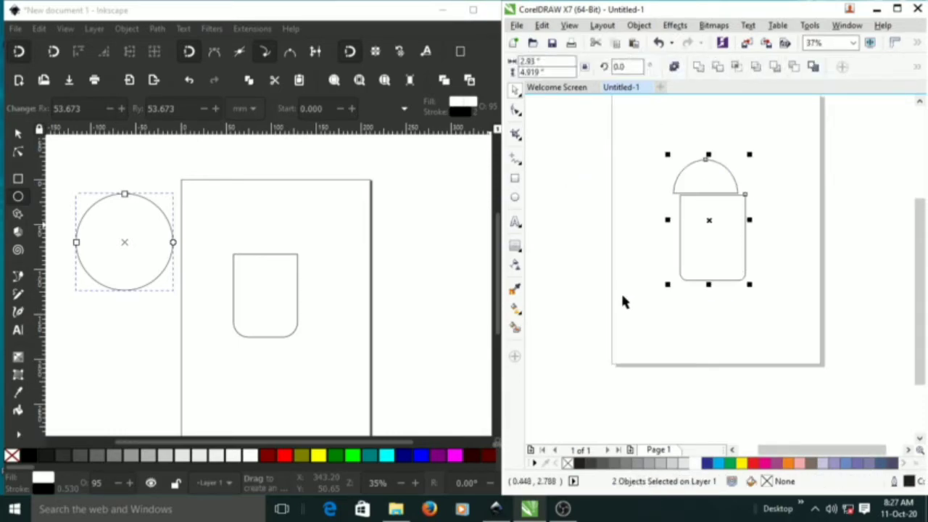
pyautogui.press('c')
pyautogui.scroll(2, 707, 187)
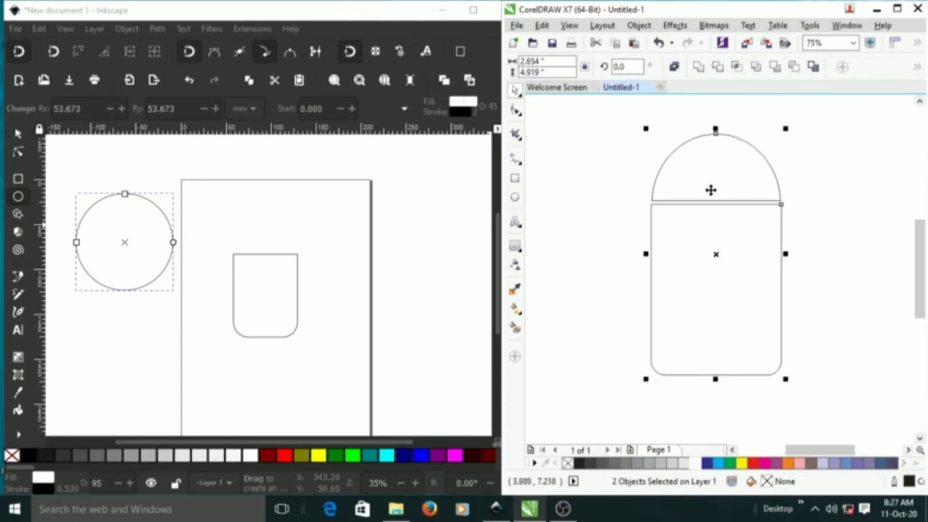
pyautogui.click(803, 215)
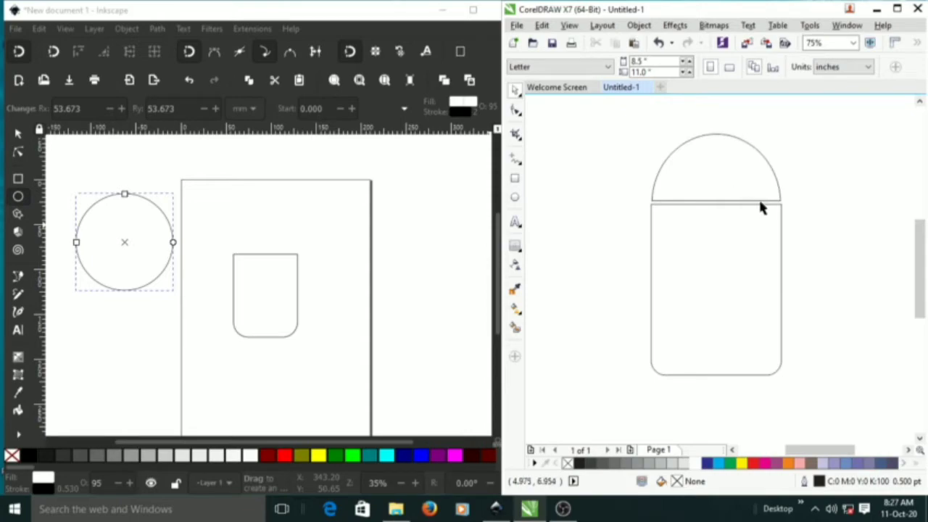
pyautogui.click(762, 194)
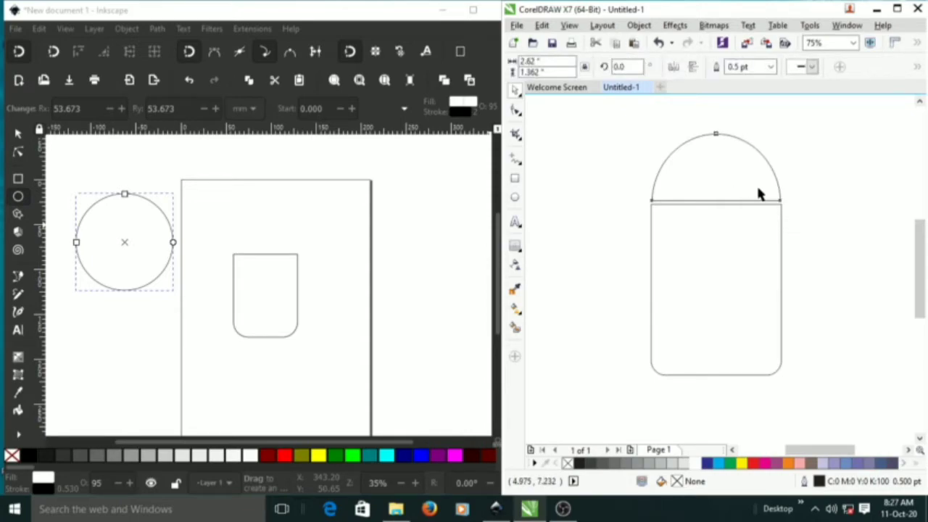
pyautogui.click(793, 206)
# Switch to Inkscape and move the circle onto the page over the top of the rounded shape
pyautogui.click(138, 247)
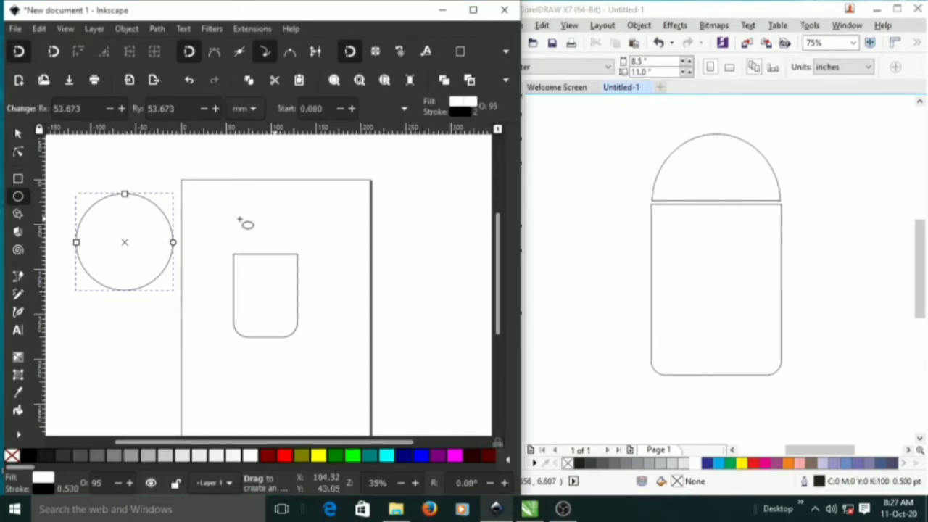
pyautogui.press('Escape')
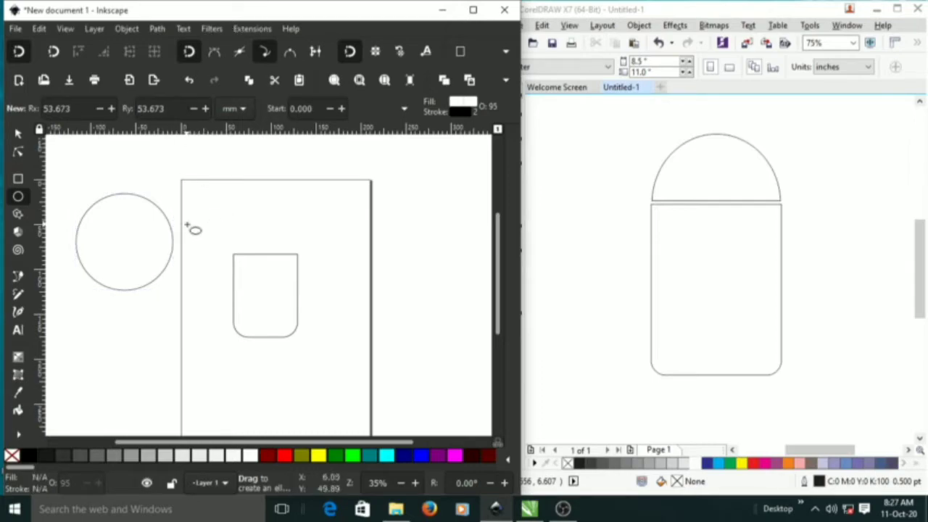
pyautogui.hscroll(-3, 336, 195)
pyautogui.scroll(1, 366, 210)
pyautogui.moveTo(355, 230); pyautogui.dragTo(358, 158)
pyautogui.moveTo(356, 205); pyautogui.dragTo(337, 210)
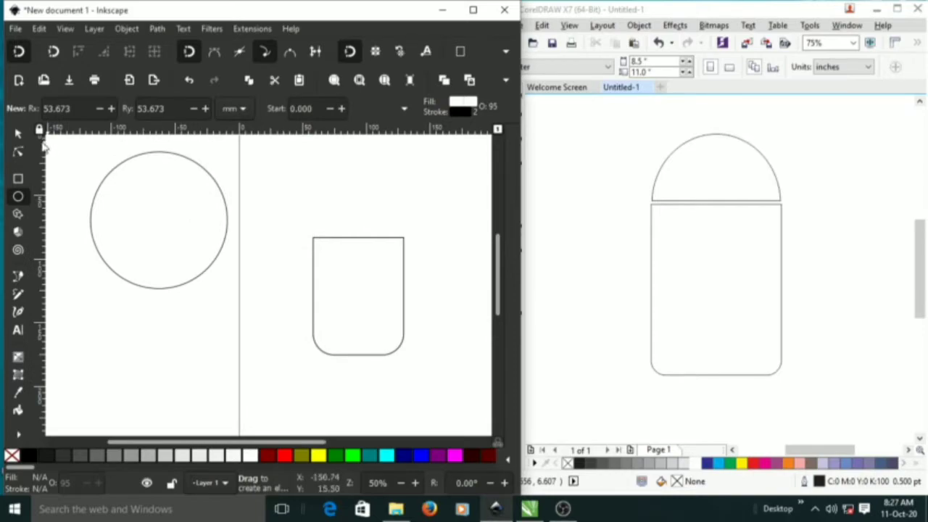
pyautogui.click(18, 135)
pyautogui.moveTo(167, 217); pyautogui.dragTo(344, 243)
pyautogui.moveTo(397, 231)
pyautogui.mouseDown()
pyautogui.moveTo(393, 213)
pyautogui.moveTo(385, 232)
pyautogui.mouseUp()
pyautogui.click(413, 165)
# Shift the circle sideways off the rounded shape's axis and align both objects on a common vertical centre axis
pyautogui.moveTo(432, 143); pyautogui.dragTo(218, 377)
pyautogui.moveTo(446, 155); pyautogui.dragTo(187, 404)
pyautogui.moveTo(187, 409); pyautogui.dragTo(189, 399)
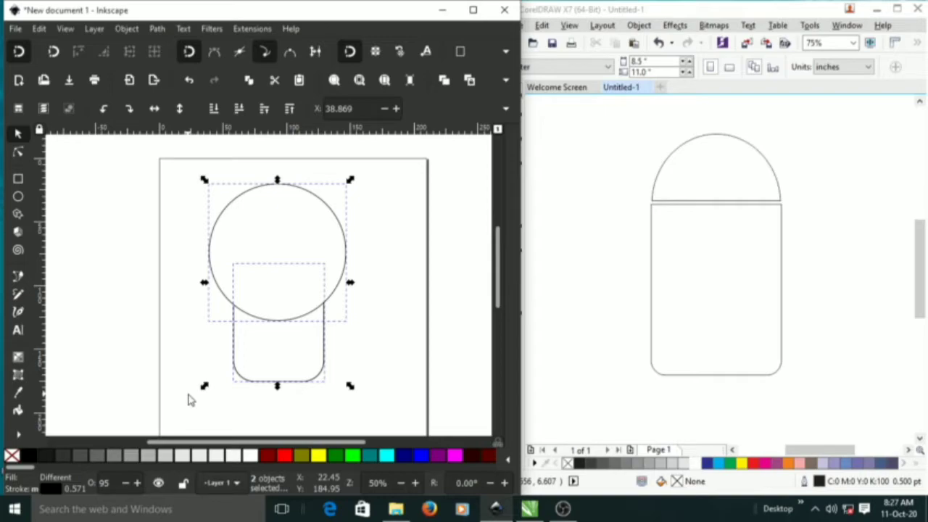
pyautogui.click(318, 268)
pyautogui.moveTo(318, 268); pyautogui.dragTo(276, 268)
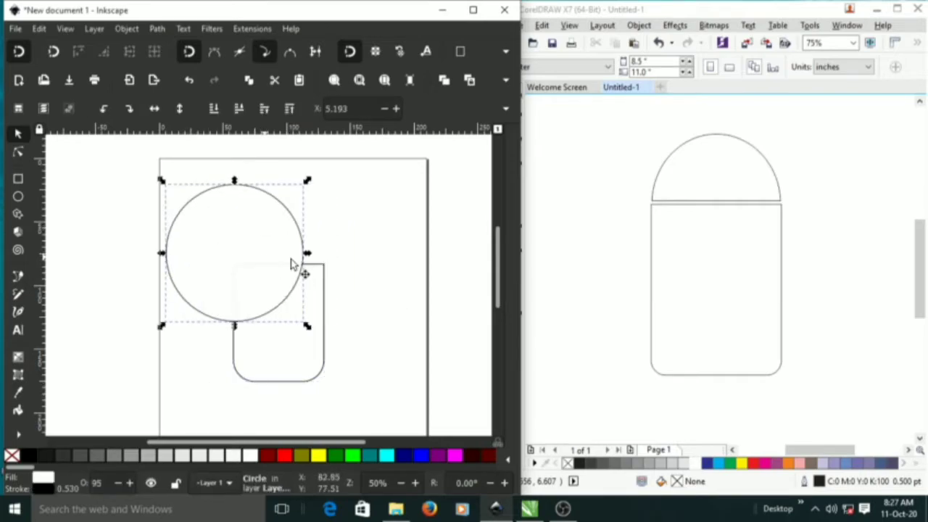
pyautogui.moveTo(388, 181); pyautogui.dragTo(161, 427)
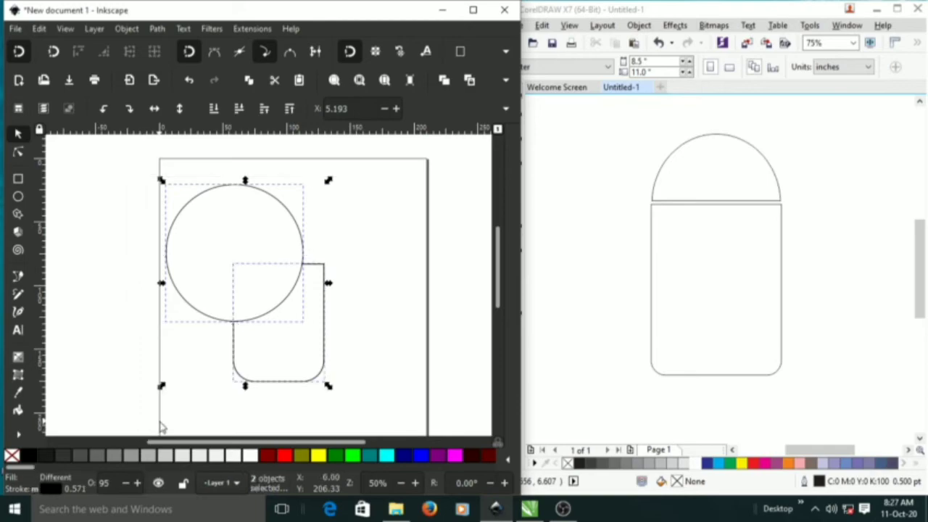
pyautogui.hotkey('ctrl', 'alt', 't')
pyautogui.hotkey('ctrl', 'alt', 'h')
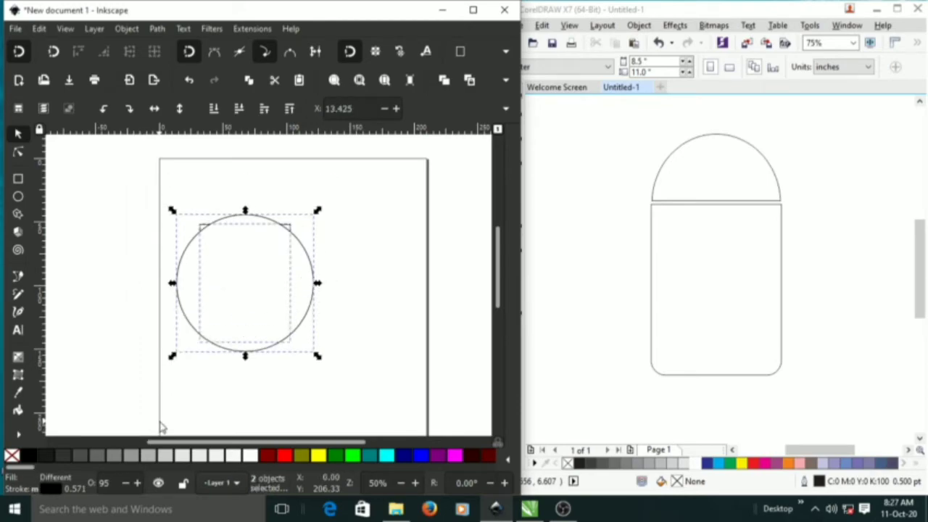
pyautogui.hotkey('ctrl', 'z')
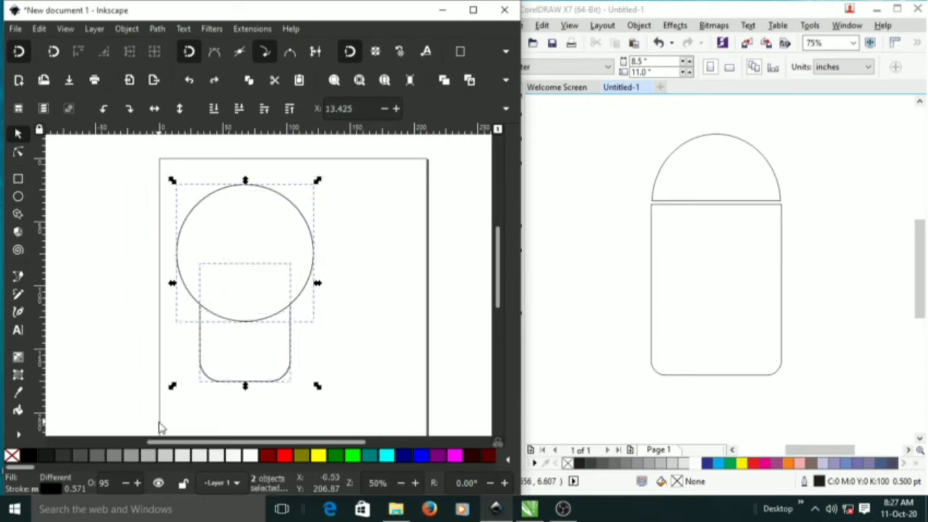
# Shrink the Inkscape circle about its centre to roughly the width of the rounded shape
pyautogui.click(307, 311)
pyautogui.click(249, 282)
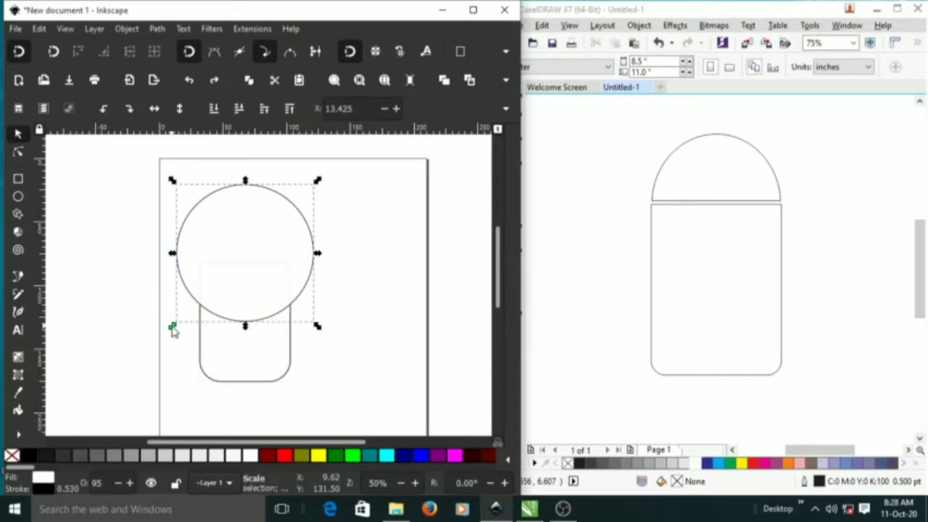
pyautogui.moveTo(172, 329); pyautogui.dragTo(193, 309)
pyautogui.scroll(2, 208, 275)
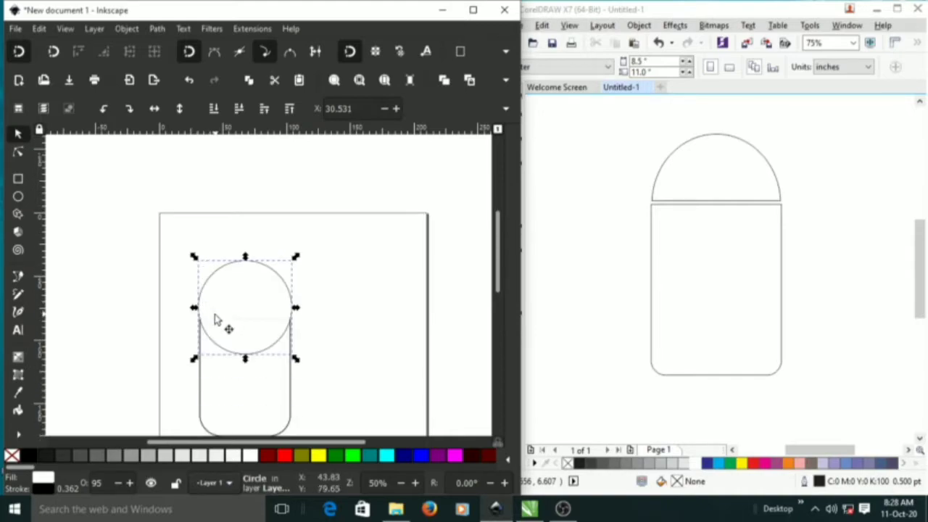
# Move the circle higher over the rounded body and draw a rectangle about 134 × 38 mm across the circle's lower half
pyautogui.keyDown('ctrl'); pyautogui.scroll(2, 219, 323); pyautogui.keyUp('ctrl')
pyautogui.moveTo(317, 276); pyautogui.dragTo(321, 234)
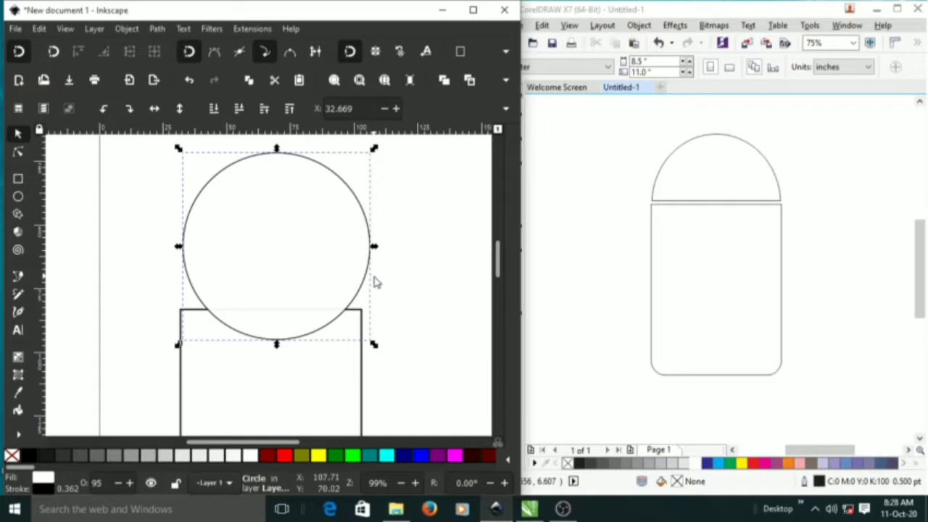
pyautogui.click(386, 287)
pyautogui.click(18, 180)
pyautogui.moveTo(115, 255)
pyautogui.mouseDown()
pyautogui.moveTo(459, 319)
pyautogui.moveTo(457, 351)
pyautogui.mouseUp()
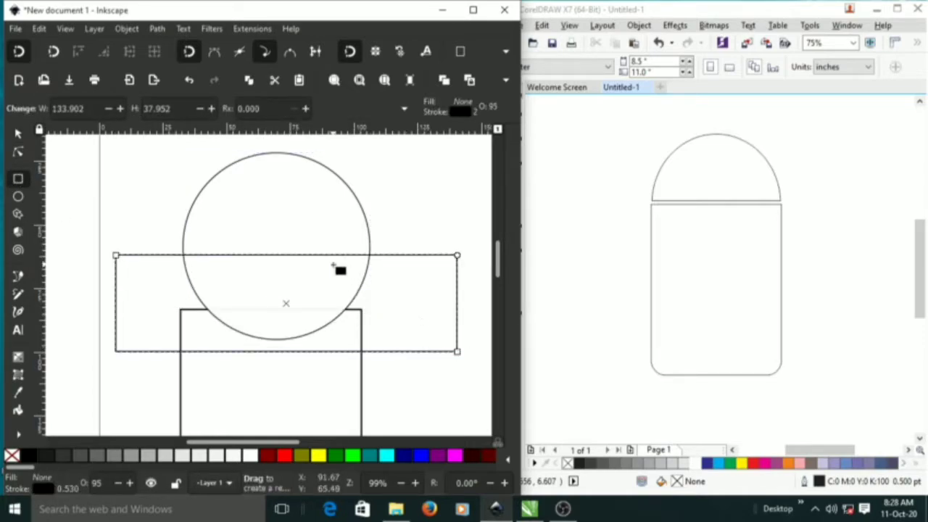
# Flatten the wide rectangle from below into a thin horizontal strip crossing the circle
pyautogui.press('s')
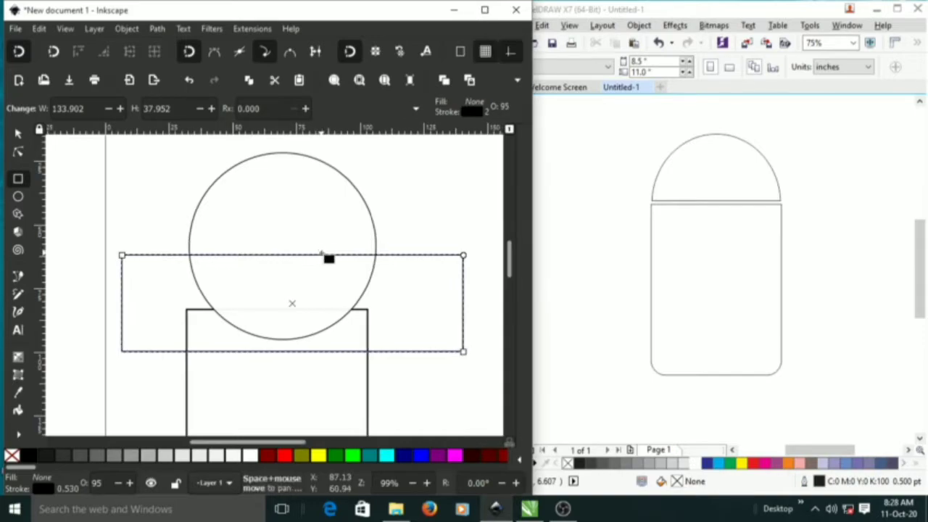
pyautogui.click(352, 263)
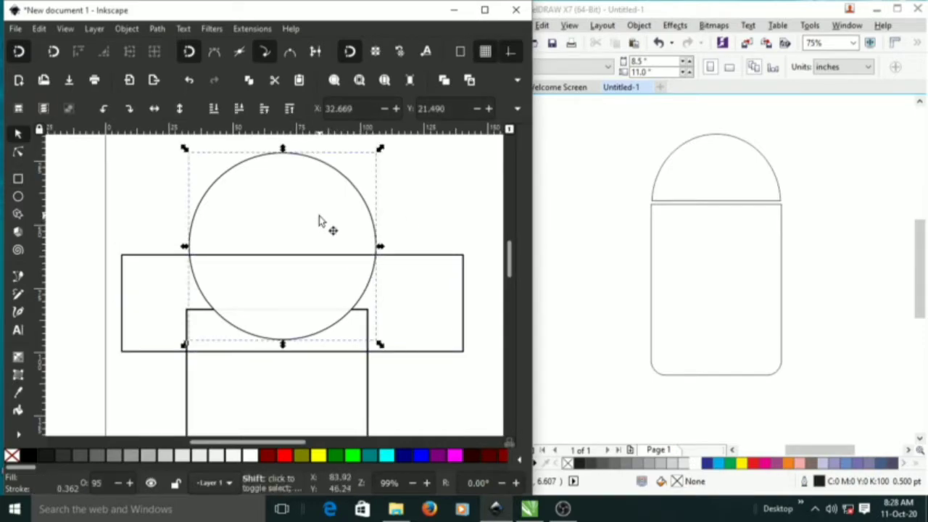
pyautogui.press('Escape')
pyautogui.click(344, 281)
pyautogui.click(412, 298)
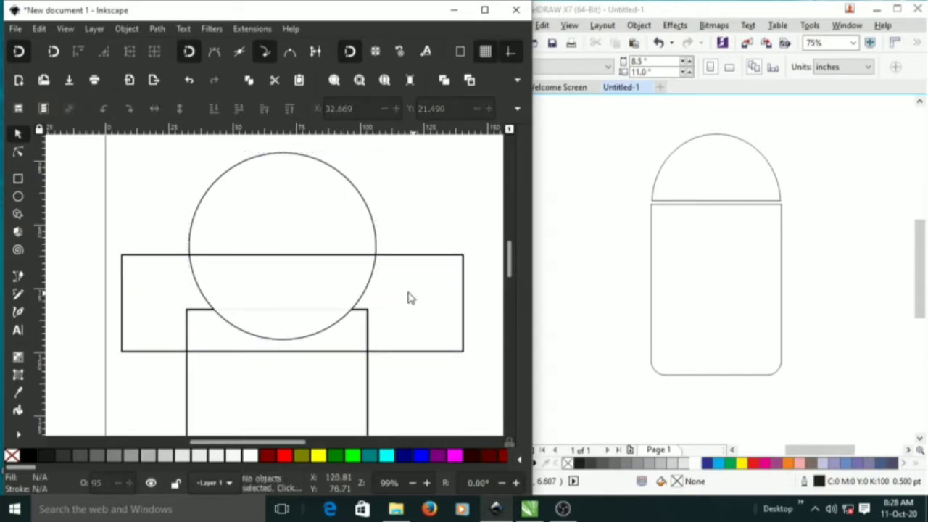
pyautogui.click(410, 256)
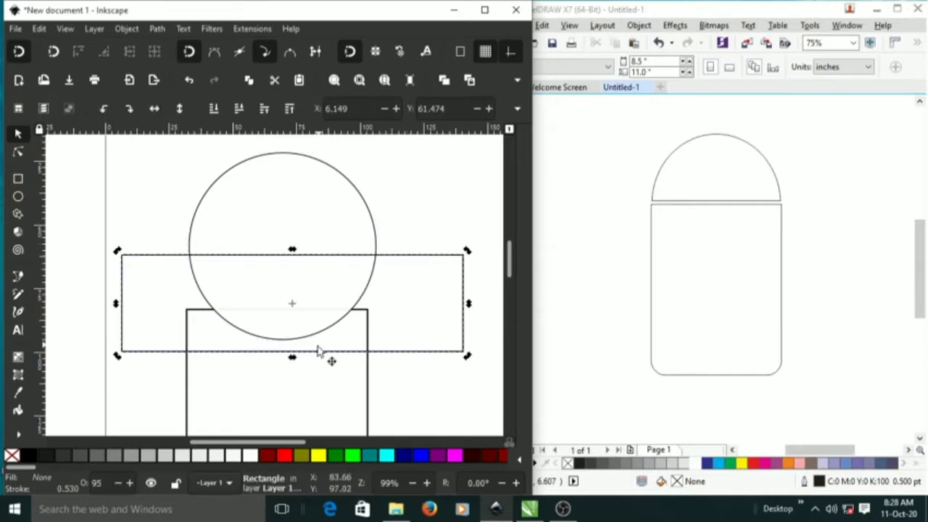
pyautogui.click(311, 356)
pyautogui.click(309, 354)
pyautogui.moveTo(293, 356); pyautogui.dragTo(319, 267)
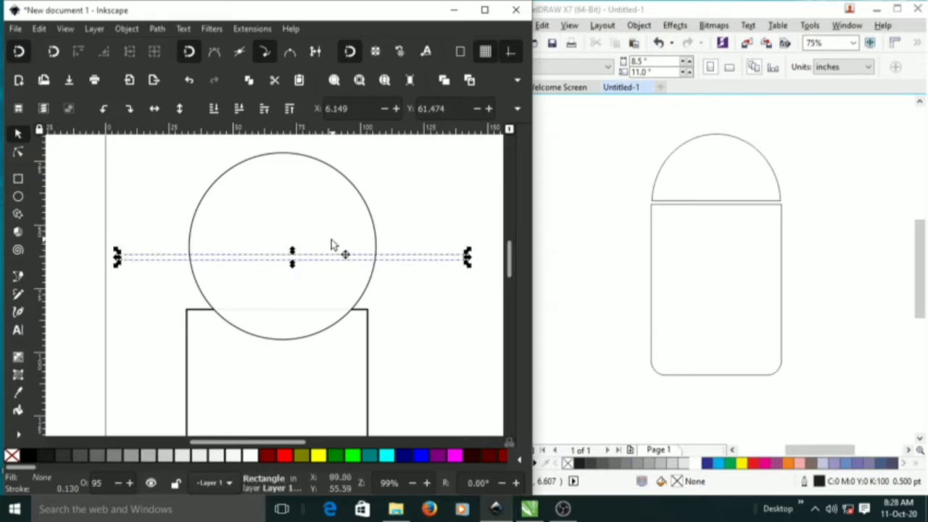
# Align the thin strip and the circle on a common horizontal centre axis
pyautogui.keyDown('shift'); pyautogui.click(336, 238); pyautogui.keyUp('shift')
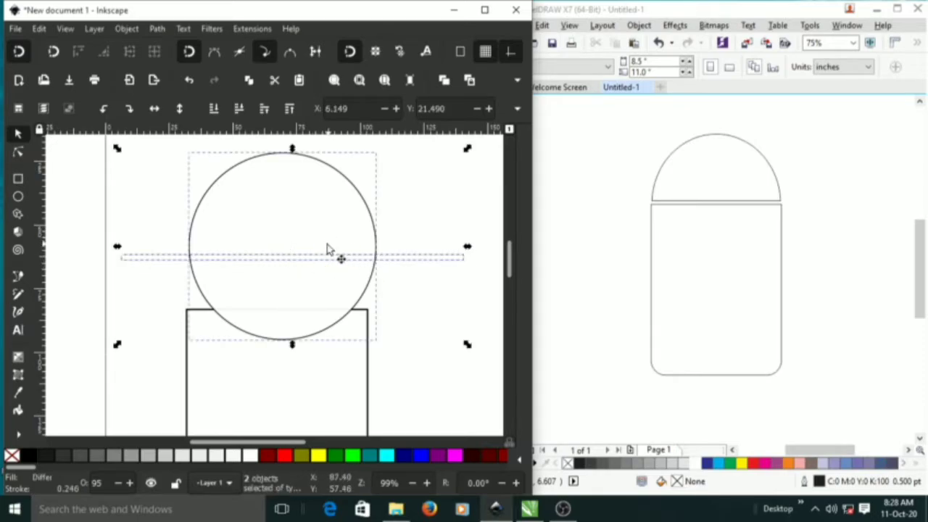
pyautogui.hotkey('ctrl', 'alt', 'h')
pyautogui.click(435, 206)
# Subtract the thin strip from the circle with the Difference path operation
pyautogui.click(377, 249)
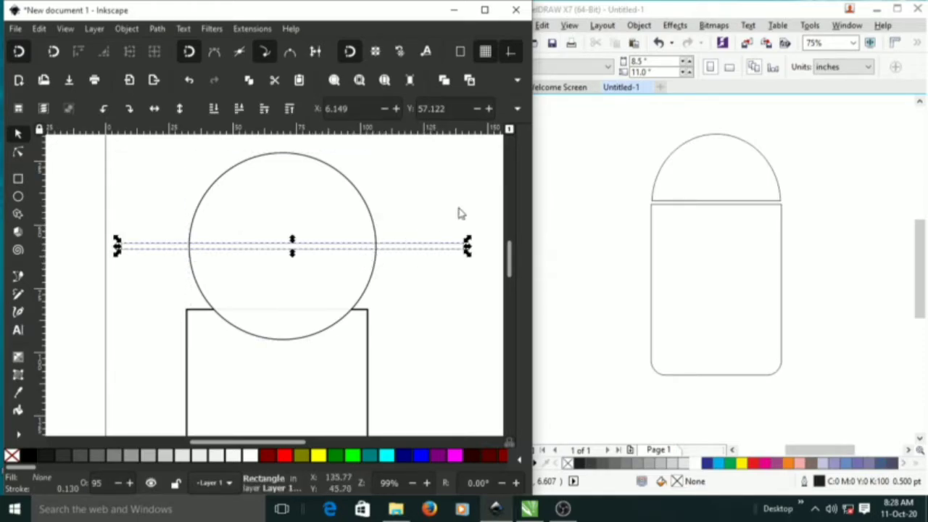
pyautogui.keyDown('shift'); pyautogui.click(338, 210); pyautogui.keyUp('shift')
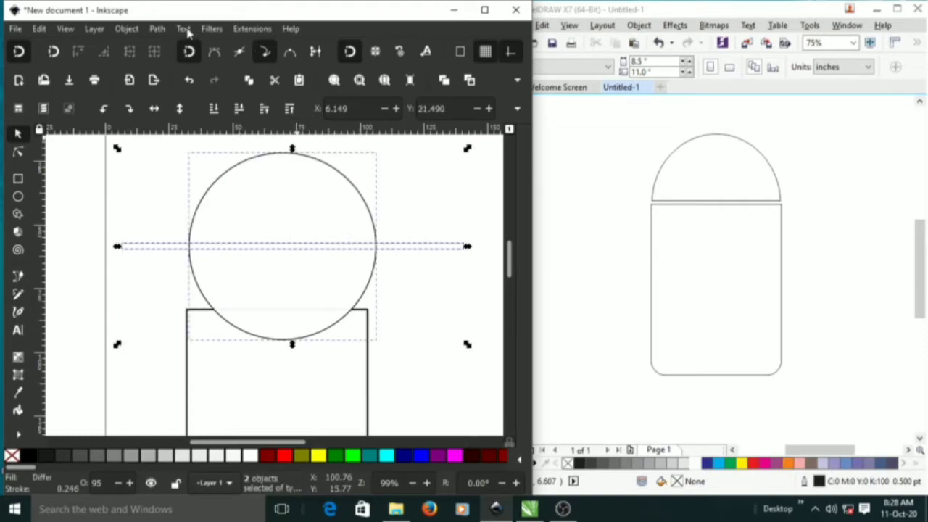
pyautogui.click(158, 28)
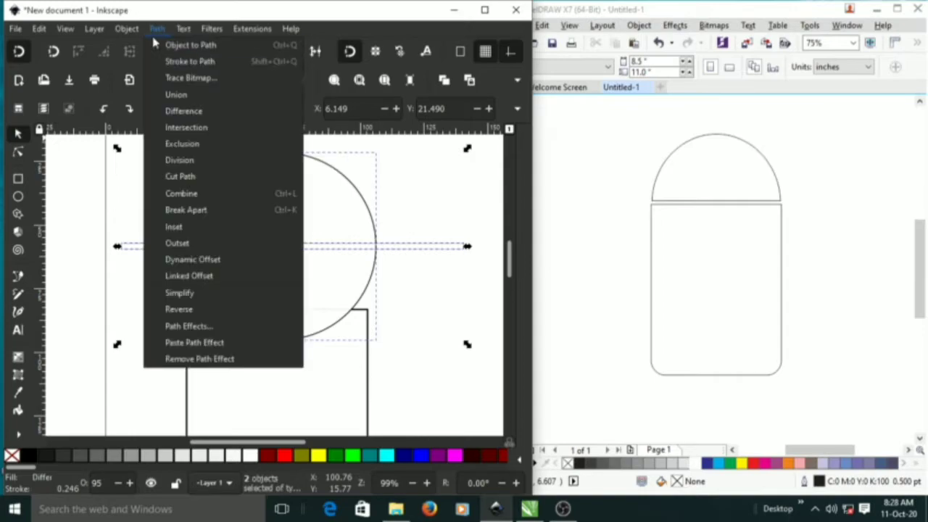
pyautogui.click(184, 111)
# Break the cut circle apart into two halves and delete the lower half
pyautogui.click(404, 251)
pyautogui.click(322, 262)
pyautogui.rightClick(308, 259)
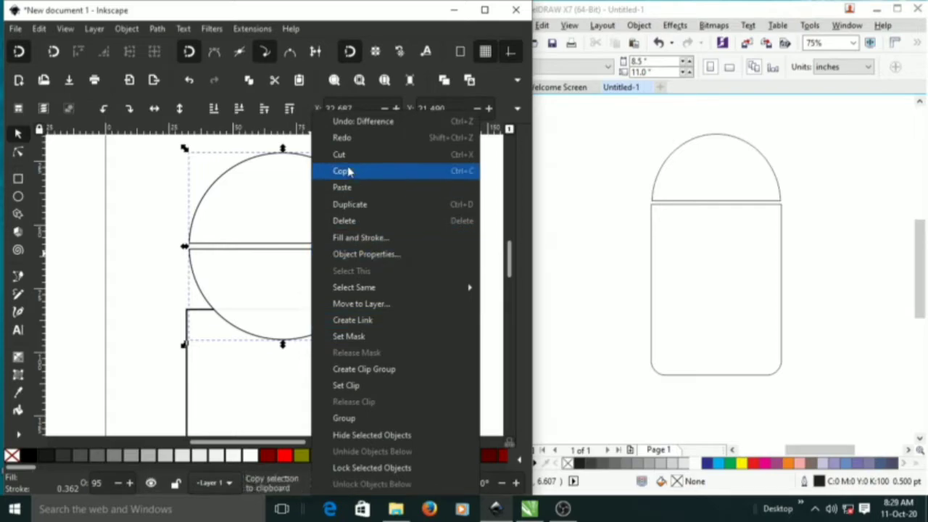
pyautogui.click(146, 200)
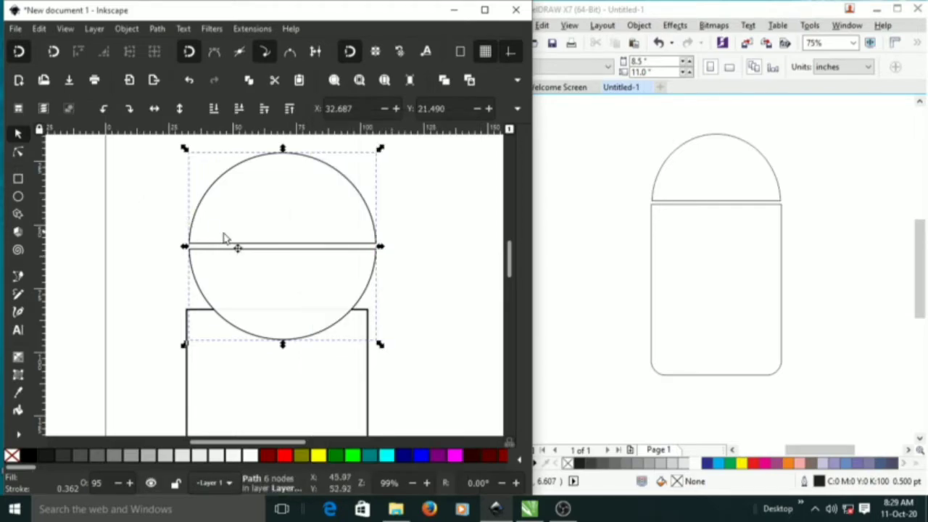
pyautogui.click(252, 239)
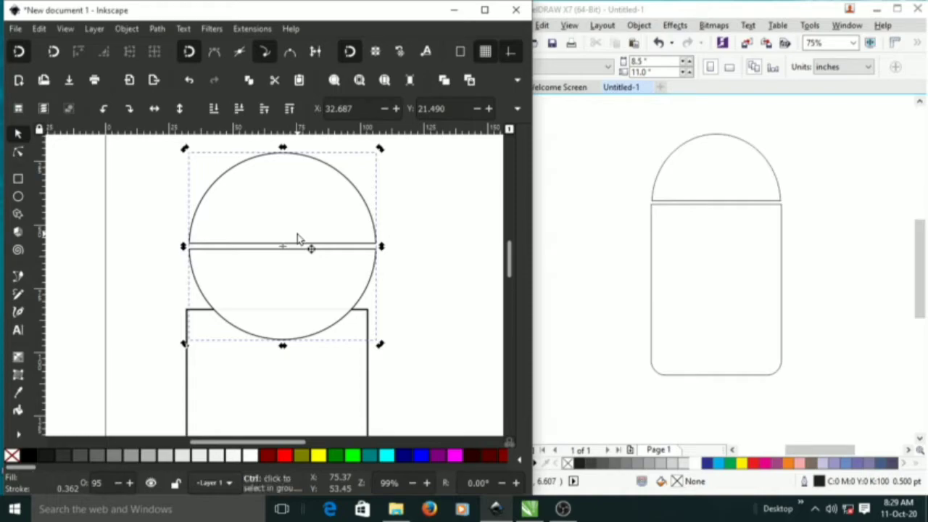
pyautogui.click(418, 262)
pyautogui.click(358, 274)
pyautogui.press('Delete')
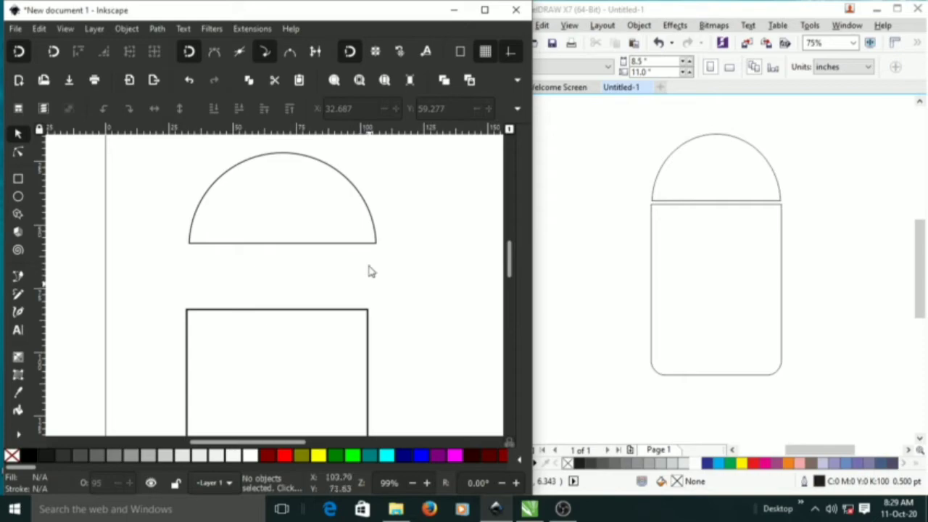
# Snap the half circle onto the body's top left corner and scale it to match the body's width
pyautogui.click(331, 228)
pyautogui.moveTo(315, 212); pyautogui.dragTo(321, 272)
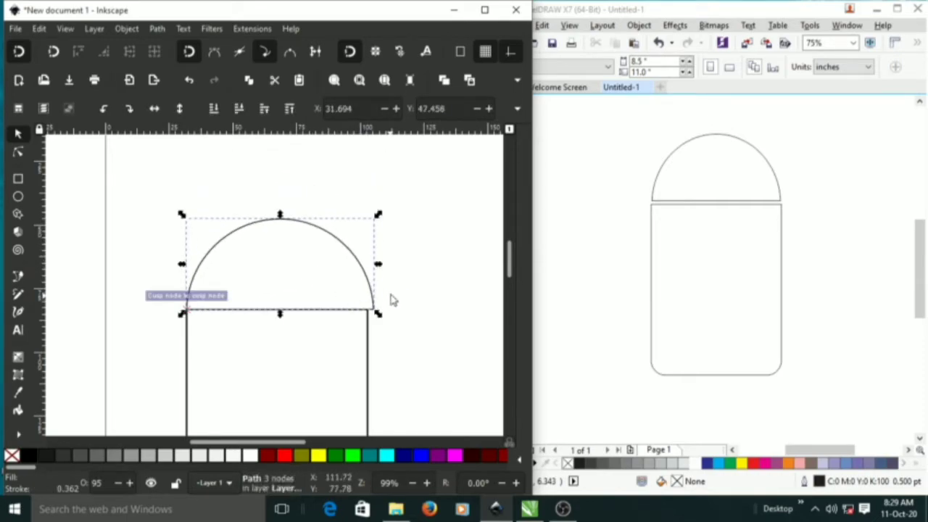
pyautogui.moveTo(377, 314); pyautogui.dragTo(368, 312)
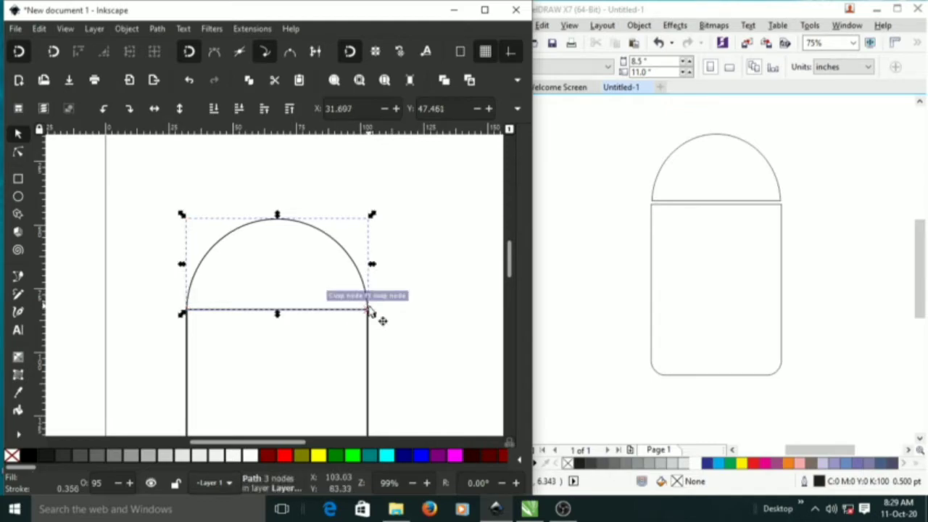
pyautogui.scroll(2, 363, 312)
pyautogui.scroll(-2, 332, 313)
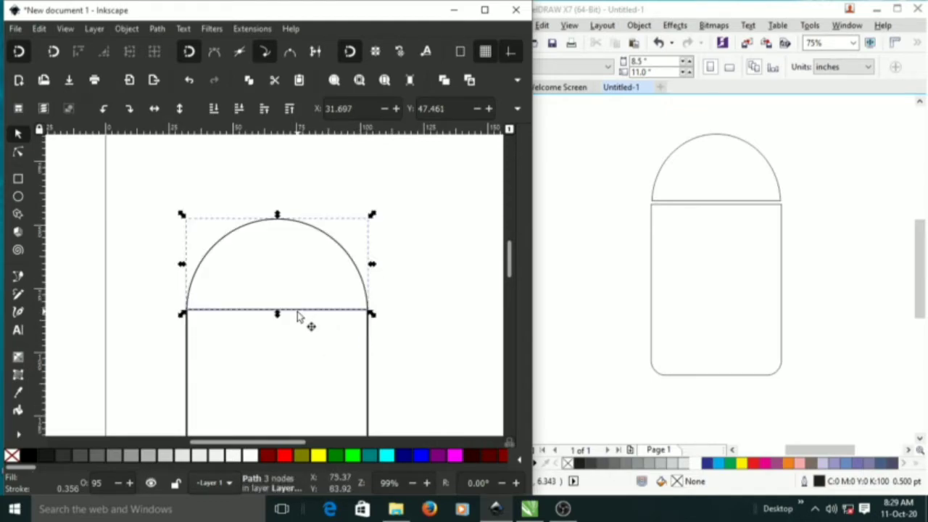
# Nudge the half circle upward to leave a narrow gap above the rounded body
pyautogui.press('Down')
pyautogui.press('Up')
pyautogui.press('Up')
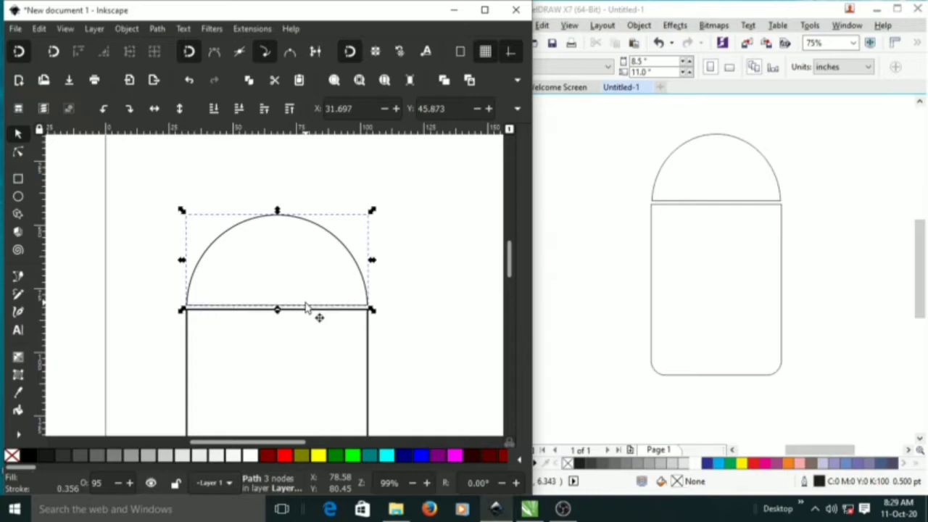
pyautogui.click(473, 211)
pyautogui.scroll(-7, 412, 221)
pyautogui.scroll(4, 406, 221)
pyautogui.scroll(-3, 406, 219)
pyautogui.scroll(2, 406, 225)
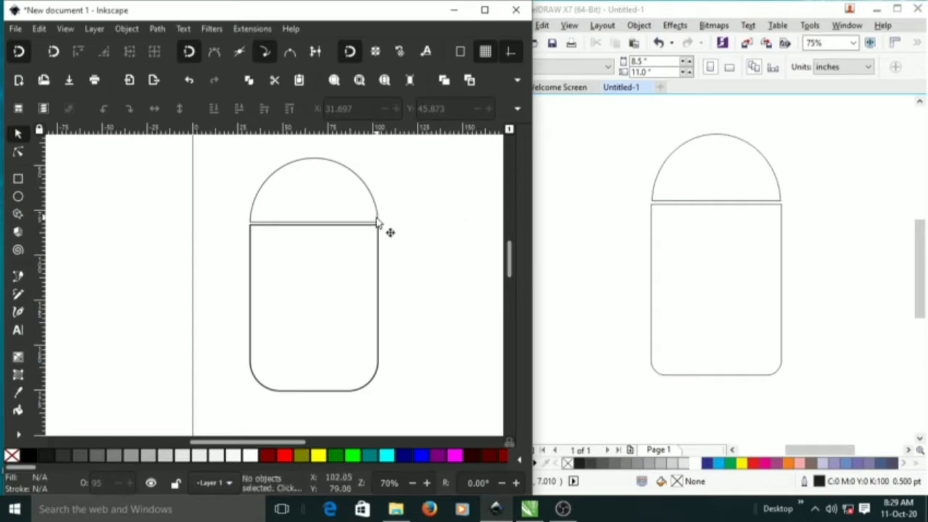
# Draw a narrow upright rectangle about 15.5 × 57.5 mm beside the body's left edge as an arm
pyautogui.click(18, 179)
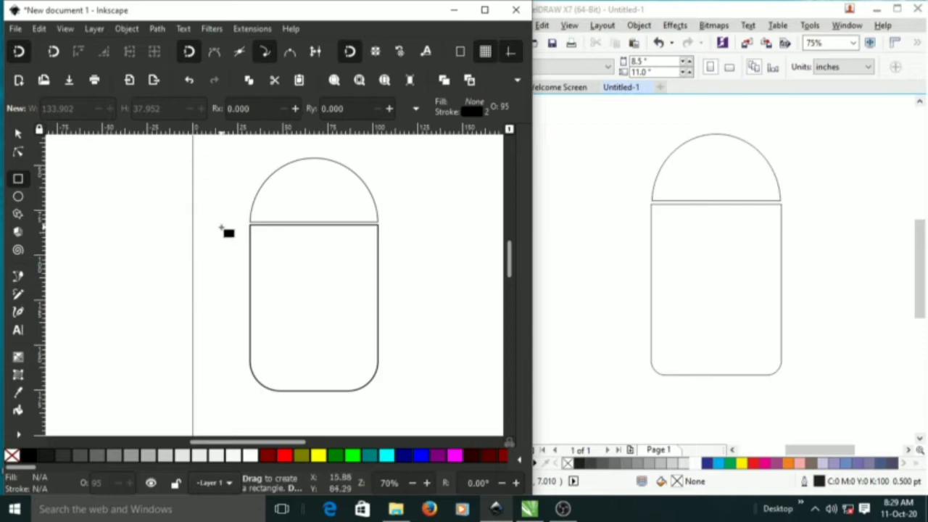
pyautogui.moveTo(218, 228); pyautogui.dragTo(244, 332)
pyautogui.hotkey('ctrl', 'z')
pyautogui.moveTo(210, 229); pyautogui.dragTo(238, 333)
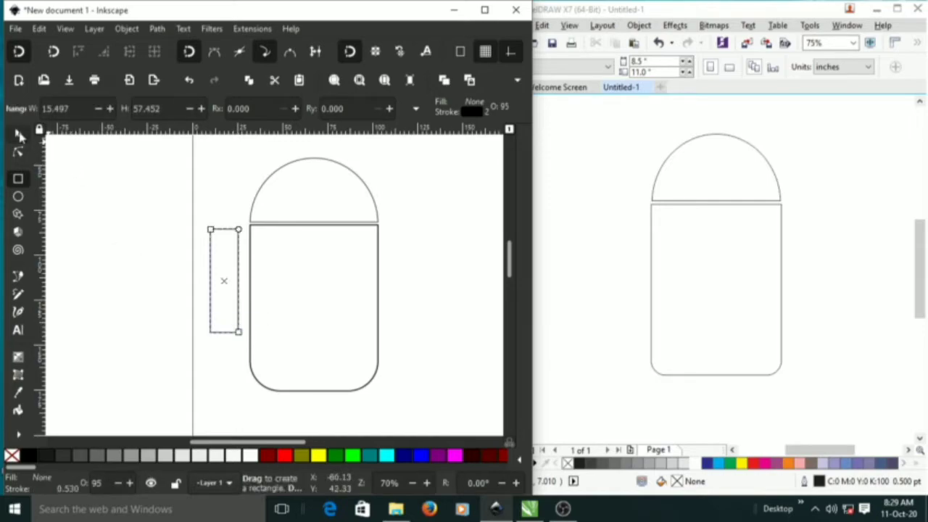
pyautogui.click(19, 135)
pyautogui.click(223, 289)
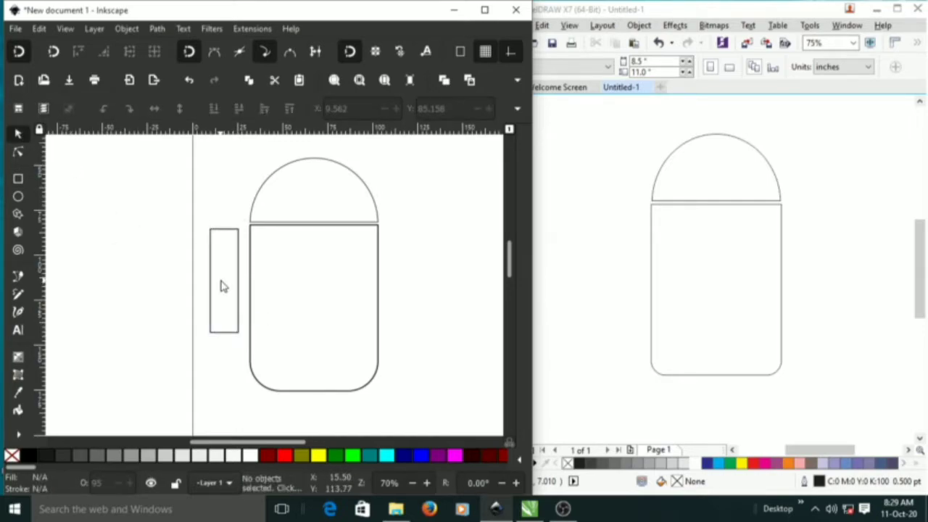
pyautogui.moveTo(181, 209); pyautogui.dragTo(255, 355)
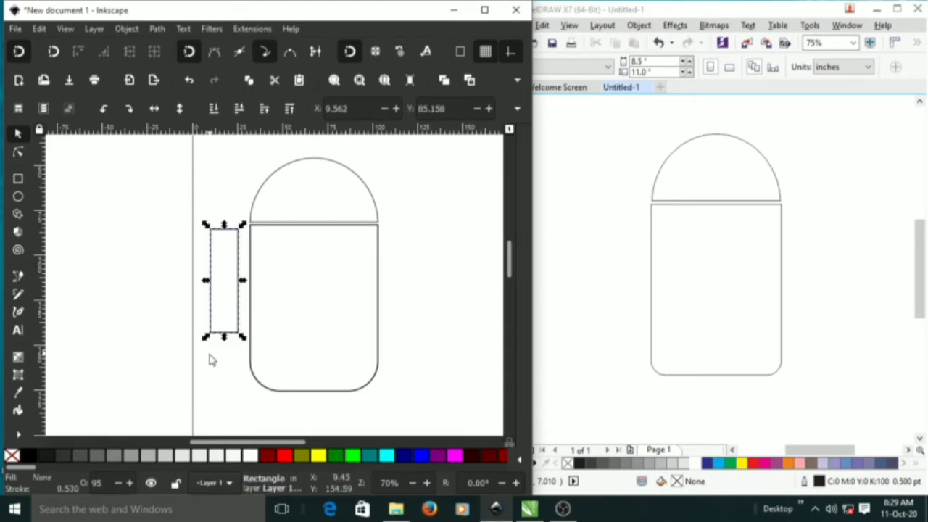
# Duplicate the arm rectangle and place the copy farther to the left, outside the page
pyautogui.click(140, 270)
pyautogui.click(211, 283)
pyautogui.moveTo(211, 284); pyautogui.dragTo(113, 224)
pyautogui.scroll(-1, 174, 285)
pyautogui.click(123, 220)
pyautogui.click(123, 220)
pyautogui.scroll(1, 122, 217)
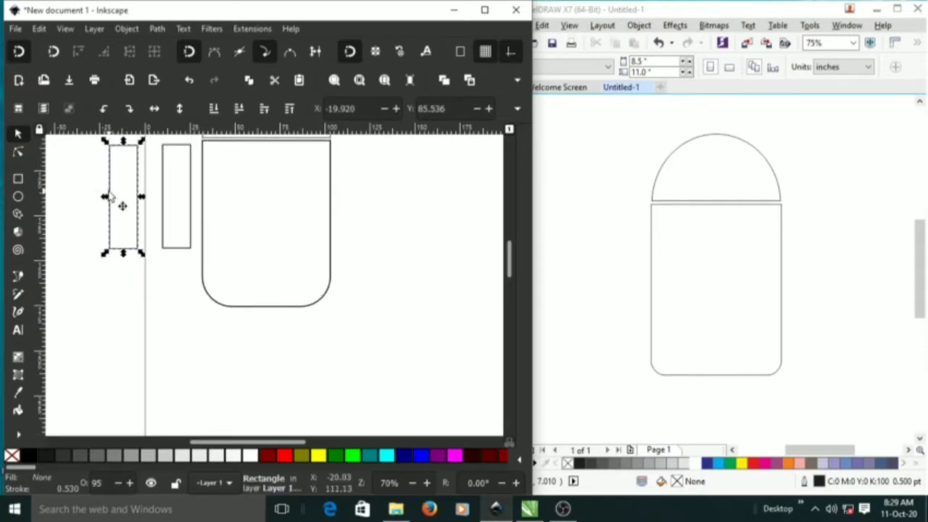
# Move the copied rectangle below the body as a leg and shorten it so its top slightly overlaps the body's bottom edge
pyautogui.moveTo(127, 205); pyautogui.dragTo(230, 321)
pyautogui.moveTo(241, 267); pyautogui.dragTo(248, 302)
pyautogui.click(246, 336)
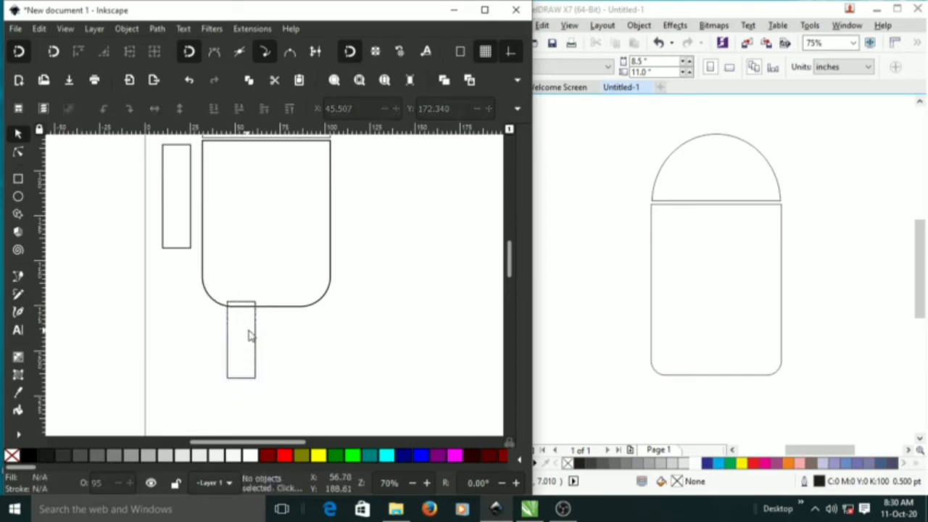
pyautogui.scroll(-1, 234, 263)
pyautogui.scroll(4, 195, 248)
# Round the corners of the arm rectangle fully so both its ends become semicircular
pyautogui.click(165, 279)
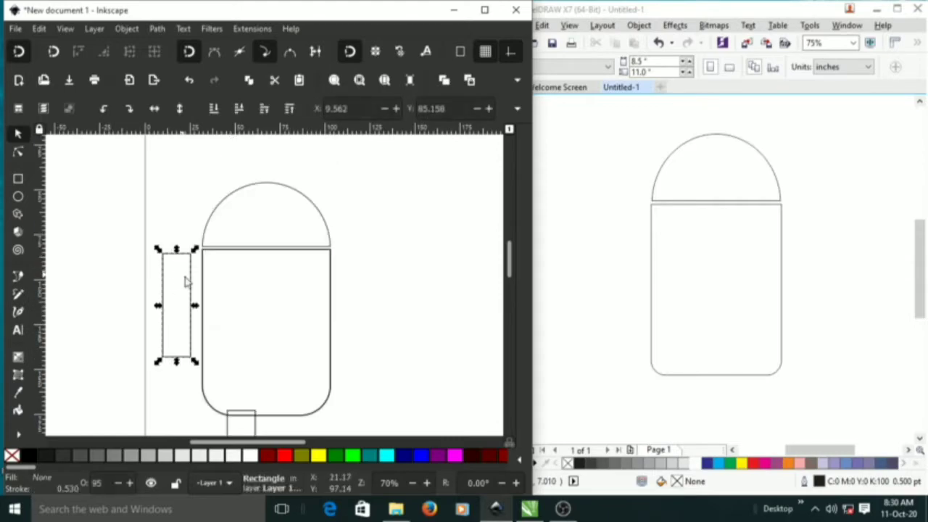
pyautogui.scroll(-2, 196, 297)
pyautogui.scroll(-2, 198, 292)
pyautogui.click(239, 352)
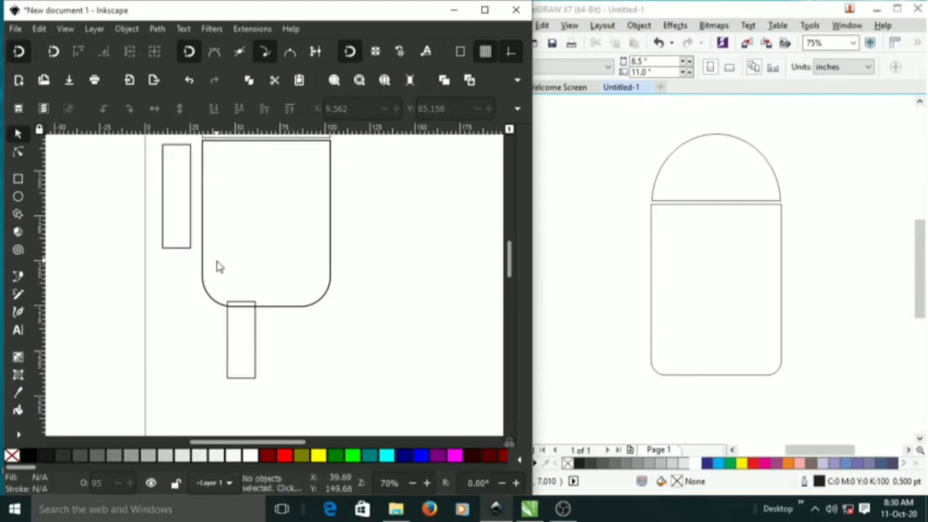
pyautogui.scroll(2, 214, 259)
pyautogui.click(162, 222)
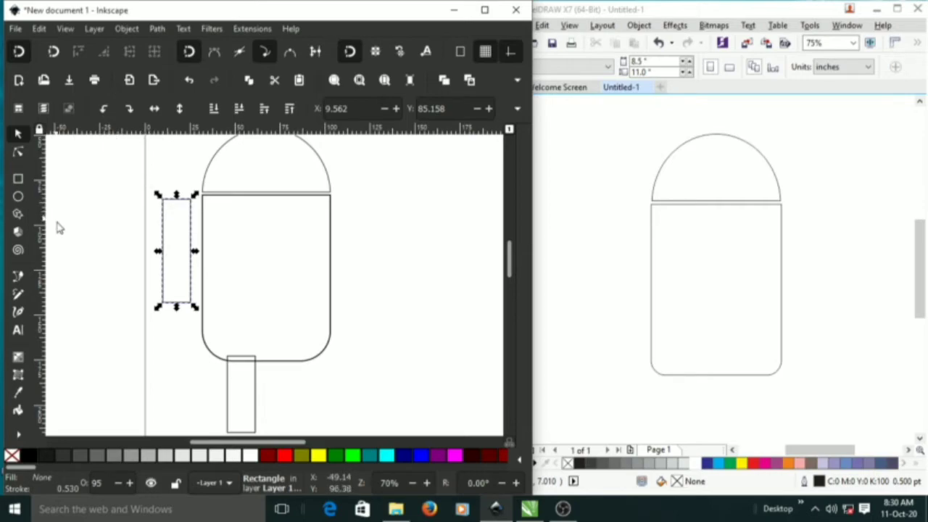
pyautogui.click(20, 154)
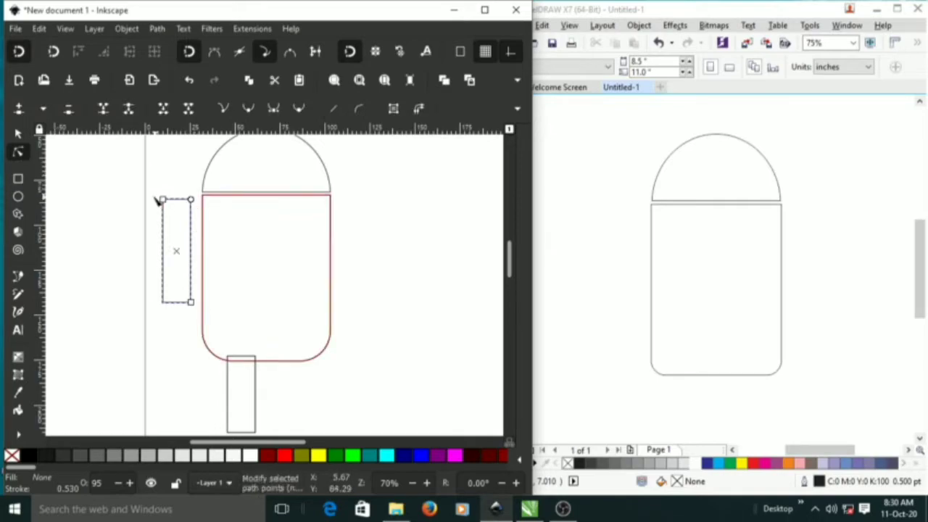
pyautogui.moveTo(191, 200); pyautogui.dragTo(190, 212)
pyautogui.click(80, 164)
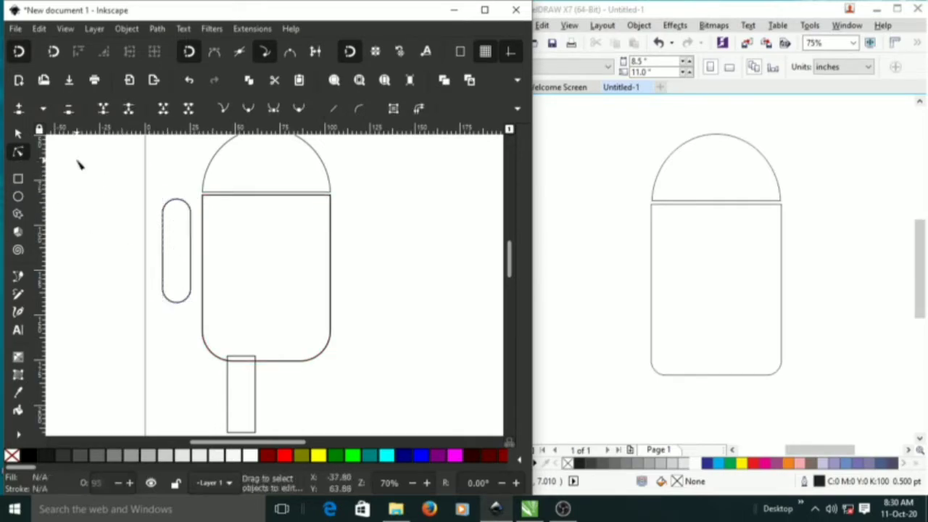
# Move the rounded arm against the body's left edge, snapping its corner to the body's top left corner
pyautogui.click(18, 134)
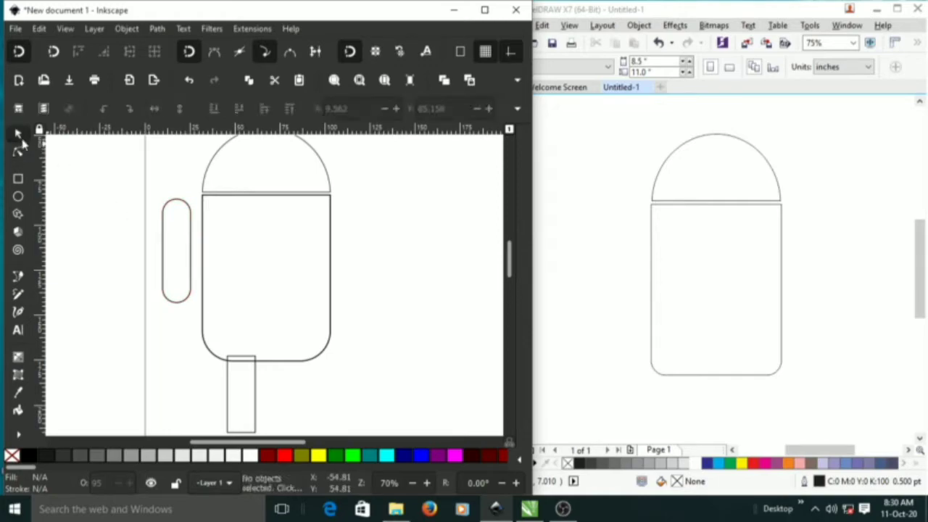
pyautogui.click(165, 245)
pyautogui.moveTo(171, 246); pyautogui.dragTo(195, 250)
pyautogui.click(189, 245)
pyautogui.scroll(1, 197, 249)
pyautogui.scroll(-2, 197, 250)
pyautogui.scroll(2, 197, 249)
pyautogui.scroll(3, 196, 250)
pyautogui.moveTo(132, 284); pyautogui.dragTo(116, 288)
pyautogui.scroll(-2, 167, 283)
pyautogui.scroll(2, 168, 280)
pyautogui.scroll(-5, 171, 279)
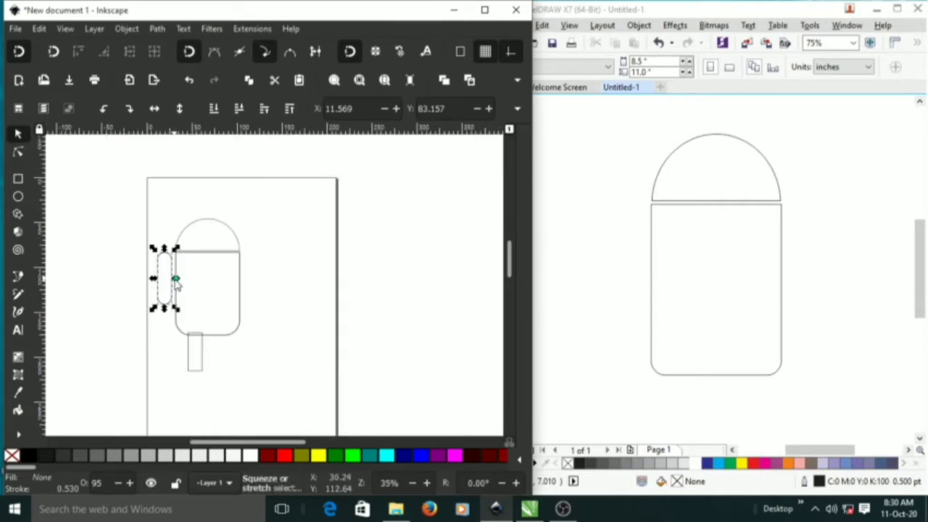
pyautogui.moveTo(171, 277)
pyautogui.mouseDown()
pyautogui.moveTo(175, 319)
pyautogui.moveTo(200, 342)
pyautogui.moveTo(228, 314)
pyautogui.moveTo(286, 303)
pyautogui.moveTo(176, 296)
pyautogui.moveTo(174, 274)
pyautogui.mouseUp()
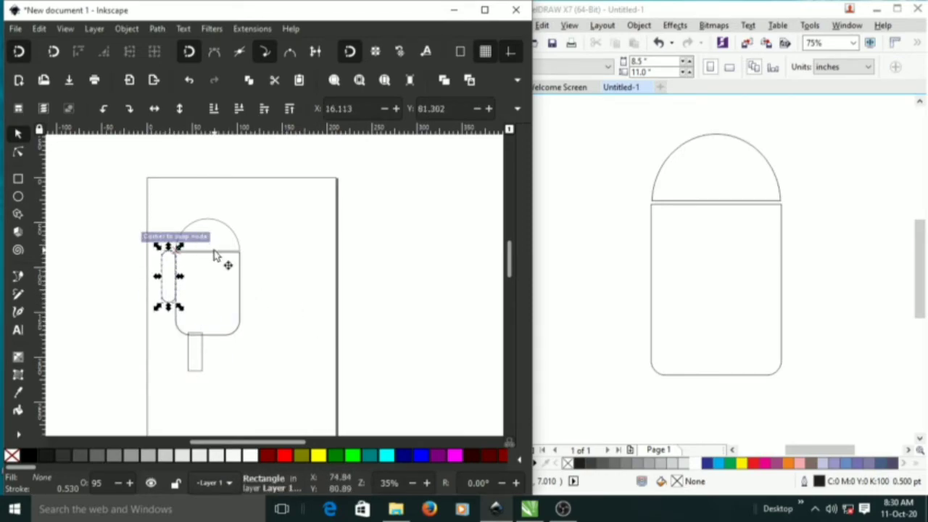
# Switch to CorelDRAW and draw an arm rectangle about 0.375 by 2.292 inches, placed clear of the body's left side
pyautogui.click(651, 242)
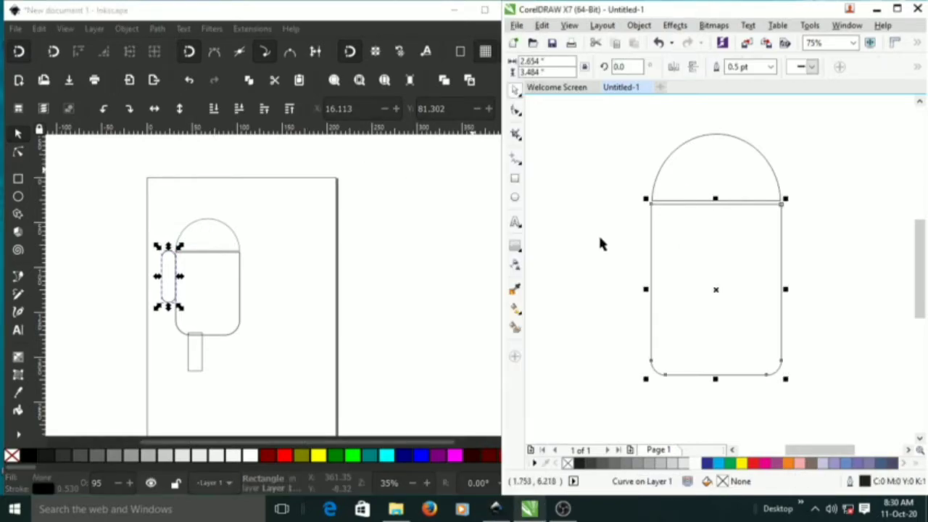
pyautogui.click(515, 179)
pyautogui.moveTo(625, 207); pyautogui.dragTo(645, 319)
pyautogui.moveTo(634, 265); pyautogui.dragTo(596, 257)
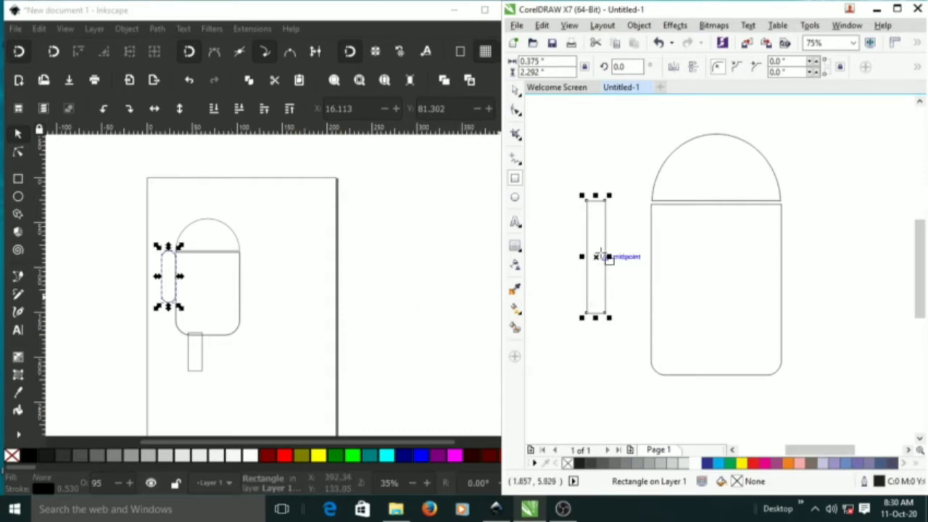
pyautogui.moveTo(610, 258); pyautogui.dragTo(607, 257)
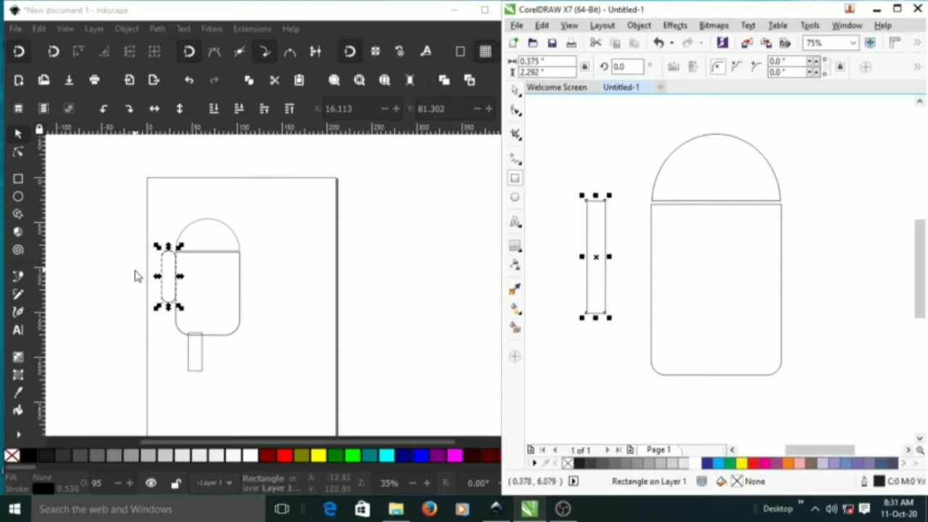
# In Inkscape, nudge the rounded arm left and slightly down to about X 12.94, Y 83.42 mm, leaving a small gap beside the body
pyautogui.scroll(4, 154, 276)
pyautogui.scroll(-1, 167, 272)
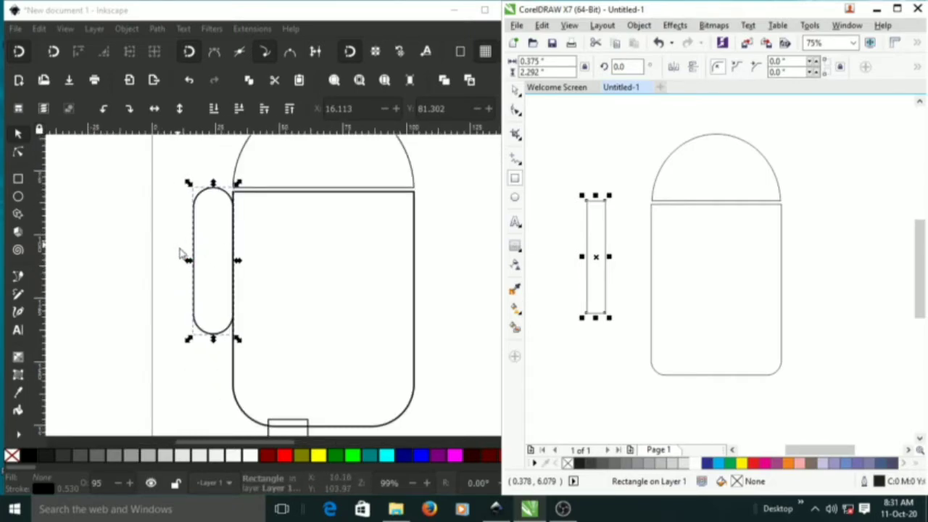
pyautogui.click(178, 270)
pyautogui.click(195, 287)
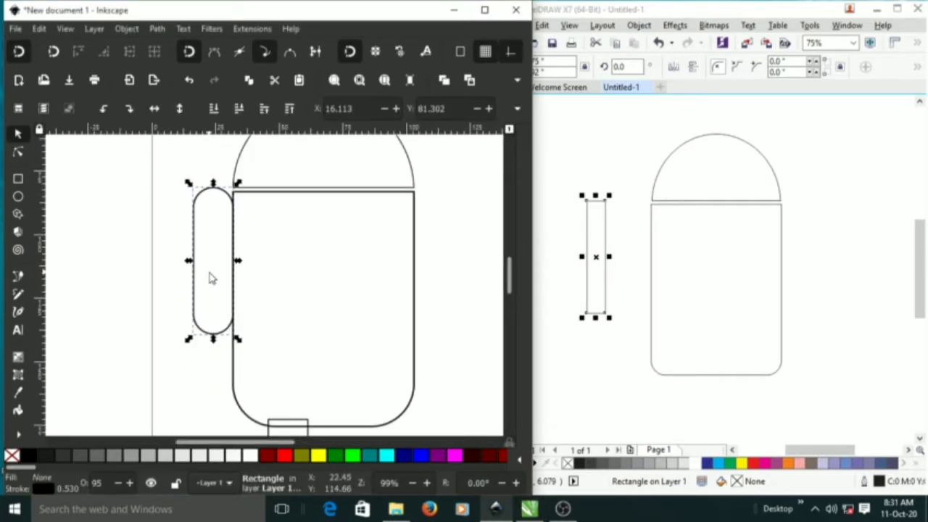
pyautogui.press('Left')
pyautogui.press('Left')
pyautogui.press('Left')
pyautogui.press('Left')
pyautogui.press('Left')
pyautogui.press('Left')
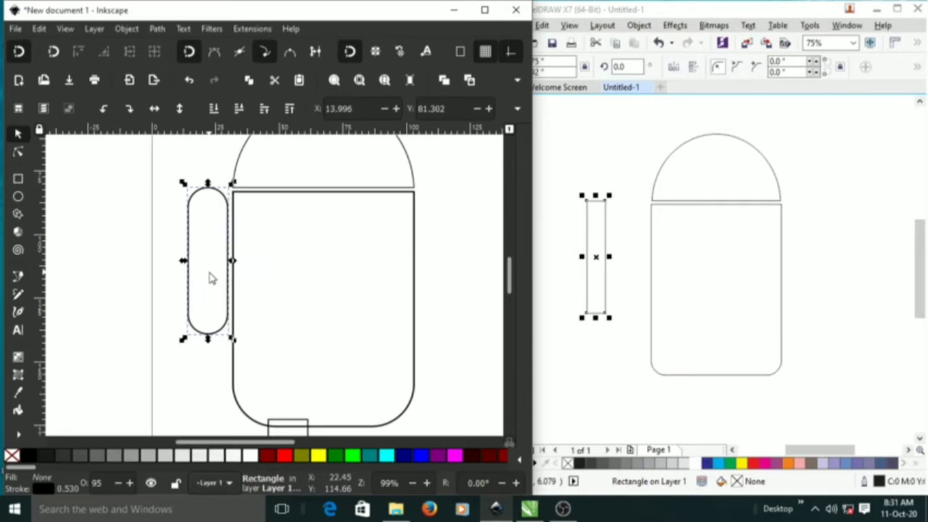
pyautogui.press('Down')
pyautogui.press('Down')
pyautogui.press('Down')
pyautogui.press('Down')
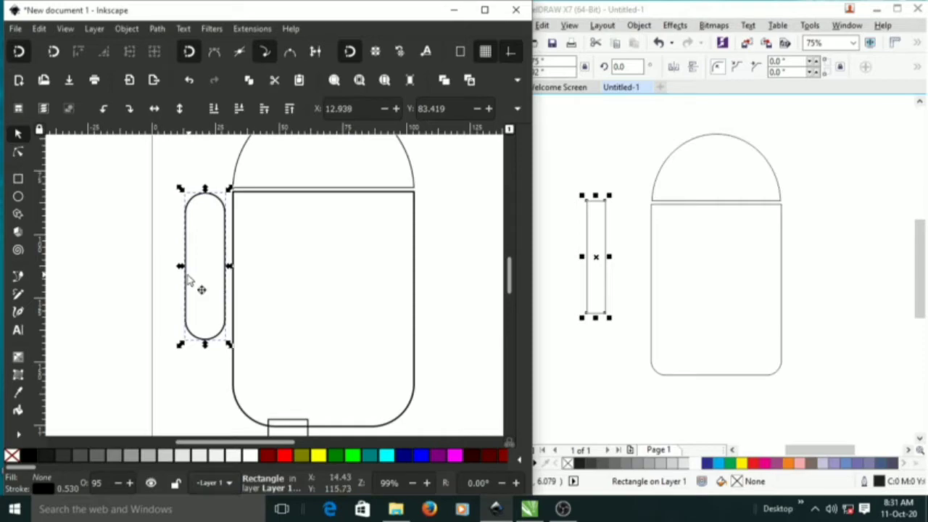
pyautogui.scroll(-1, 220, 262)
pyautogui.scroll(-2, 245, 232)
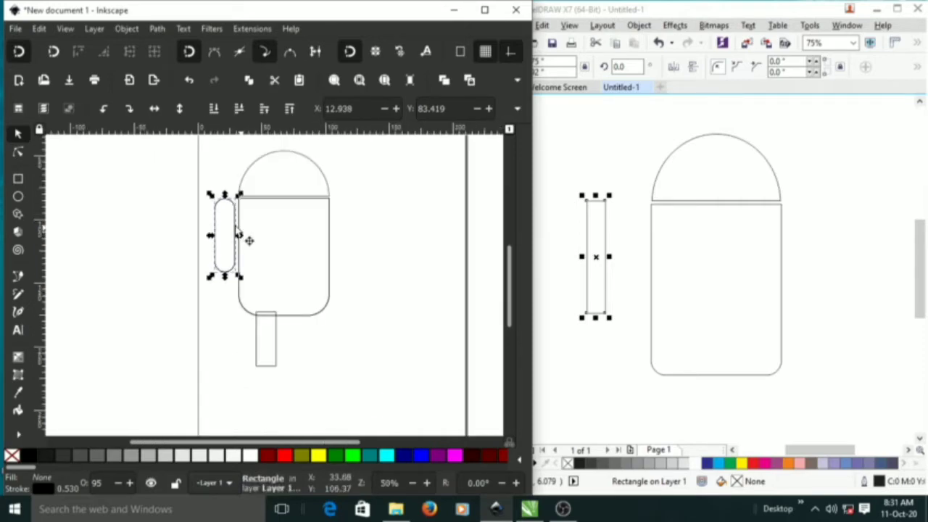
# Duplicate the rounded arm and move the copy about 93 mm horizontally to the body's right side
pyautogui.click(249, 237)
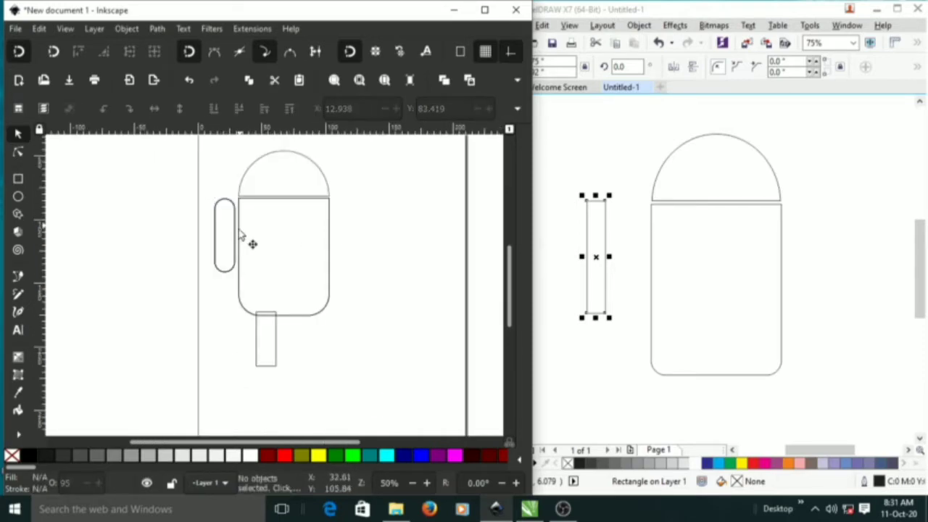
pyautogui.moveTo(228, 245); pyautogui.dragTo(262, 249)
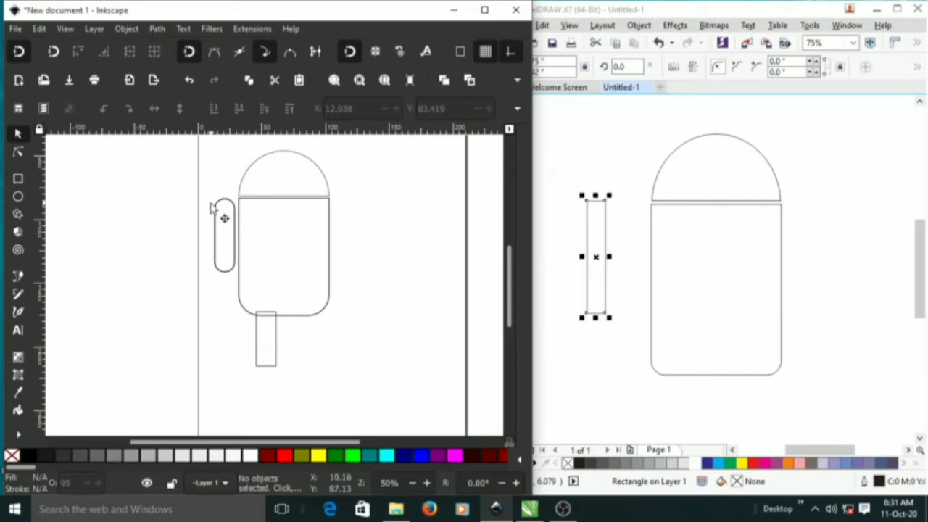
pyautogui.click(215, 211)
pyautogui.hotkey('ctrl', 'd')
pyautogui.moveTo(225, 219)
pyautogui.mouseDown()
pyautogui.moveTo(361, 219)
pyautogui.moveTo(211, 209)
pyautogui.moveTo(283, 210)
pyautogui.moveTo(356, 230)
pyautogui.moveTo(199, 207)
pyautogui.moveTo(153, 227)
pyautogui.moveTo(454, 301)
pyautogui.moveTo(108, 261)
pyautogui.moveTo(253, 176)
pyautogui.moveTo(20, 245)
pyautogui.moveTo(382, 269)
pyautogui.moveTo(568, 263)
pyautogui.moveTo(170, 207)
pyautogui.moveTo(247, 226)
pyautogui.moveTo(230, 230)
pyautogui.mouseUp()
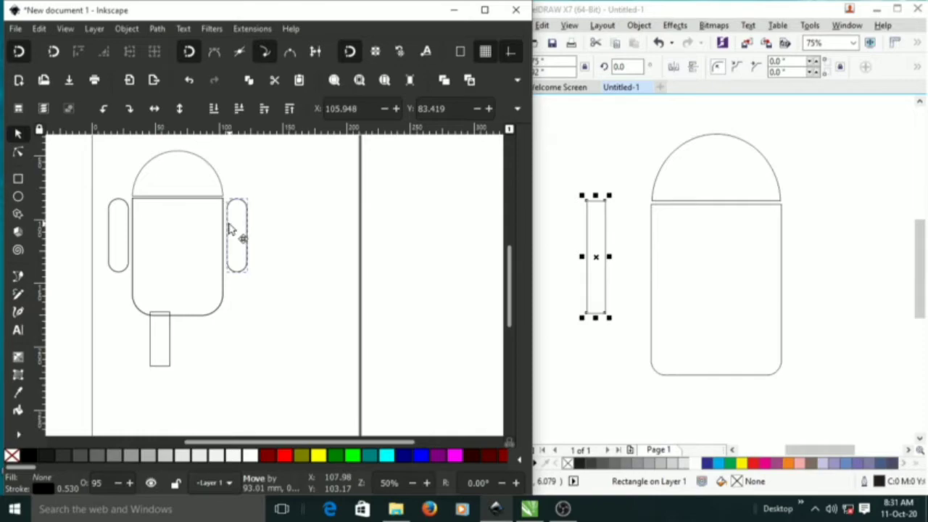
pyautogui.moveTo(230, 229); pyautogui.dragTo(229, 229)
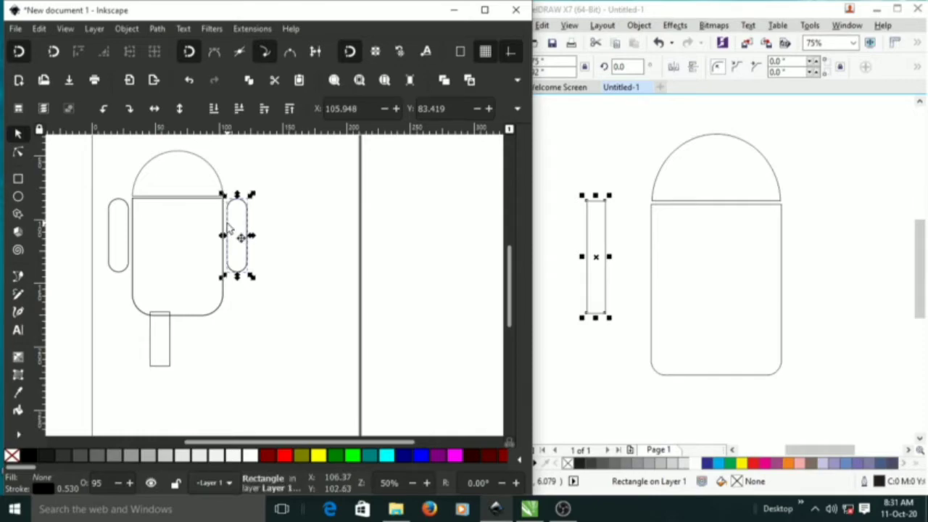
pyautogui.click(302, 257)
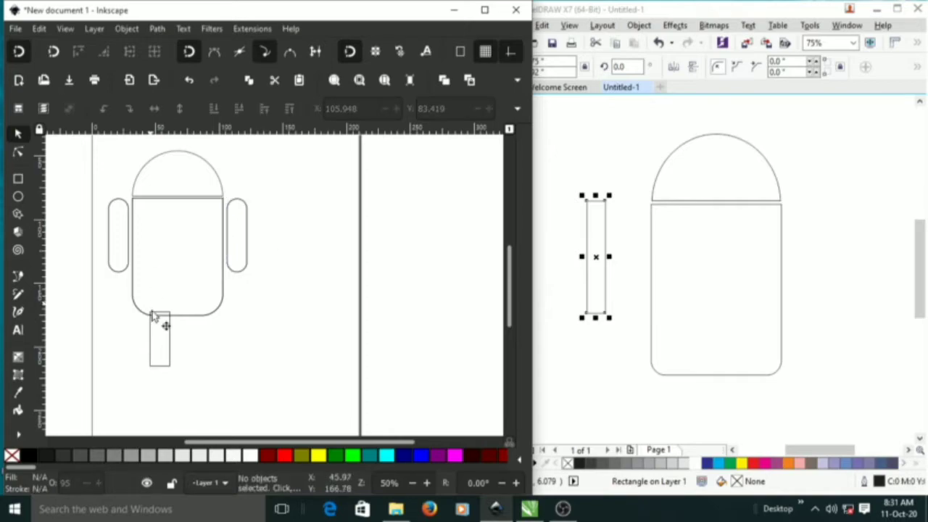
# Round the corners of the leg rectangle fully so both its ends become semicircular
pyautogui.click(171, 359)
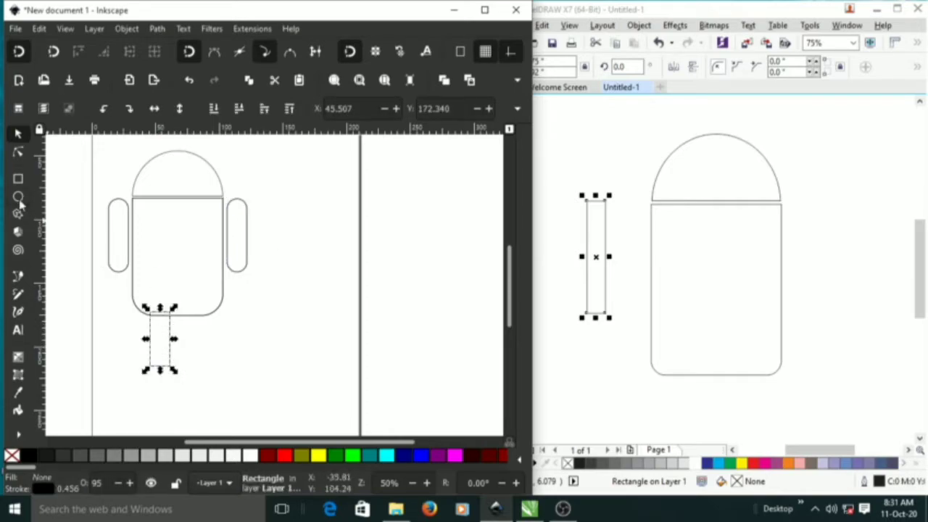
pyautogui.click(18, 152)
pyautogui.moveTo(169, 313); pyautogui.dragTo(167, 349)
pyautogui.click(222, 344)
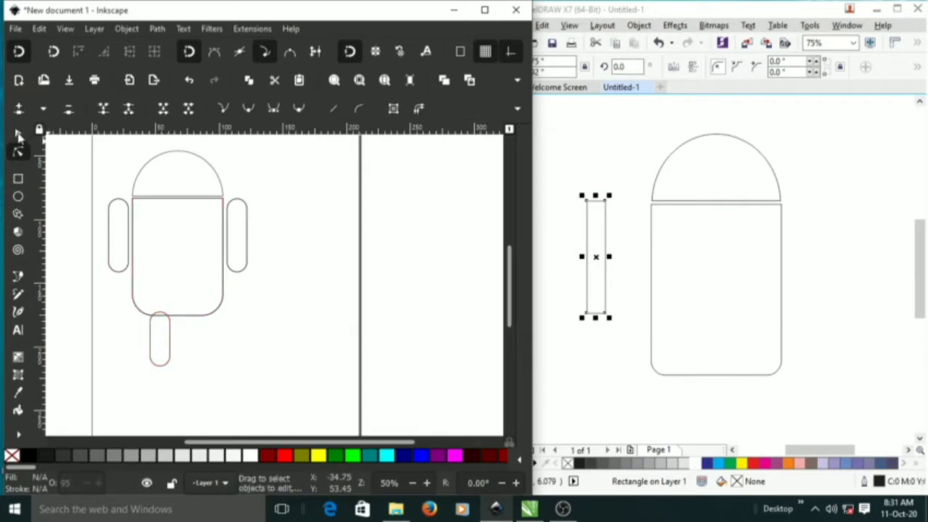
# Nudge the rounded leg up and slightly right to about X 47.1, Y 155.4 mm so its upper part overlaps the body
pyautogui.click(18, 135)
pyautogui.click(167, 343)
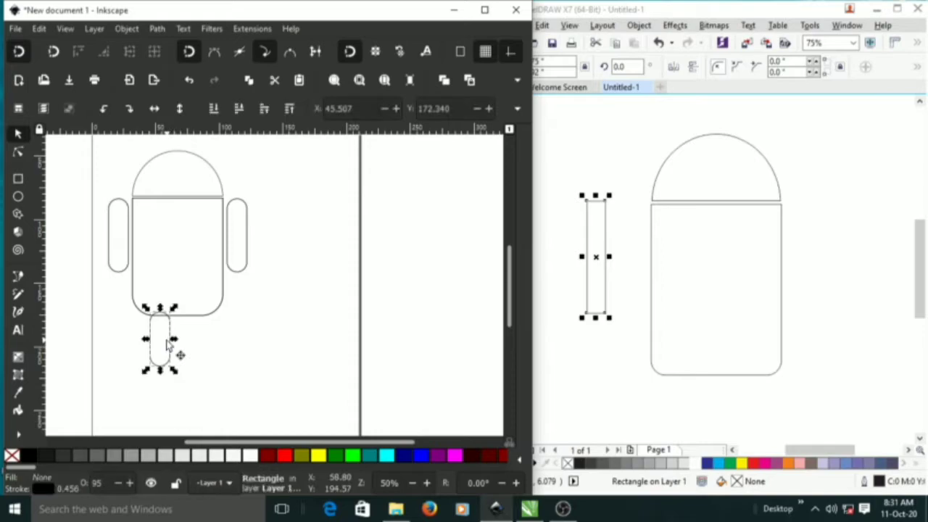
pyautogui.moveTo(161, 346); pyautogui.dragTo(165, 335)
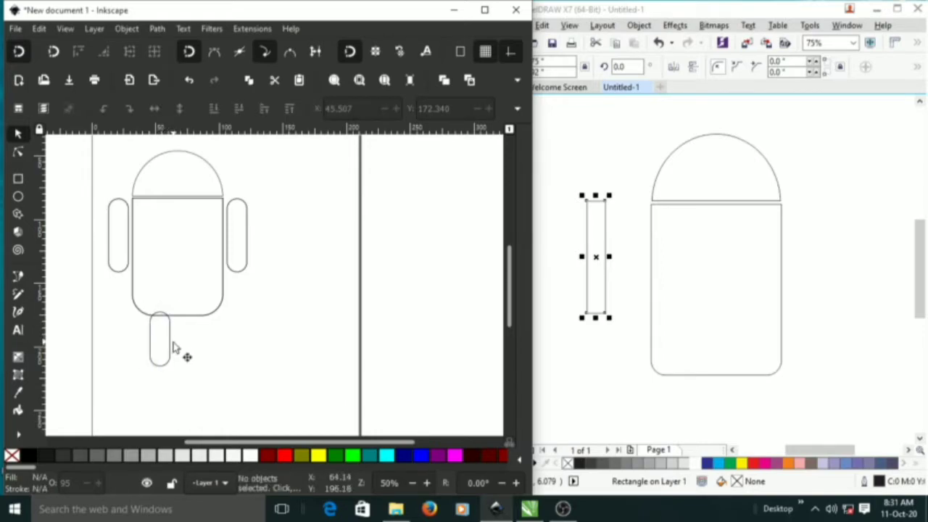
pyautogui.click(170, 347)
pyautogui.press('Up')
pyautogui.press('Up')
pyautogui.press('Up')
pyautogui.press('Up')
pyautogui.press('Up')
pyautogui.press('Up')
pyautogui.press('Up')
pyautogui.press('Up')
pyautogui.press('Up')
pyautogui.press('Up')
pyautogui.press('Up')
pyautogui.press('Up')
pyautogui.press('Up')
pyautogui.press('Up')
pyautogui.press('Up')
pyautogui.press('Up')
pyautogui.press('Up')
pyautogui.press('Up')
pyautogui.press('Up')
pyautogui.press('Up')
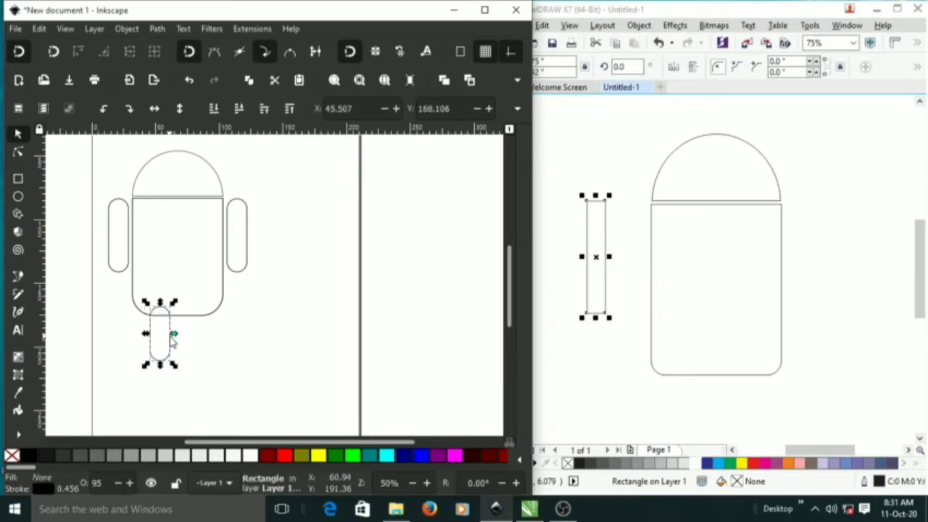
pyautogui.press('Up')
pyautogui.press('Right')
pyautogui.press('Up')
pyautogui.press('Up')
pyautogui.press('Up')
pyautogui.press('Up')
pyautogui.press('Up')
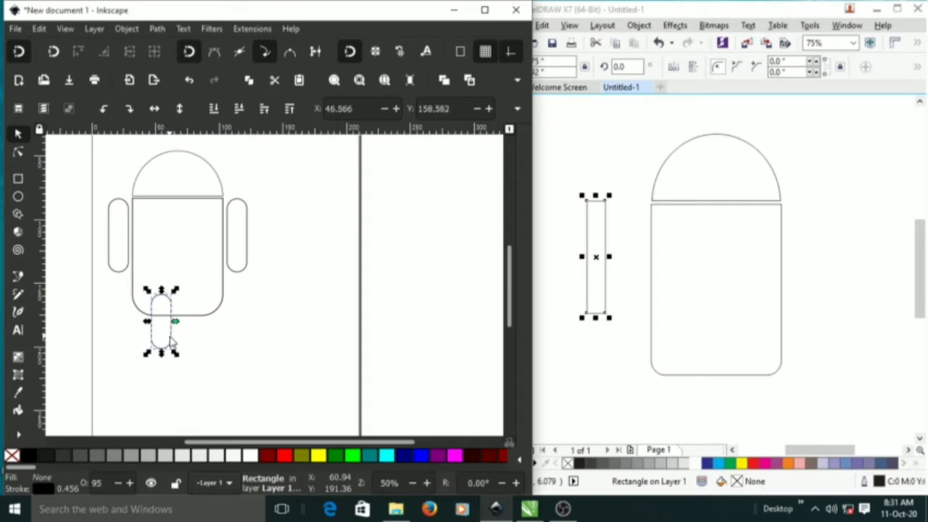
pyautogui.press('Up')
pyautogui.press('Up')
pyautogui.press('Up')
pyautogui.press('Up')
pyautogui.press('Right')
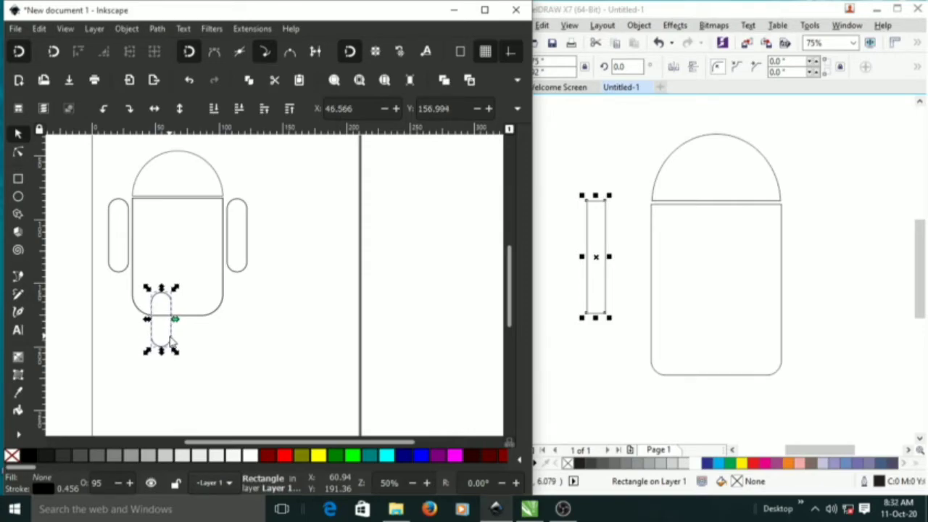
pyautogui.press('Up')
pyautogui.press('Right')
pyautogui.click(210, 343)
pyautogui.click(157, 327)
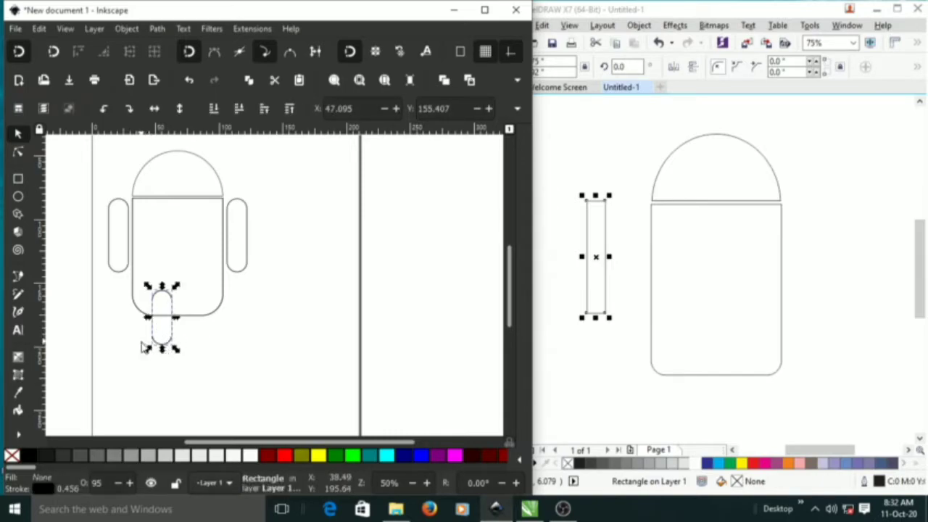
# Duplicate the rounded leg and nudge the copy right to about X 76.73 mm as the second leg
pyautogui.click(172, 315)
pyautogui.hotkey('ctrl', 'z')
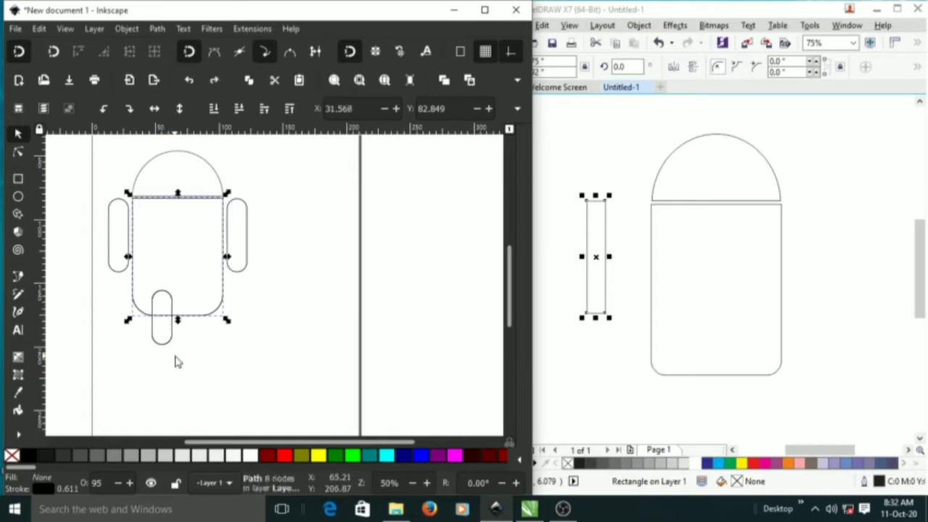
pyautogui.click(178, 358)
pyautogui.click(165, 343)
pyautogui.press('Right')
pyautogui.hotkey('ctrl', 'd')
pyautogui.press('Right')
pyautogui.press('Right')
pyautogui.press('Right')
pyautogui.press('Right')
pyautogui.press('Right')
pyautogui.press('Right')
pyautogui.press('Right')
pyautogui.press('Right')
pyautogui.press('Right')
pyautogui.press('Right')
pyautogui.press('Right')
pyautogui.press('Right')
pyautogui.press('Right')
pyautogui.press('Right')
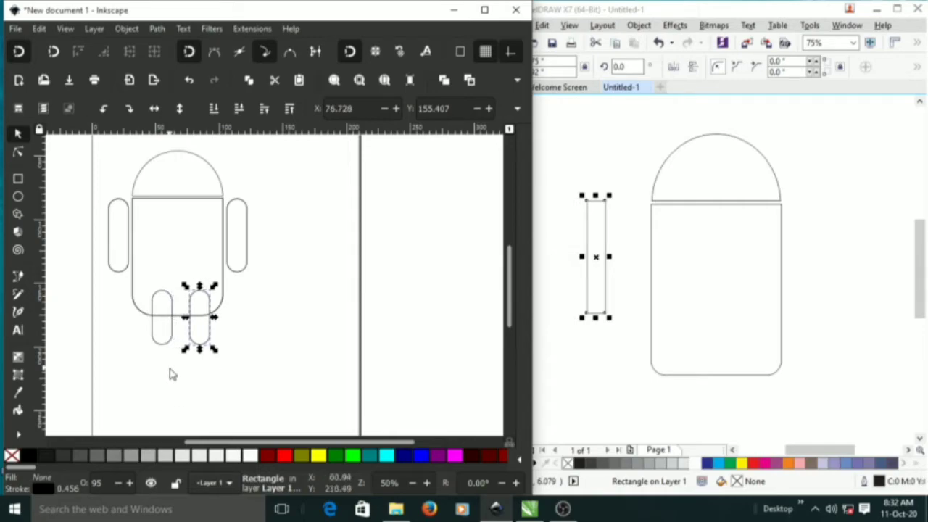
# Nudge the original leg left to about X 44.45 mm to widen the space between the legs
pyautogui.click(156, 335)
pyautogui.press('Left')
pyautogui.press('Left')
pyautogui.press('Left')
pyautogui.press('Left')
pyautogui.press('Left')
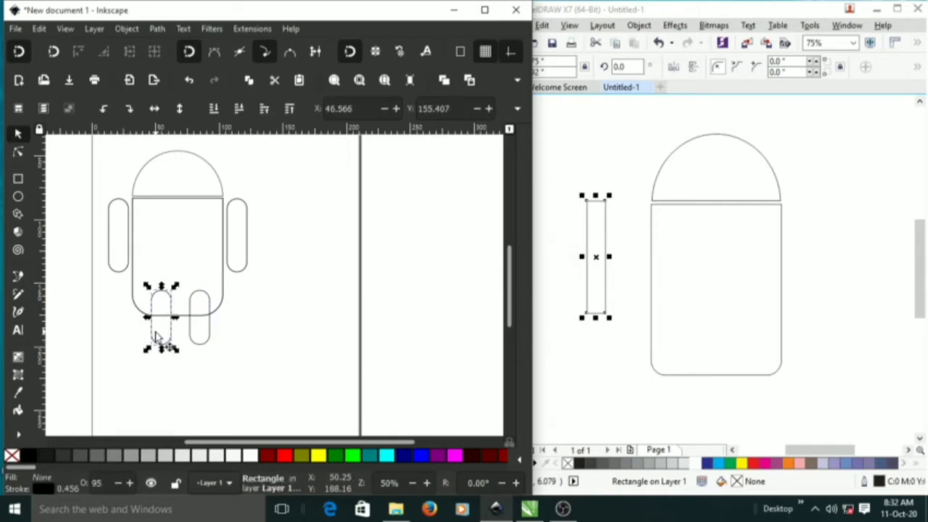
# Select both legs with a selection box and group them
pyautogui.click(279, 282)
pyautogui.moveTo(282, 280); pyautogui.dragTo(110, 406)
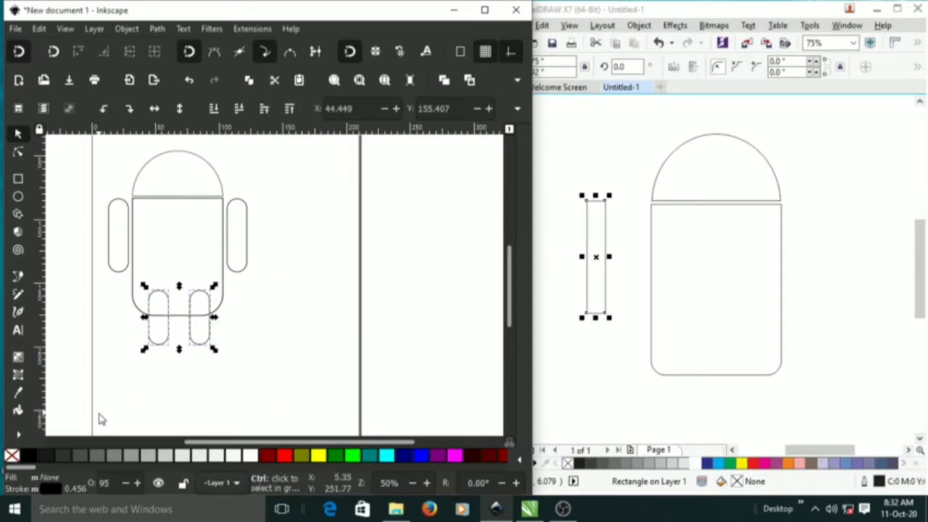
pyautogui.hotkey('ctrl', 'g')
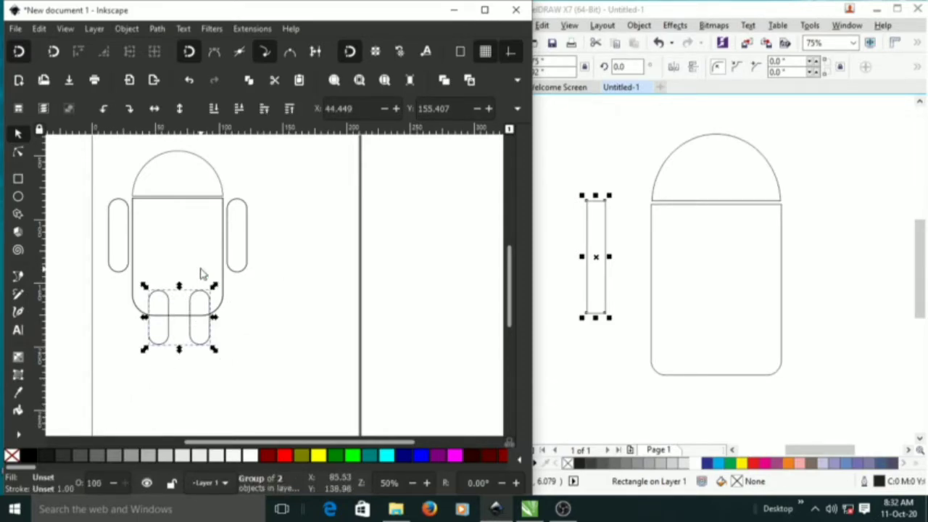
# Reselect the grouped pair of legs below the body
pyautogui.click(228, 316)
pyautogui.click(194, 324)
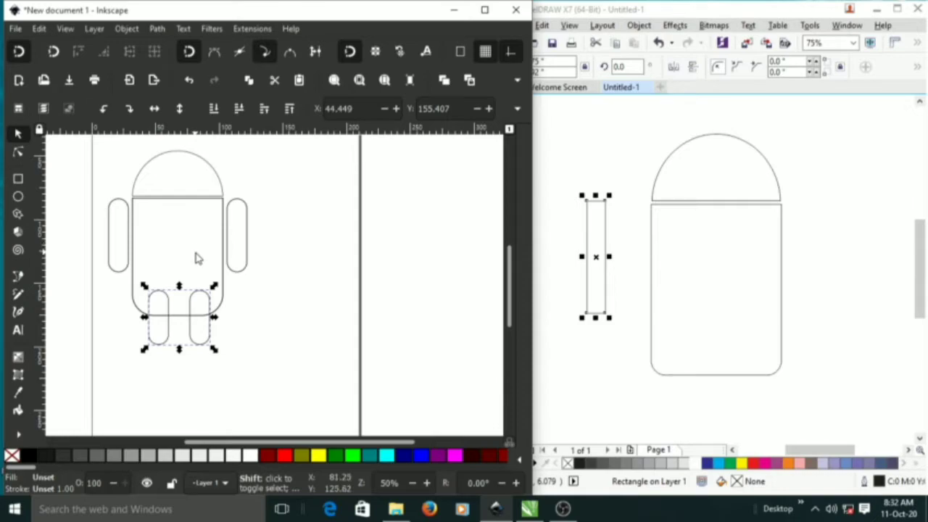
pyautogui.click(279, 320)
pyautogui.moveTo(241, 278); pyautogui.dragTo(138, 364)
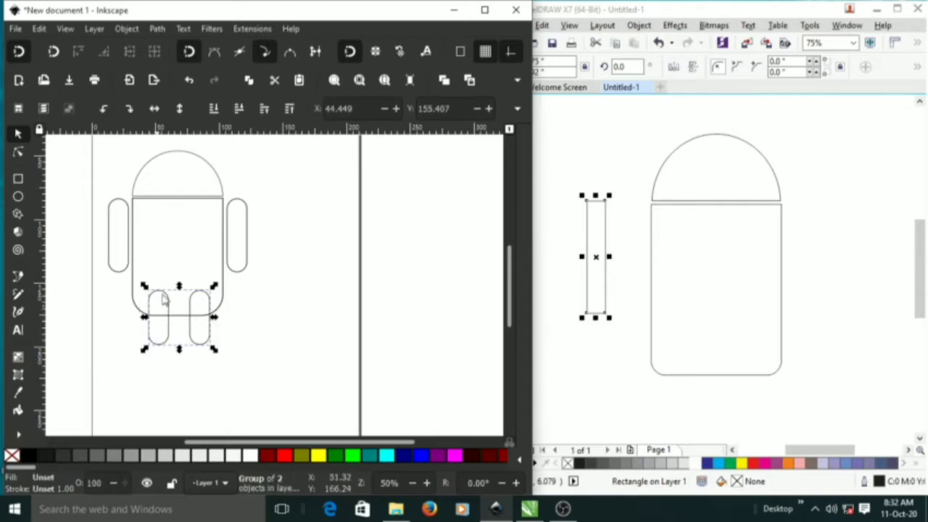
pyautogui.click(201, 327)
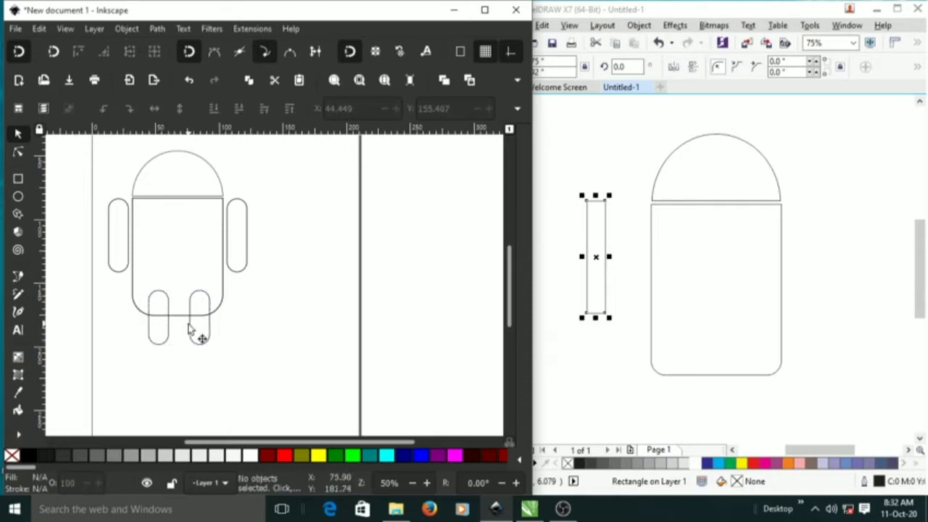
pyautogui.click(189, 327)
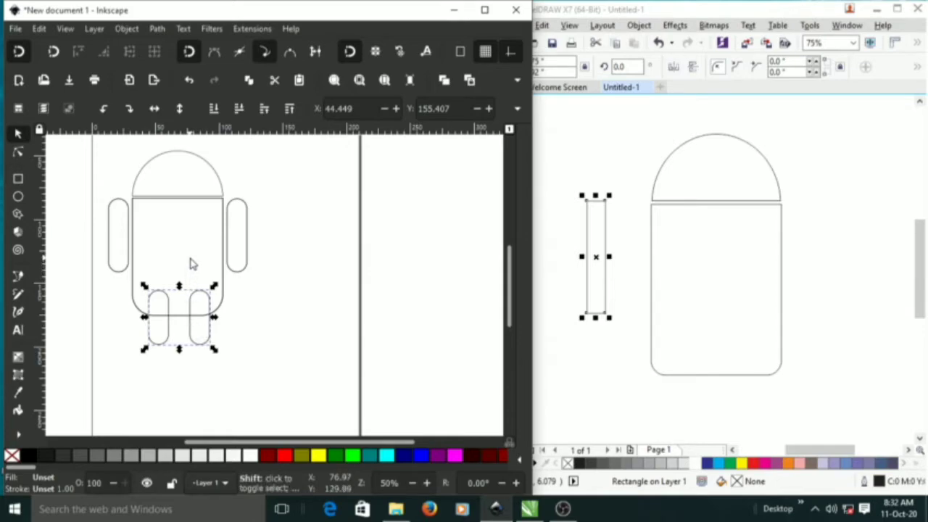
# Centre the grouped legs horizontally on the body in the Inkscape drawing
pyautogui.keyDown('shift'); pyautogui.click(224, 290); pyautogui.keyUp('shift')
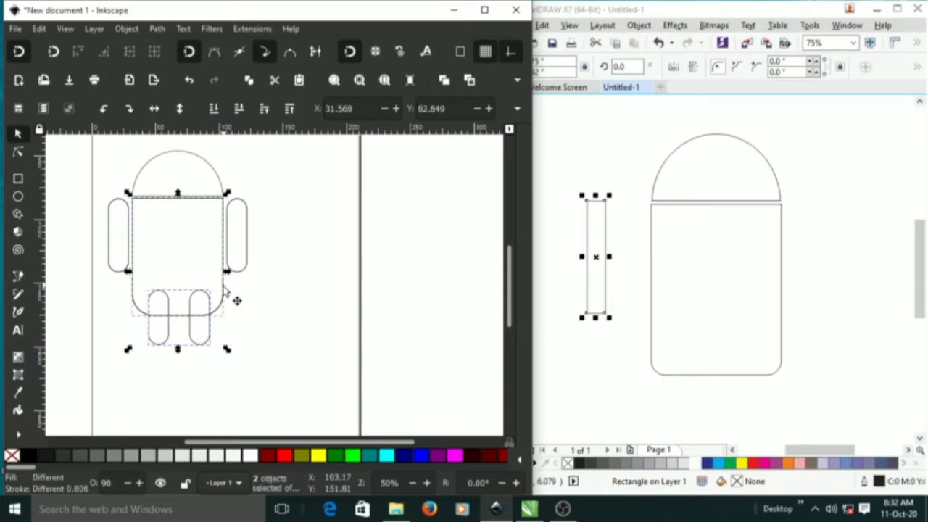
pyautogui.click(274, 290)
pyautogui.click(196, 326)
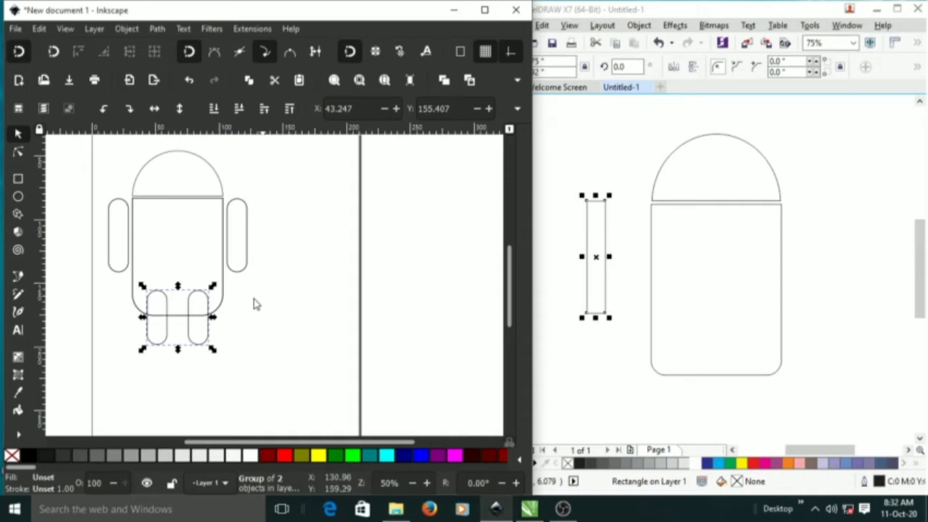
# Try to merge the grouped legs with the body using Union
pyautogui.click(226, 270)
pyautogui.click(221, 299)
pyautogui.click(207, 320)
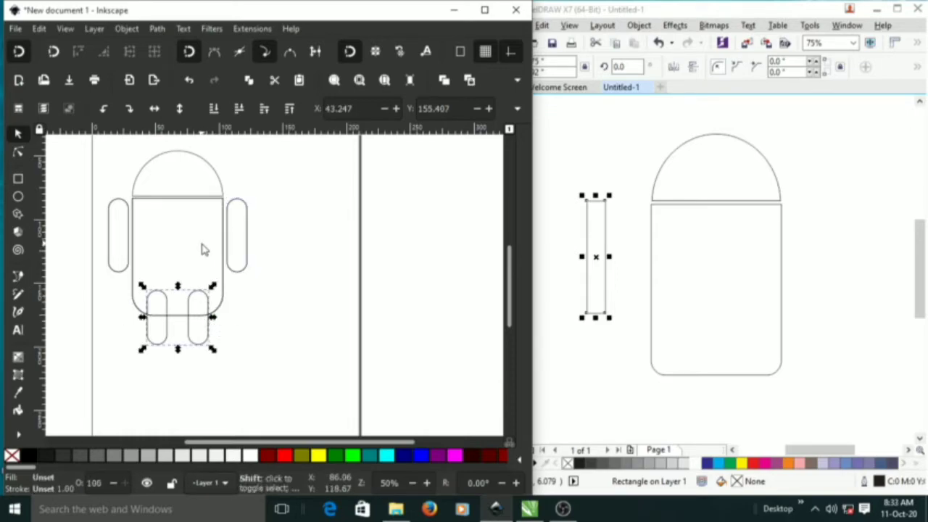
pyautogui.keyDown('shift'); pyautogui.click(224, 293); pyautogui.keyUp('shift')
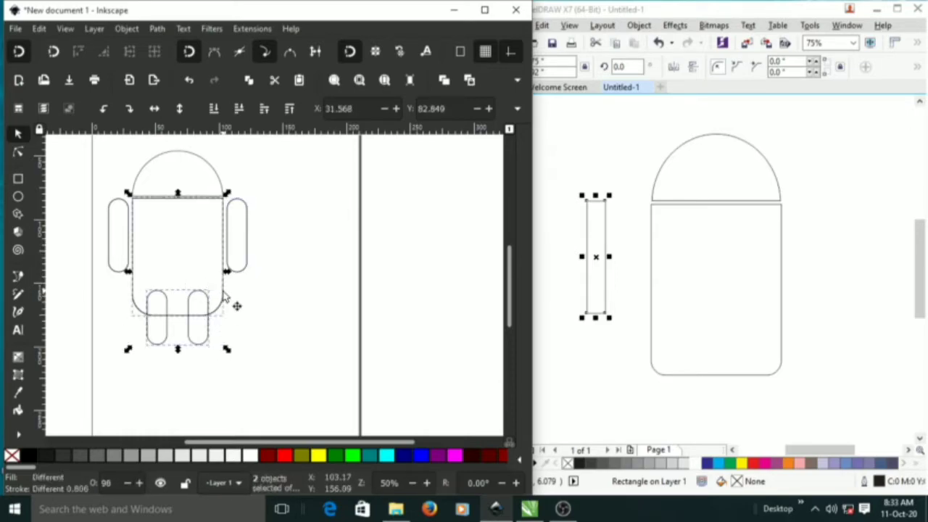
pyautogui.click(161, 29)
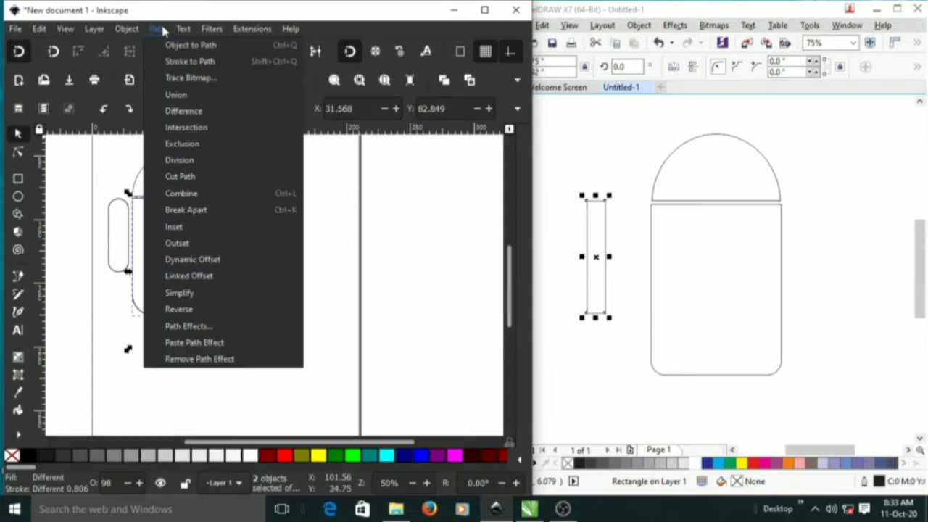
pyautogui.click(181, 96)
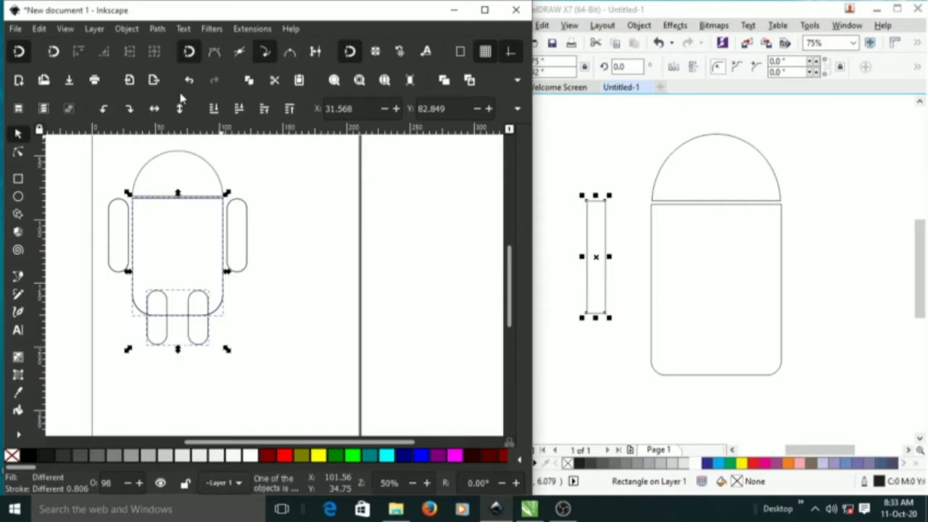
# Ungroup the two legs below the body
pyautogui.click(226, 268)
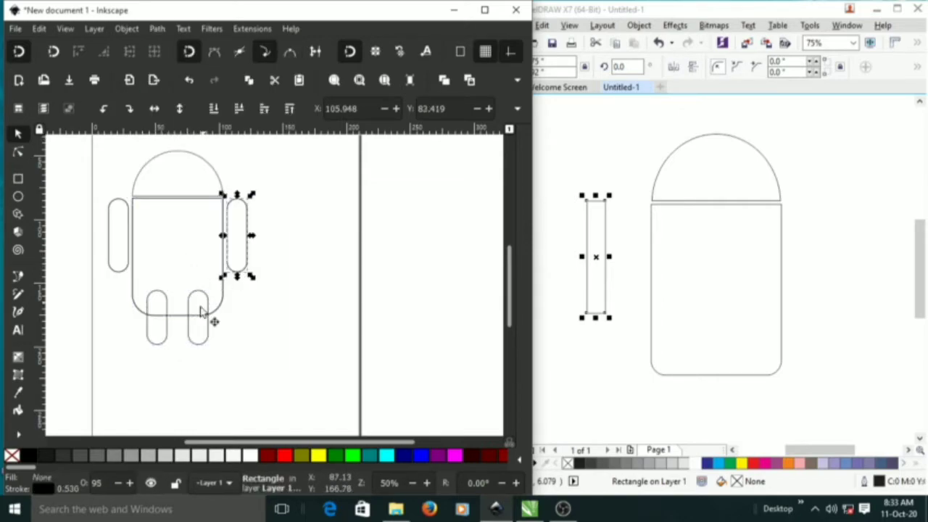
pyautogui.click(200, 315)
pyautogui.click(209, 317)
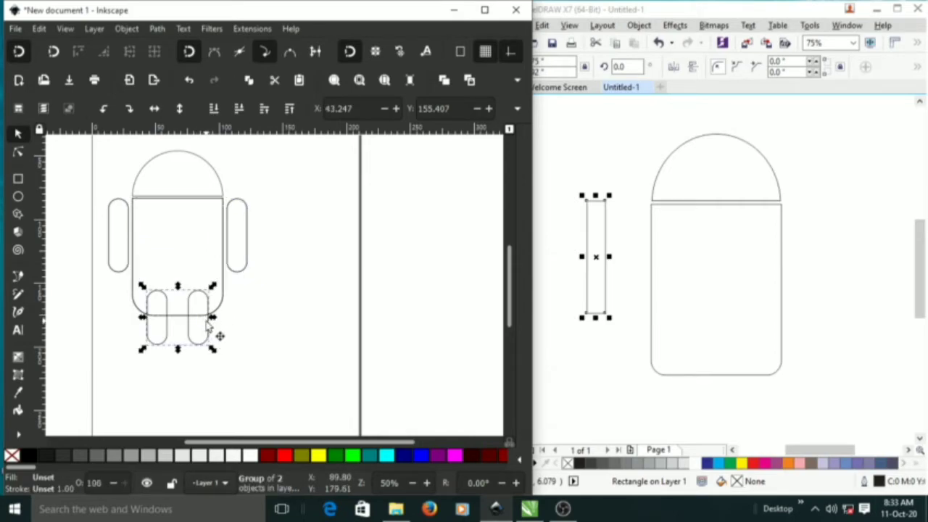
pyautogui.click(242, 331)
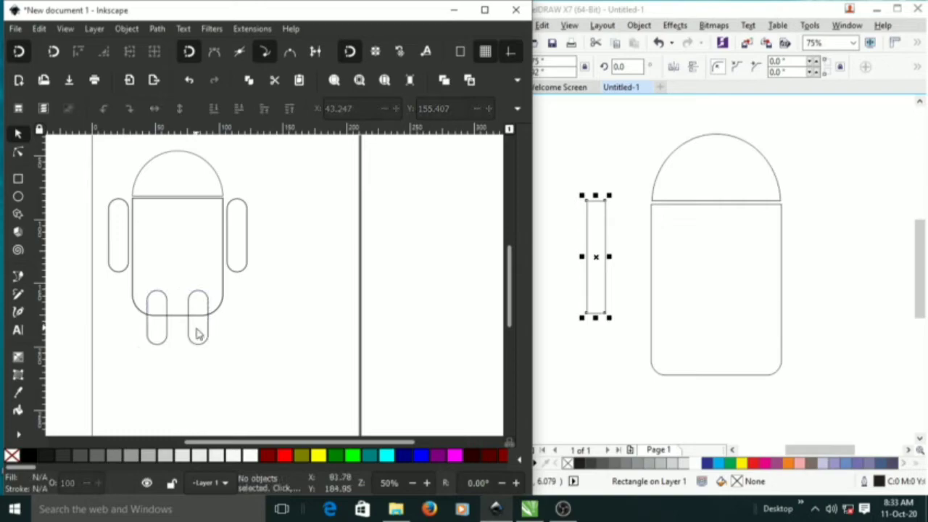
pyautogui.click(196, 335)
pyautogui.rightClick(188, 337)
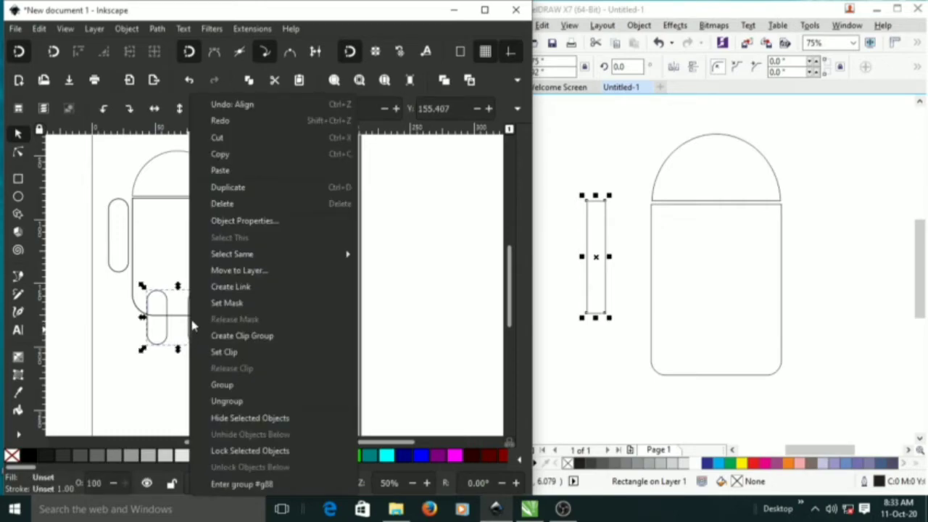
pyautogui.click(232, 401)
pyautogui.click(261, 362)
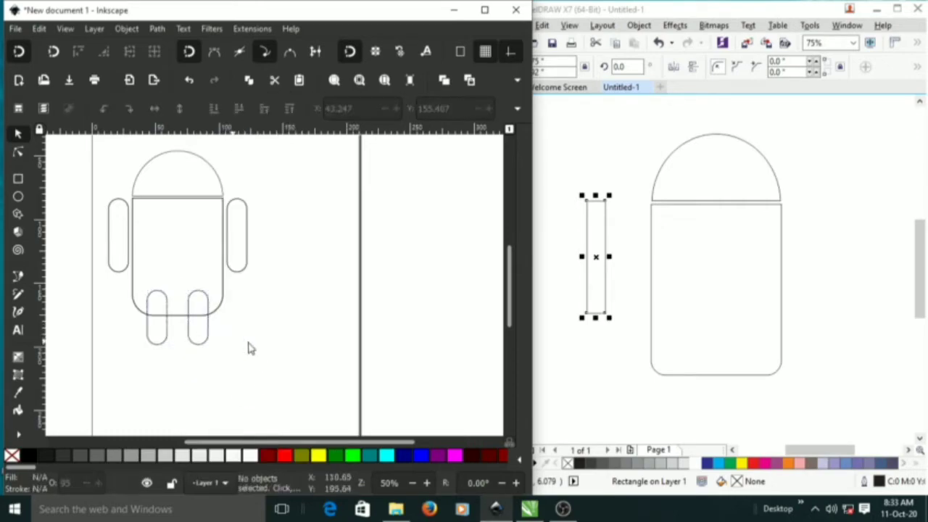
# Merge the right leg with the body using Union
pyautogui.click(198, 345)
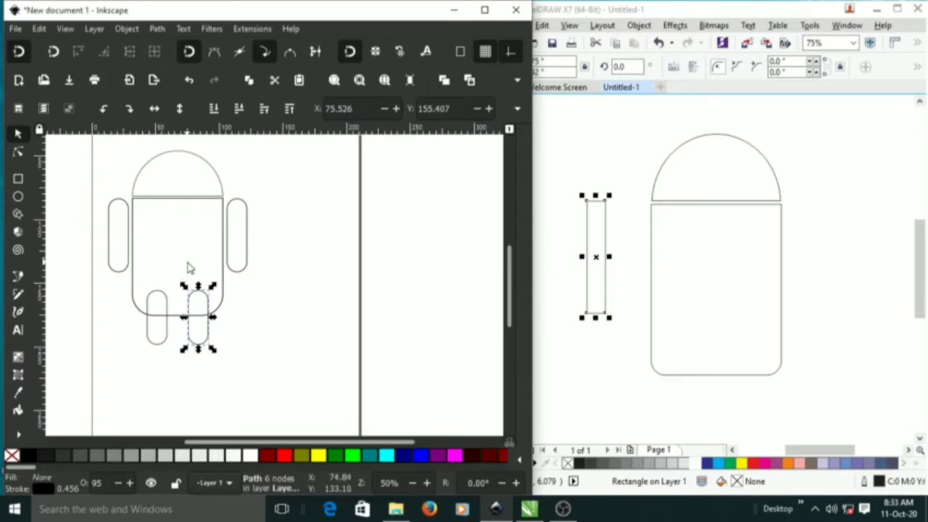
pyautogui.keyDown('shift'); pyautogui.click(223, 283); pyautogui.keyUp('shift')
pyautogui.click(158, 29)
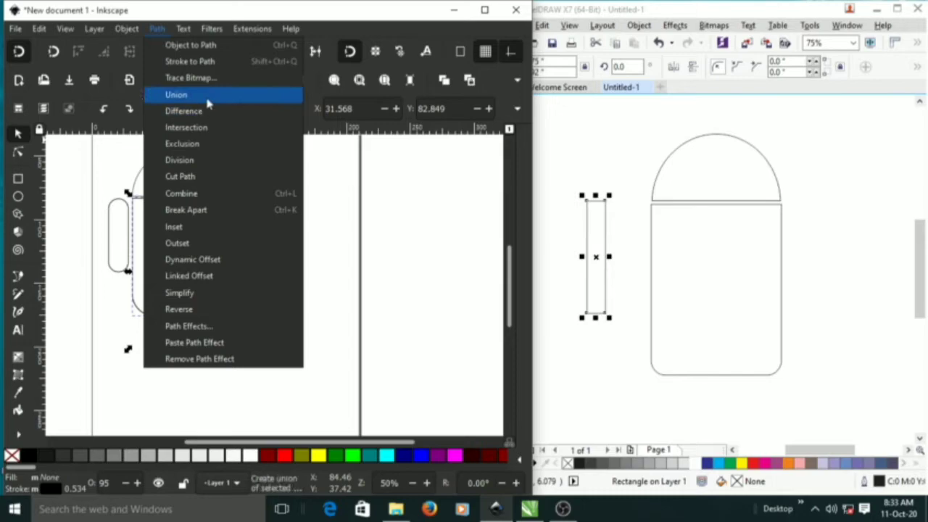
pyautogui.click(266, 110)
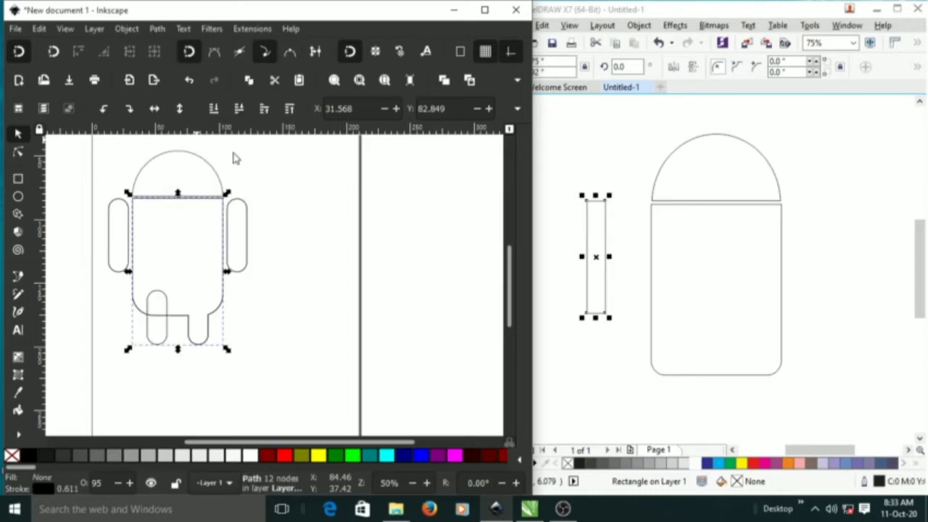
# Merge the left leg with the combined body and right leg using Union, and clear the selection
pyautogui.click(168, 340)
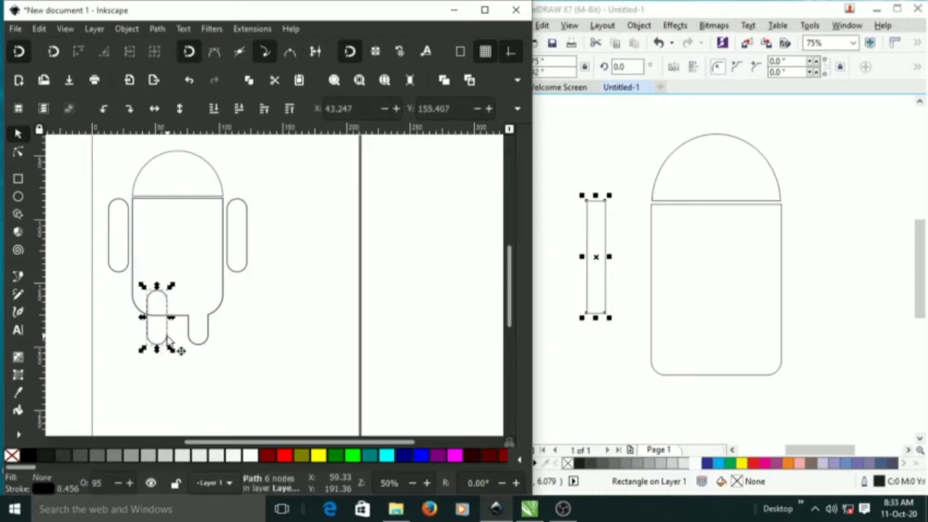
pyautogui.keyDown('shift'); pyautogui.click(132, 263); pyautogui.keyUp('shift')
pyautogui.click(123, 303)
pyautogui.click(147, 314)
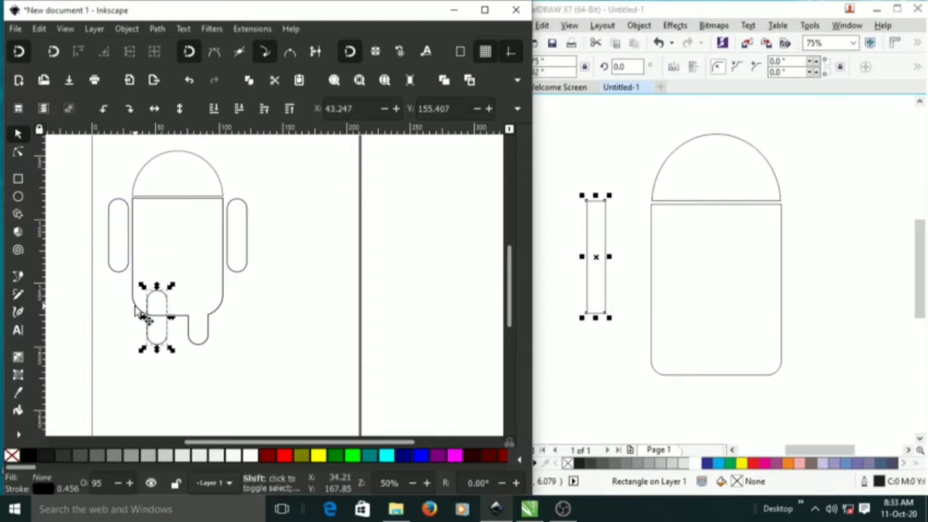
pyautogui.keyDown('shift'); pyautogui.click(145, 312); pyautogui.keyUp('shift')
pyautogui.click(158, 29)
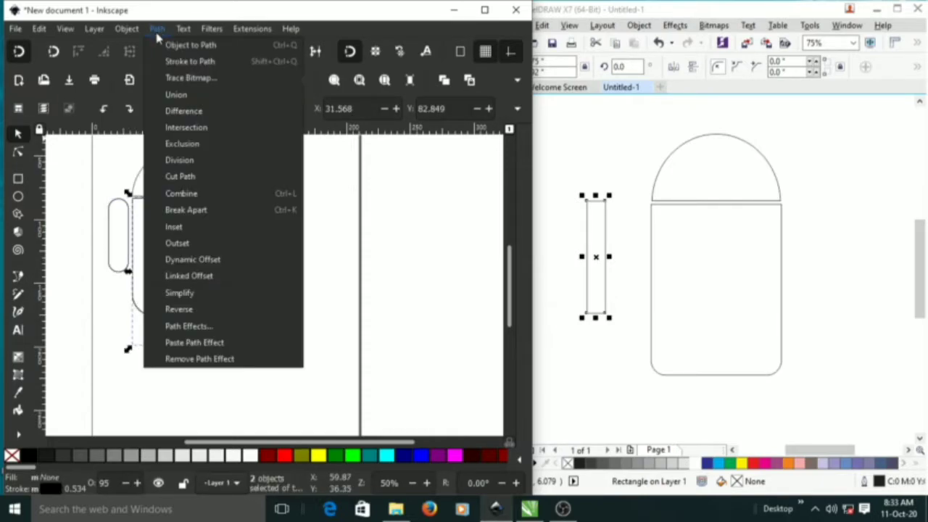
pyautogui.click(189, 100)
pyautogui.click(271, 300)
# Switch to CorelDRAW, widen its window over part of Inkscape and deselect the arm rectangle
pyautogui.click(793, 311)
pyautogui.moveTo(793, 311)
pyautogui.mouseDown()
pyautogui.moveTo(748, 315)
pyautogui.moveTo(782, 312)
pyautogui.mouseUp()
pyautogui.click(457, 226)
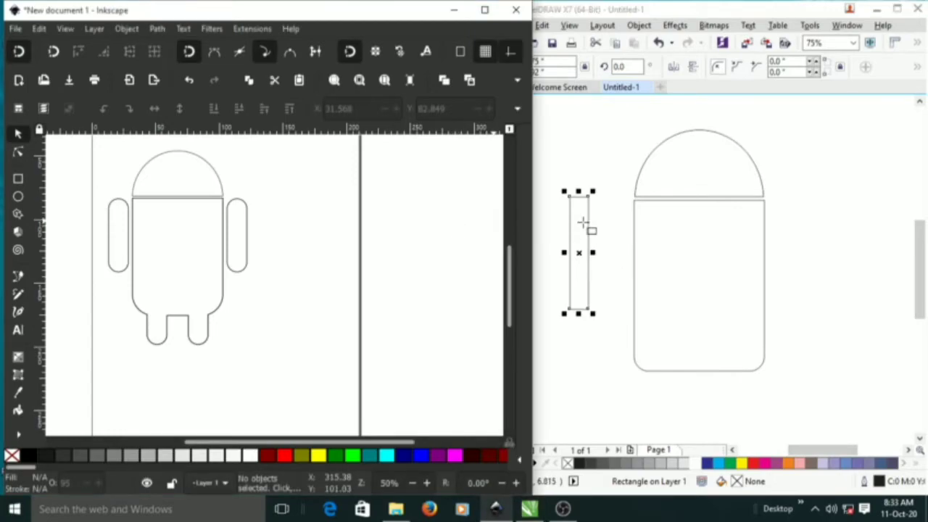
pyautogui.click(693, 11)
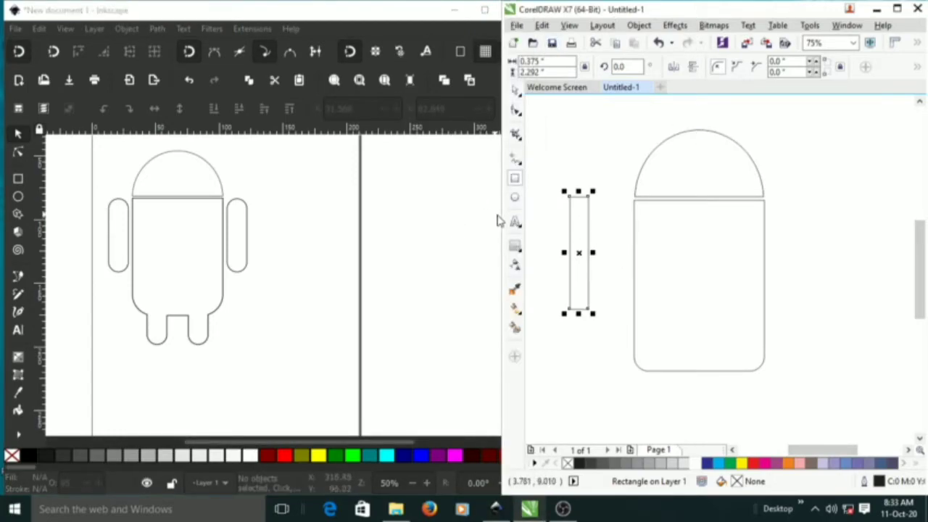
pyautogui.moveTo(502, 219); pyautogui.dragTo(367, 219)
pyautogui.click(482, 159)
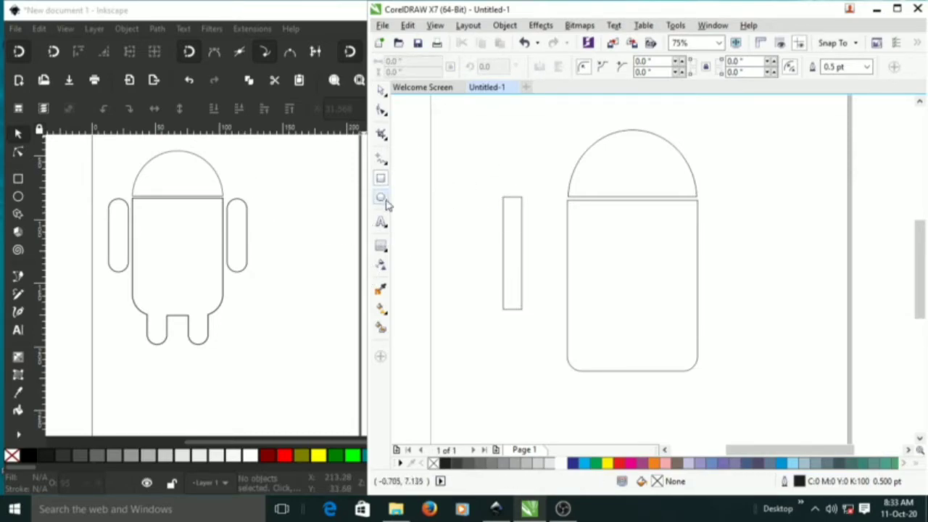
# Move the narrow arm rectangle closer to the body's left side and widen it to about 0.528 inches
pyautogui.click(381, 89)
pyautogui.click(506, 209)
pyautogui.moveTo(514, 244)
pyautogui.mouseDown()
pyautogui.moveTo(547, 254)
pyautogui.moveTo(527, 256)
pyautogui.mouseUp()
pyautogui.scroll(1, 549, 250)
pyautogui.scroll(-1, 547, 254)
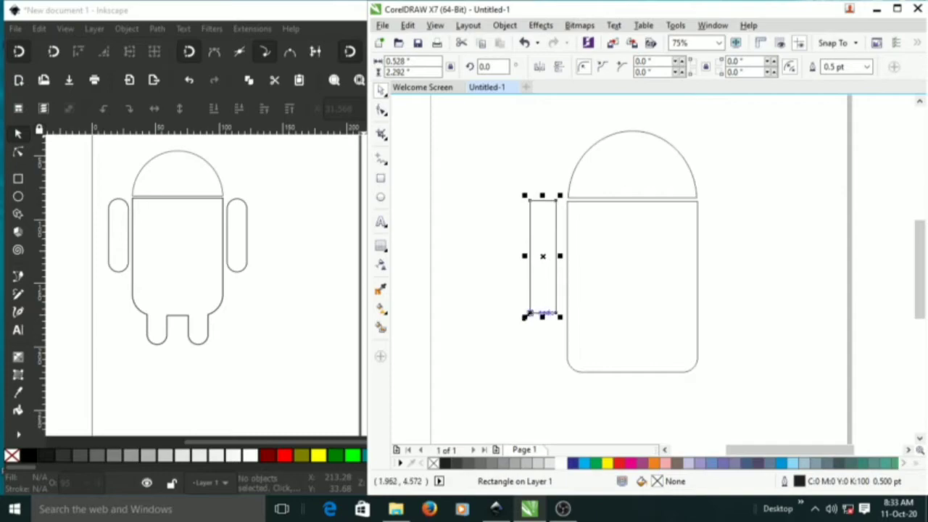
# Round the arm rectangle's corners fully to a radius of 0.264 inches with the Shape tool
pyautogui.click(383, 109)
pyautogui.moveTo(531, 206); pyautogui.dragTo(534, 214)
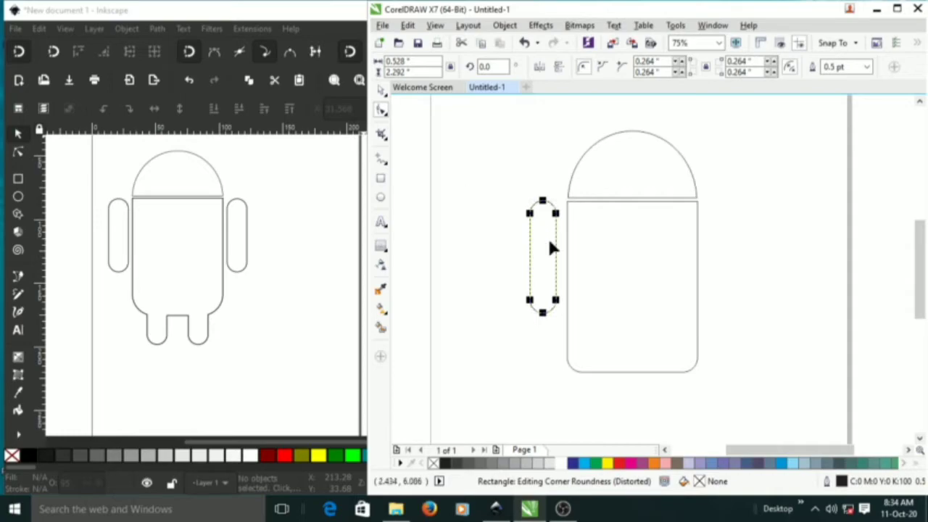
pyautogui.press('space')
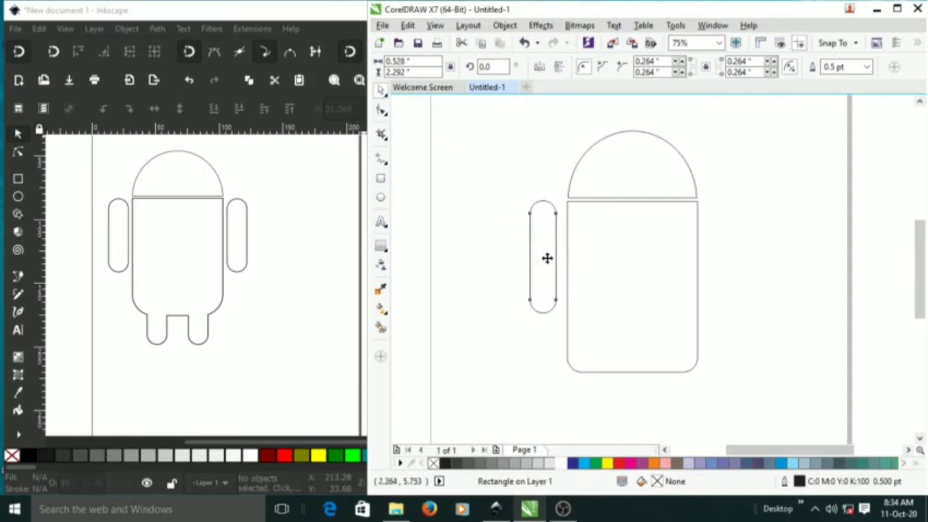
# Place a copy of the rounded arm on the body's right side, level with the original
pyautogui.scroll(2, 572, 250)
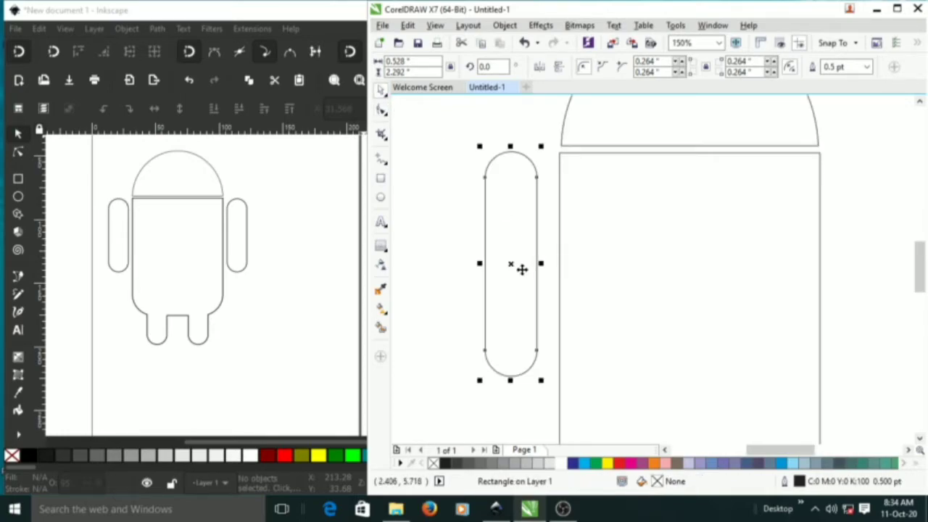
pyautogui.scroll(-2, 511, 265)
pyautogui.moveTo(474, 266); pyautogui.dragTo(671, 272)
pyautogui.hotkey('ctrl', 'z')
pyautogui.moveTo(474, 267); pyautogui.dragTo(649, 275)
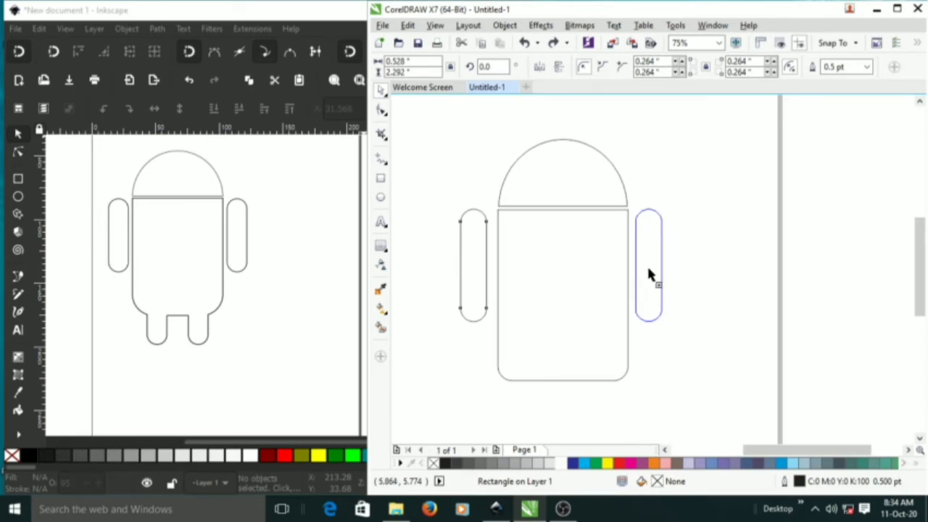
pyautogui.click(649, 274)
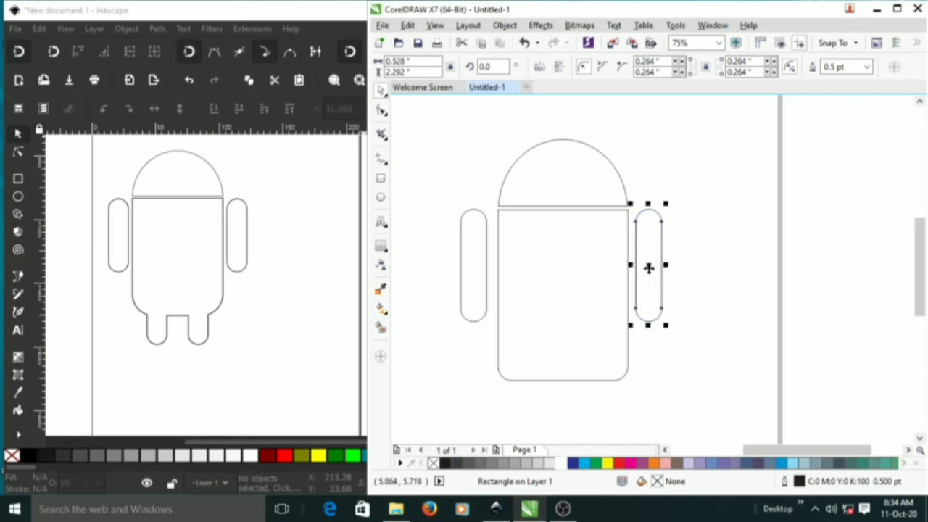
# Shift the left arm slightly closer to the body and group the two arms
pyautogui.click(478, 266)
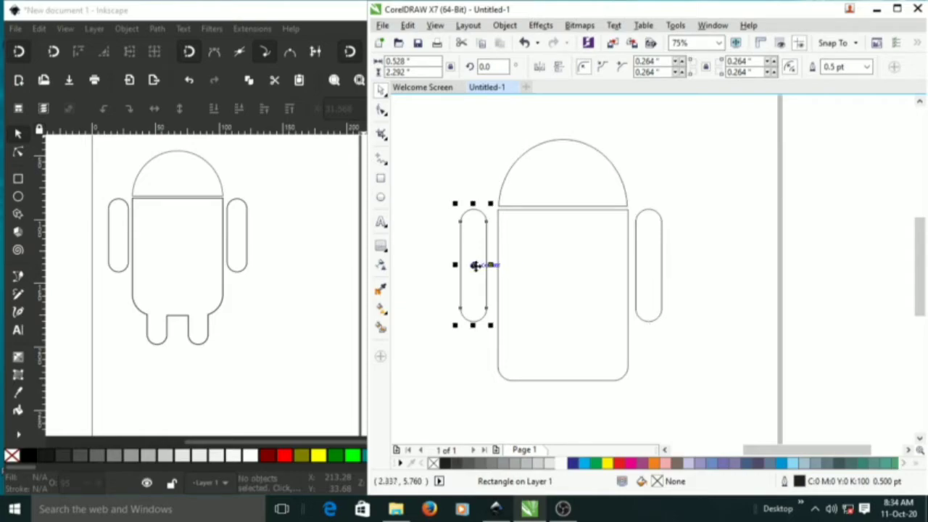
pyautogui.moveTo(489, 263); pyautogui.dragTo(493, 263)
pyautogui.moveTo(426, 182); pyautogui.dragTo(701, 348)
pyautogui.hotkey('ctrl', 'g')
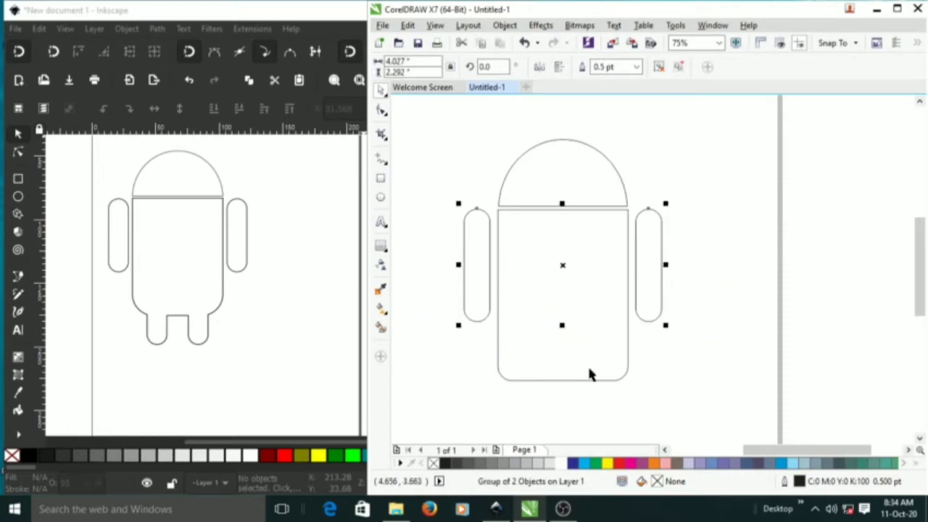
pyautogui.keyDown('shift'); pyautogui.click(588, 373); pyautogui.keyUp('shift')
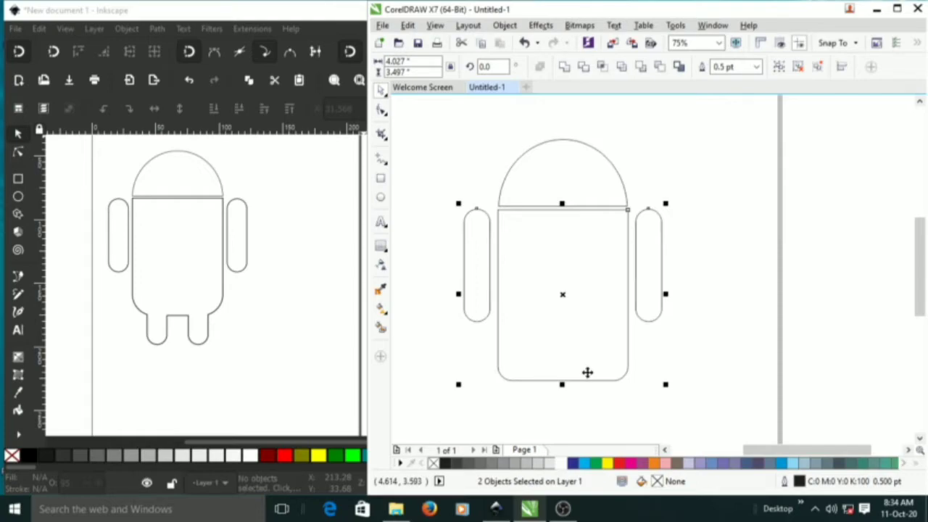
pyautogui.moveTo(567, 293); pyautogui.dragTo(656, 331)
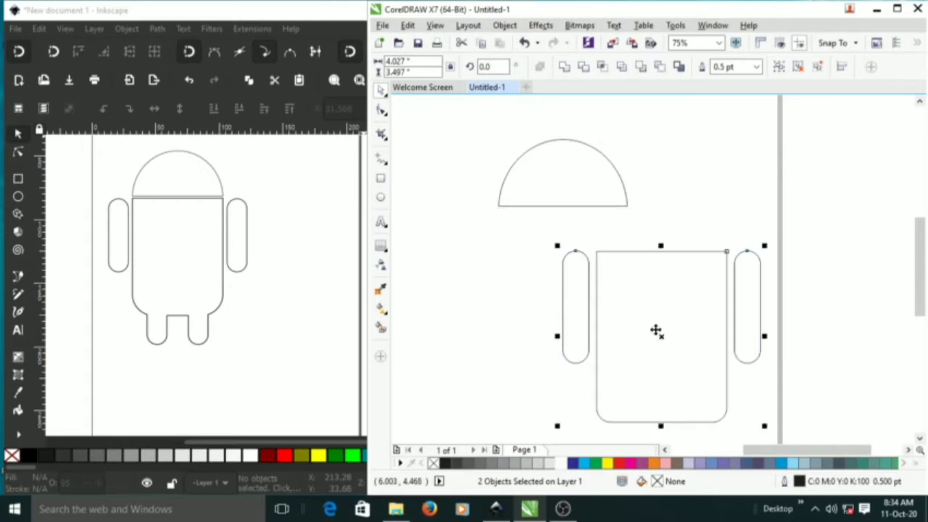
pyautogui.hotkey('ctrl', 'z')
pyautogui.click(661, 300)
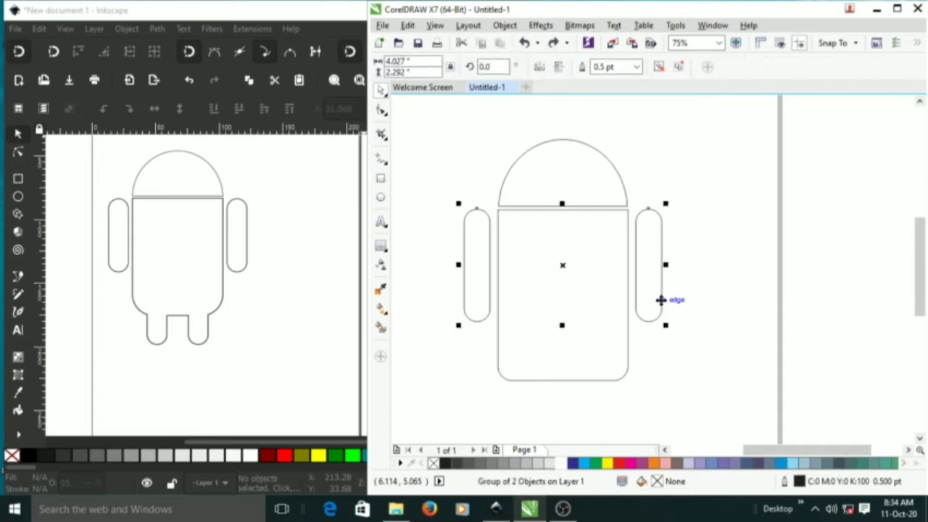
pyautogui.keyDown('shift'); pyautogui.click(617, 340); pyautogui.keyUp('shift')
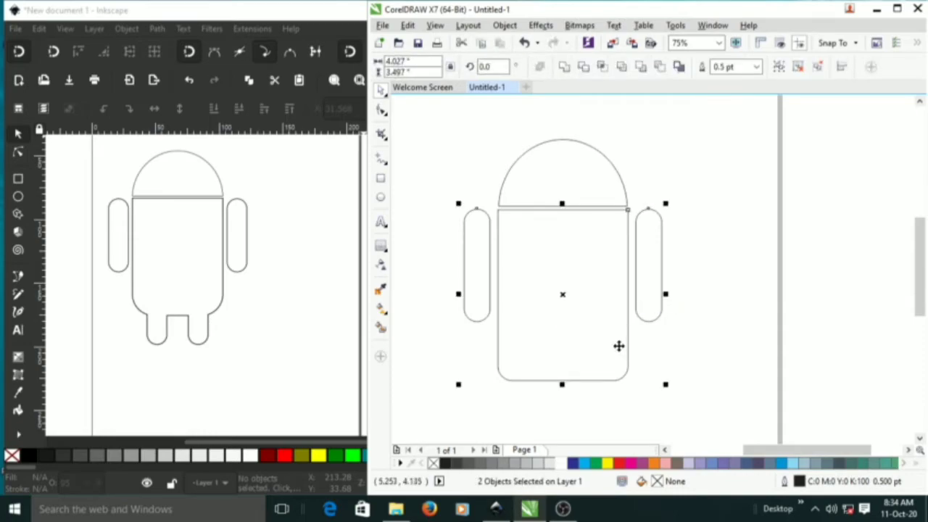
pyautogui.click(679, 319)
# Move the arm group off-centre, then align it to the body's horizontal and vertical centres
pyautogui.moveTo(656, 293); pyautogui.dragTo(667, 319)
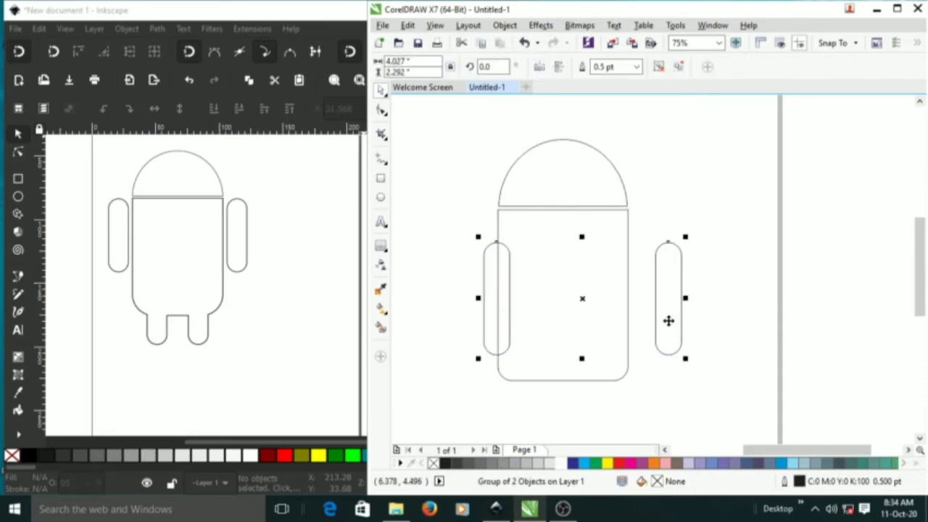
pyautogui.keyDown('shift'); pyautogui.click(584, 224); pyautogui.keyUp('shift')
pyautogui.press('c')
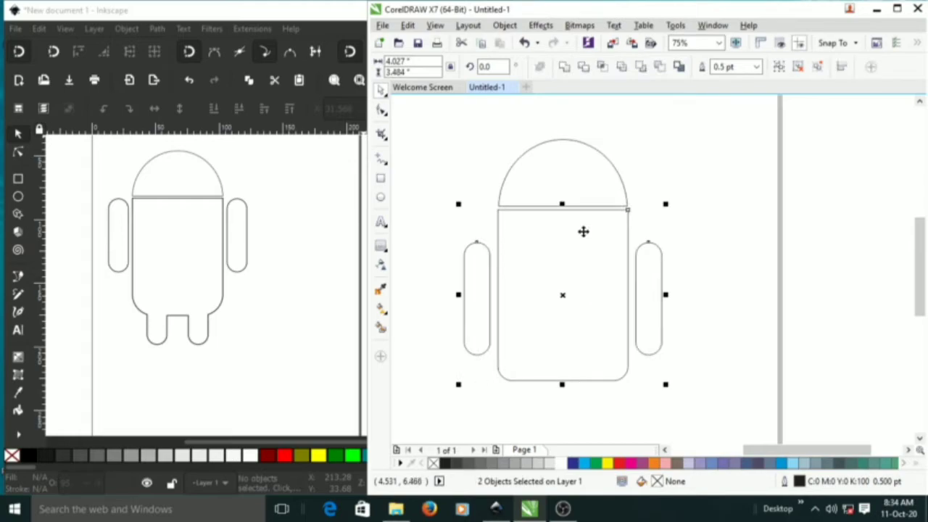
pyautogui.press('e')
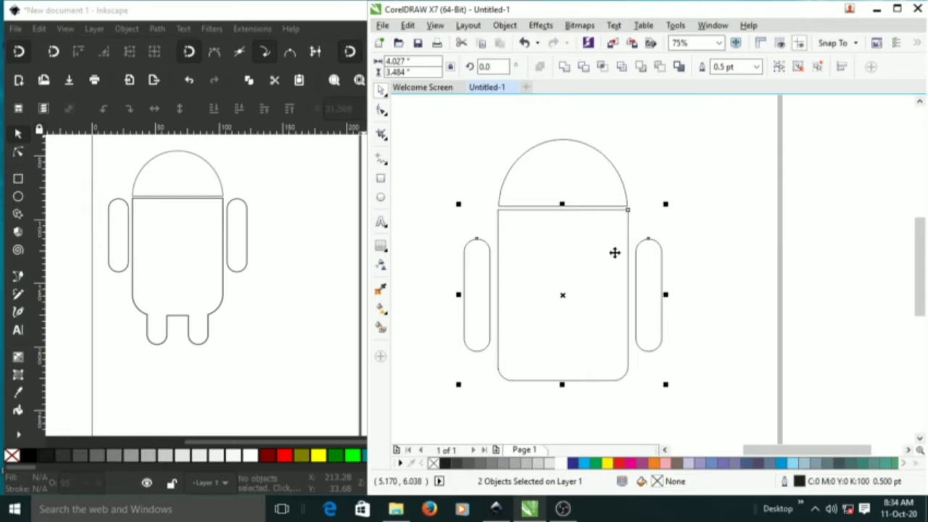
pyautogui.press('Up')
pyautogui.press('Up')
pyautogui.press('Up')
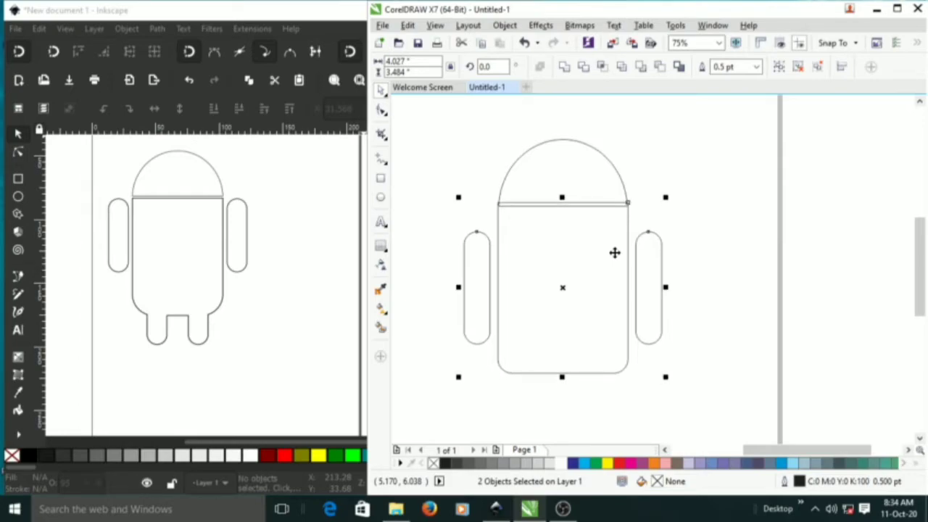
pyautogui.hotkey('ctrl', 'z')
pyautogui.hotkey('ctrl', 'z')
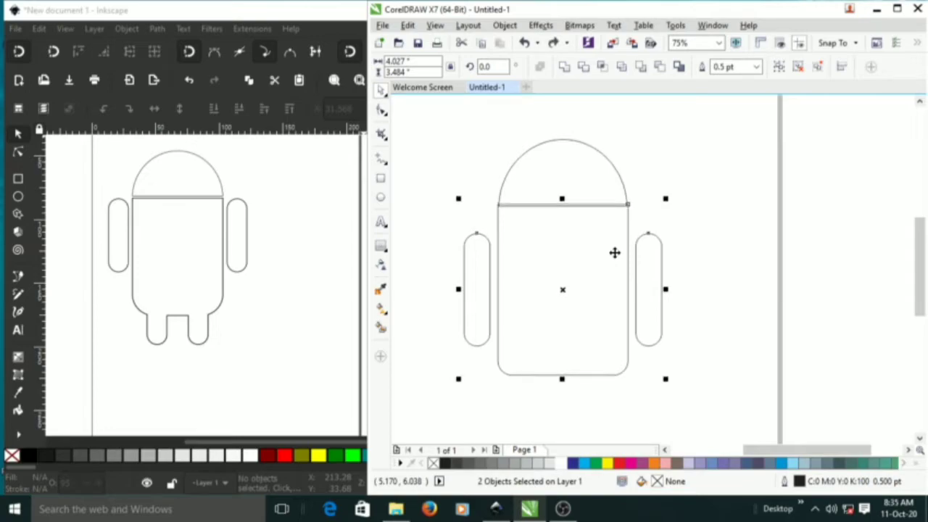
pyautogui.hotkey('ctrl', 'z')
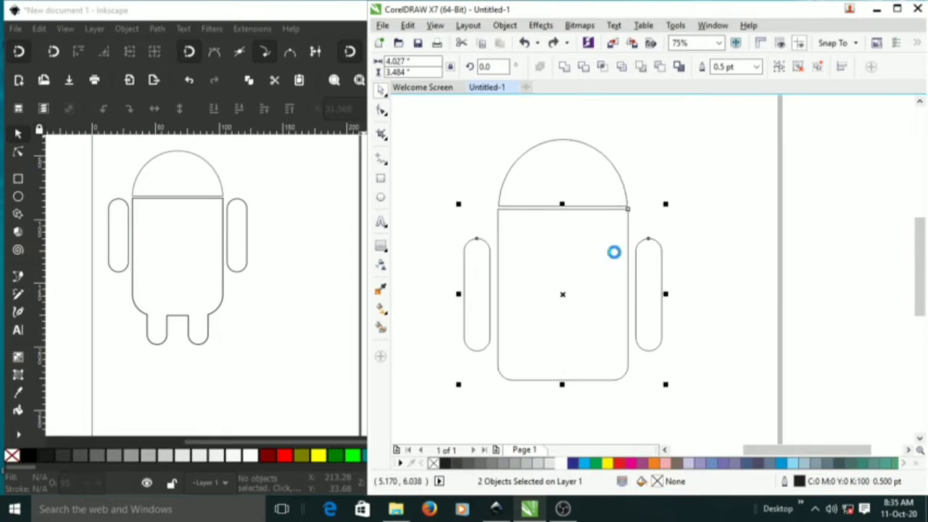
pyautogui.click(702, 233)
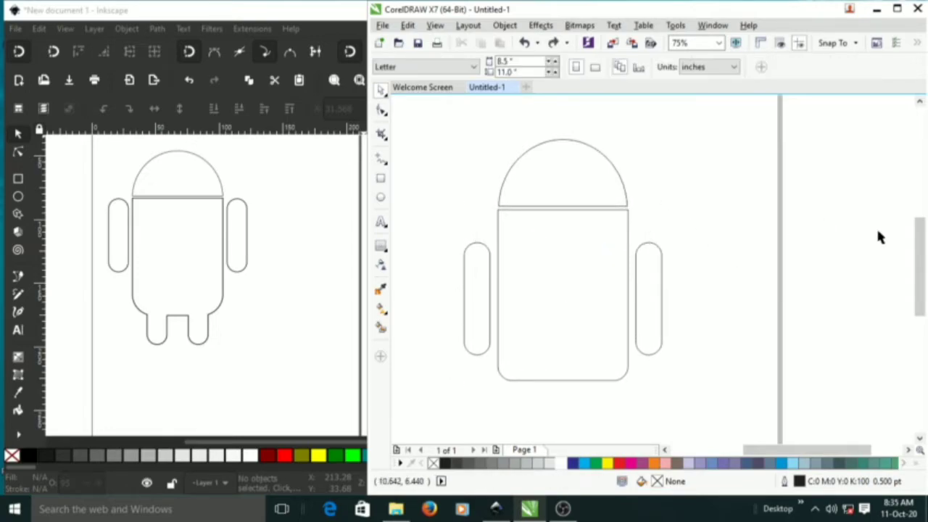
# Move the grouped arms straight up until their tops are level with the body's top edge
pyautogui.click(649, 281)
pyautogui.moveTo(648, 280); pyautogui.dragTo(644, 250)
pyautogui.click(739, 257)
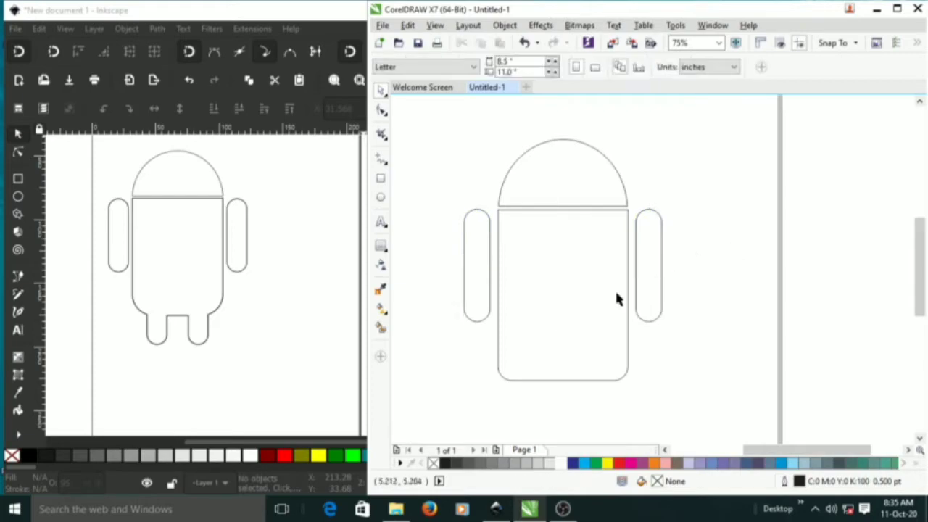
# Place a copy of the arm group directly below the original for the legs and ungroup the copy
pyautogui.click(467, 266)
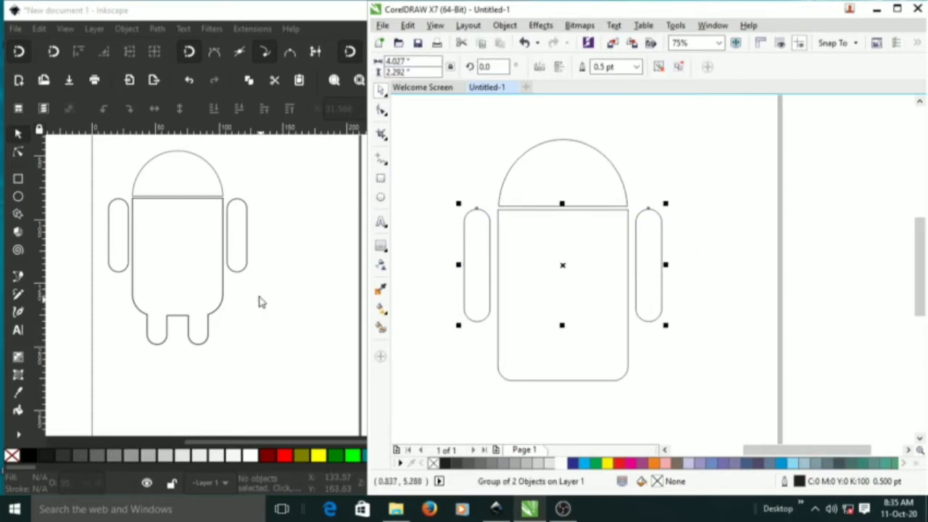
pyautogui.scroll(-2, 723, 253)
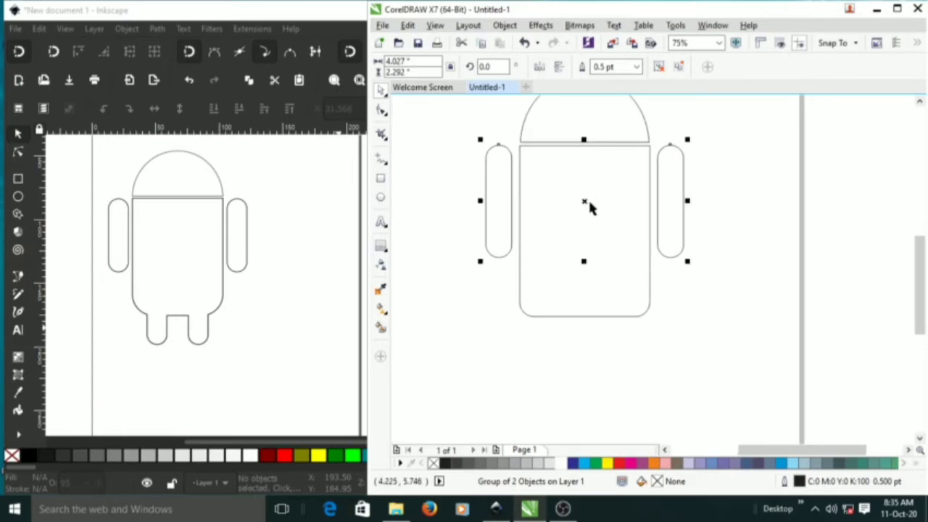
pyautogui.moveTo(586, 201); pyautogui.dragTo(583, 366)
pyautogui.click(682, 356)
pyautogui.click(682, 351)
pyautogui.rightClick(681, 350)
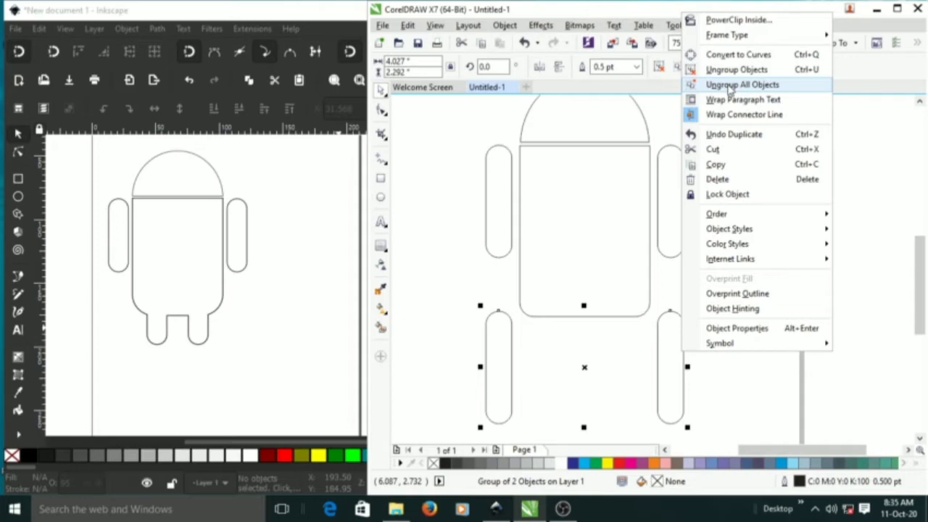
pyautogui.click(730, 87)
# Move the two copied shapes horizontally inward so both sit as legs under the body, evenly spaced from its sides
pyautogui.click(673, 373)
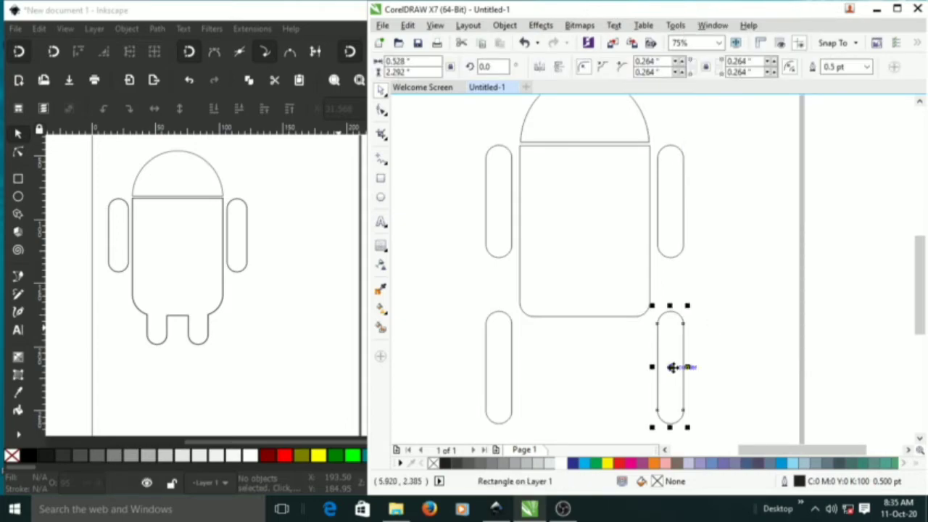
pyautogui.moveTo(669, 367); pyautogui.dragTo(611, 375)
pyautogui.click(499, 375)
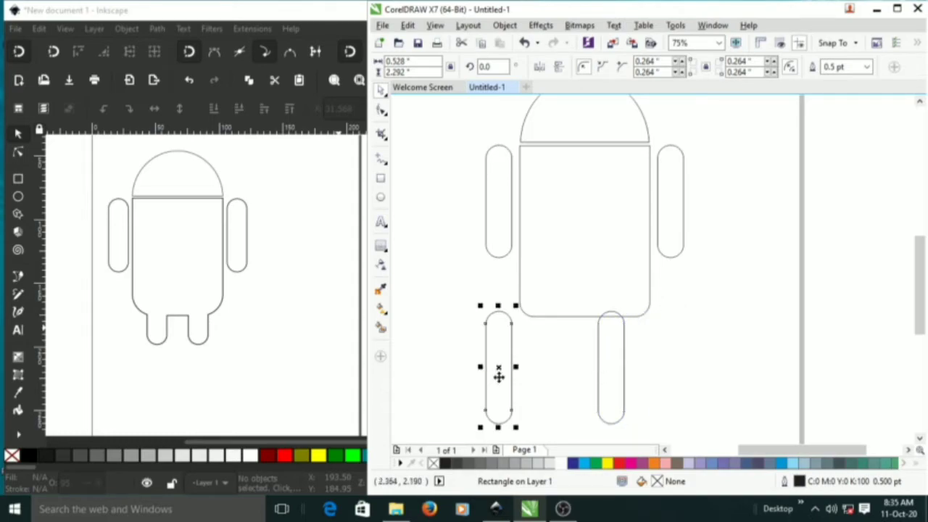
pyautogui.moveTo(497, 371); pyautogui.dragTo(549, 370)
# Raise both legs together until the body's bottom edge crosses their middle, and group them
pyautogui.moveTo(703, 291); pyautogui.dragTo(506, 426)
pyautogui.moveTo(581, 347); pyautogui.dragTo(583, 296)
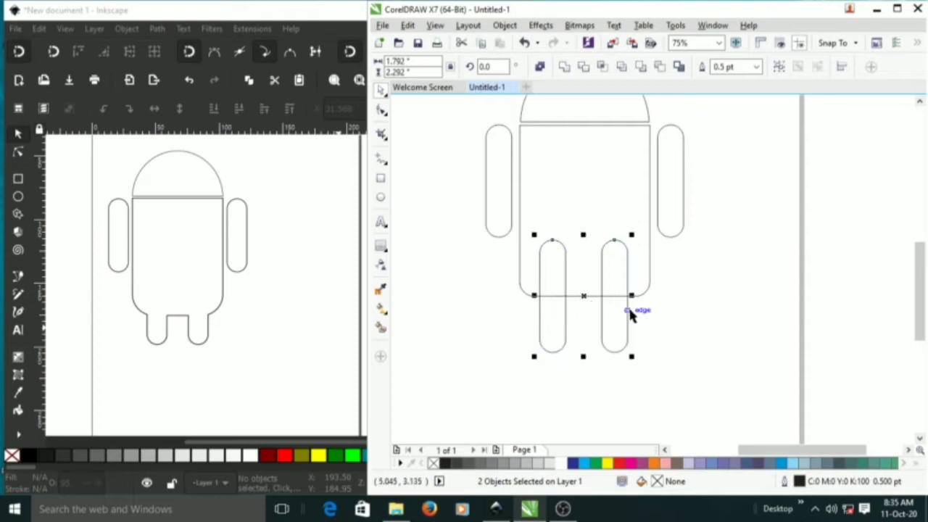
pyautogui.hotkey('ctrl', 'g')
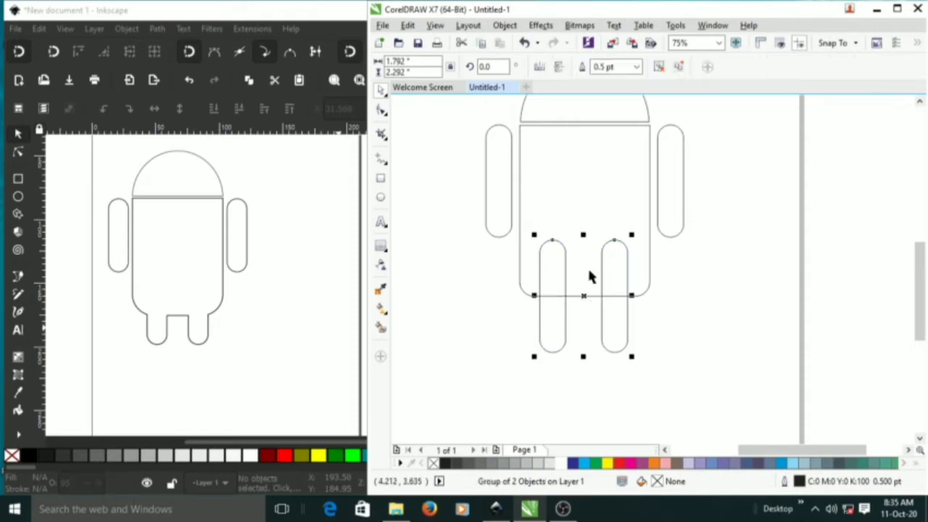
# Shift the leg group slightly off-centre, then align it to the body's vertical centre line
pyautogui.moveTo(584, 303)
pyautogui.mouseDown()
pyautogui.moveTo(578, 296)
pyautogui.moveTo(578, 304)
pyautogui.mouseUp()
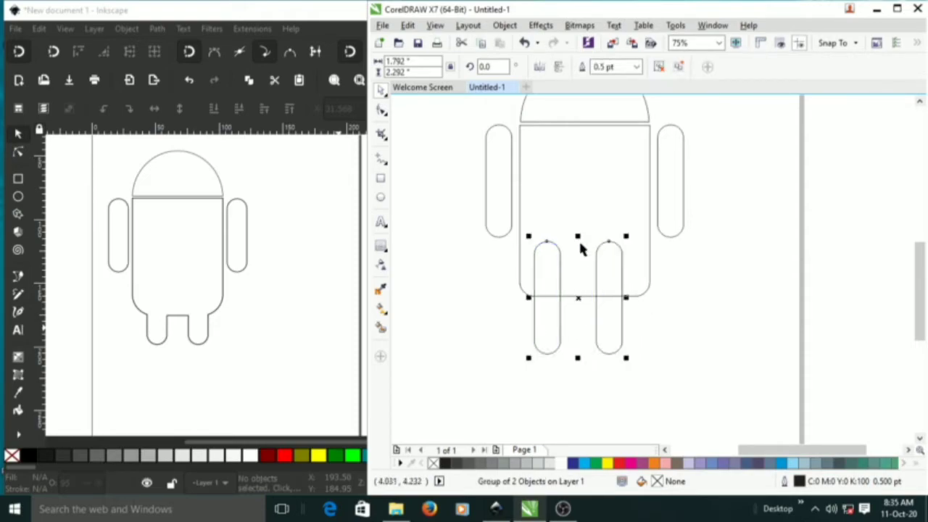
pyautogui.keyDown('shift'); pyautogui.click(589, 207); pyautogui.keyUp('shift')
pyautogui.press('c')
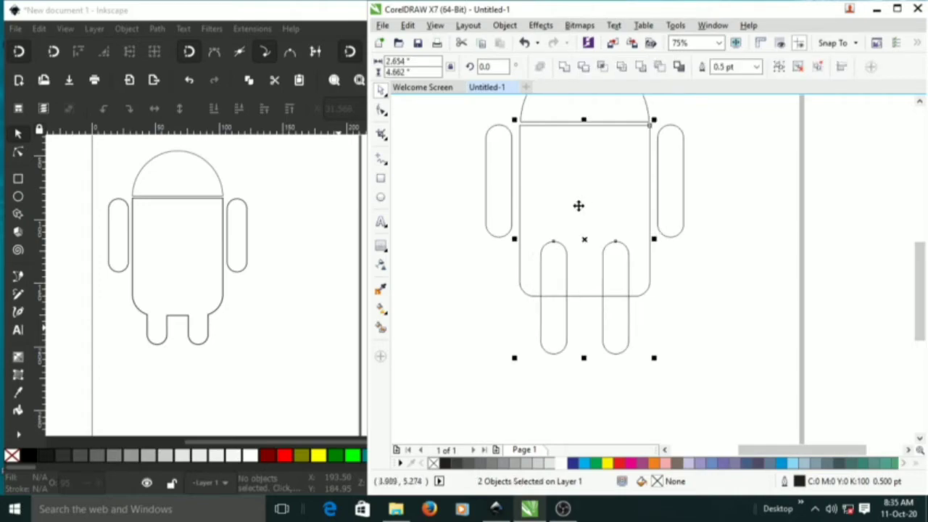
pyautogui.click(676, 301)
# Raise the leg group slightly and weld it with the body into one outline
pyautogui.click(618, 317)
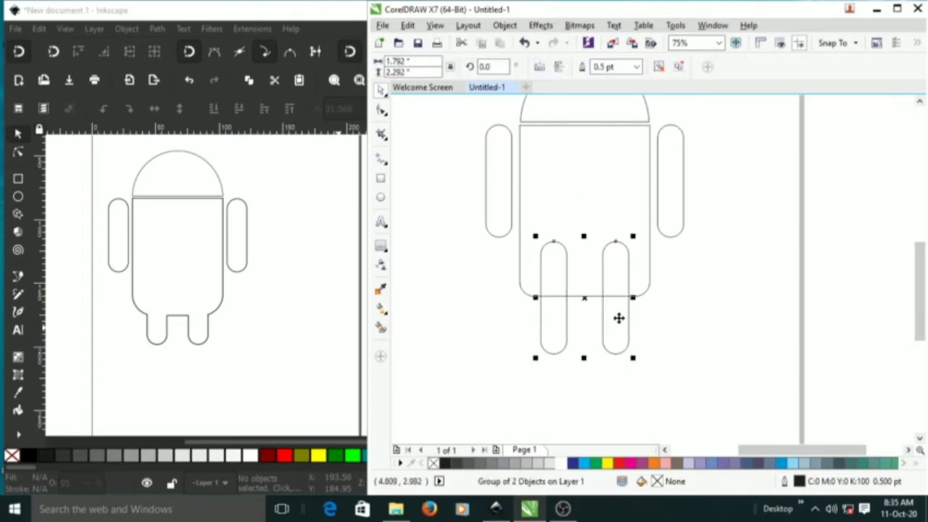
pyautogui.moveTo(618, 317); pyautogui.dragTo(620, 311)
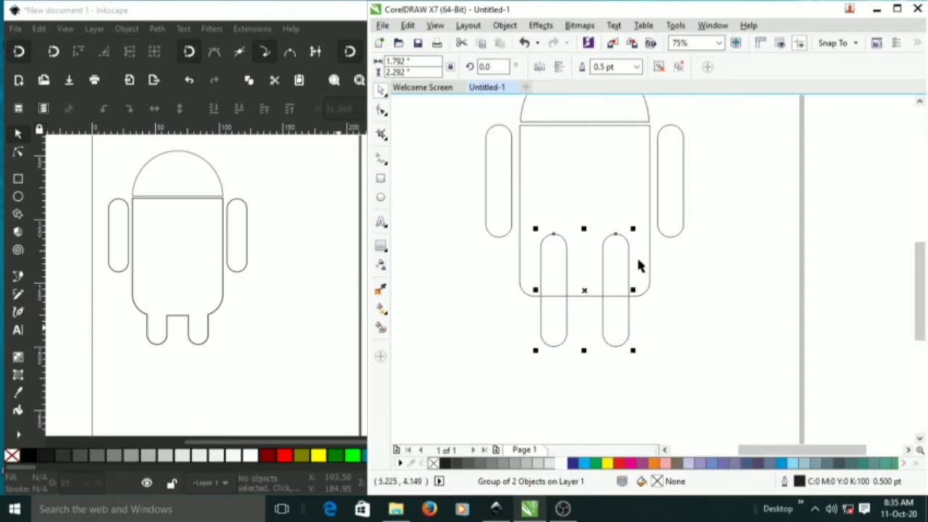
pyautogui.keyDown('shift'); pyautogui.click(611, 206); pyautogui.keyUp('shift')
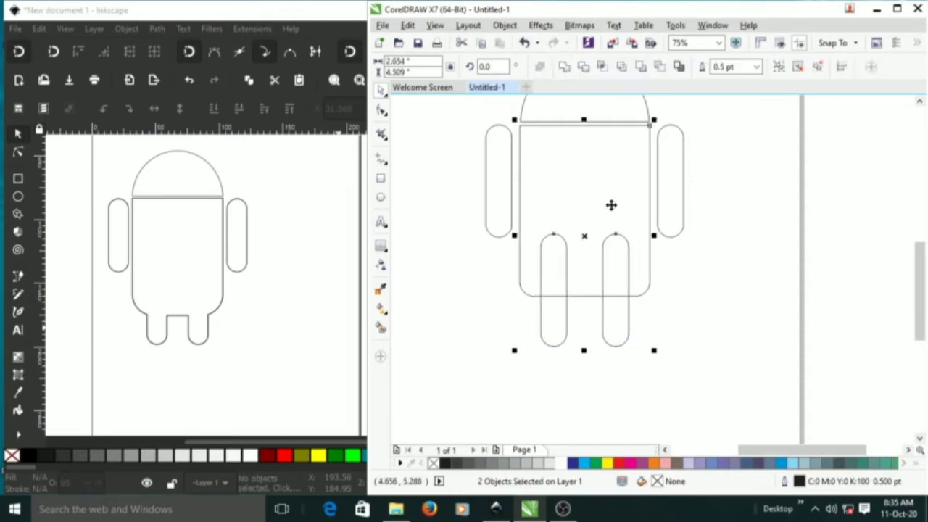
pyautogui.click(564, 67)
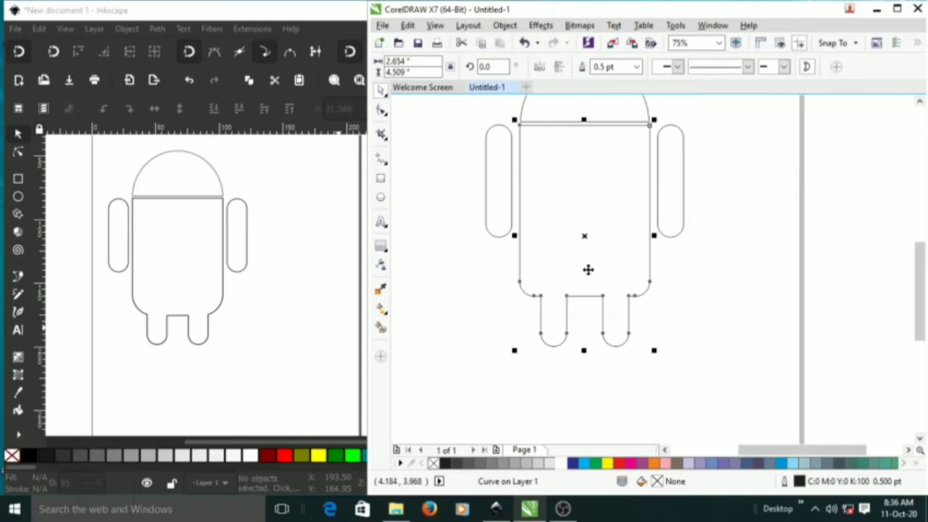
# Draw a circular eye about 0.19 inches wide in the head's right half and place a copy level with it in the left half
pyautogui.scroll(-2, 588, 270)
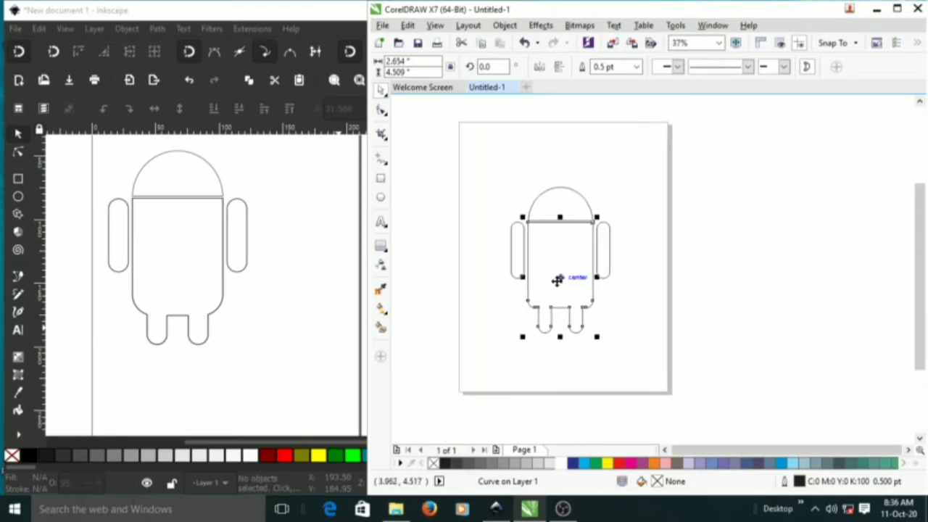
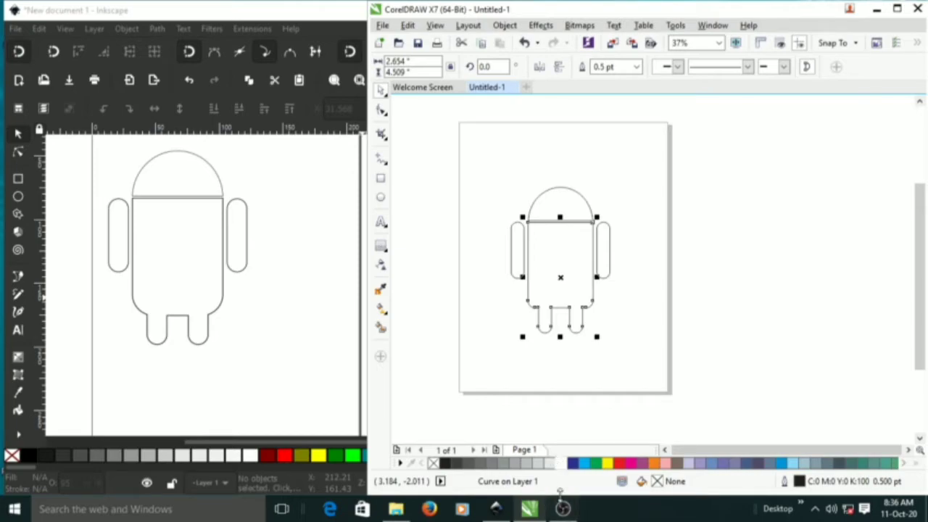
pyautogui.click(381, 197)
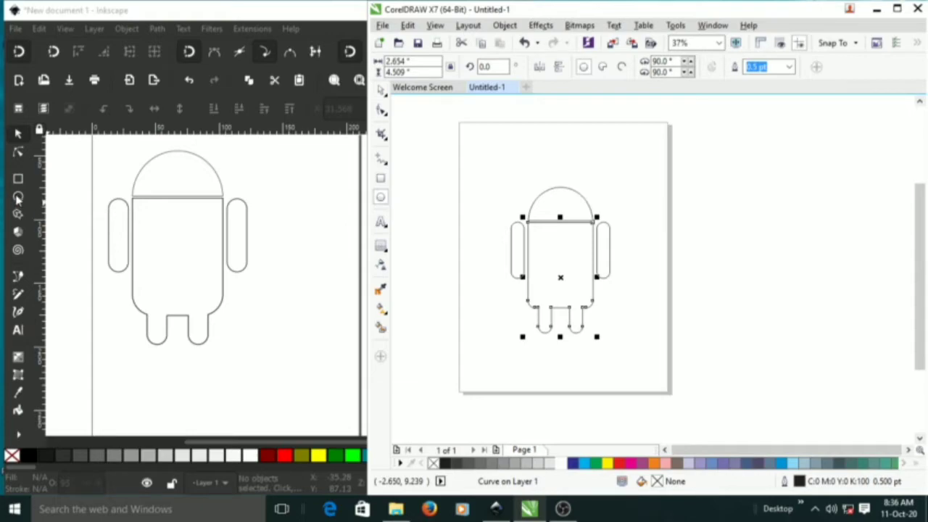
pyautogui.click(18, 198)
pyautogui.click(647, 159)
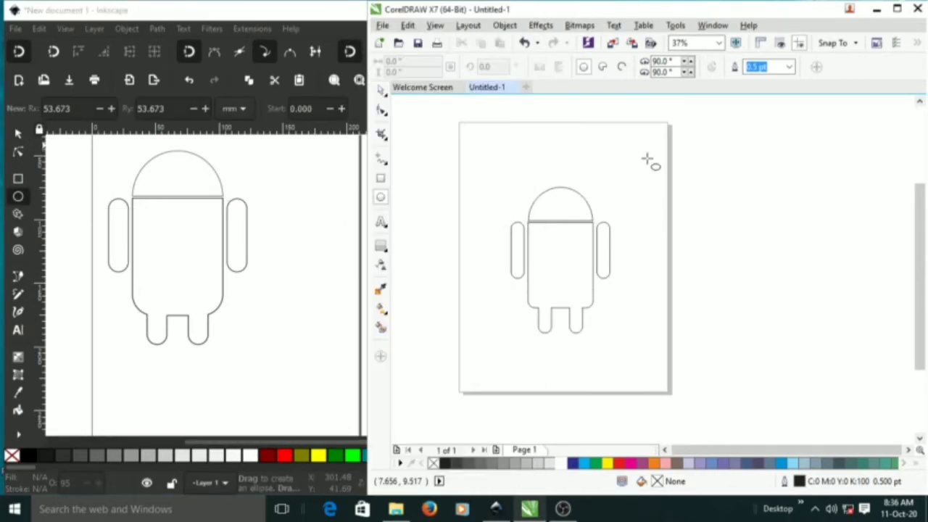
pyautogui.scroll(2, 565, 199)
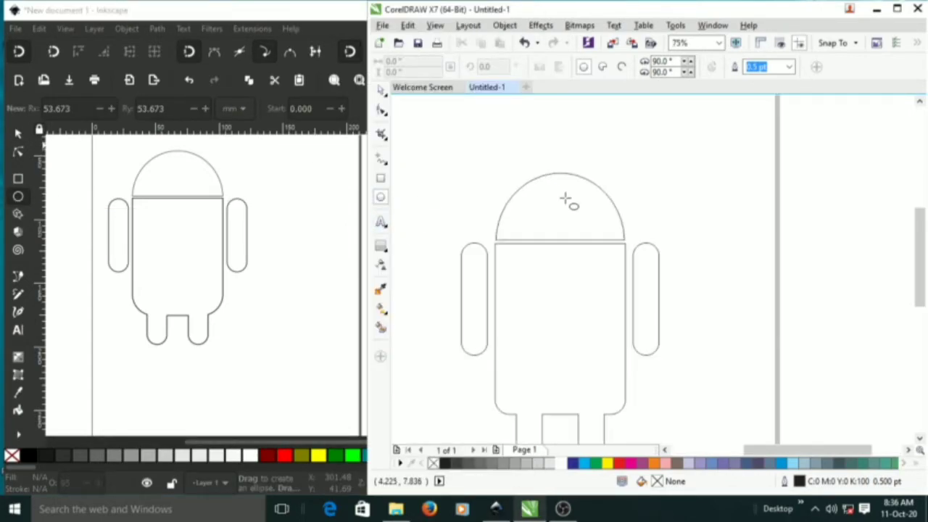
pyautogui.scroll(2, 565, 199)
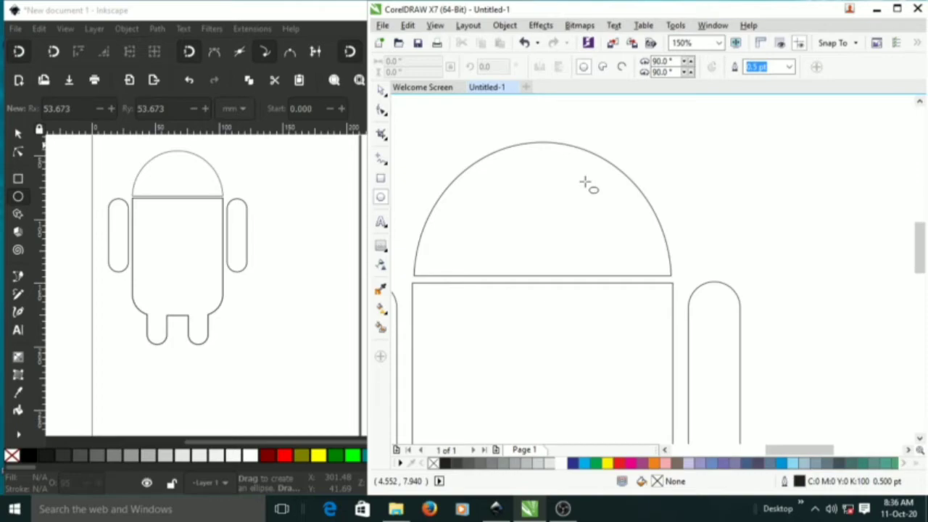
pyautogui.moveTo(568, 175); pyautogui.dragTo(583, 191)
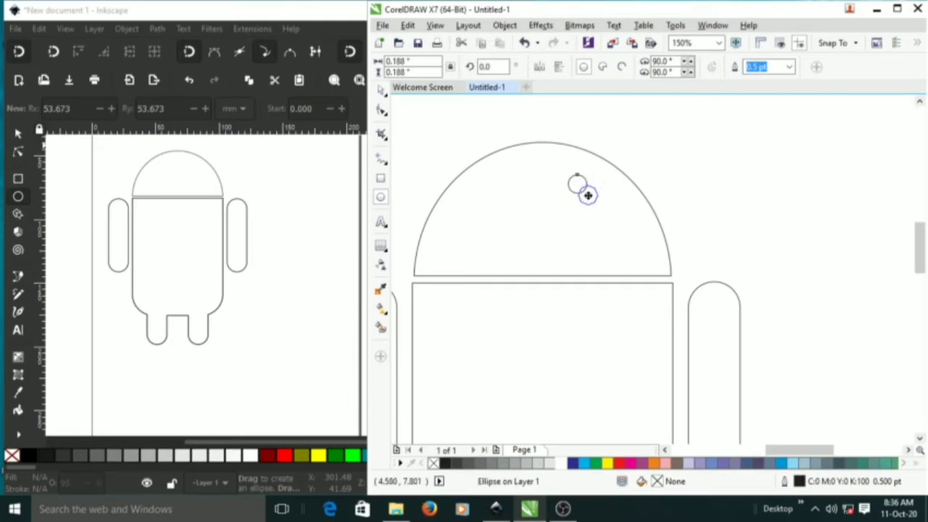
pyautogui.moveTo(592, 220); pyautogui.dragTo(489, 219)
pyautogui.click(747, 175)
# Group the two eyes and centre the group horizontally on the head
pyautogui.moveTo(746, 174); pyautogui.dragTo(456, 244)
pyautogui.hotkey('ctrl', 'g')
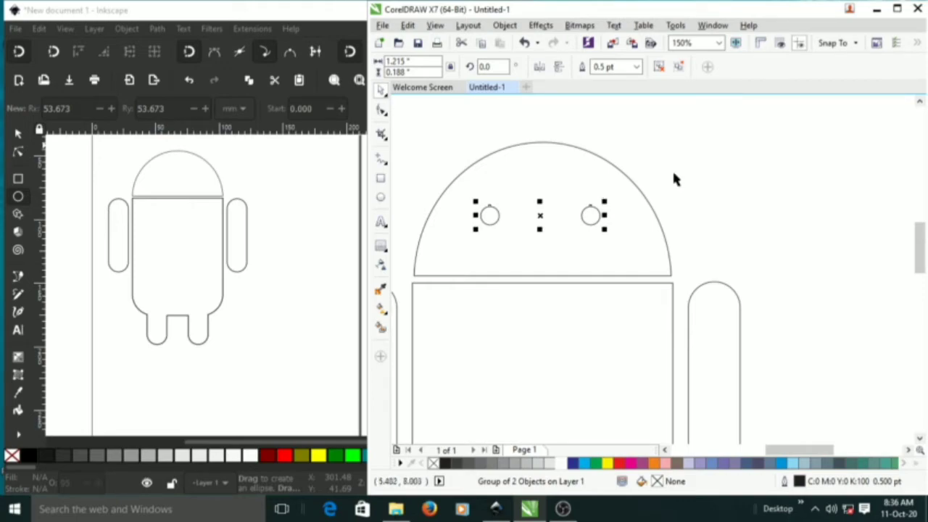
pyautogui.keyDown('shift'); pyautogui.click(604, 169); pyautogui.keyUp('shift')
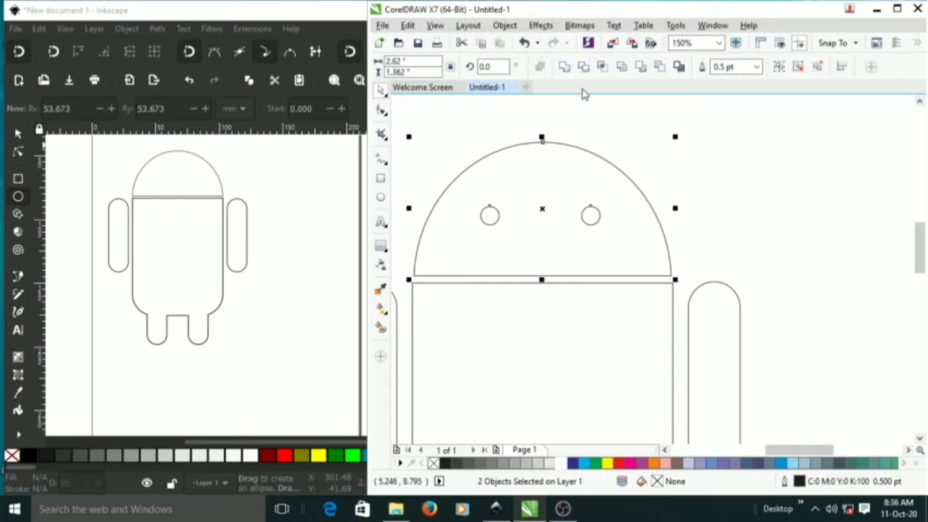
pyautogui.click(754, 137)
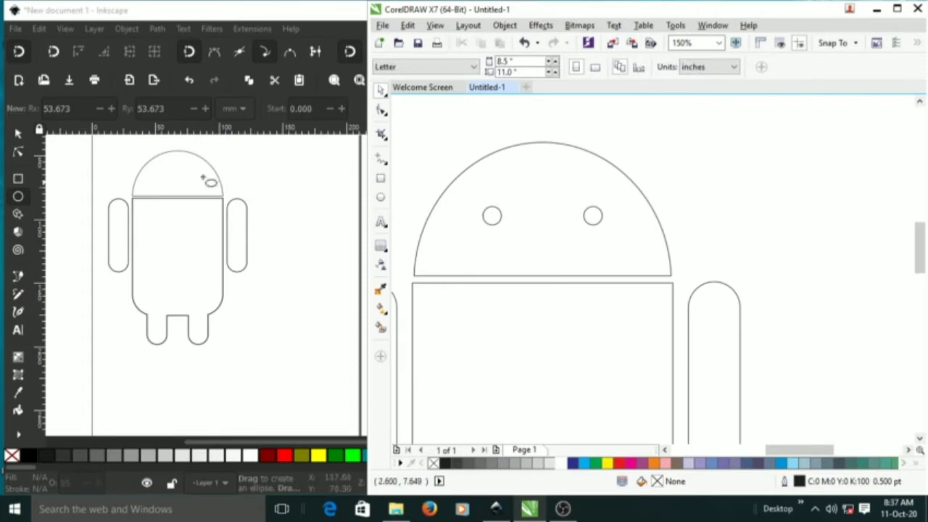
pyautogui.click(152, 10)
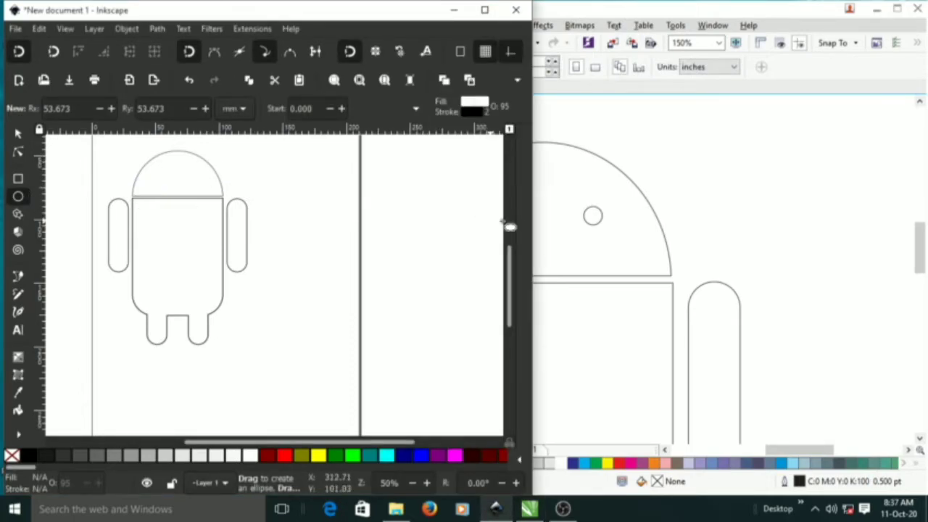
pyautogui.scroll(2, 108, 190)
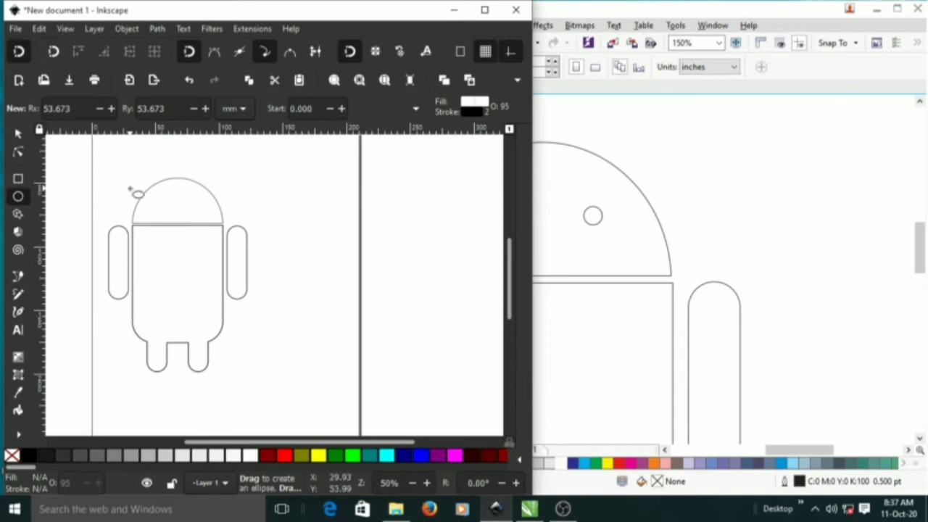
pyautogui.click(698, 16)
pyautogui.scroll(3, 696, 224)
pyautogui.scroll(-6, 664, 208)
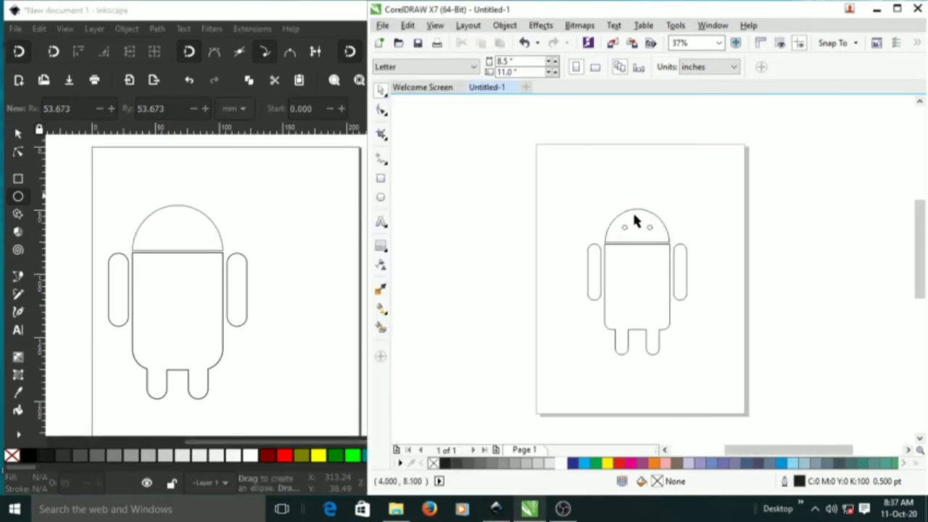
pyautogui.scroll(1, 632, 210)
# Switch to Inkscape and draw a circular eye with a radius of about 2.5 mm in the head's right half
pyautogui.click(192, 5)
pyautogui.scroll(2, 141, 218)
pyautogui.scroll(-4, 139, 222)
pyautogui.scroll(3, 137, 222)
pyautogui.scroll(-1, 134, 221)
pyautogui.scroll(4, 131, 225)
pyautogui.scroll(-4, 129, 228)
pyautogui.scroll(1, 135, 214)
pyautogui.scroll(-1, 207, 217)
pyautogui.scroll(-1, 204, 214)
pyautogui.scroll(3, 200, 209)
pyautogui.scroll(-2, 202, 204)
pyautogui.scroll(1, 197, 211)
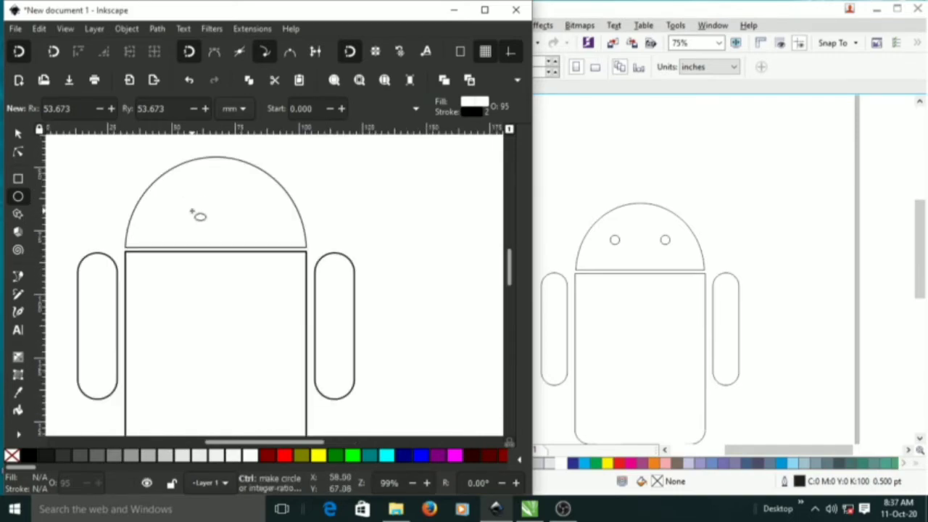
pyautogui.scroll(1, 182, 191)
pyautogui.scroll(1, 181, 190)
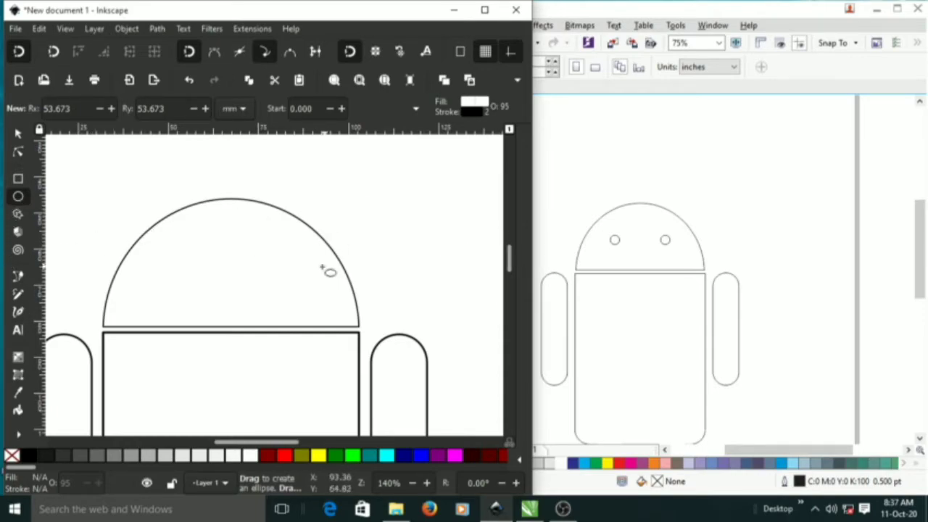
pyautogui.press('ctrl')
pyautogui.moveTo(268, 257); pyautogui.dragTo(287, 277)
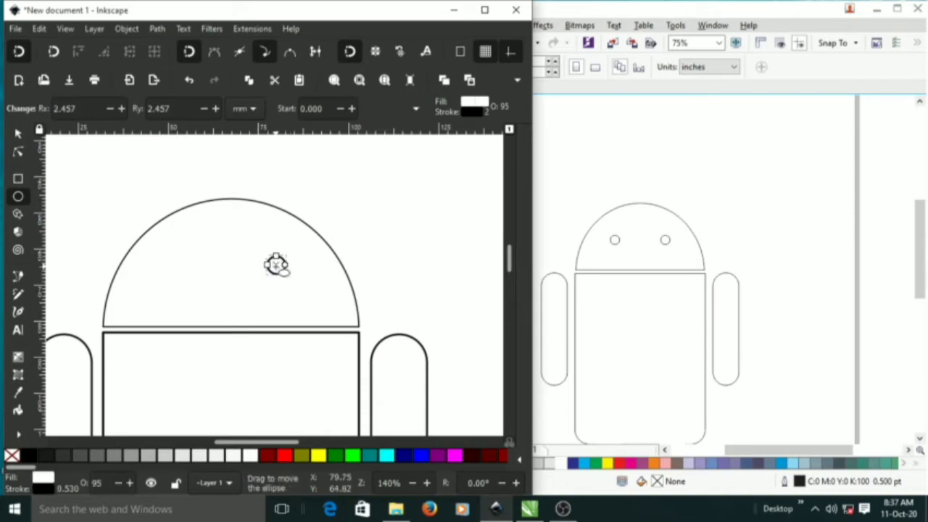
pyautogui.click(80, 147)
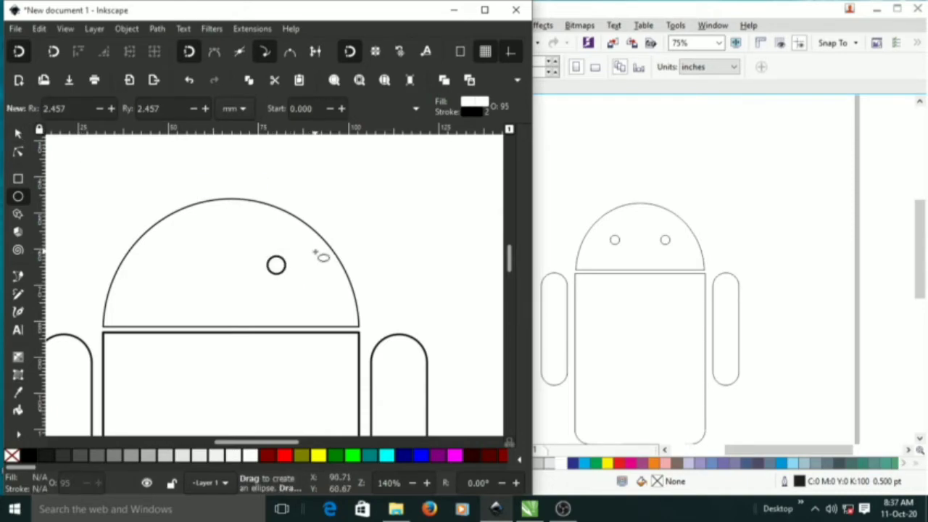
# Select the circular eye in the head's right half with the Selector tool
pyautogui.click(17, 134)
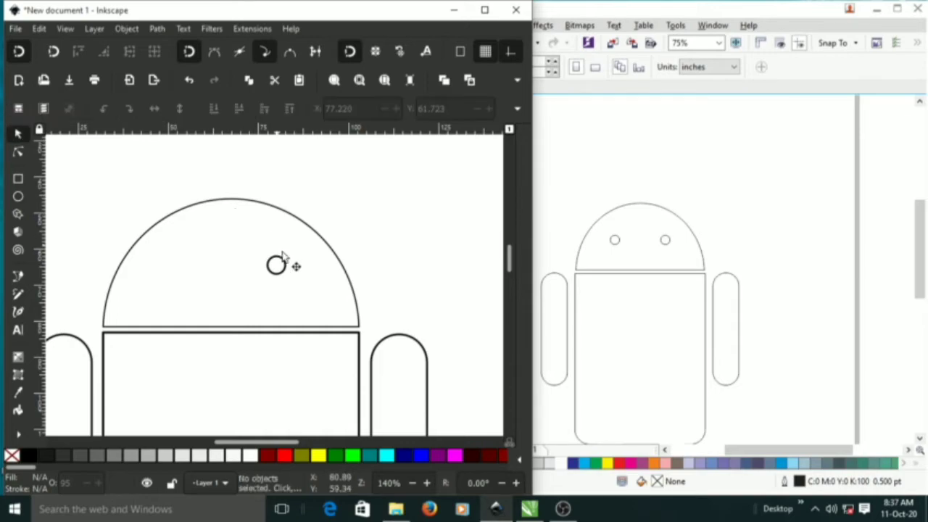
pyautogui.click(286, 266)
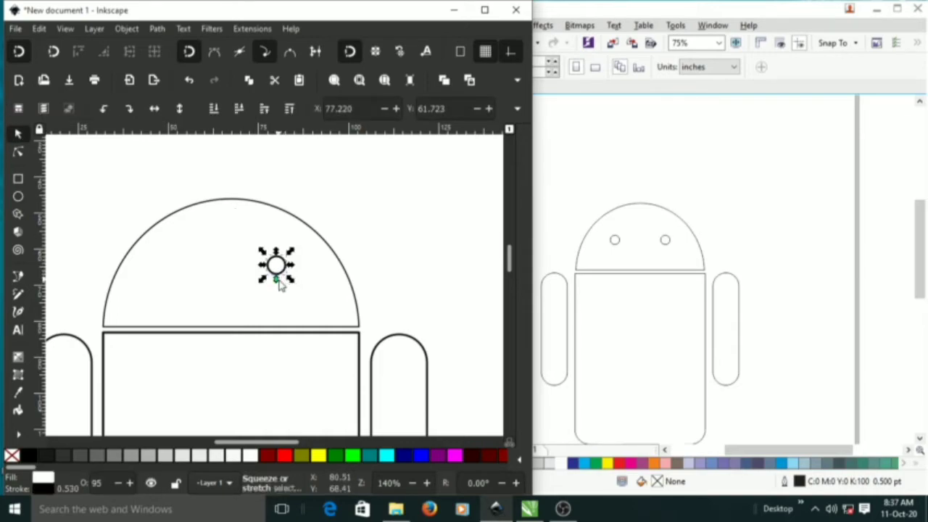
pyautogui.click(296, 281)
pyautogui.click(287, 276)
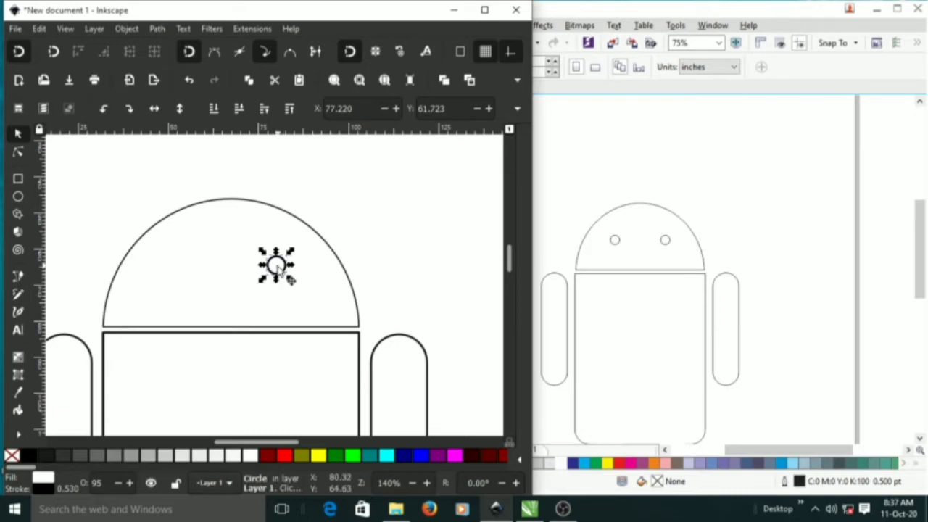
# Switch to CorelDRAW, try duplicating the eye pair to its right with repeated copies, and undo the duplication
pyautogui.click(613, 238)
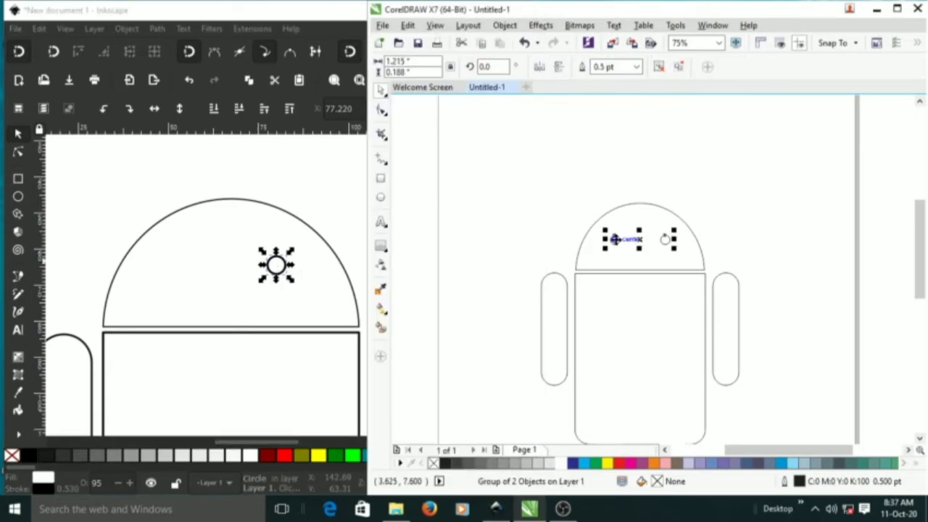
pyautogui.moveTo(615, 240); pyautogui.dragTo(708, 240)
pyautogui.hotkey('ctrl', 'r')
pyautogui.hotkey('ctrl', 'r')
pyautogui.hotkey('ctrl', 'z')
pyautogui.hotkey('ctrl', 'z')
pyautogui.hotkey('ctrl', 'z')
pyautogui.hotkey('ctrl', 'z')
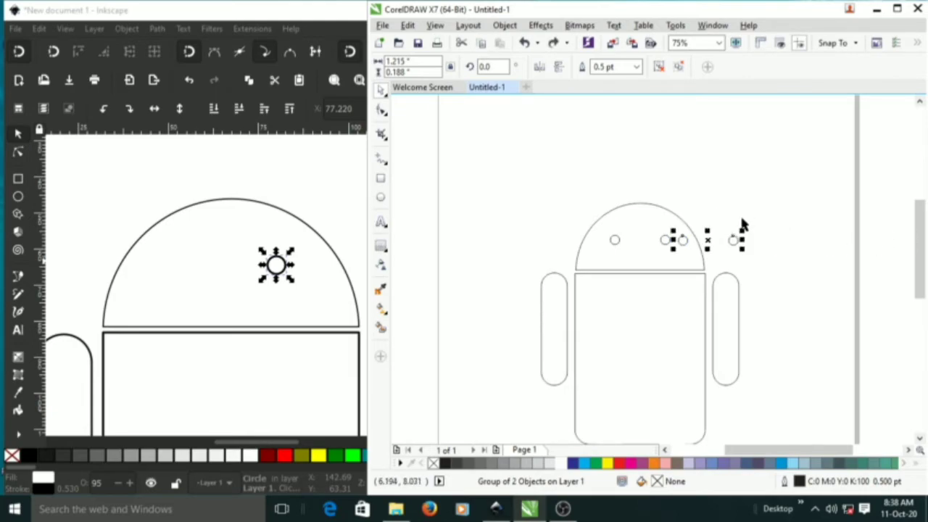
pyautogui.click(611, 191)
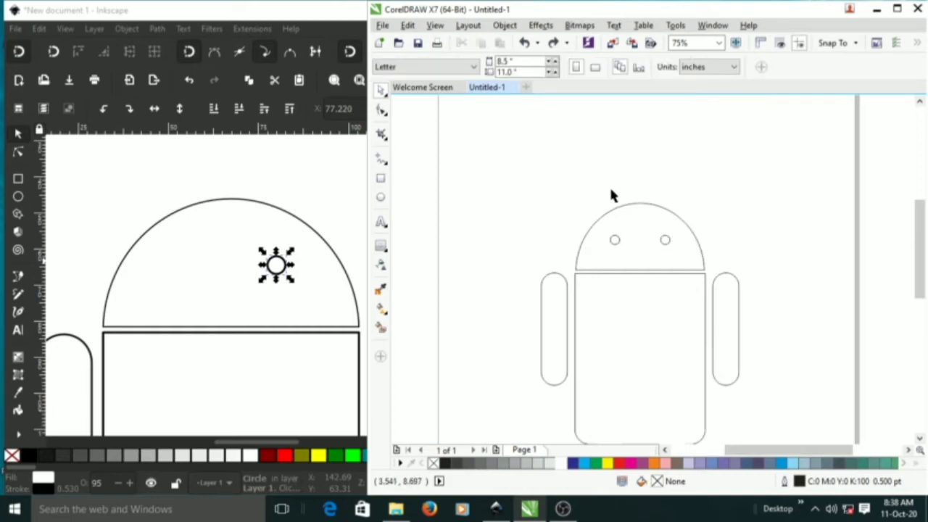
# Switch to Inkscape, duplicate the circular eye and place the copy level with it in the head's left half
pyautogui.click(276, 266)
pyautogui.press('Escape')
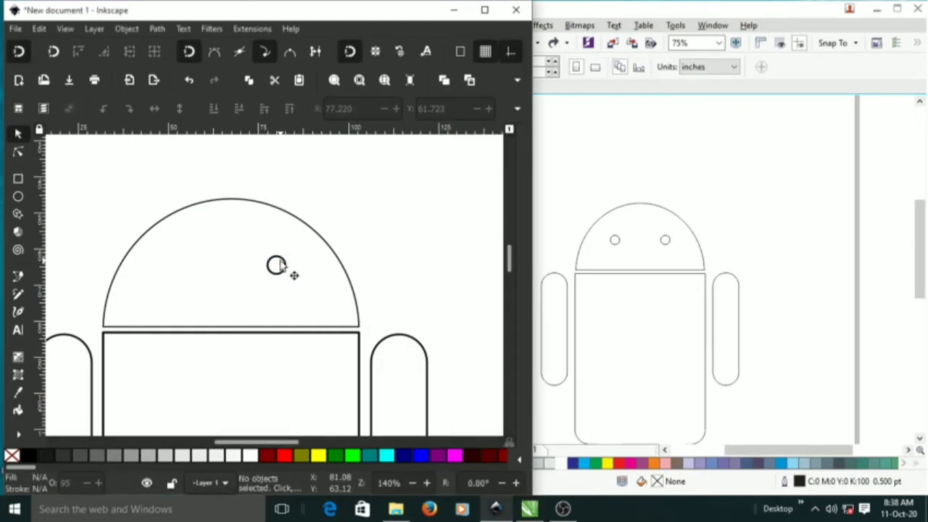
pyautogui.click(279, 274)
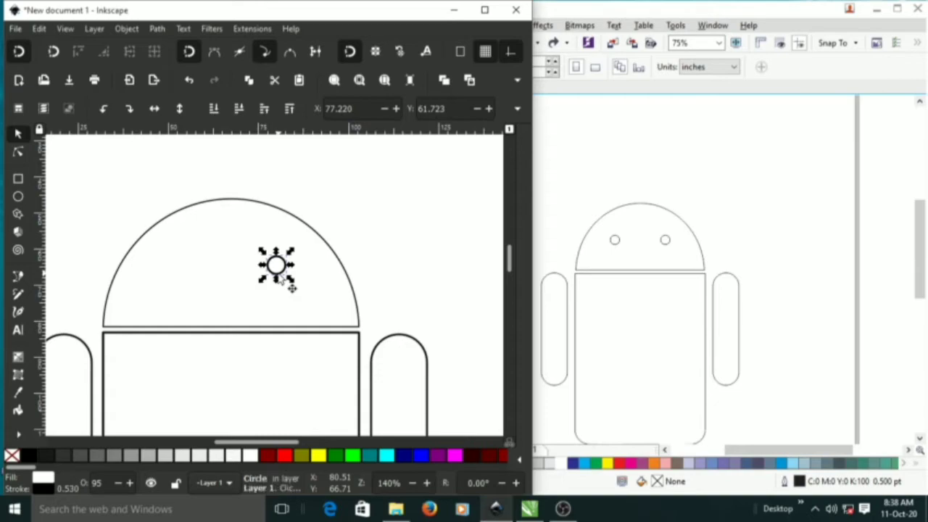
pyautogui.press('Escape')
pyautogui.click(286, 275)
pyautogui.press('Escape')
pyautogui.click(281, 274)
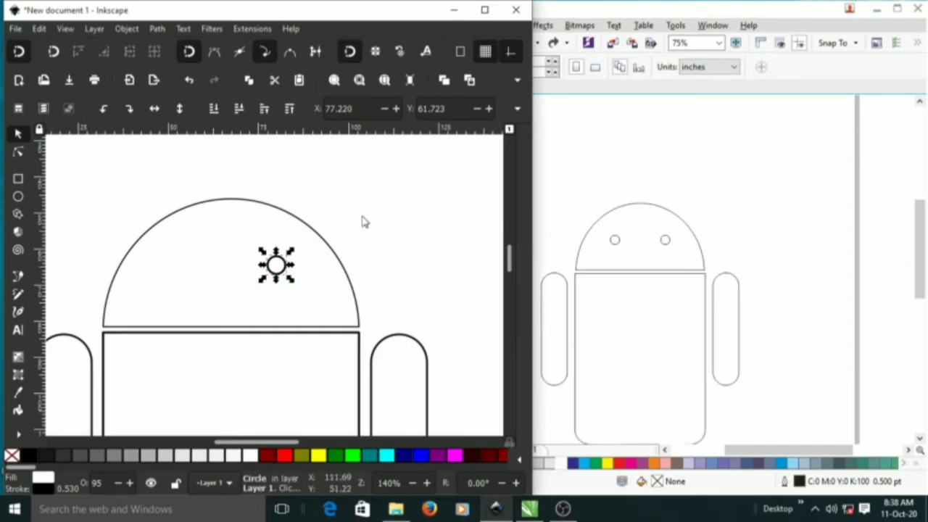
pyautogui.hotkey('ctrl', 'd')
pyautogui.moveTo(280, 274); pyautogui.dragTo(185, 288)
pyautogui.press('Escape')
# Group the two eyes and centre the group on the head along the horizontal direction
pyautogui.moveTo(373, 214); pyautogui.dragTo(145, 304)
pyautogui.hotkey('ctrl', 'g')
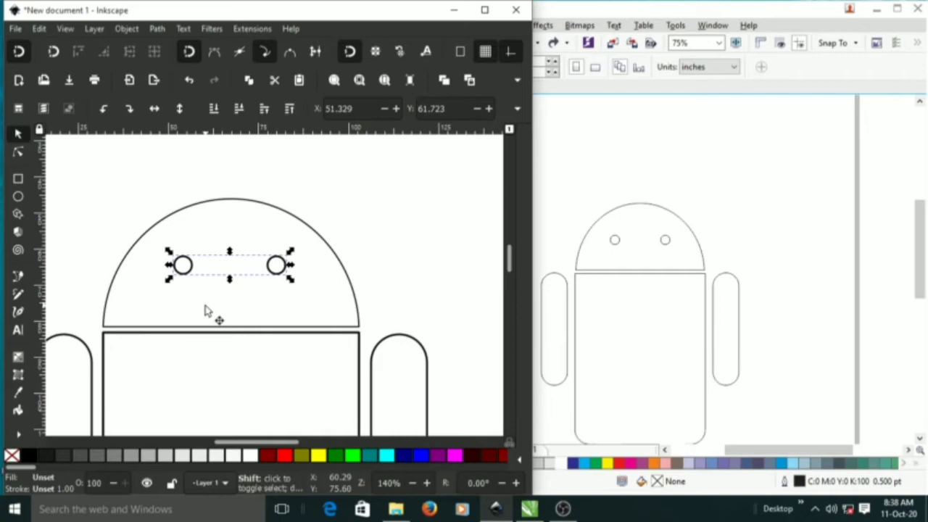
pyautogui.keyDown('shift'); pyautogui.click(217, 322); pyautogui.keyUp('shift')
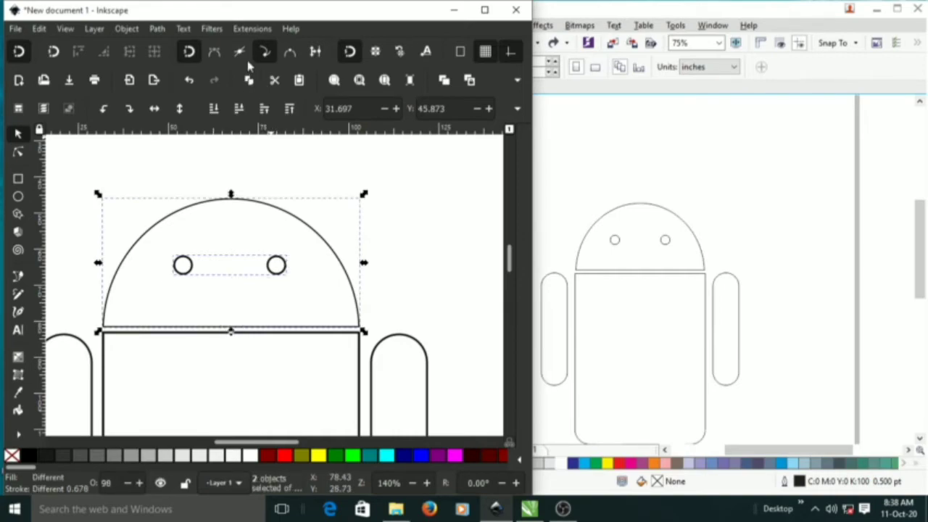
pyautogui.hotkey('ctrl', 'alt', 'h')
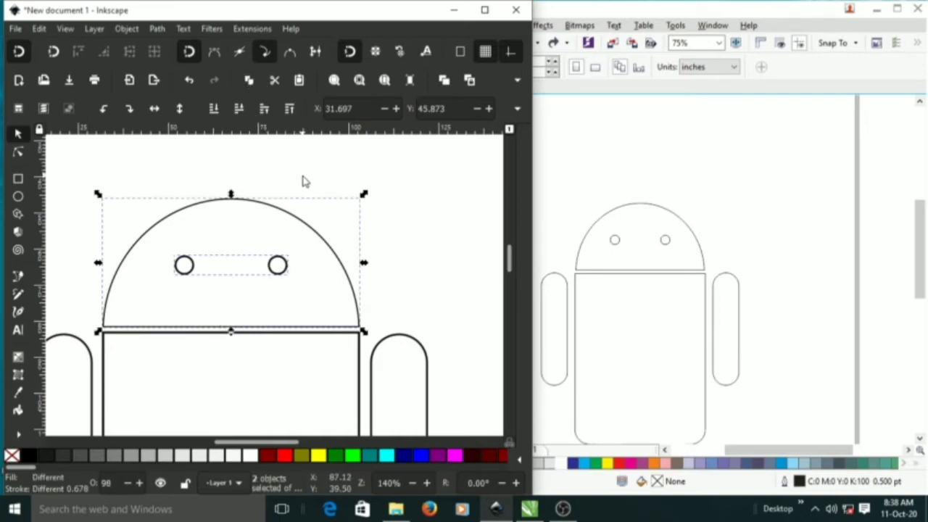
pyautogui.click(375, 182)
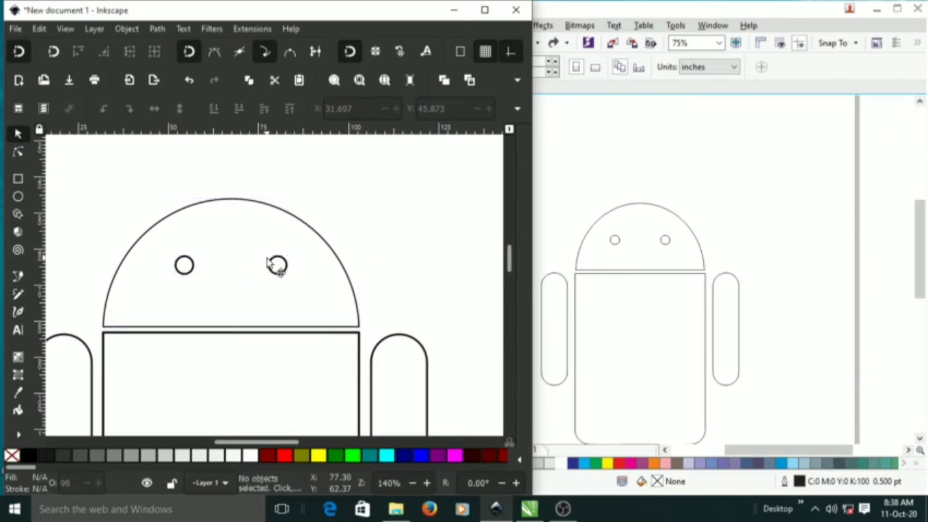
# Ungroup the centred pair of eyes in the Inkscape drawing
pyautogui.click(277, 265)
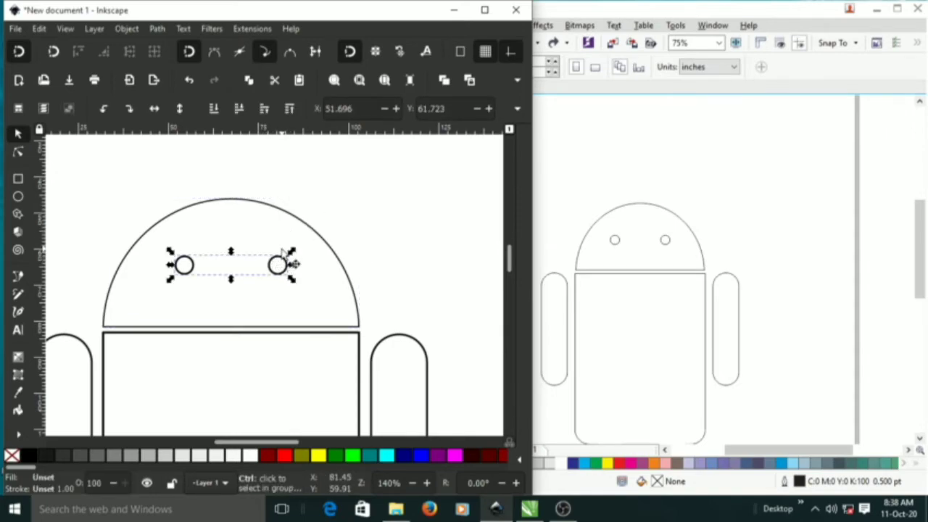
pyautogui.hotkey('ctrl', 'shift', 'g')
pyautogui.click(639, 240)
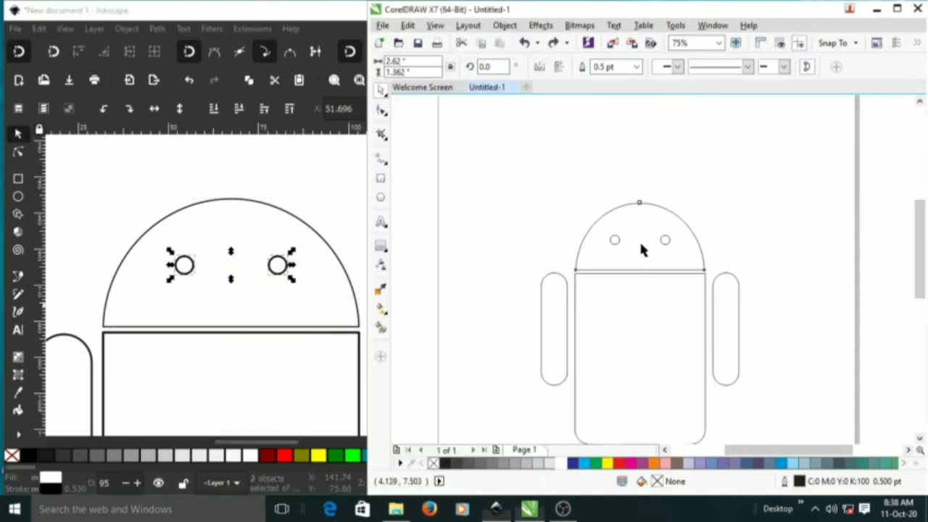
pyautogui.click(692, 227)
pyautogui.click(666, 240)
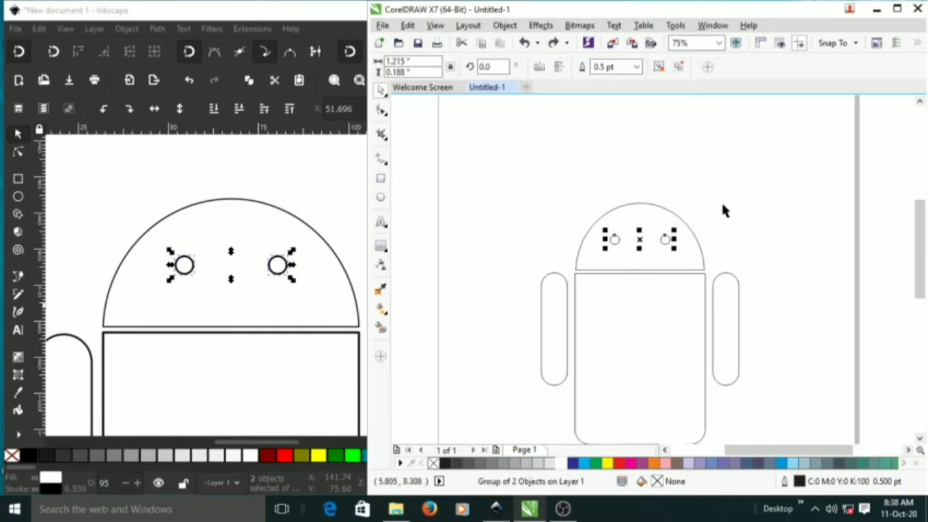
pyautogui.click(587, 174)
pyautogui.click(316, 182)
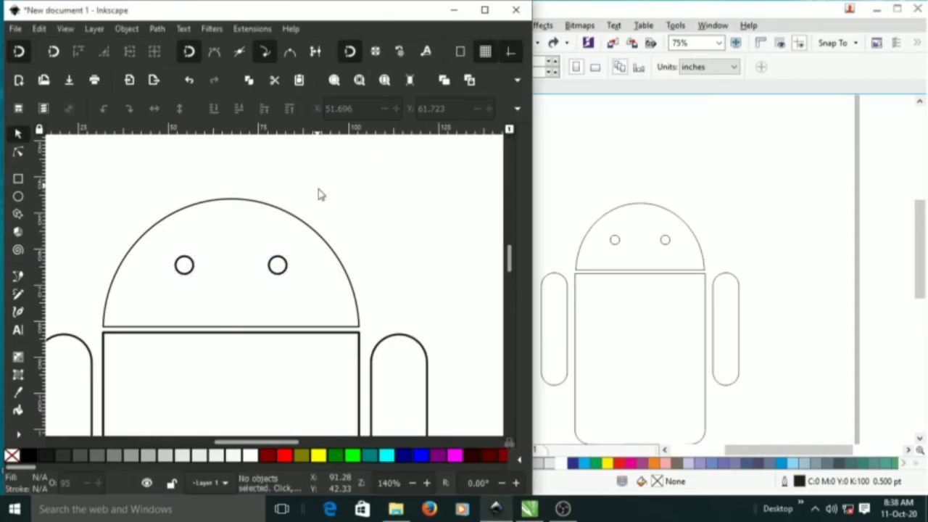
# Fill all parts of the Inkscape robot with dark green
pyautogui.scroll(-1, 419, 211)
pyautogui.scroll(2, 367, 203)
pyautogui.scroll(-2, 364, 190)
pyautogui.scroll(-3, 363, 187)
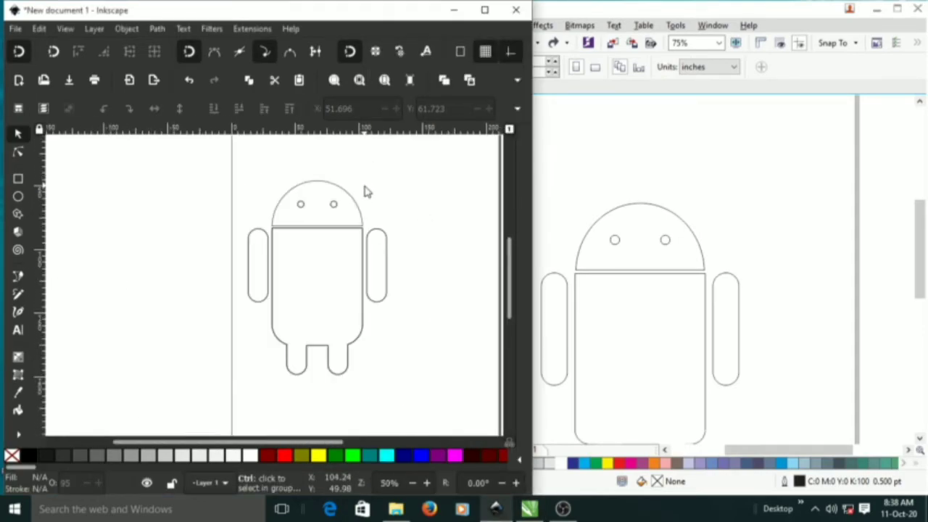
pyautogui.moveTo(444, 167); pyautogui.dragTo(214, 425)
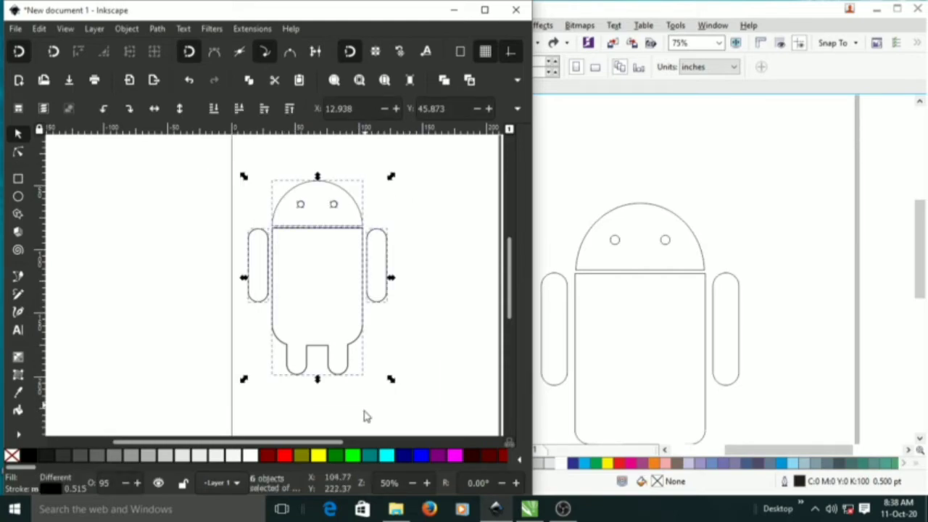
pyautogui.click(337, 455)
# Switch to CorelDRAW and fill the whole robot with green, C:100 M:0 Y:100 K:0
pyautogui.click(792, 163)
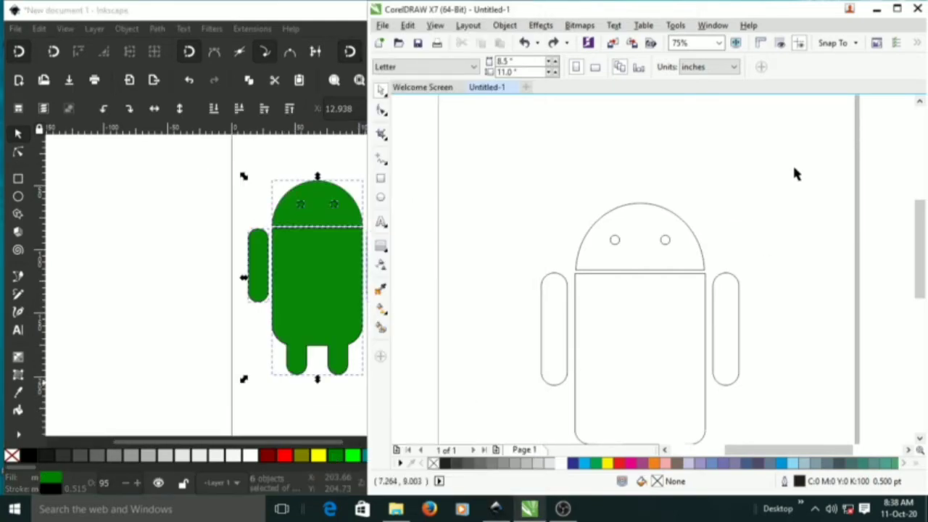
pyautogui.scroll(-4, 796, 167)
pyautogui.moveTo(807, 160); pyautogui.dragTo(703, 290)
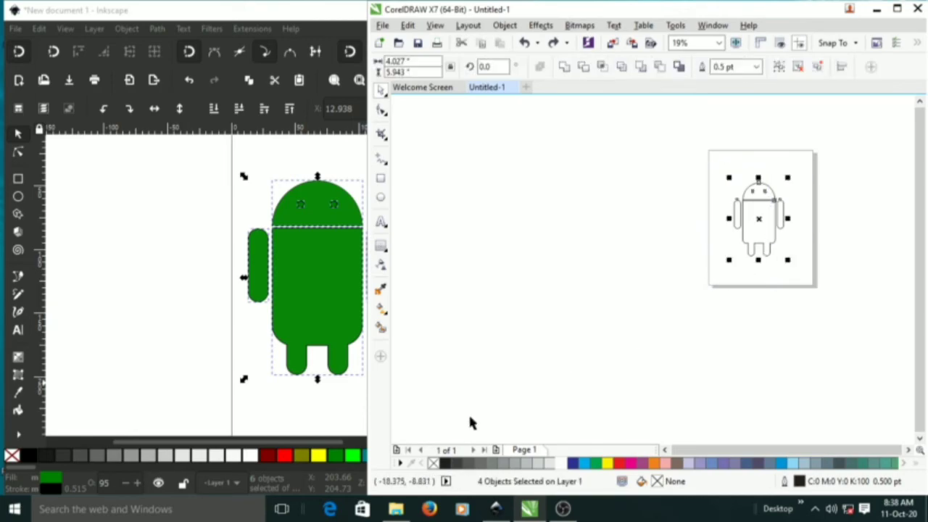
pyautogui.click(594, 464)
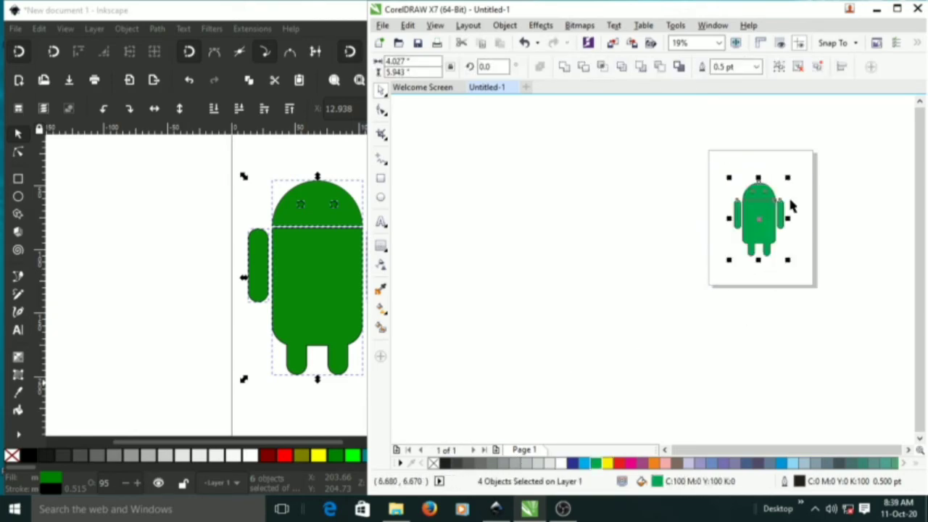
pyautogui.scroll(4, 768, 261)
pyautogui.click(789, 182)
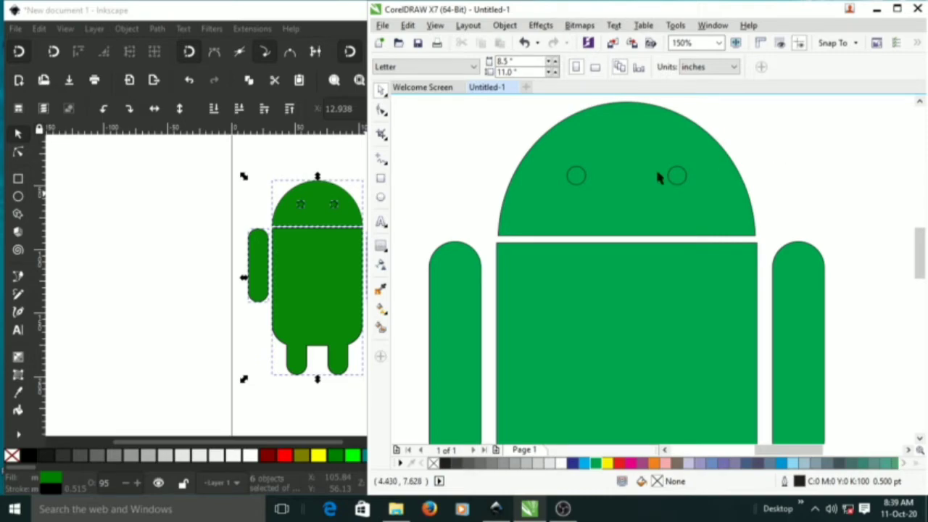
pyautogui.moveTo(677, 169); pyautogui.dragTo(666, 168)
pyautogui.hotkey('ctrl', 'z')
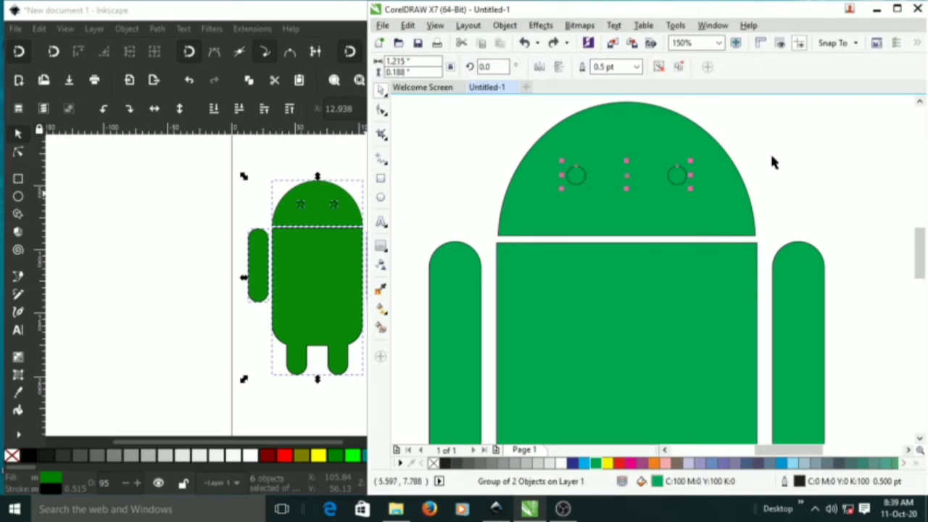
pyautogui.click(752, 174)
pyautogui.click(684, 174)
pyautogui.click(777, 155)
# Trim the head with the eye group and delete the leftover eye circles, leaving two eye holes
pyautogui.click(676, 177)
pyautogui.keyDown('shift'); pyautogui.click(651, 206); pyautogui.keyUp('shift')
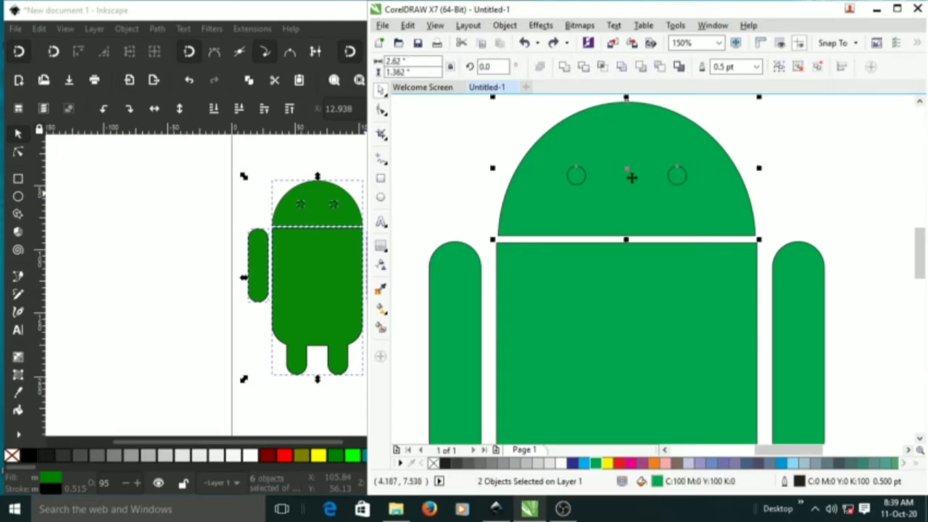
pyautogui.click(585, 67)
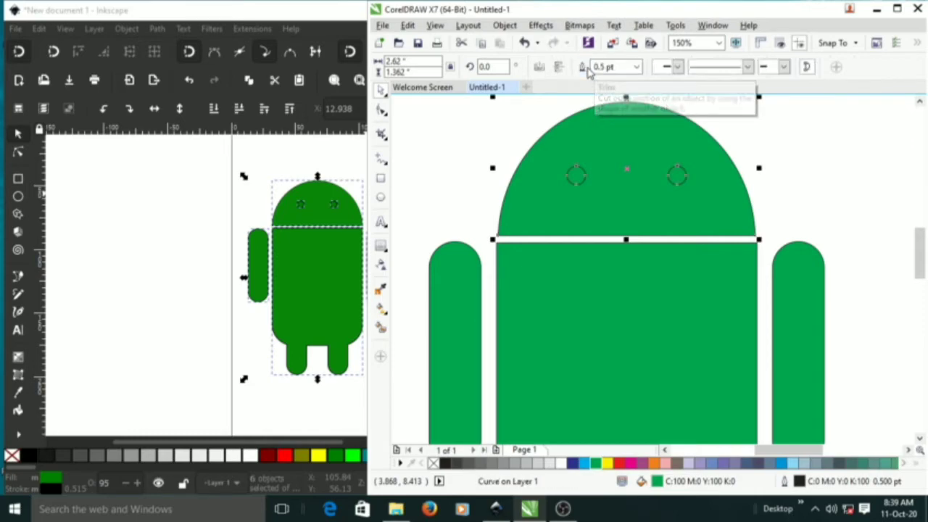
pyautogui.click(762, 137)
pyautogui.moveTo(676, 176); pyautogui.dragTo(812, 147)
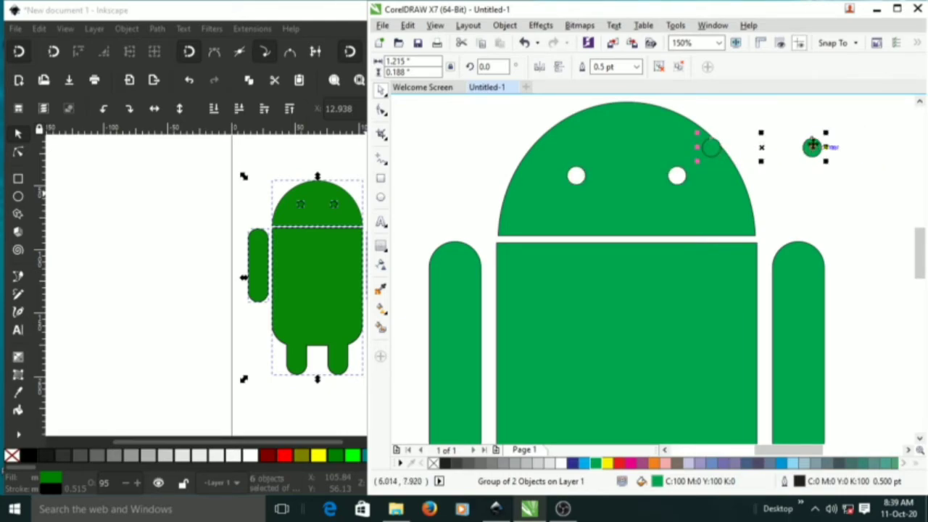
pyautogui.press('Delete')
# Switch to Inkscape and cut the right eye out of the head with the Difference operation
pyautogui.moveTo(296, 161); pyautogui.dragTo(230, 161)
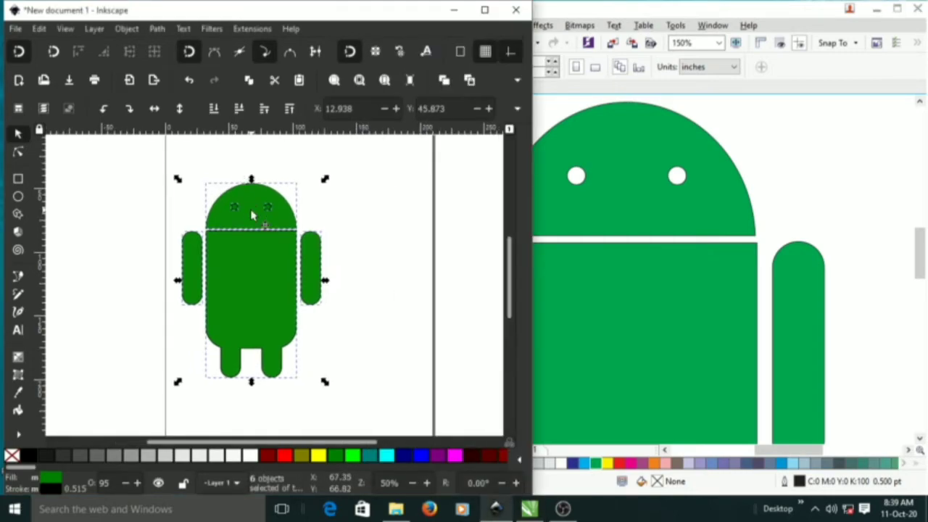
pyautogui.scroll(2, 253, 214)
pyautogui.scroll(2, 250, 266)
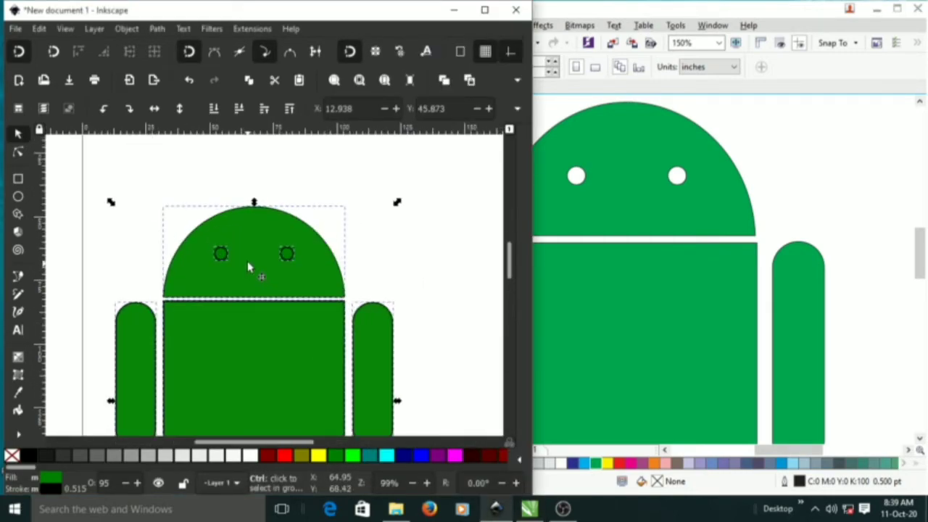
pyautogui.click(410, 203)
pyautogui.click(288, 253)
pyautogui.click(307, 238)
pyautogui.click(381, 217)
pyautogui.click(293, 256)
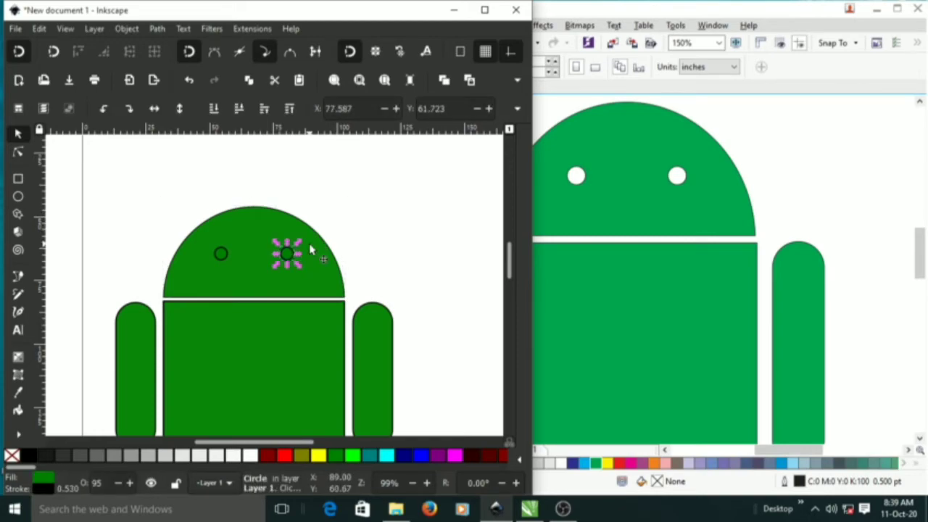
pyautogui.keyDown('shift'); pyautogui.click(307, 250); pyautogui.keyUp('shift')
pyautogui.click(157, 29)
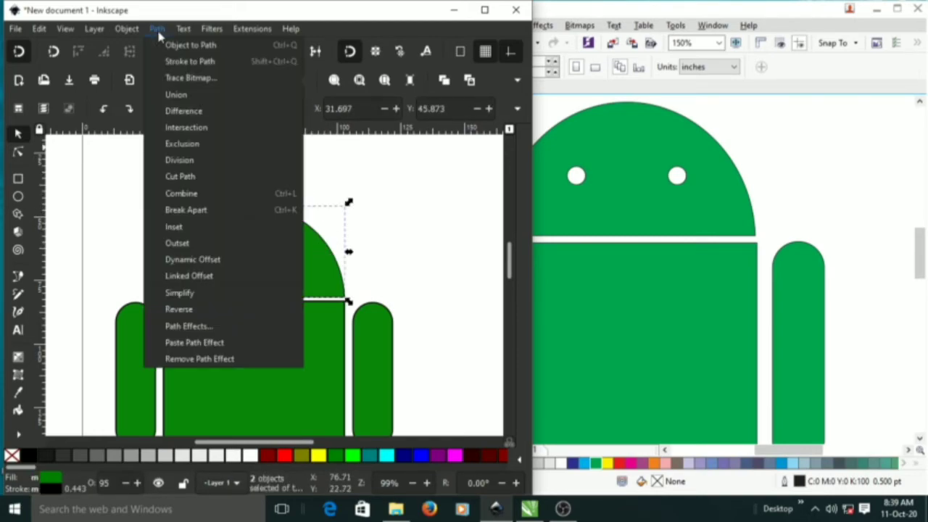
pyautogui.click(174, 109)
pyautogui.click(326, 179)
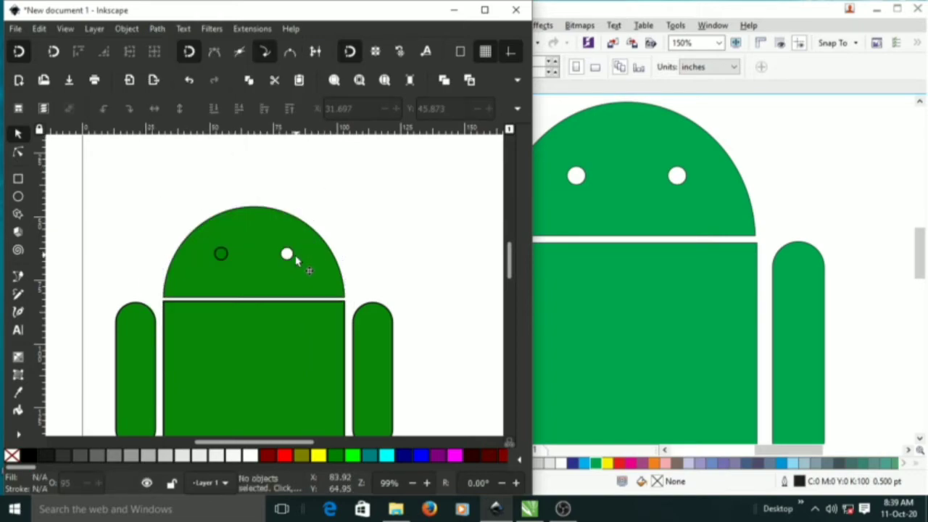
# Cut the left eye out of the head with the Difference operation
pyautogui.click(294, 259)
pyautogui.click(390, 216)
pyautogui.click(222, 254)
pyautogui.keyDown('shift'); pyautogui.click(256, 245); pyautogui.keyUp('shift')
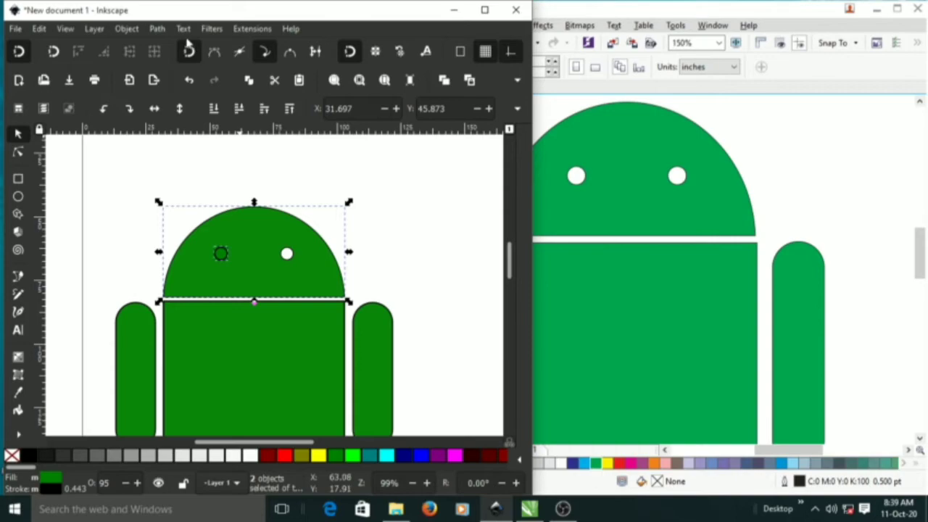
pyautogui.click(160, 30)
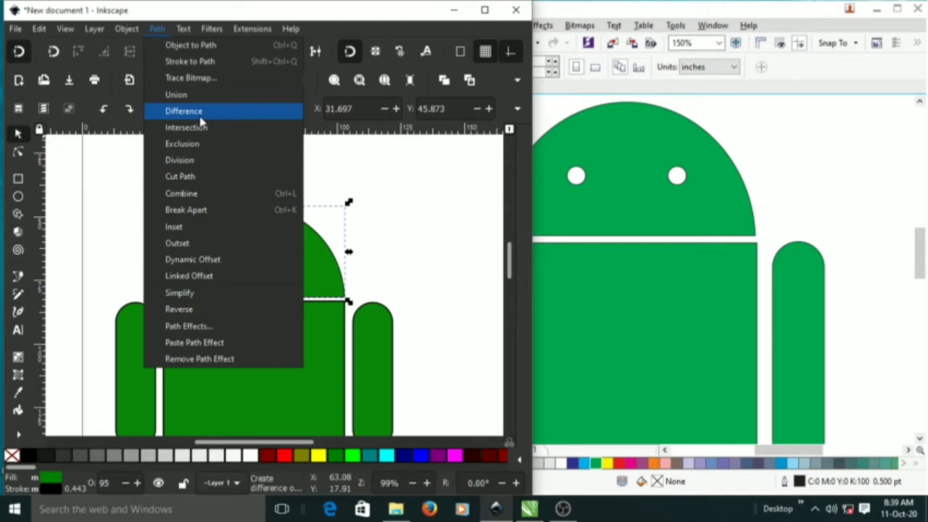
pyautogui.click(200, 113)
pyautogui.click(324, 181)
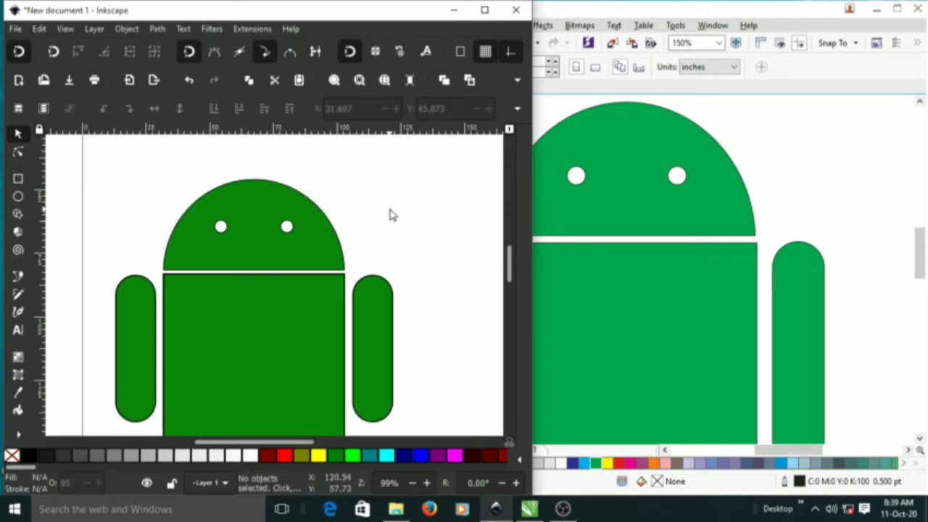
# Fit the whole robot in view in both programs and narrow the CorelDRAW window so the drawings sit side by side
pyautogui.scroll(-2, 397, 205)
pyautogui.click(758, 151)
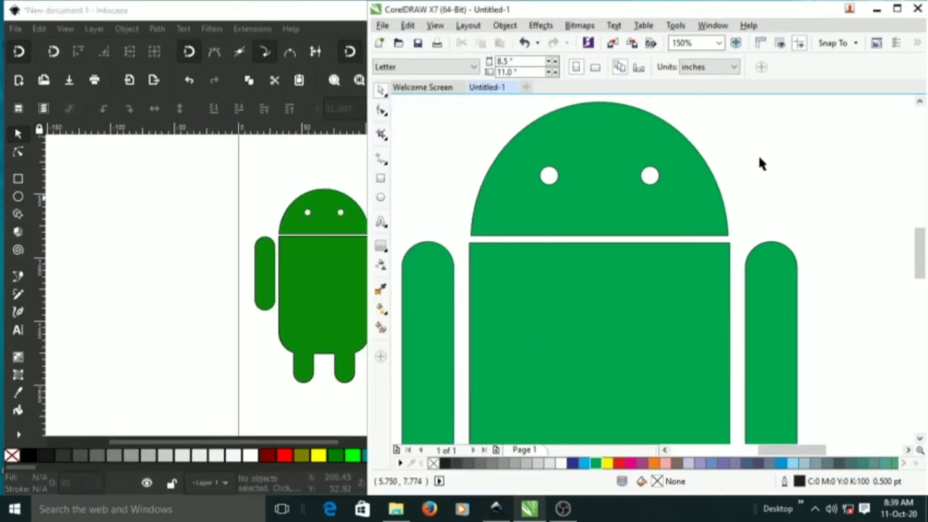
pyautogui.scroll(-3, 744, 165)
pyautogui.scroll(2, 740, 169)
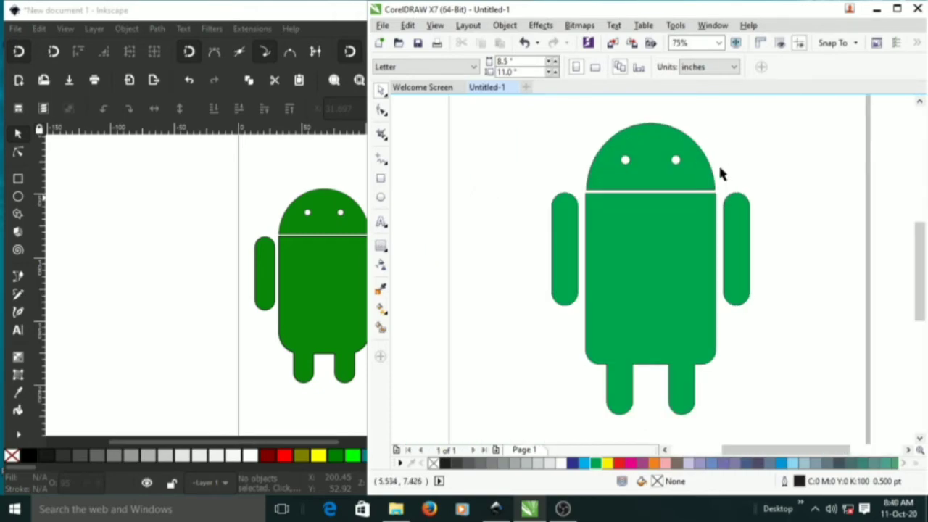
pyautogui.click(285, 181)
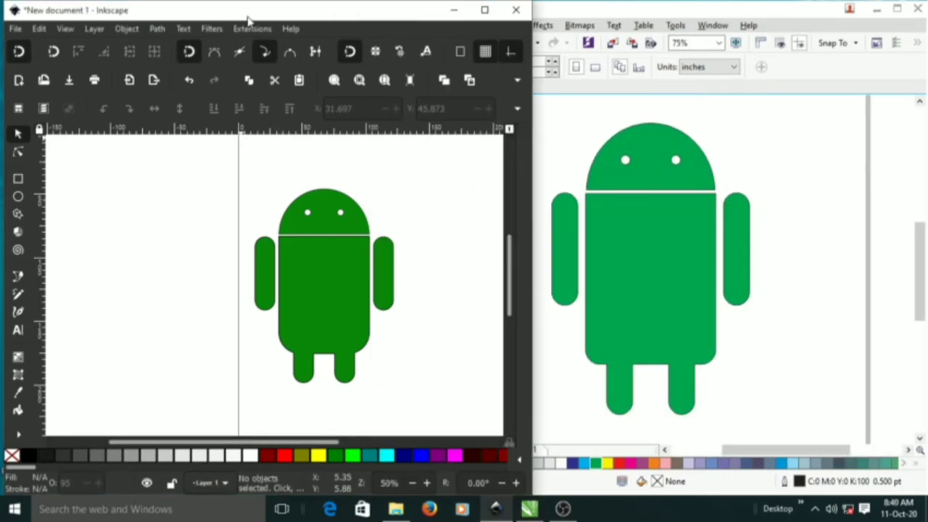
pyautogui.click(635, 5)
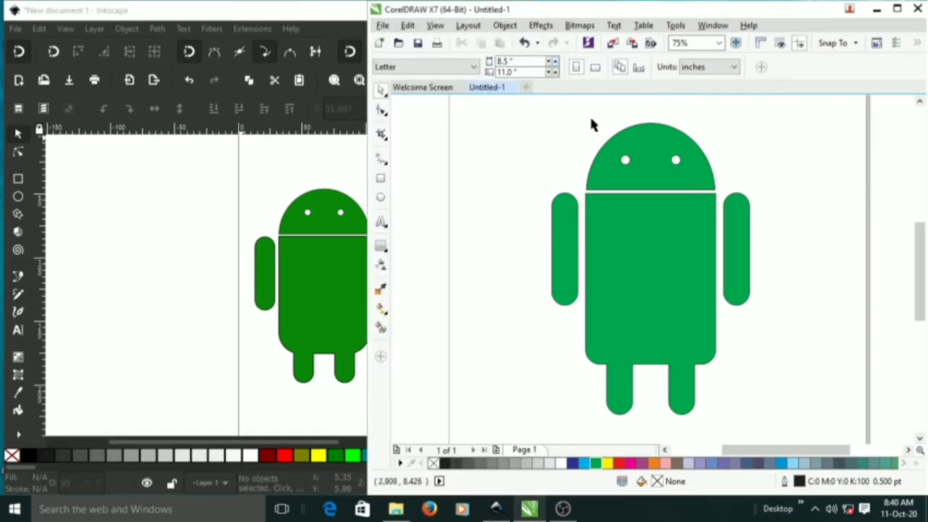
pyautogui.click(256, 182)
pyautogui.click(609, 110)
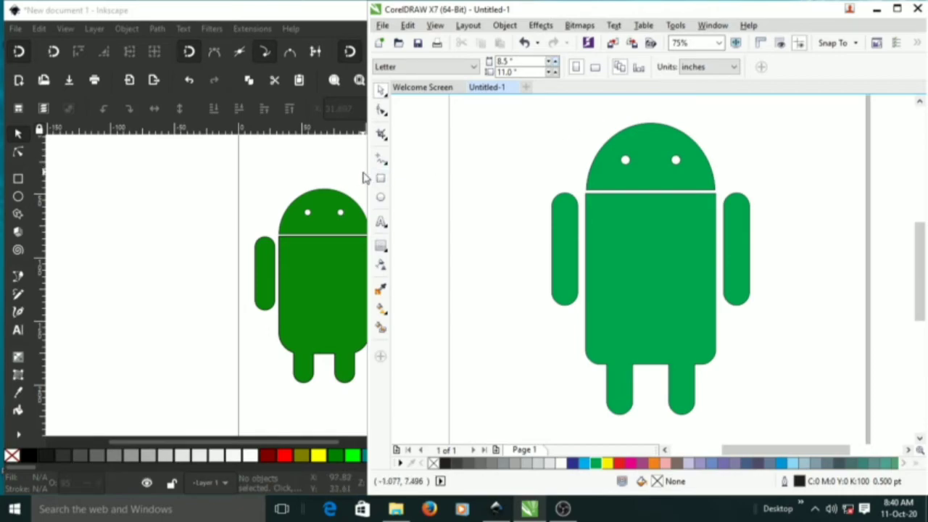
pyautogui.moveTo(370, 174); pyautogui.dragTo(445, 206)
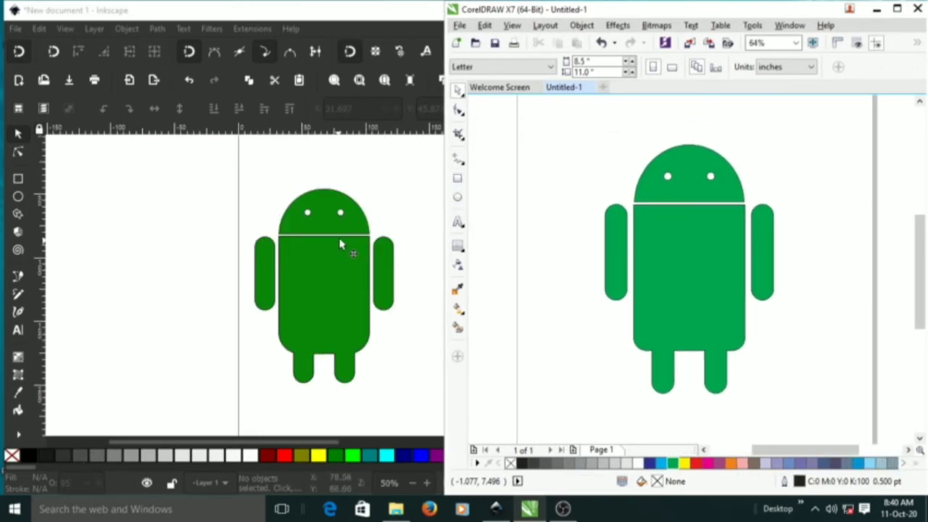
# Switch to Inkscape and draw a narrow upright rounded bar about 4.5 mm wide and 21.4 mm high, above the left arm
pyautogui.scroll(1, 355, 203)
pyautogui.scroll(2, 351, 202)
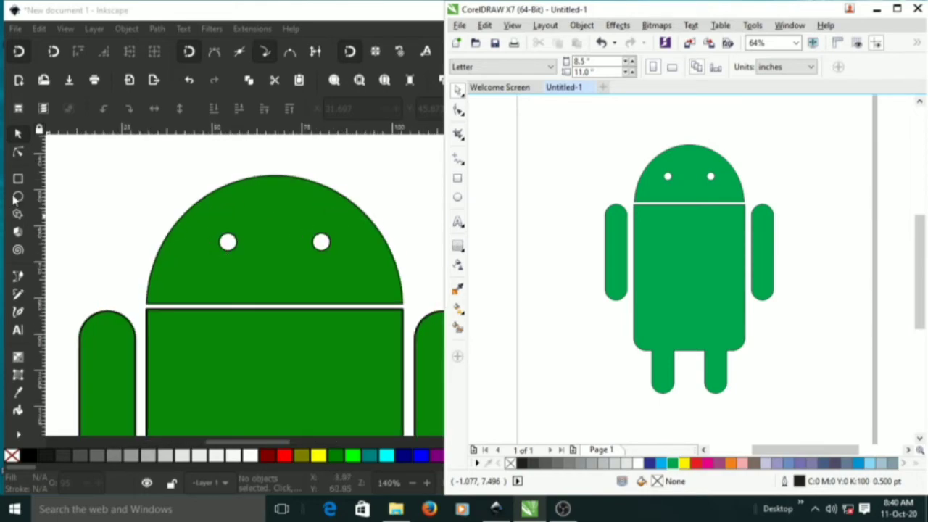
pyautogui.click(18, 180)
pyautogui.moveTo(94, 166); pyautogui.dragTo(112, 245)
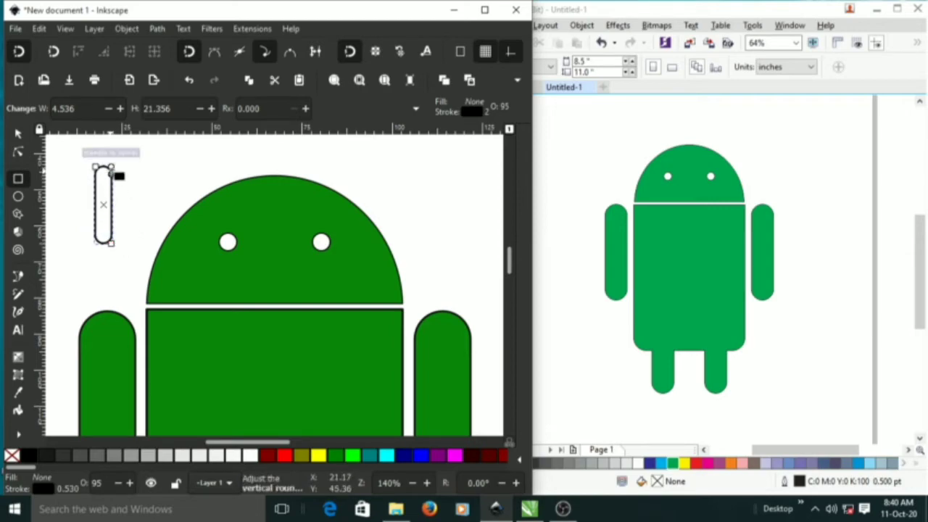
# Draw two sample rounded rectangles, one on each side of the head, and fill both with red (#FF0000)
pyautogui.moveTo(128, 150); pyautogui.dragTo(149, 196)
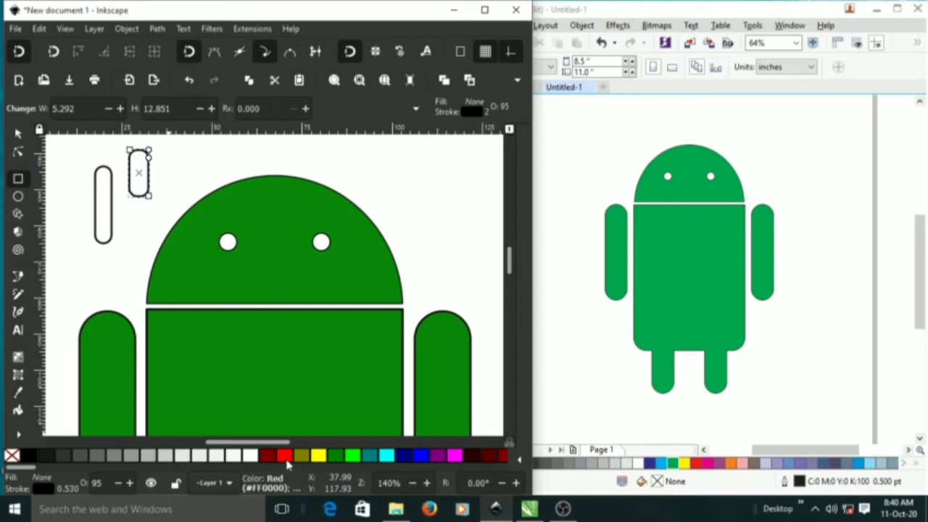
pyautogui.click(284, 454)
pyautogui.moveTo(412, 164); pyautogui.dragTo(447, 228)
pyautogui.click(284, 454)
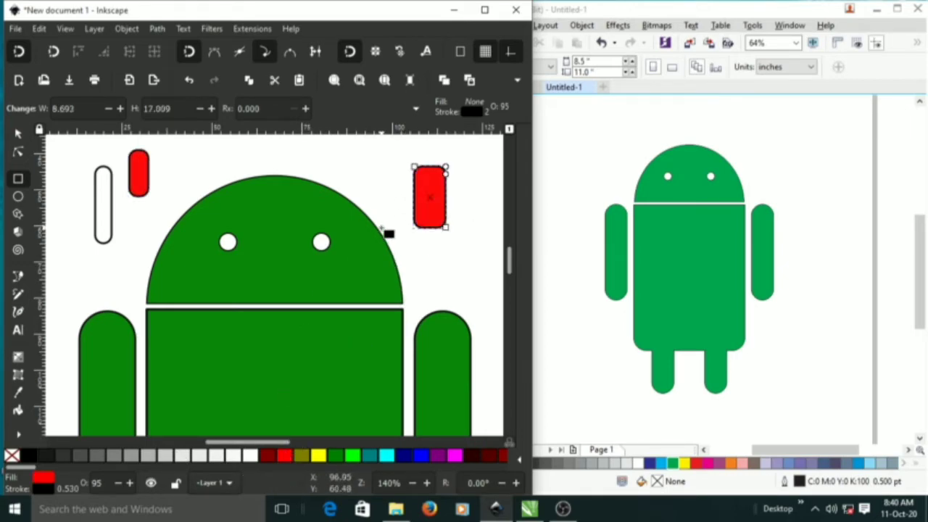
# Draw more sample rounded rectangles around the red ones and fill the one beside the antenna bar with dark red
pyautogui.moveTo(371, 157); pyautogui.dragTo(390, 210)
pyautogui.moveTo(445, 166); pyautogui.dragTo(469, 222)
pyautogui.moveTo(468, 260); pyautogui.dragTo(469, 262)
pyautogui.click(430, 191)
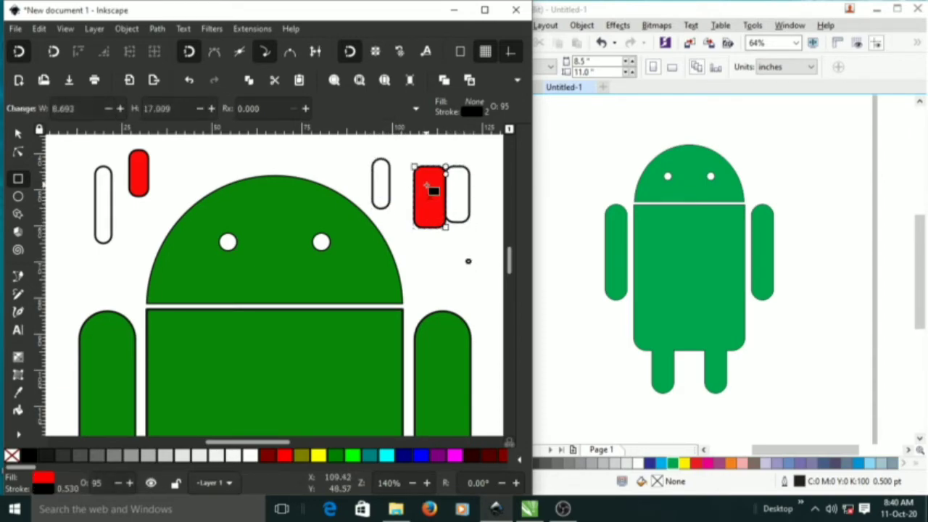
pyautogui.moveTo(112, 166); pyautogui.dragTo(130, 196)
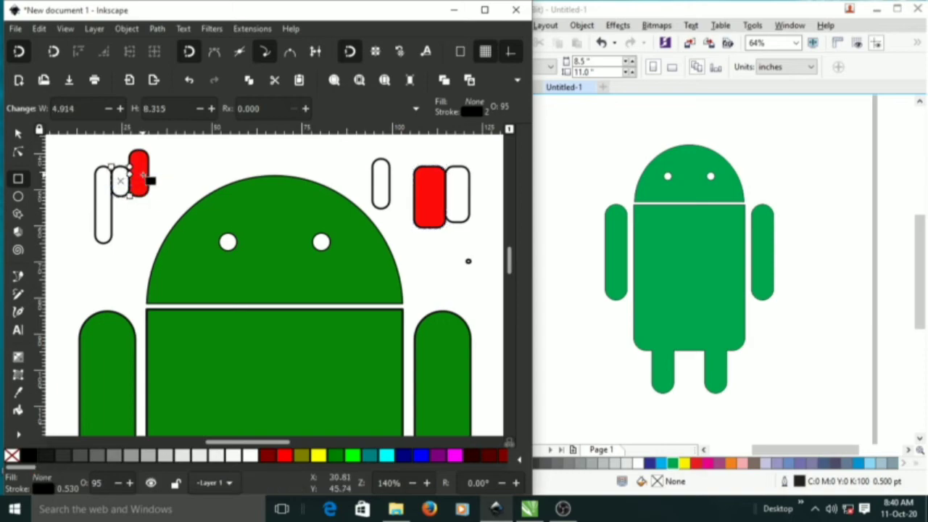
pyautogui.click(267, 454)
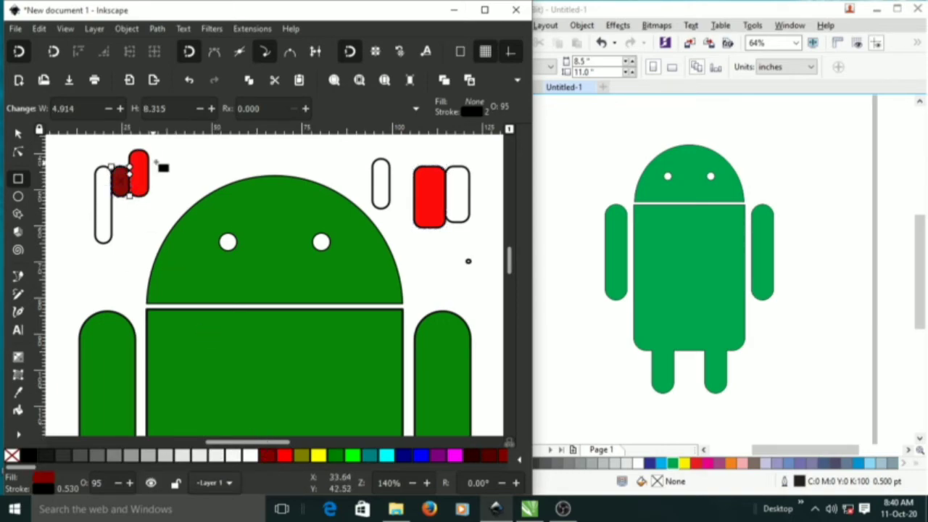
pyautogui.moveTo(148, 150); pyautogui.dragTo(198, 179)
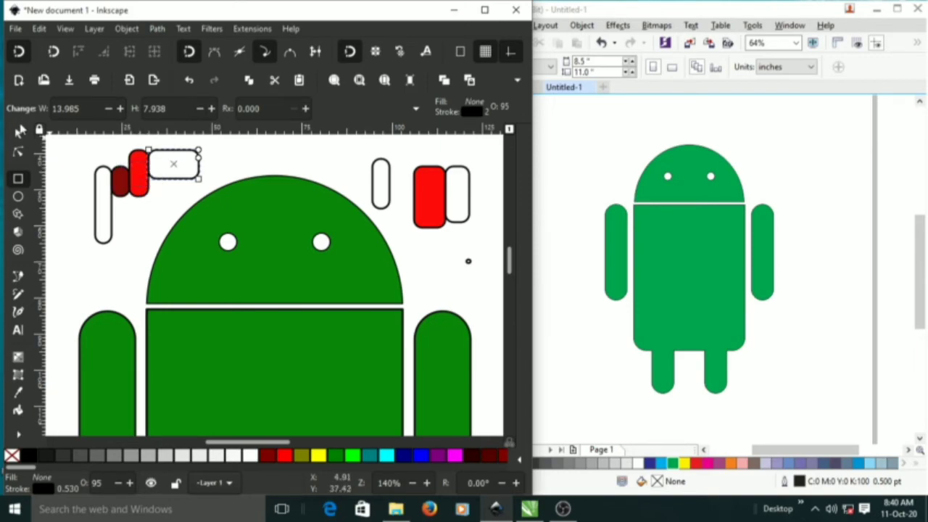
# Delete the larger sample rectangles on both sides of the head, keeping the narrow antenna bar
pyautogui.click(18, 133)
pyautogui.moveTo(66, 160); pyautogui.dragTo(154, 204)
pyautogui.click(196, 163)
pyautogui.press('Delete')
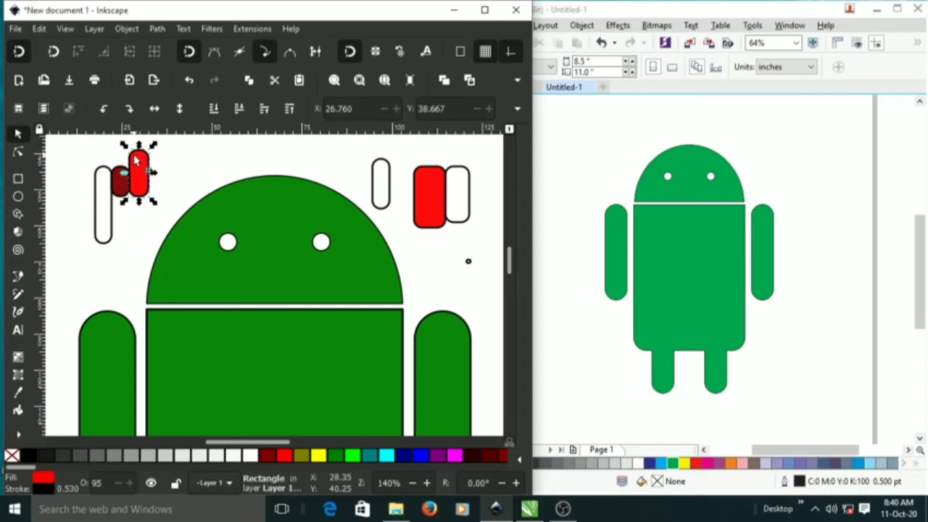
pyautogui.click(136, 161)
pyautogui.press('Delete')
pyautogui.click(122, 182)
pyautogui.press('Delete')
pyautogui.press('Delete')
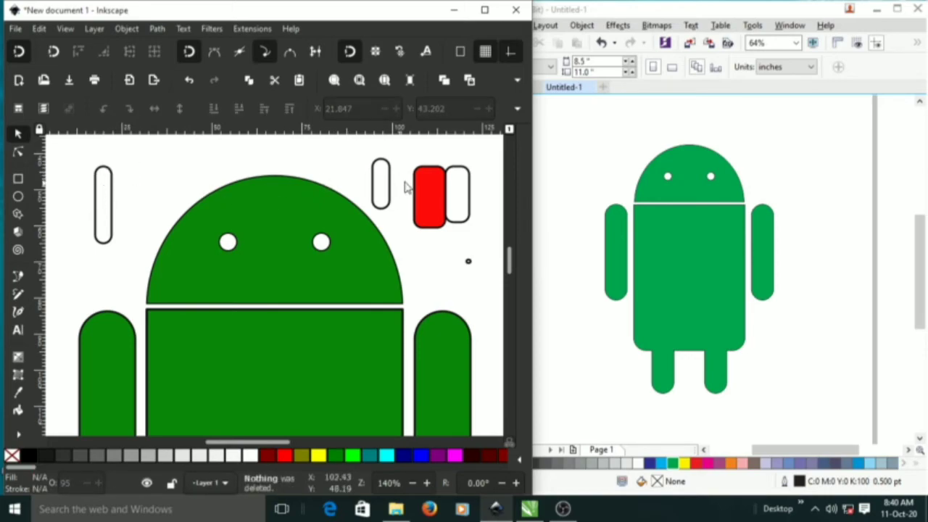
pyautogui.moveTo(485, 151); pyautogui.dragTo(366, 240)
pyautogui.press('Delete')
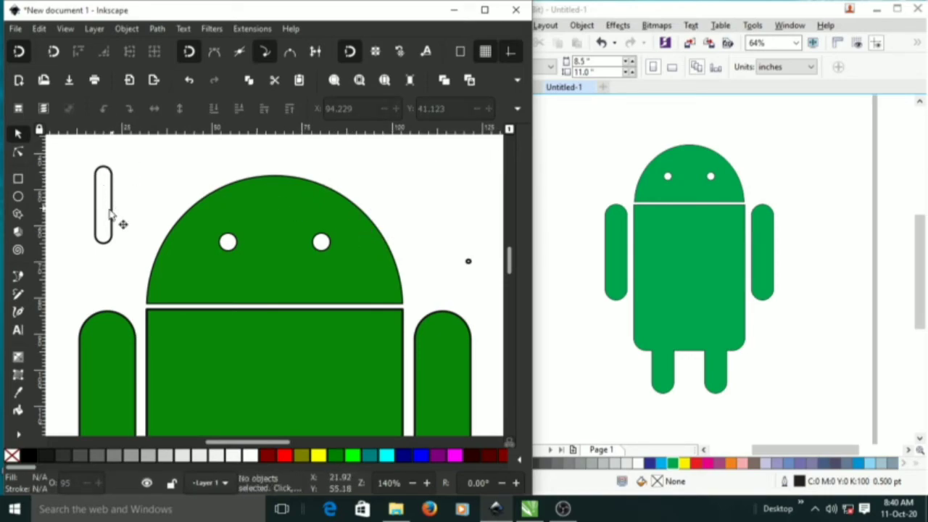
pyautogui.click(113, 212)
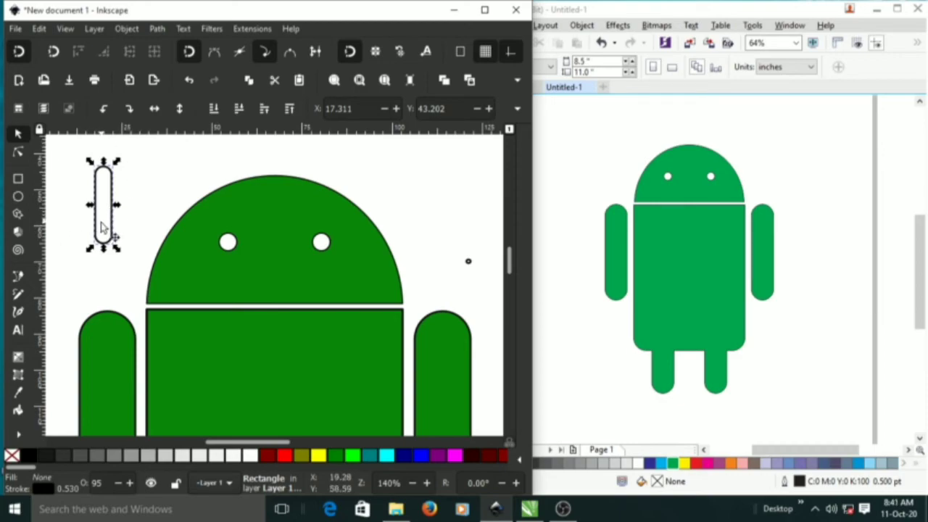
pyautogui.click(19, 153)
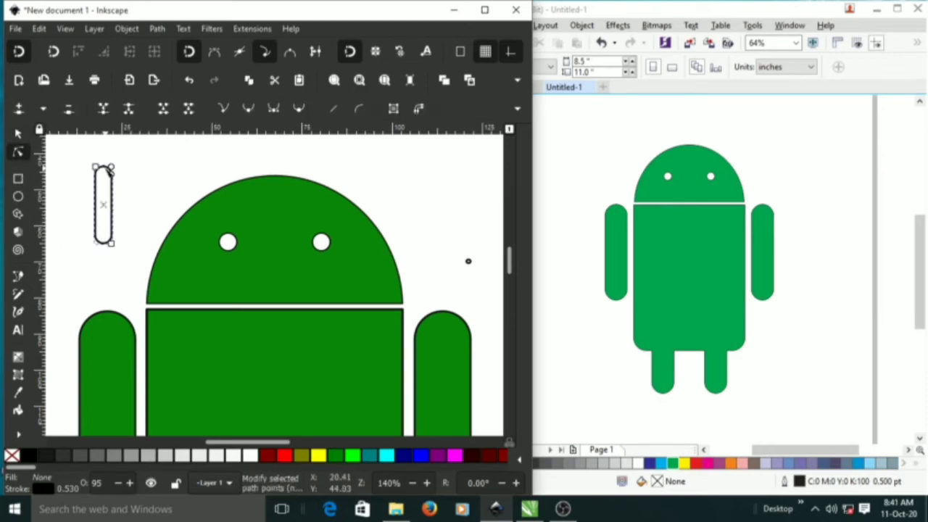
pyautogui.click(118, 152)
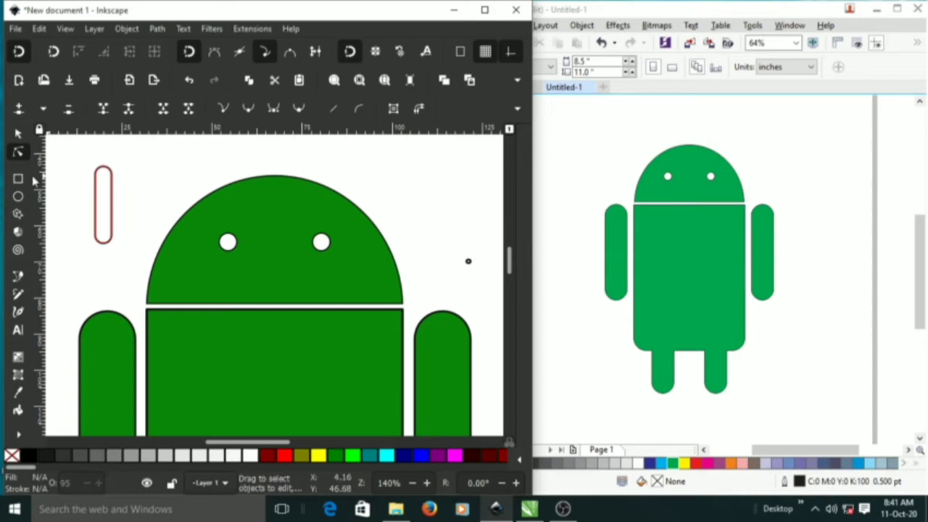
pyautogui.click(161, 160)
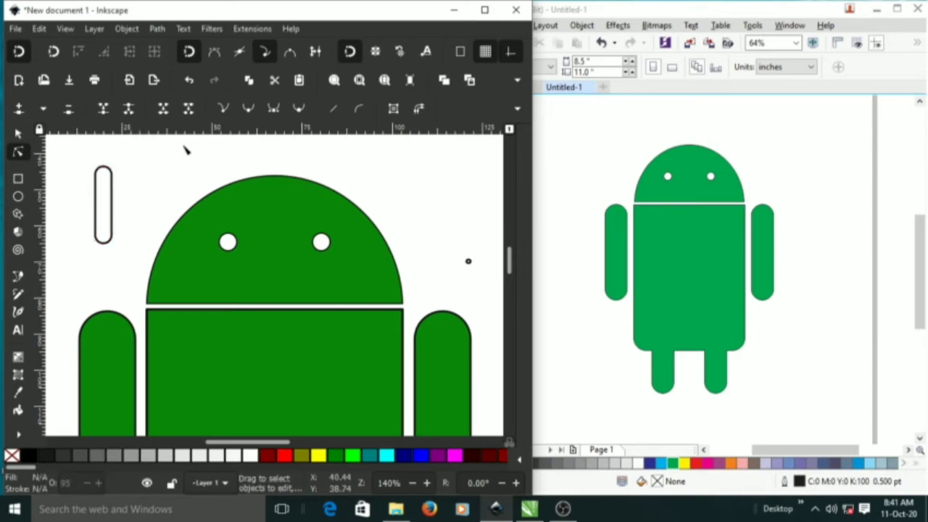
# Maximize the Inkscape window, try transforming the antenna bar with its rotation handles, and undo the changes
pyautogui.click(484, 11)
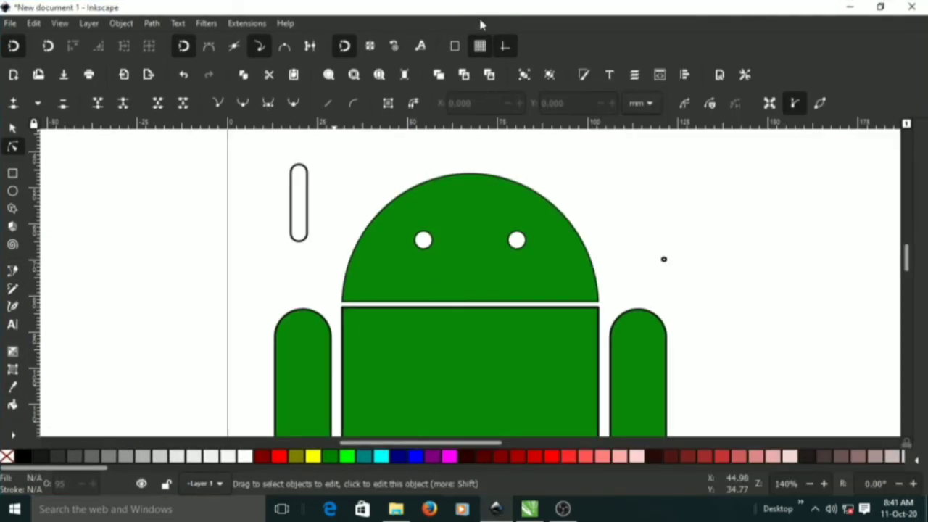
pyautogui.click(294, 196)
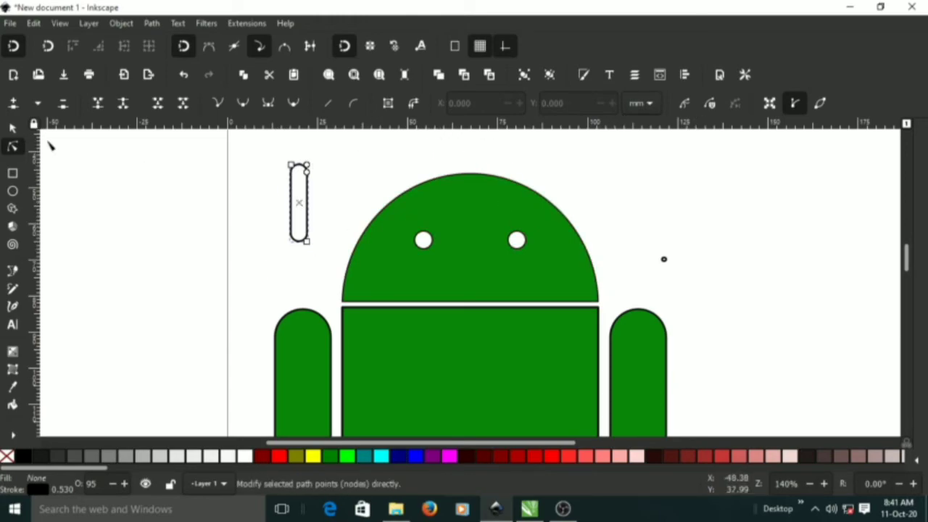
pyautogui.click(13, 129)
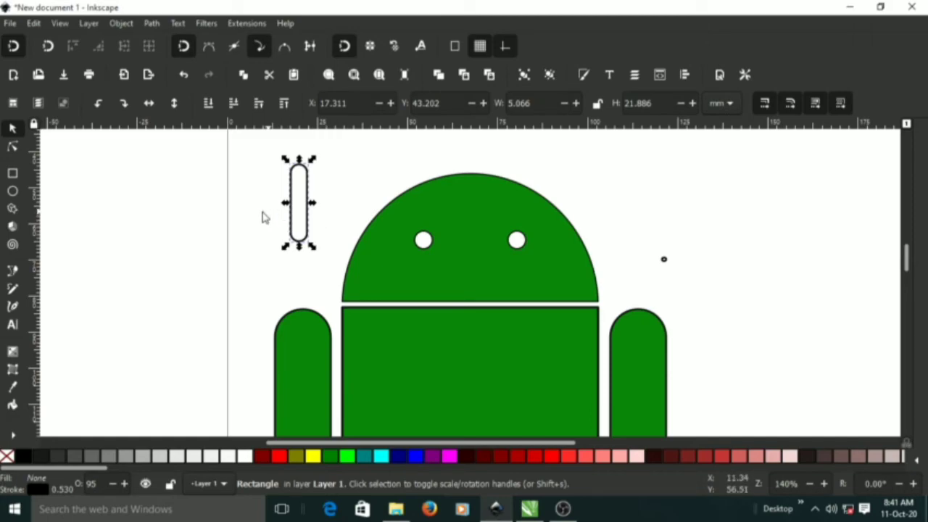
pyautogui.click(188, 207)
pyautogui.click(293, 209)
pyautogui.click(300, 210)
pyautogui.moveTo(316, 248); pyautogui.dragTo(330, 322)
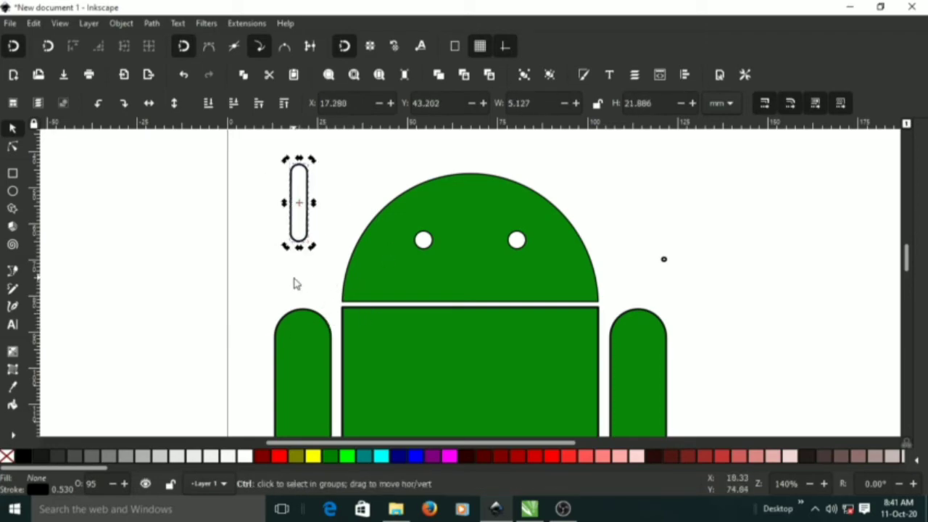
pyautogui.hotkey('ctrl', 'z')
pyautogui.hotkey('ctrl', 'z')
# Delete the tiny stray shape to the right of the head
pyautogui.click(706, 183)
pyautogui.moveTo(708, 145); pyautogui.dragTo(488, 285)
pyautogui.press('Delete')
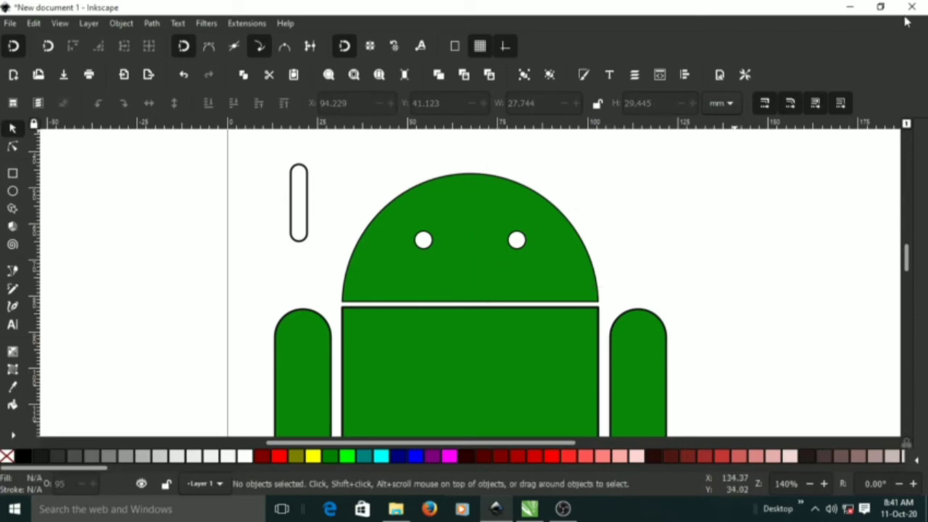
# Restore the Inkscape window from full screen and stretch its height so it fits beside the CorelDRAW window
pyautogui.click(880, 6)
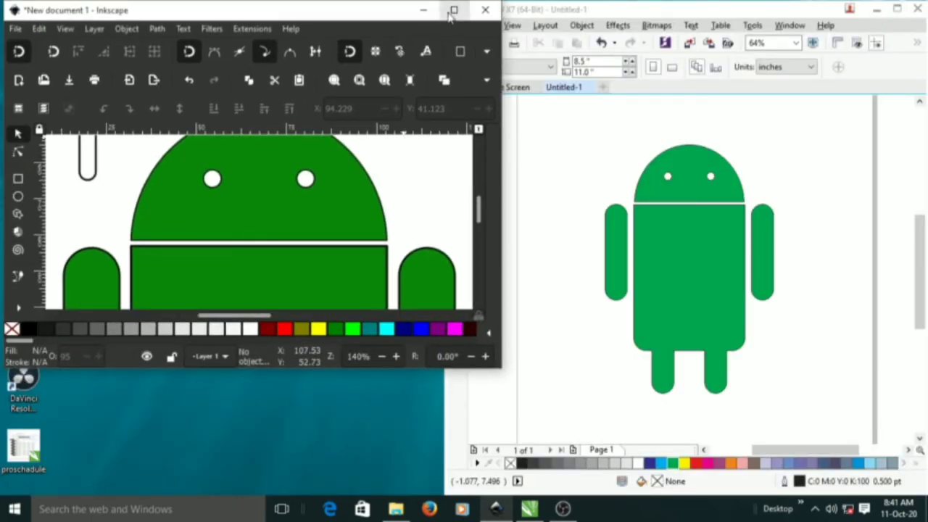
pyautogui.click(451, 15)
pyautogui.click(883, 11)
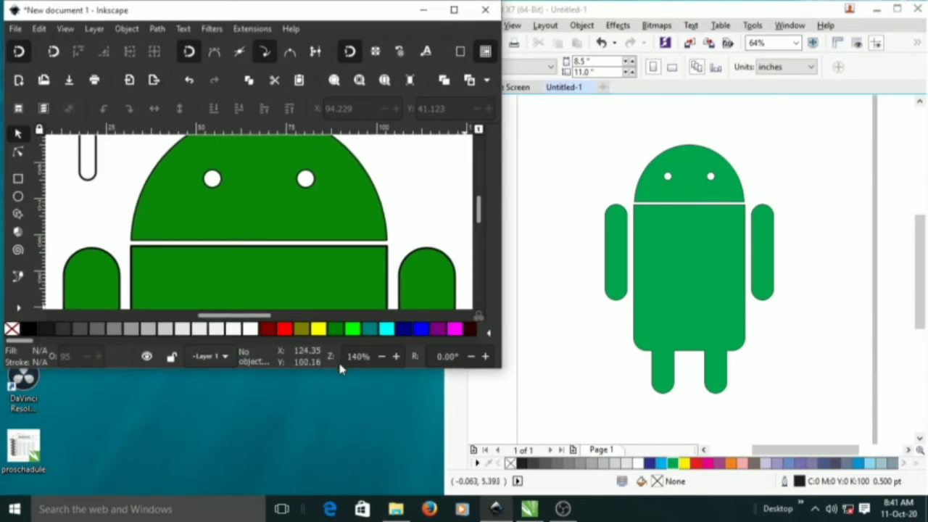
pyautogui.moveTo(337, 370); pyautogui.dragTo(336, 495)
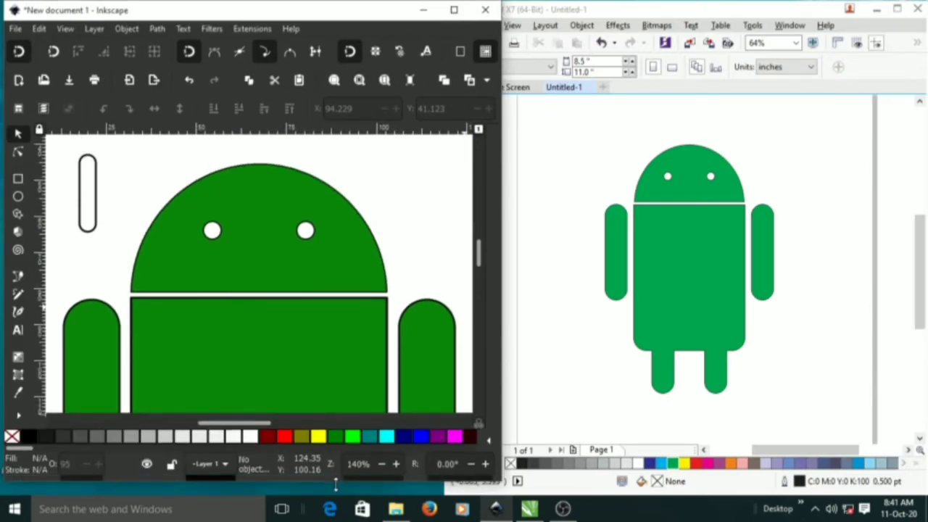
# Shorten the antenna bar to about 20.2 mm high
pyautogui.click(96, 209)
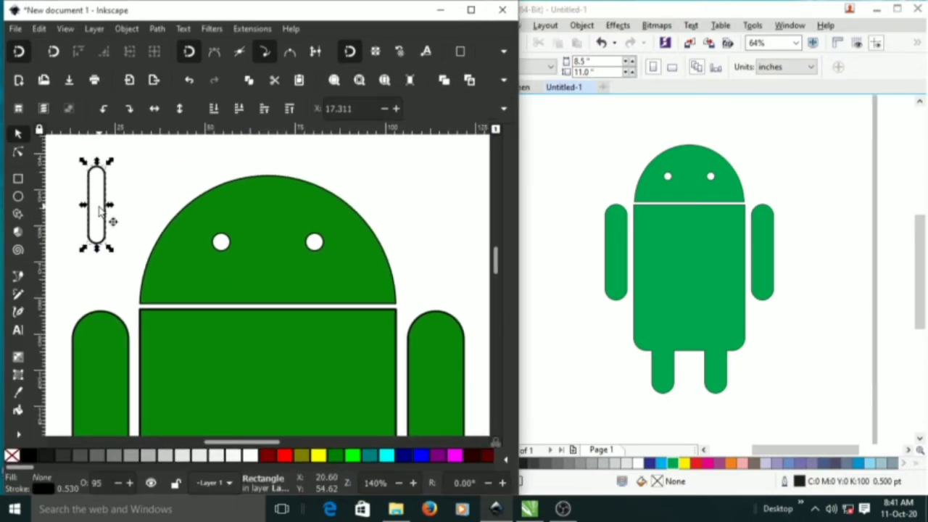
pyautogui.click(118, 195)
pyautogui.click(104, 202)
pyautogui.moveTo(110, 162); pyautogui.dragTo(114, 168)
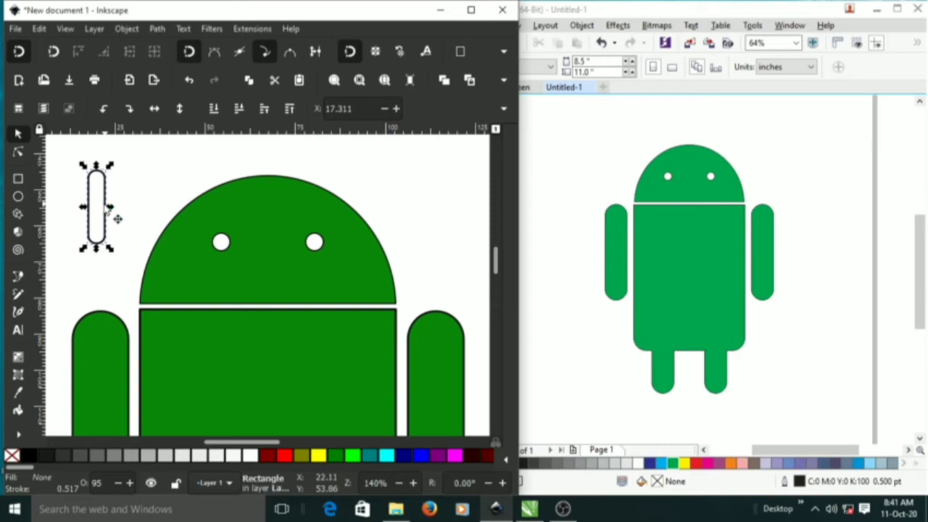
# Rotate the antenna bar counterclockwise so its upper end leans left and its lower end slants toward the head
pyautogui.press('r')
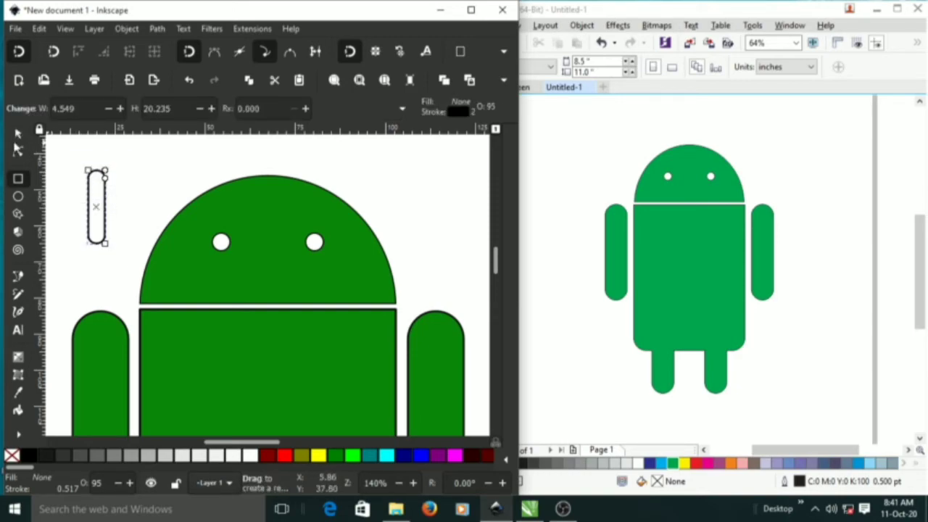
pyautogui.click(15, 136)
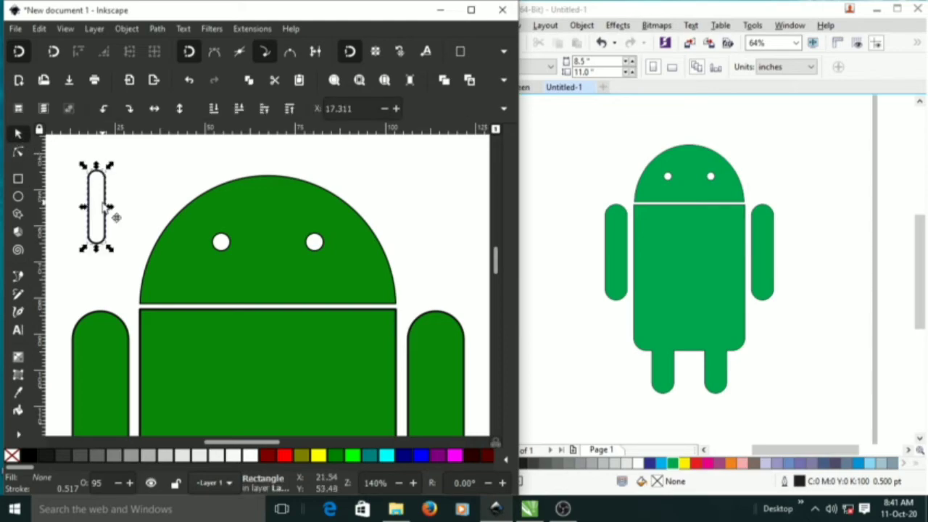
pyautogui.doubleClick(100, 201)
pyautogui.click(19, 135)
pyautogui.click(98, 196)
pyautogui.click(103, 199)
pyautogui.click(104, 201)
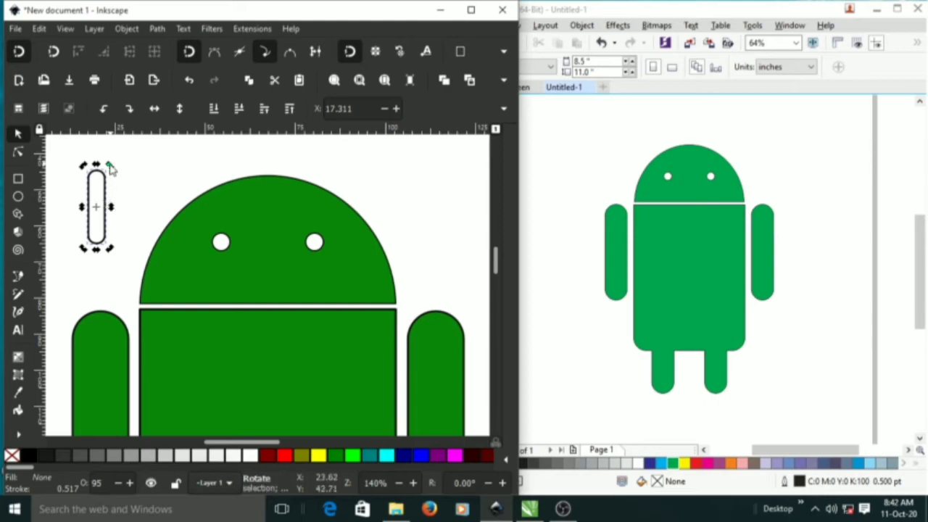
pyautogui.moveTo(109, 168)
pyautogui.mouseDown()
pyautogui.moveTo(102, 160)
pyautogui.moveTo(106, 174)
pyautogui.moveTo(94, 162)
pyautogui.moveTo(86, 168)
pyautogui.moveTo(100, 167)
pyautogui.mouseUp()
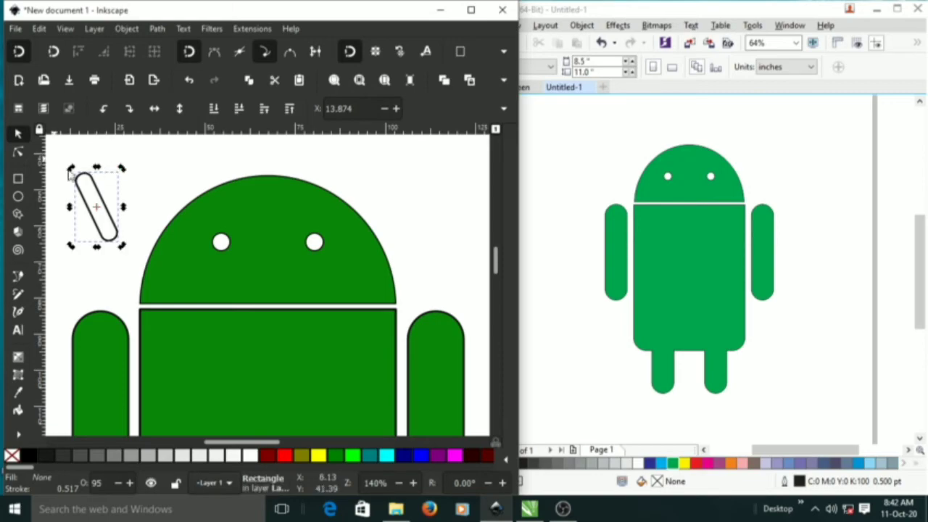
# Move the tilted antenna bar so its lower end overlaps the head's upper-left edge
pyautogui.click(99, 246)
pyautogui.click(104, 210)
pyautogui.moveTo(104, 209); pyautogui.dragTo(204, 185)
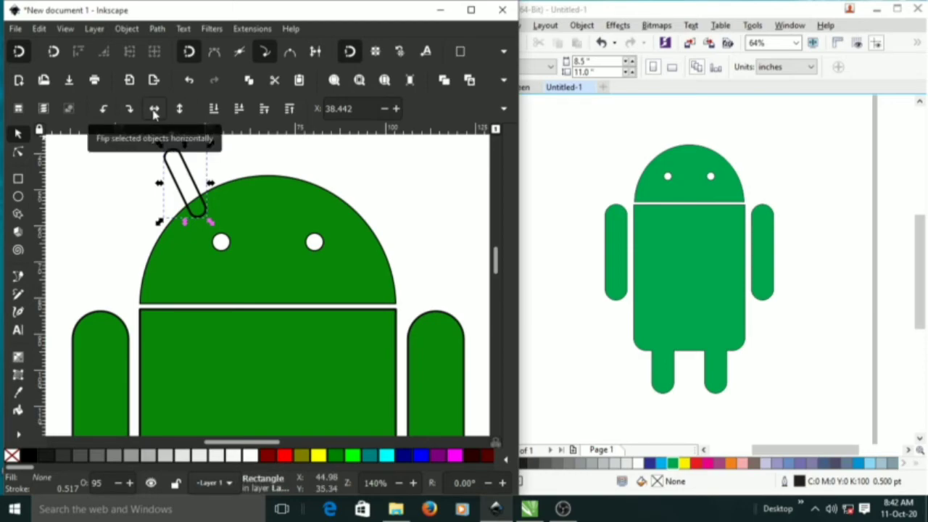
# Place a horizontally flipped duplicate of the antenna on the head's upper-right edge
pyautogui.click(154, 110)
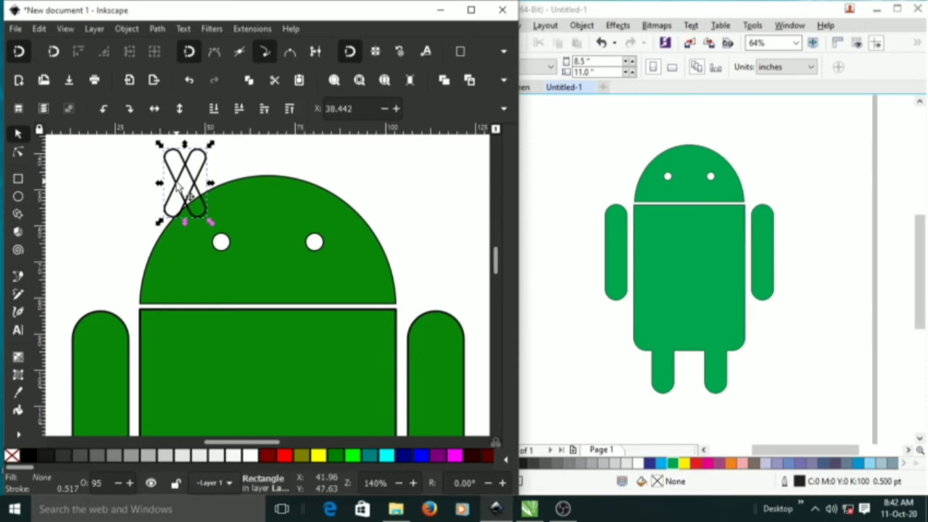
pyautogui.moveTo(184, 185); pyautogui.dragTo(360, 173)
pyautogui.hotkey('ctrl', 'z')
pyautogui.click(234, 167)
# Group the two antennas and centre the group horizontally on the head
pyautogui.click(199, 163)
pyautogui.keyDown('shift'); pyautogui.click(205, 190); pyautogui.keyUp('shift')
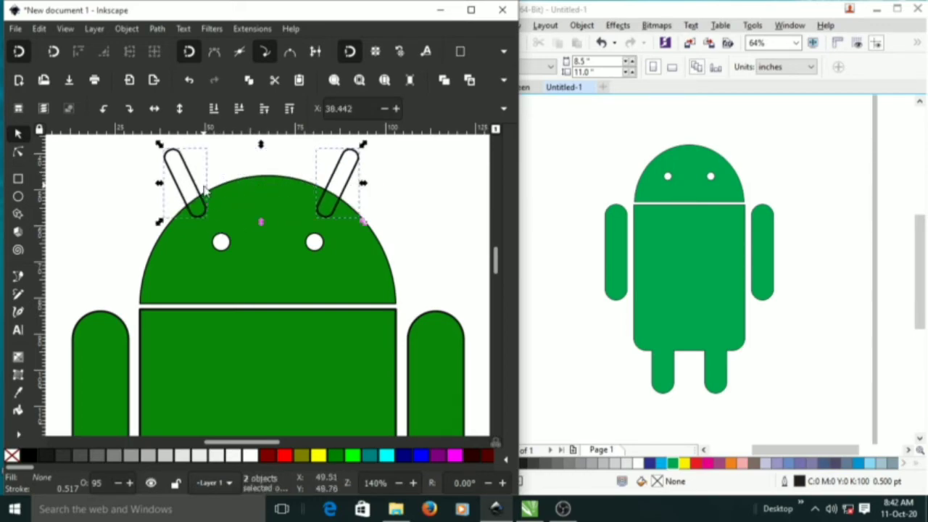
pyautogui.hotkey('ctrl', 'g')
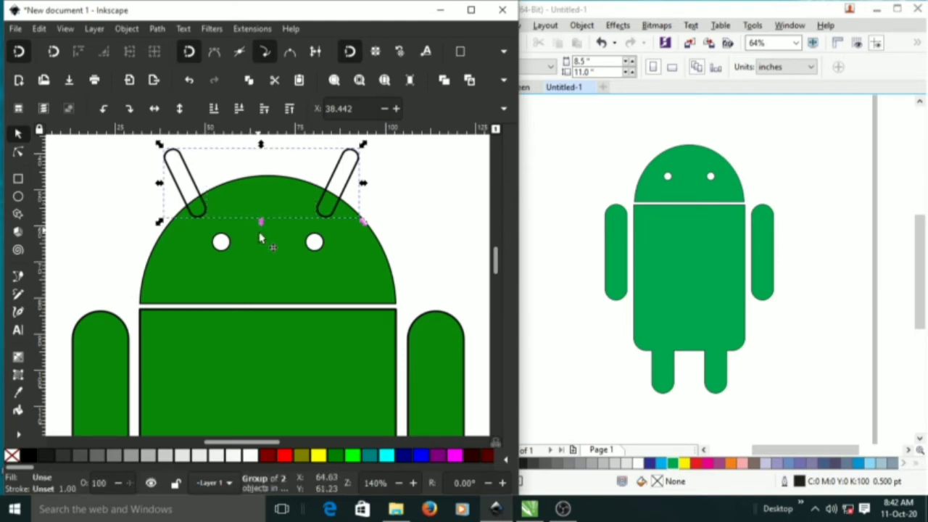
pyautogui.keyDown('shift'); pyautogui.click(279, 275); pyautogui.keyUp('shift')
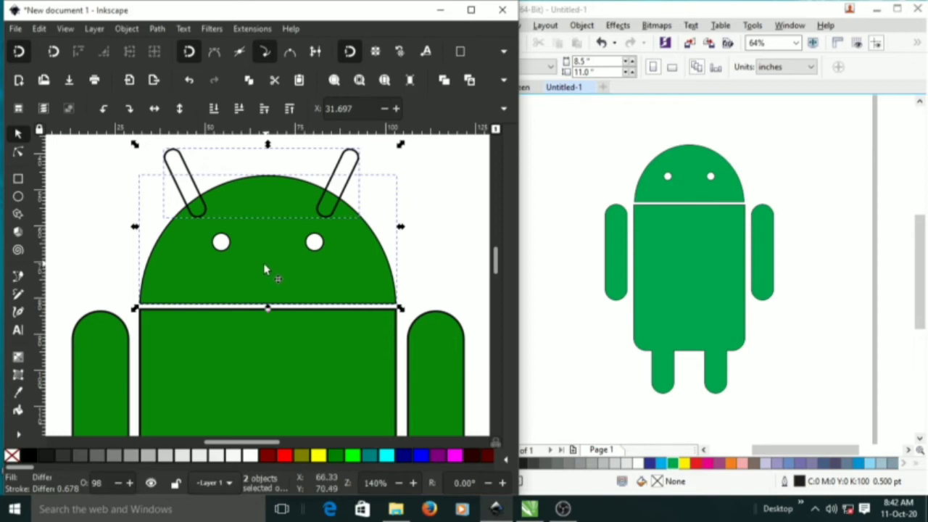
pyautogui.hotkey('ctrl', 'alt', 'h')
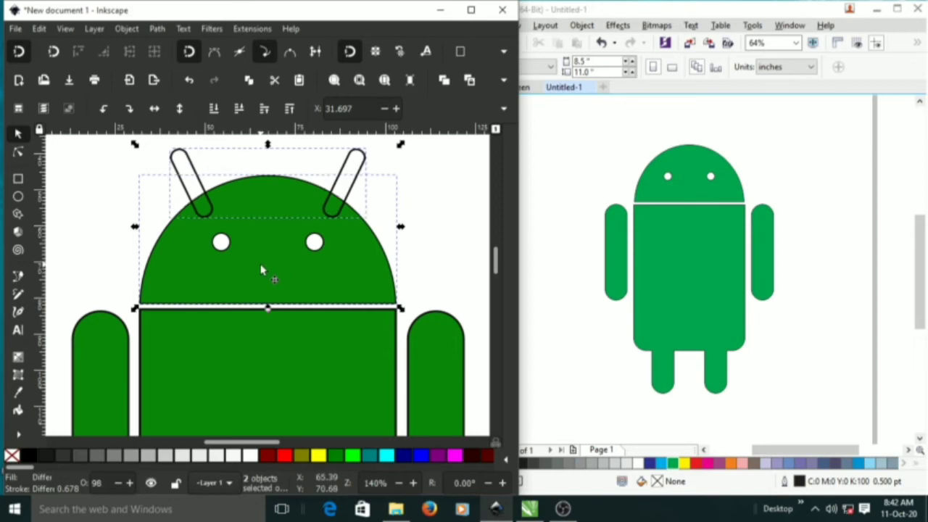
# Ungroup the antennas and merge the left antenna with the head using Union
pyautogui.rightClick(348, 202)
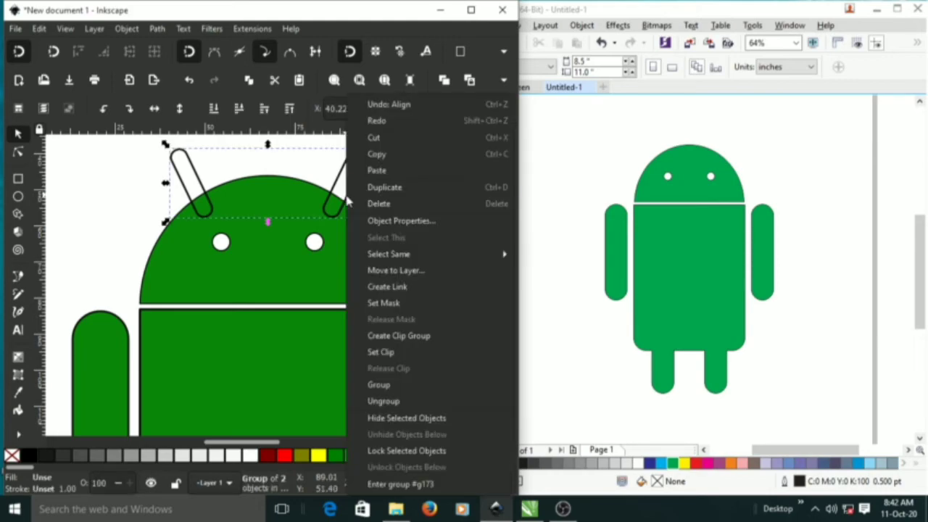
pyautogui.click(388, 406)
pyautogui.click(98, 242)
pyautogui.click(201, 217)
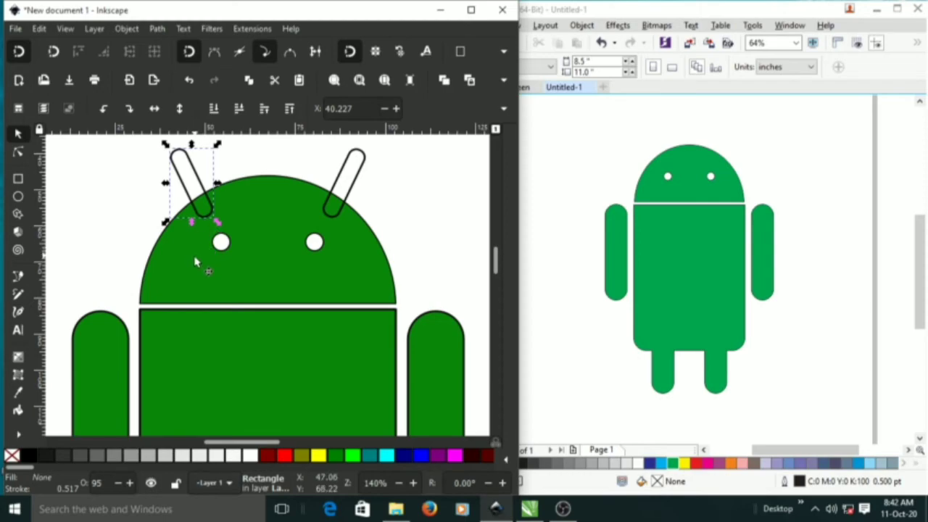
pyautogui.keyDown('shift'); pyautogui.click(193, 199); pyautogui.keyUp('shift')
pyautogui.click(158, 29)
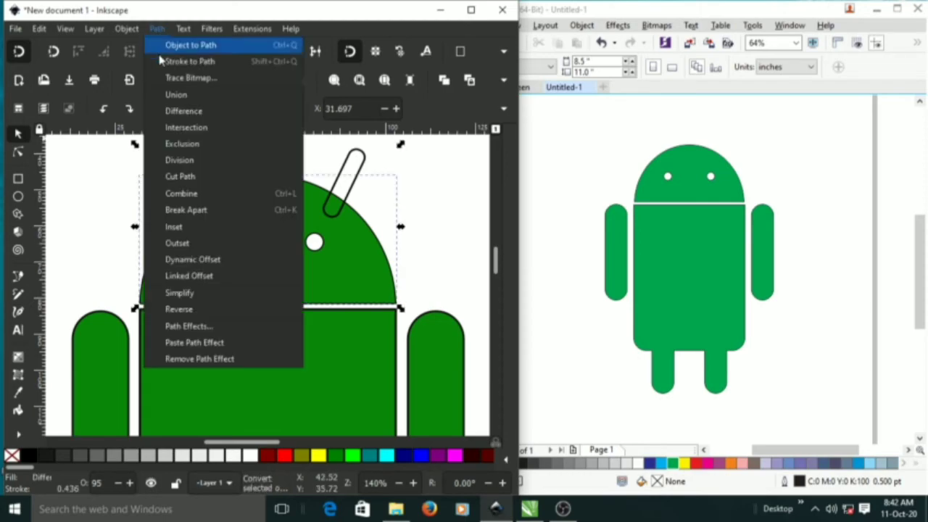
pyautogui.click(183, 110)
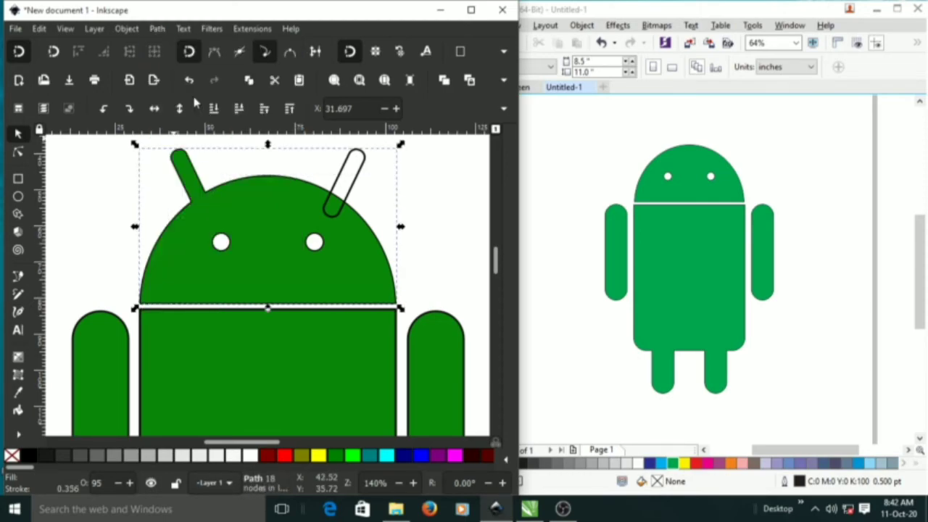
# Merge the right antenna with the head using Union and deselect the result
pyautogui.click(414, 182)
pyautogui.click(353, 186)
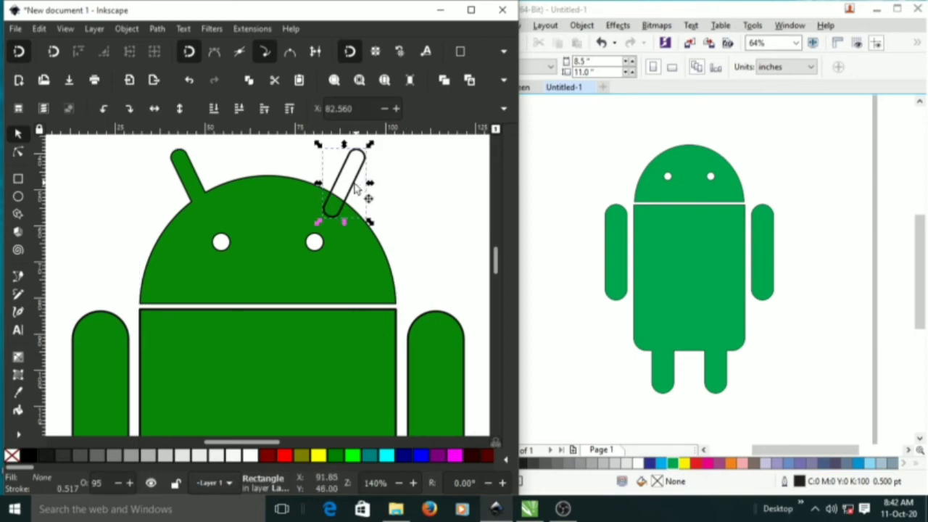
pyautogui.keyDown('shift'); pyautogui.click(332, 272); pyautogui.keyUp('shift')
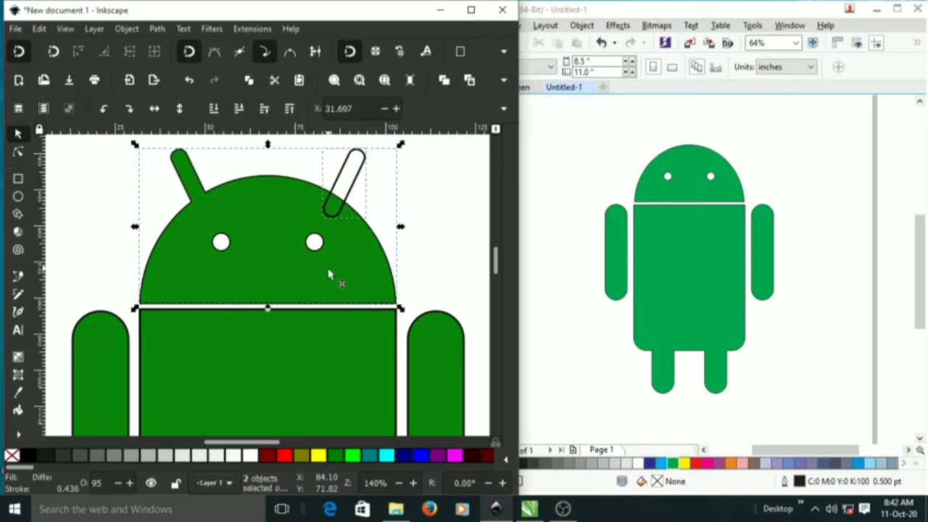
pyautogui.click(158, 29)
pyautogui.click(197, 94)
pyautogui.click(417, 190)
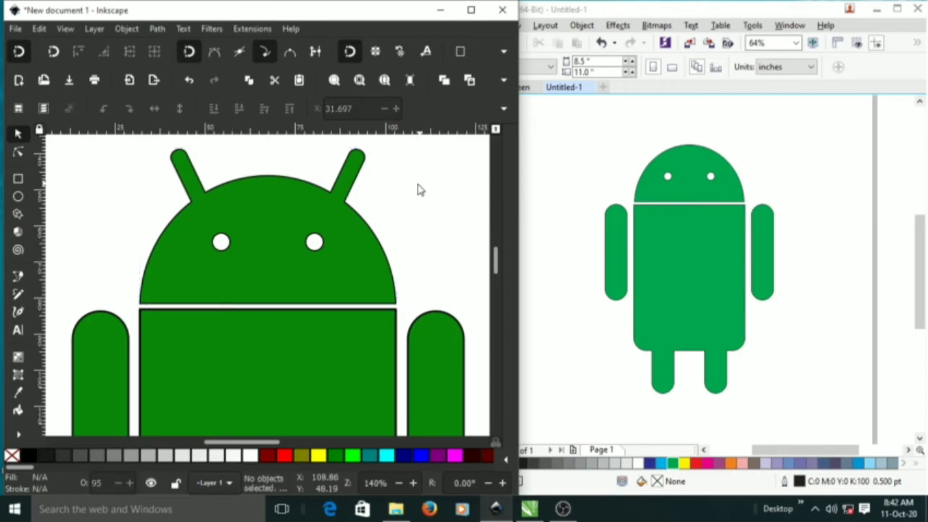
# Switch to the robot drawing in CorelDRAW
pyautogui.scroll(-3, 418, 190)
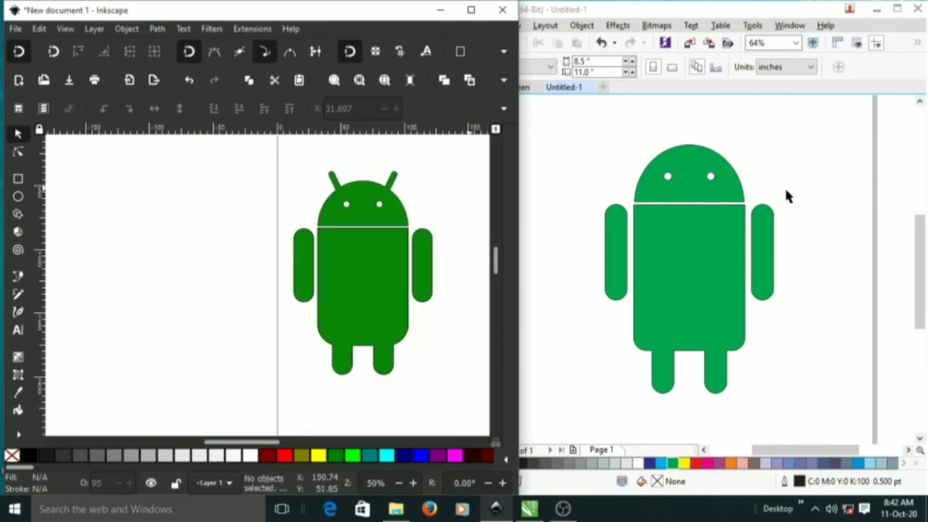
pyautogui.scroll(3, 791, 187)
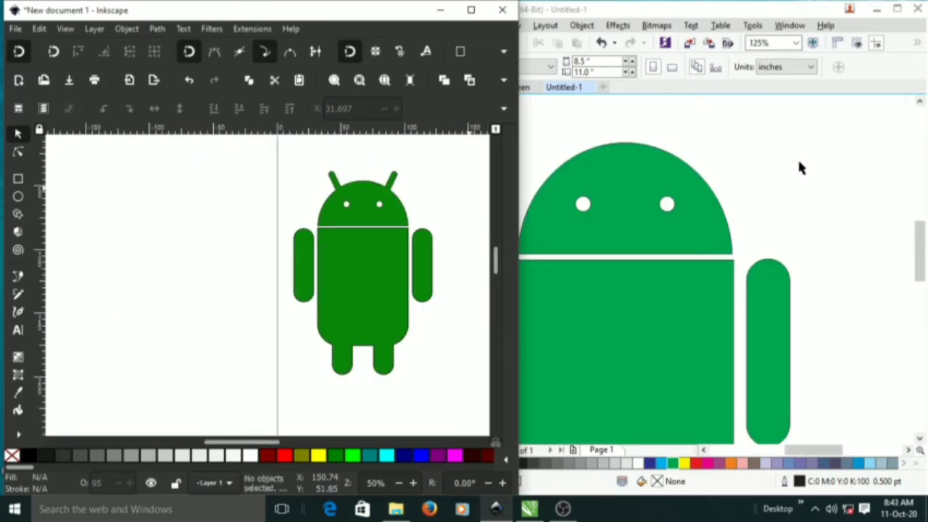
pyautogui.scroll(-2, 798, 160)
pyautogui.click(741, 15)
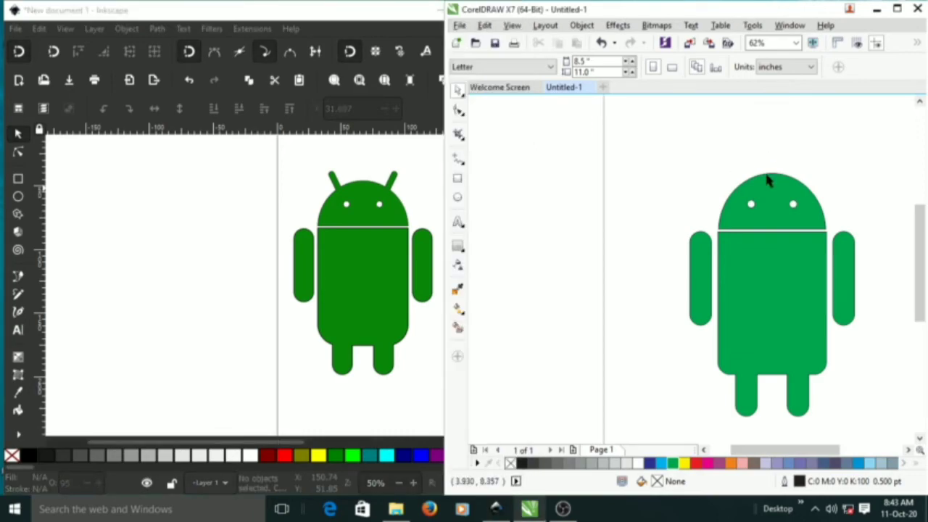
# Draw an upright bar about 0.283 × 1.083 in beside the head and fully round its corners
pyautogui.click(457, 177)
pyautogui.moveTo(641, 186); pyautogui.dragTo(653, 230)
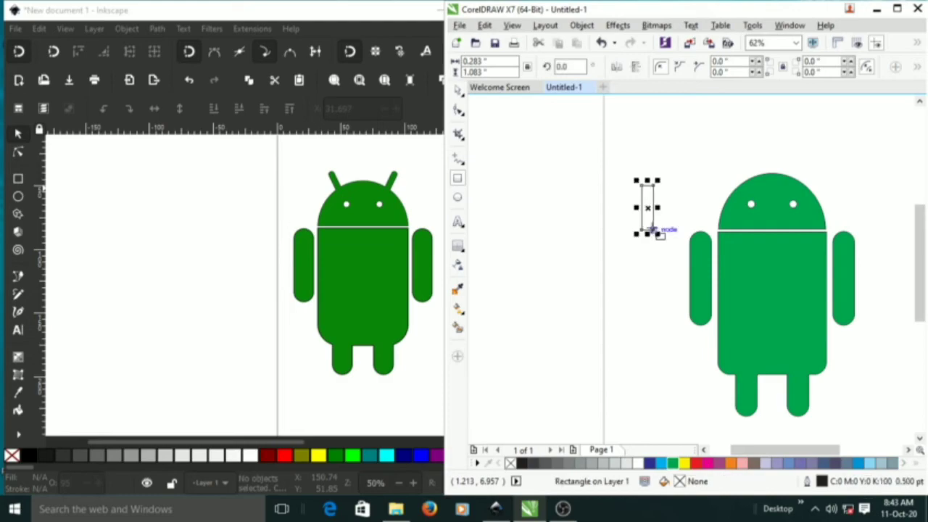
pyautogui.click(457, 110)
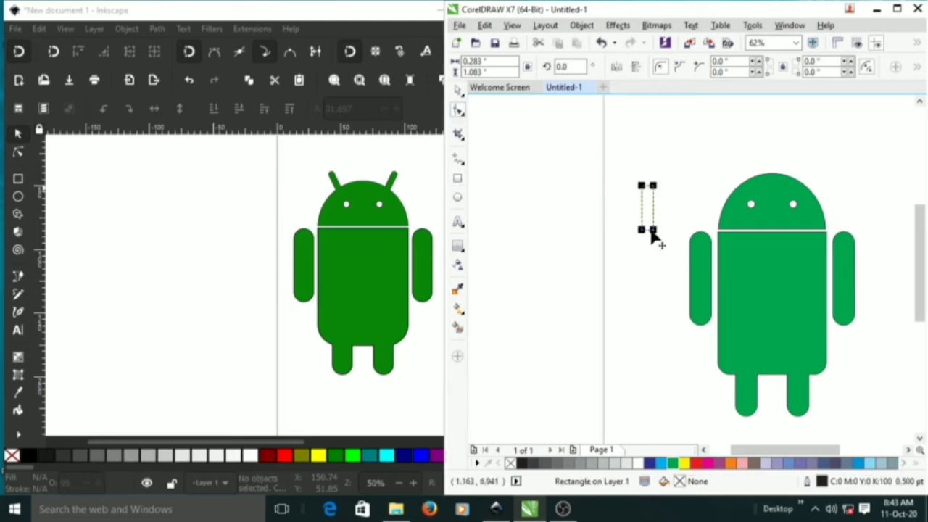
pyautogui.moveTo(641, 230); pyautogui.dragTo(649, 209)
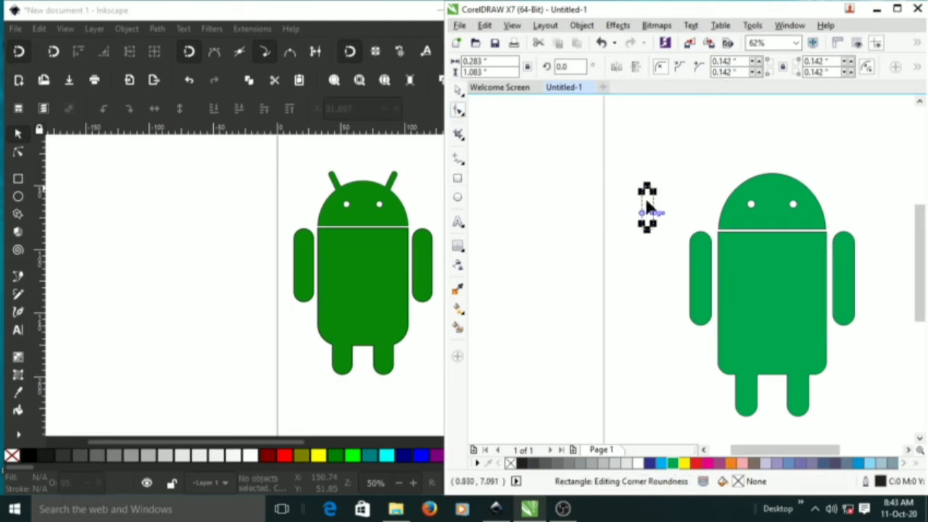
# Set the rounded bar's rotation angle to 45 degrees
pyautogui.doubleClick(577, 66)
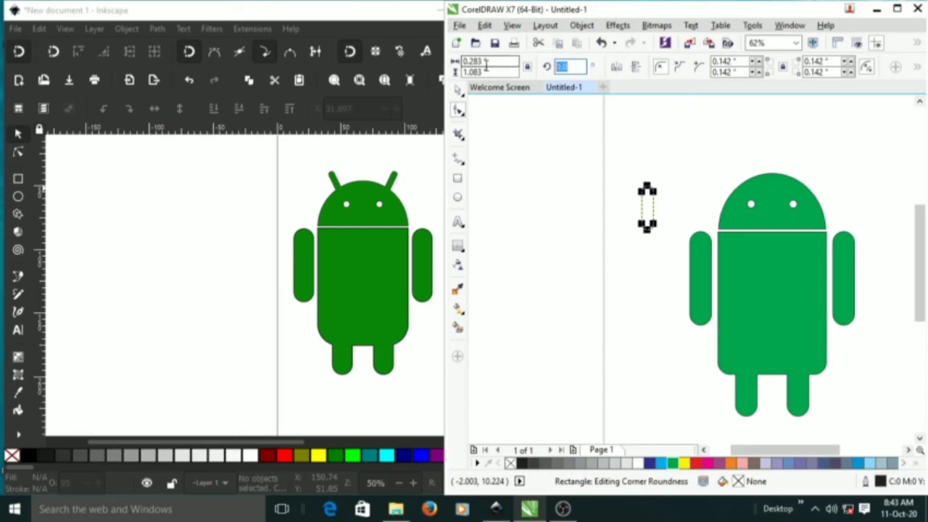
pyautogui.write('45')
pyautogui.press('Return')
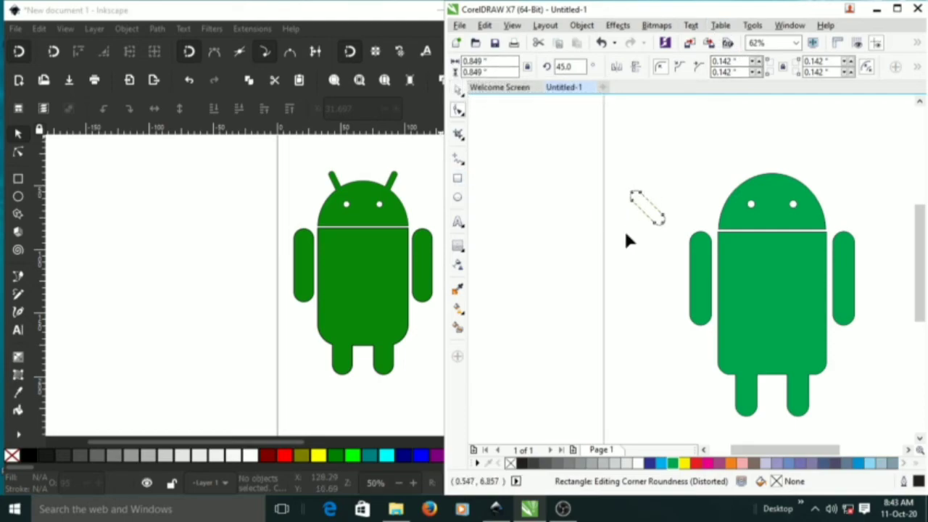
pyautogui.press('space')
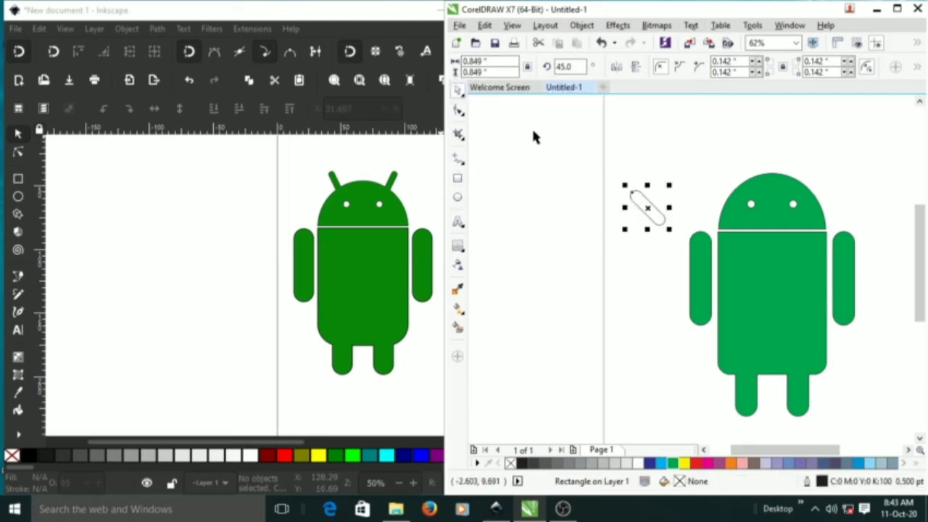
# Reshape the tilted bar so it leans more steeply, at about 29 degrees
pyautogui.click(647, 208)
pyautogui.moveTo(671, 232); pyautogui.dragTo(671, 254)
pyautogui.click(661, 206)
pyautogui.moveTo(652, 212)
pyautogui.mouseDown()
pyautogui.moveTo(519, 213)
pyautogui.moveTo(588, 215)
pyautogui.moveTo(549, 166)
pyautogui.moveTo(641, 168)
pyautogui.moveTo(696, 155)
pyautogui.moveTo(655, 202)
pyautogui.mouseUp()
pyautogui.scroll(-2, 654, 203)
pyautogui.scroll(2, 656, 203)
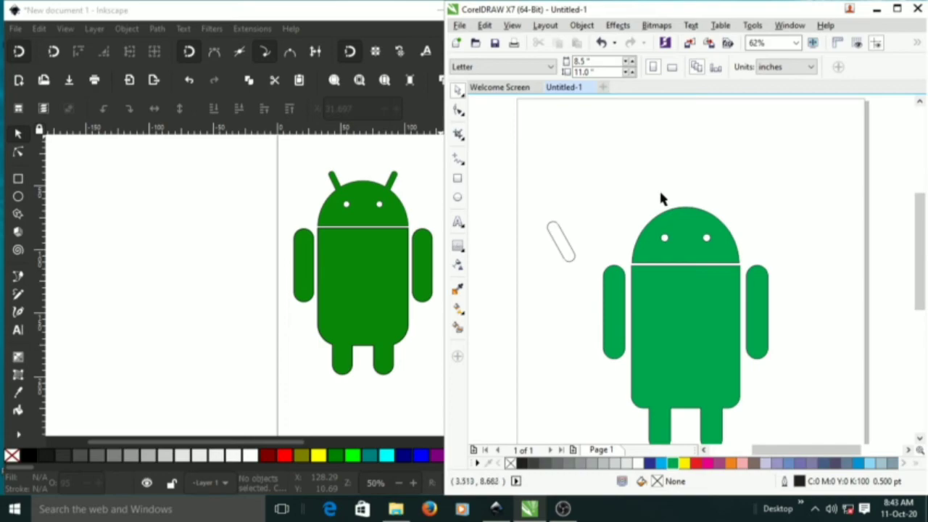
pyautogui.scroll(2, 661, 198)
pyautogui.moveTo(660, 198); pyautogui.dragTo(684, 176)
pyautogui.scroll(-1, 685, 177)
pyautogui.moveTo(245, 257); pyautogui.dragTo(165, 261)
pyautogui.moveTo(356, 242); pyautogui.dragTo(406, 240)
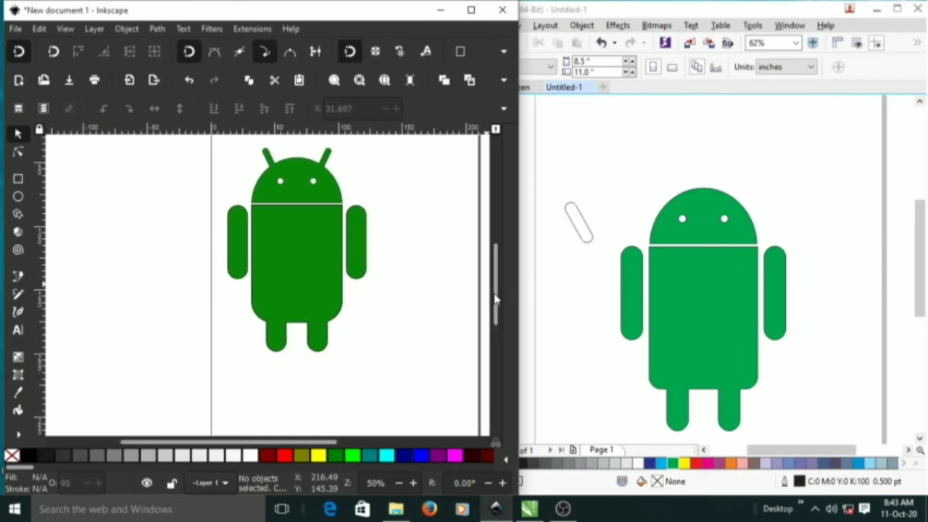
pyautogui.moveTo(498, 299)
pyautogui.mouseDown()
pyautogui.moveTo(490, 241)
pyautogui.moveTo(497, 291)
pyautogui.moveTo(497, 284)
pyautogui.mouseUp()
pyautogui.moveTo(408, 308); pyautogui.dragTo(390, 303)
pyautogui.scroll(2, 315, 282)
pyautogui.scroll(-2, 316, 286)
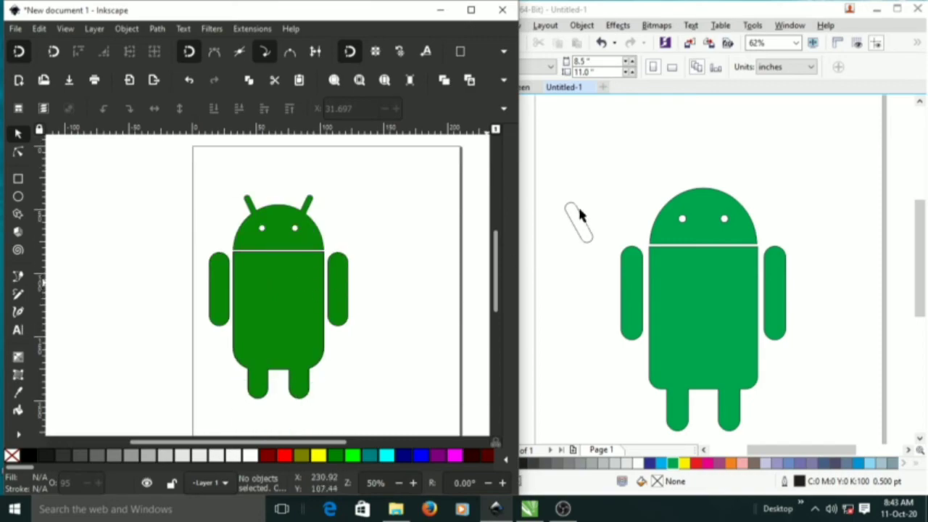
# Move the tilted bar in CorelDRAW so its lower end touches the head's upper-left edge
pyautogui.click(589, 228)
pyautogui.moveTo(615, 227); pyautogui.dragTo(580, 261)
pyautogui.scroll(2, 641, 230)
pyautogui.scroll(-1, 668, 229)
pyautogui.click(512, 279)
pyautogui.moveTo(501, 271); pyautogui.dragTo(663, 207)
# Enlarge the tilted bar to about 0.763 × 0.973 in overall against the head's edge
pyautogui.moveTo(681, 148); pyautogui.dragTo(572, 147)
pyautogui.click(617, 186)
pyautogui.click(625, 190)
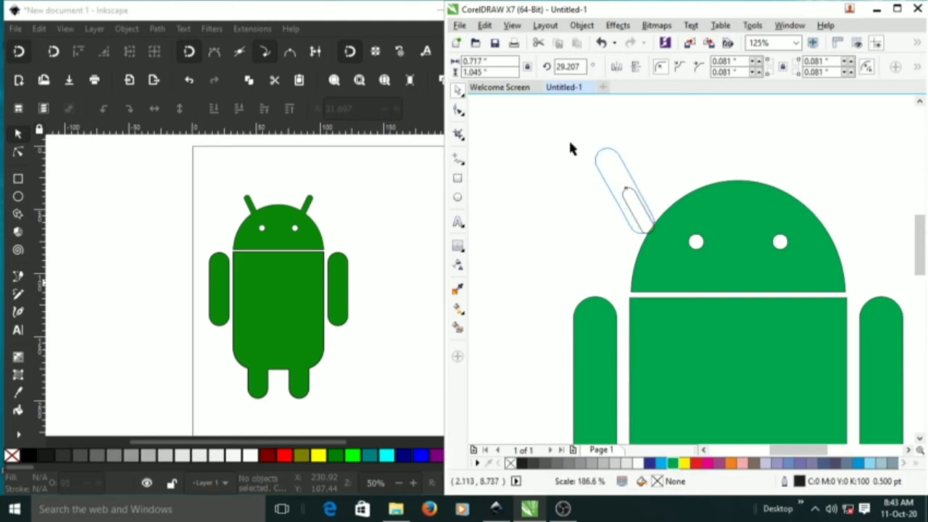
pyautogui.moveTo(657, 143); pyautogui.dragTo(651, 150)
pyautogui.moveTo(655, 188); pyautogui.dragTo(637, 202)
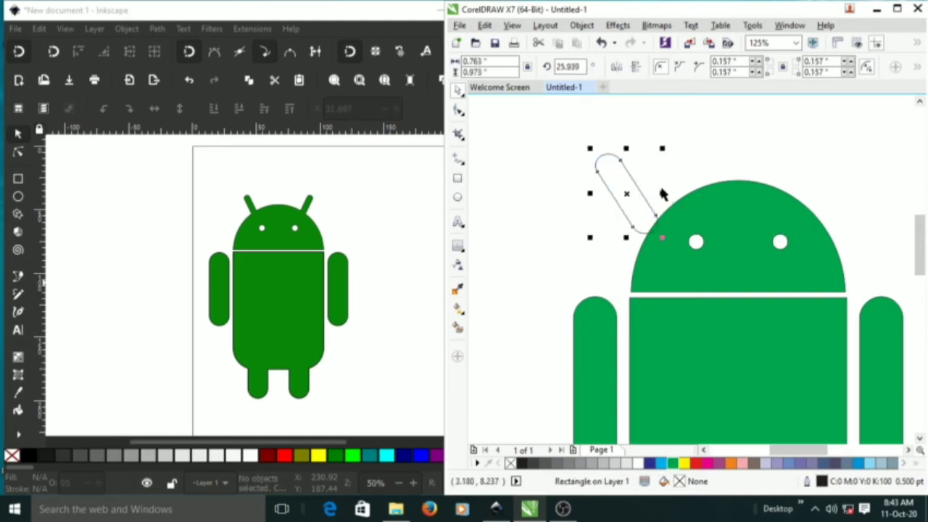
# Delete the tilted bar and draw a narrow upright rectangle about 0.142 × 0.85 in to the left of the head
pyautogui.press('Delete')
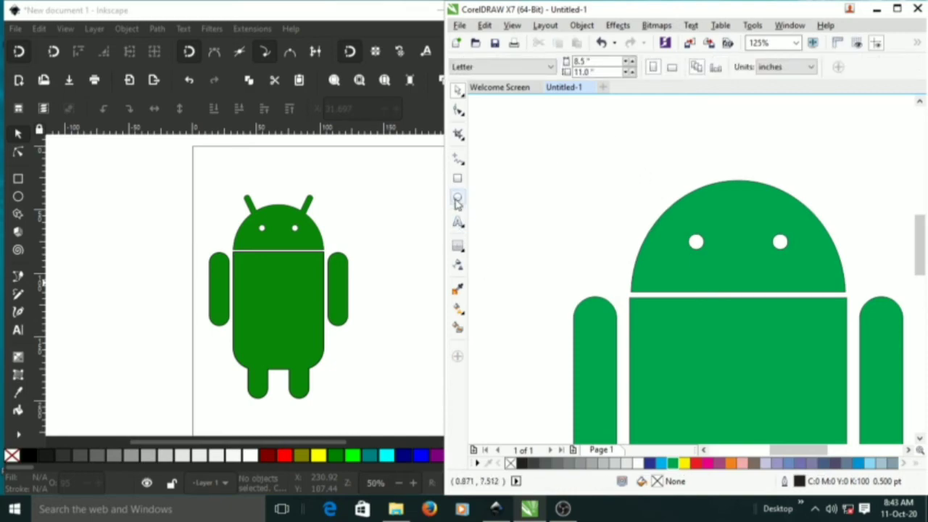
pyautogui.click(458, 177)
pyautogui.moveTo(590, 159); pyautogui.dragTo(601, 230)
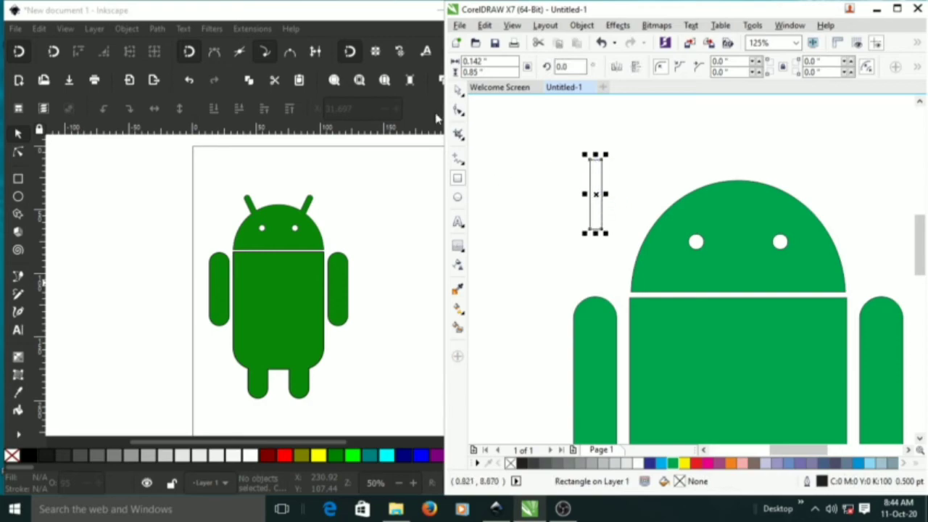
# Round all four corners of the narrow rectangle to about 0.071 in
pyautogui.click(457, 110)
pyautogui.moveTo(603, 165); pyautogui.dragTo(595, 185)
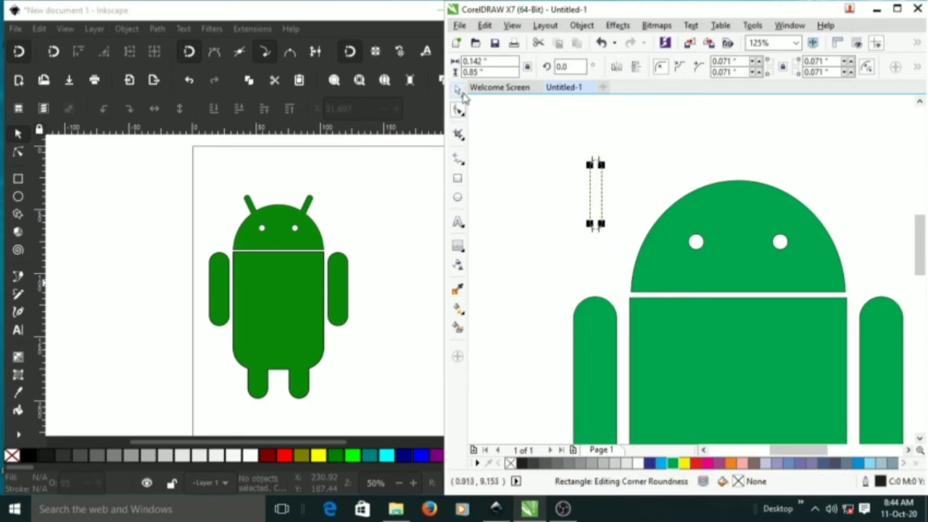
pyautogui.click(459, 90)
# Rotate the narrow bar to about 33 degrees and position it over the head's upper-left edge
pyautogui.click(596, 194)
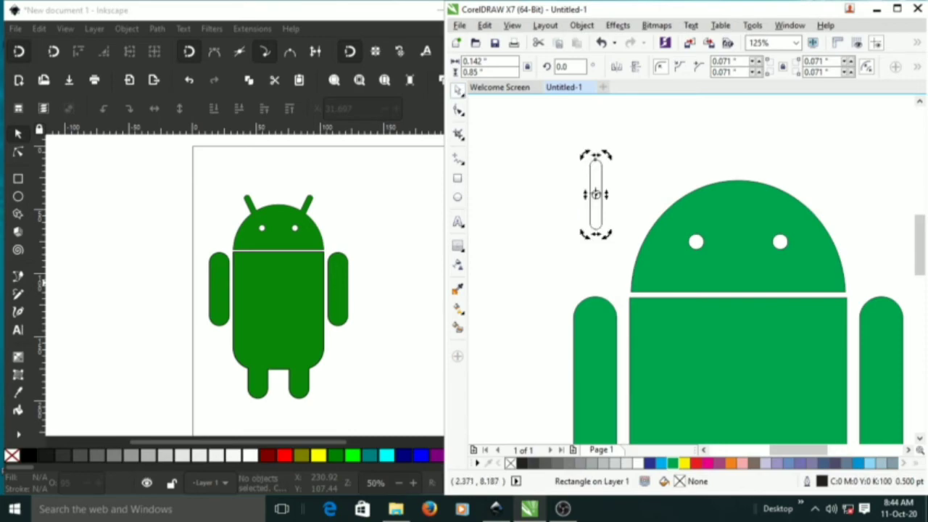
pyautogui.click(596, 194)
pyautogui.click(634, 172)
pyautogui.click(593, 190)
pyautogui.click(593, 191)
# Copy the antenna to the head's right side, mirror the copy horizontally and shift it outward to the upper-right edge
pyautogui.moveTo(609, 237); pyautogui.dragTo(770, 190)
pyautogui.click(535, 145)
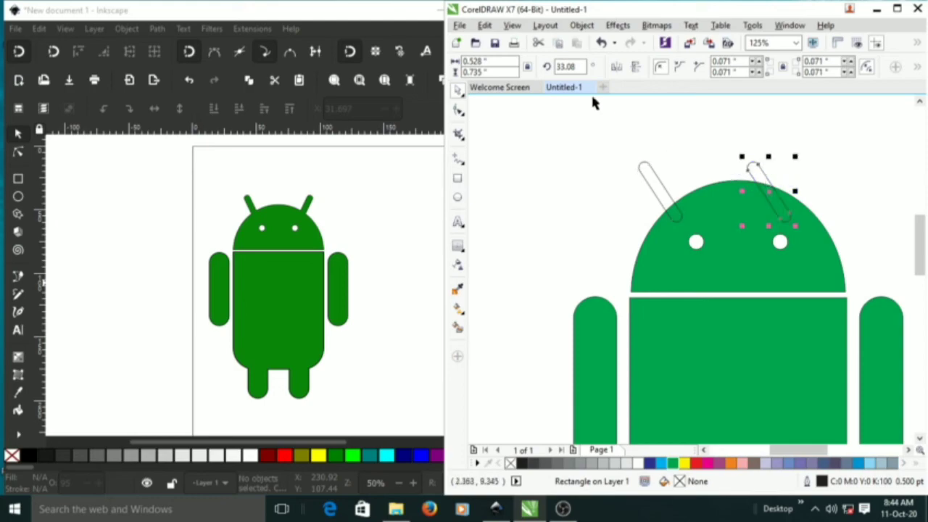
pyautogui.click(617, 68)
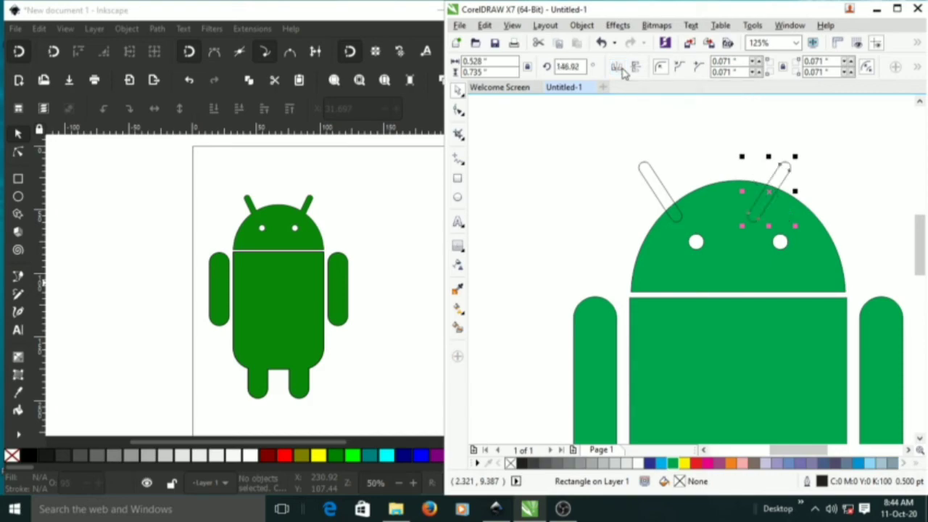
pyautogui.moveTo(774, 193); pyautogui.dragTo(805, 192)
# Select both antennas on the CorelDRAW head and group them
pyautogui.click(849, 156)
pyautogui.moveTo(853, 149); pyautogui.dragTo(617, 227)
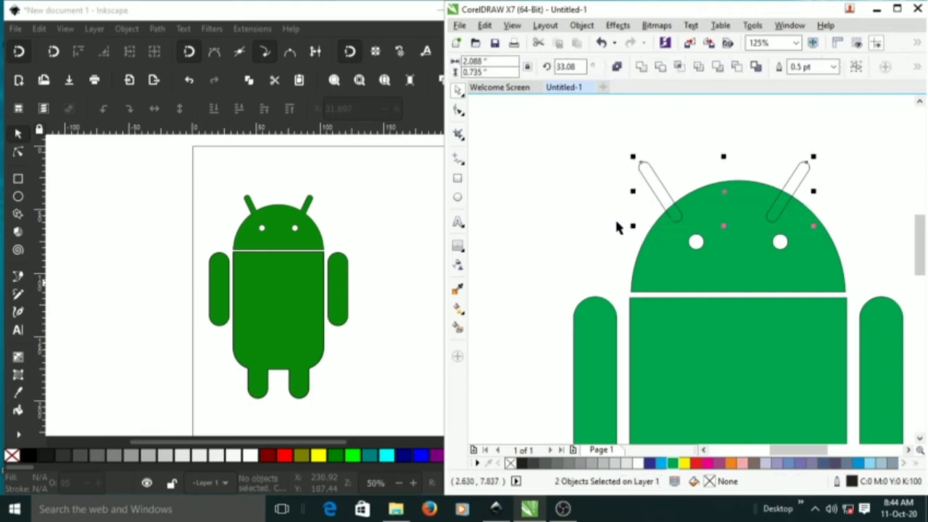
pyautogui.hotkey('ctrl', 'g')
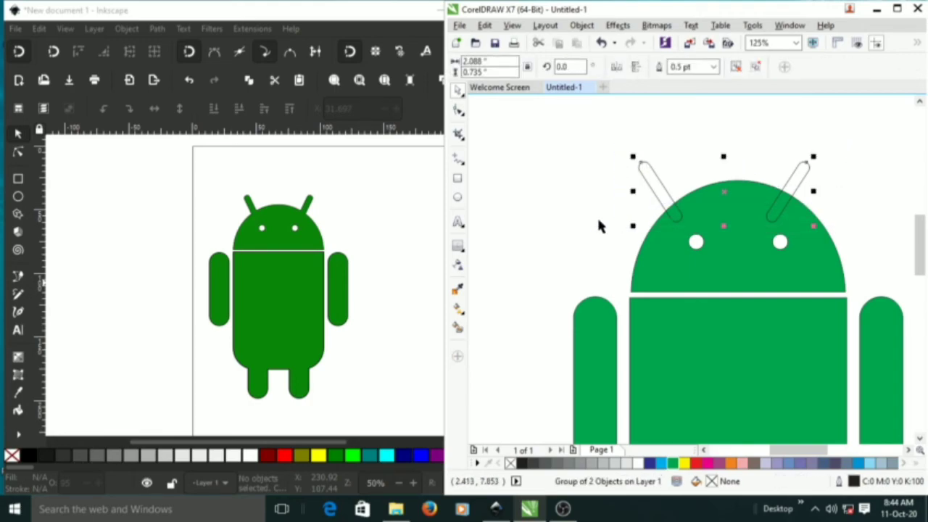
# Centre the grouped antennas horizontally on the CorelDRAW robot's head
pyautogui.keyDown('shift'); pyautogui.click(741, 279); pyautogui.keyUp('shift')
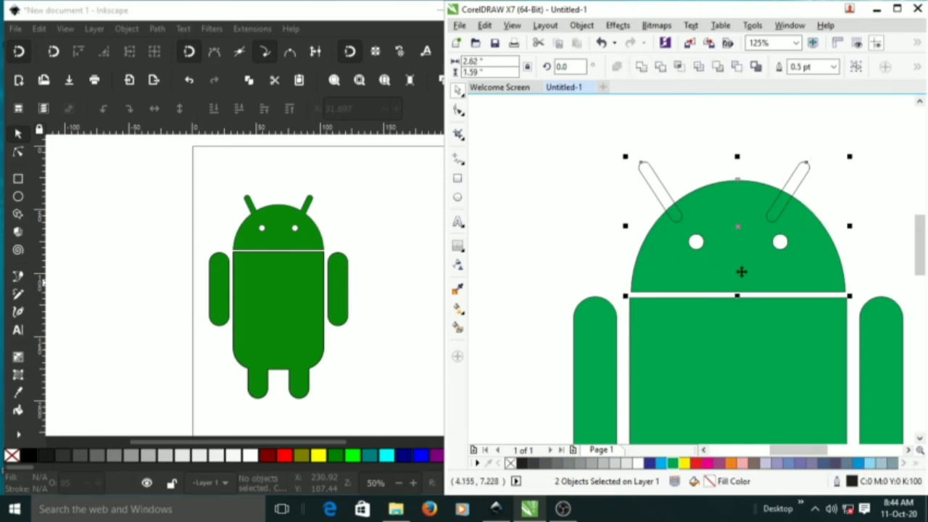
pyautogui.press('c')
pyautogui.click(580, 190)
pyautogui.click(687, 208)
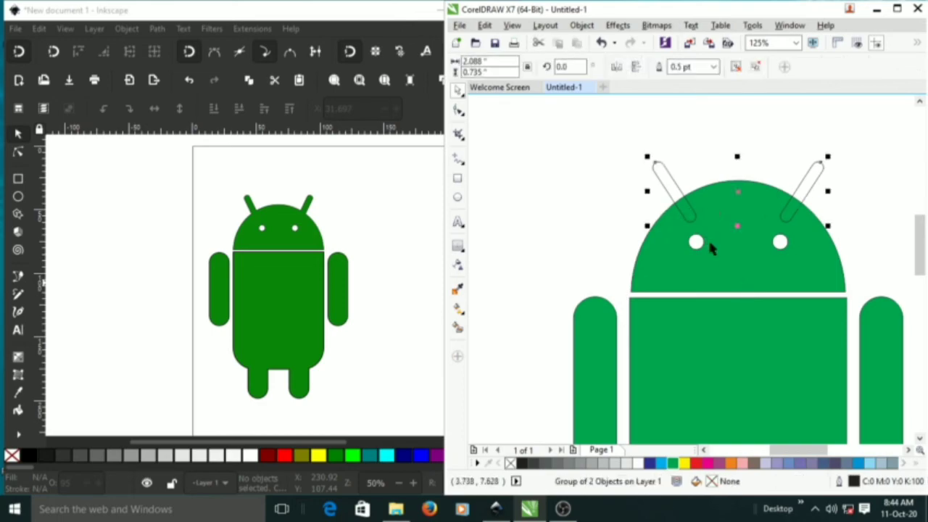
# Weld the antenna group to the head in CorelDRAW
pyautogui.keyDown('shift'); pyautogui.click(724, 273); pyautogui.keyUp('shift')
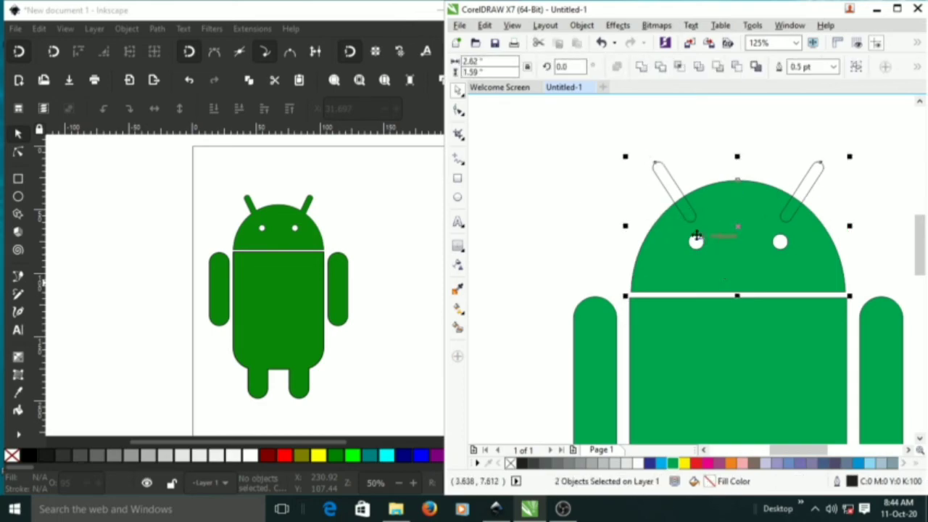
pyautogui.click(643, 68)
pyautogui.click(655, 161)
pyautogui.scroll(-4, 659, 174)
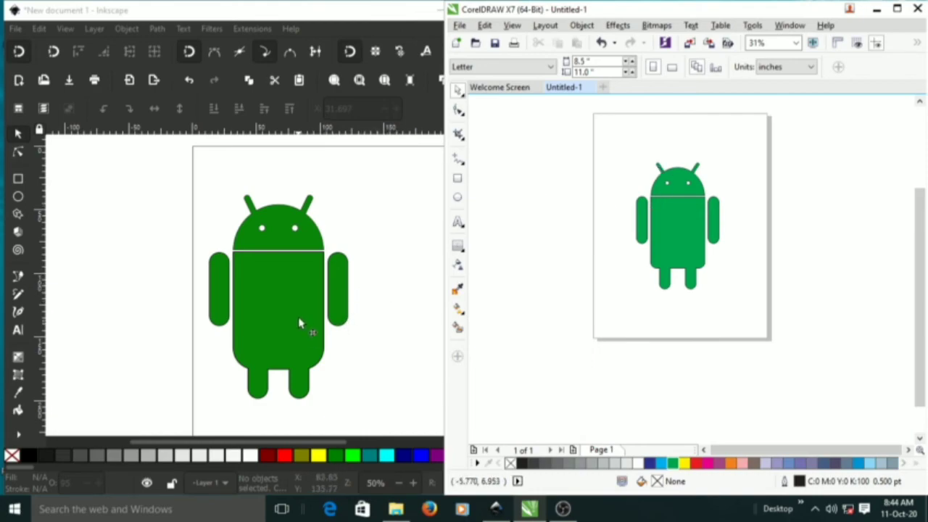
# Switch to Inkscape and undo the latest edits to the robot's body and antennas
pyautogui.moveTo(313, 329); pyautogui.dragTo(180, 296)
pyautogui.scroll(-2, 281, 307)
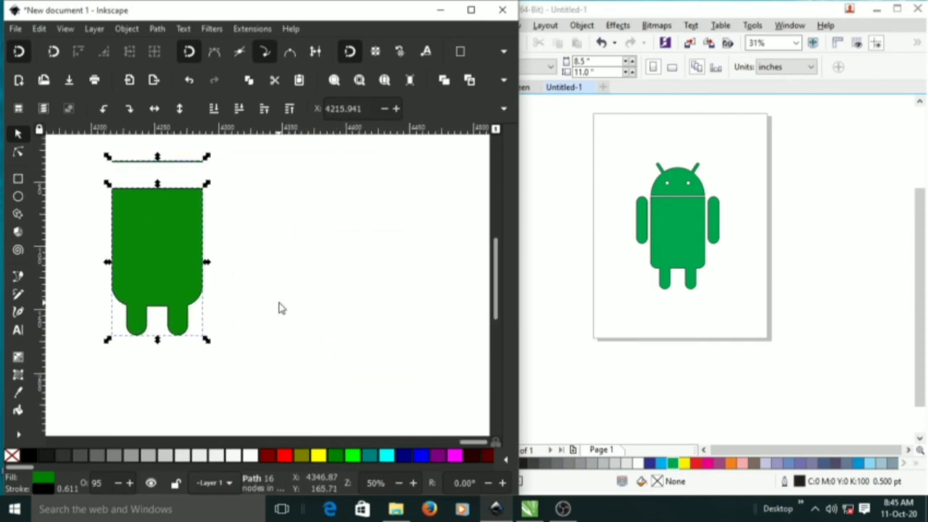
pyautogui.scroll(3, 281, 290)
pyautogui.hotkey('ctrl', 'z')
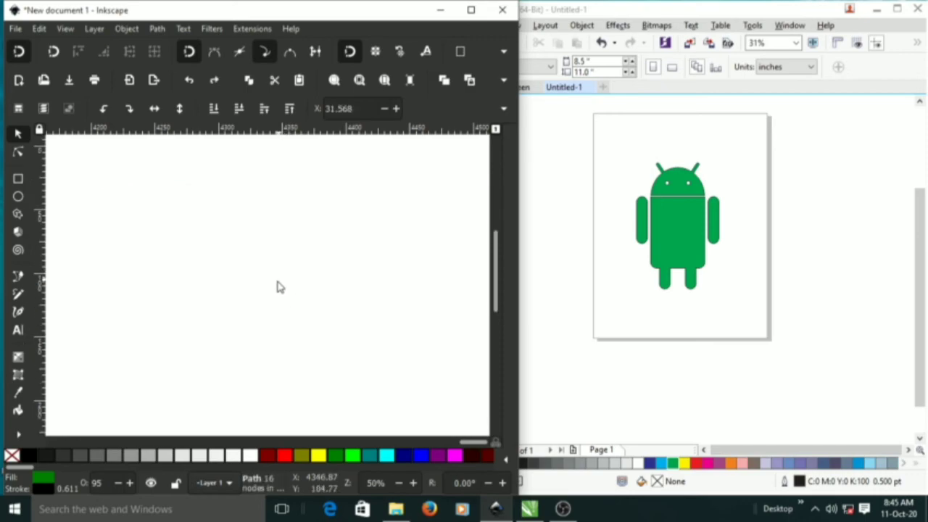
pyautogui.moveTo(467, 447); pyautogui.dragTo(385, 433)
pyautogui.scroll(-7, 363, 346)
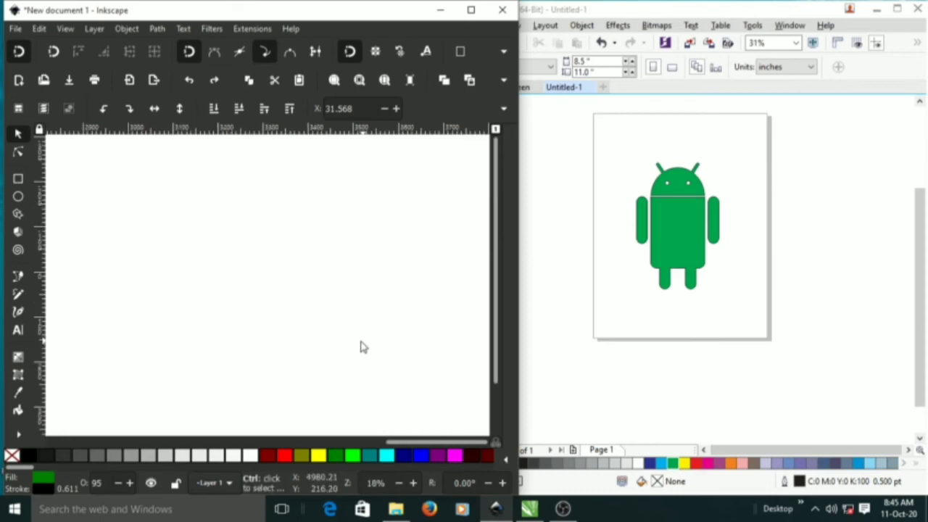
pyautogui.scroll(6, 207, 344)
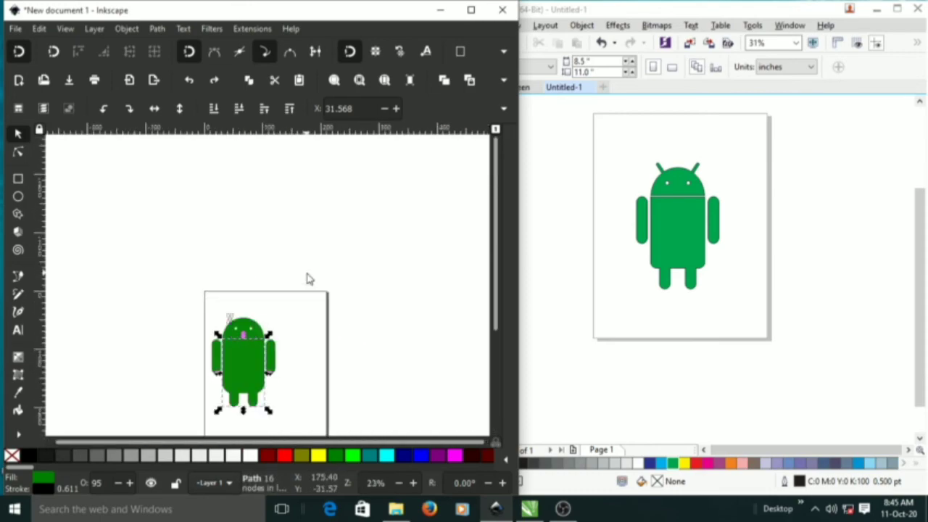
pyautogui.moveTo(190, 356)
pyautogui.mouseDown()
pyautogui.moveTo(163, 393)
pyautogui.moveTo(229, 350)
pyautogui.moveTo(164, 394)
pyautogui.moveTo(170, 384)
pyautogui.moveTo(261, 369)
pyautogui.moveTo(97, 382)
pyautogui.moveTo(244, 375)
pyautogui.moveTo(230, 354)
pyautogui.moveTo(242, 353)
pyautogui.moveTo(186, 336)
pyautogui.moveTo(267, 276)
pyautogui.moveTo(234, 280)
pyautogui.moveTo(301, 281)
pyautogui.moveTo(304, 210)
pyautogui.moveTo(327, 283)
pyautogui.moveTo(307, 287)
pyautogui.moveTo(327, 283)
pyautogui.moveTo(335, 263)
pyautogui.moveTo(331, 314)
pyautogui.moveTo(368, 297)
pyautogui.moveTo(677, 287)
pyautogui.moveTo(701, 290)
pyautogui.moveTo(740, 331)
pyautogui.moveTo(745, 381)
pyautogui.moveTo(743, 355)
pyautogui.mouseUp()
pyautogui.scroll(1, 324, 276)
pyautogui.click(703, 285)
pyautogui.moveTo(348, 321)
pyautogui.mouseDown()
pyautogui.moveTo(353, 314)
pyautogui.moveTo(355, 334)
pyautogui.mouseUp()
pyautogui.scroll(3, 263, 271)
pyautogui.scroll(-1, 240, 273)
pyautogui.scroll(3, 229, 277)
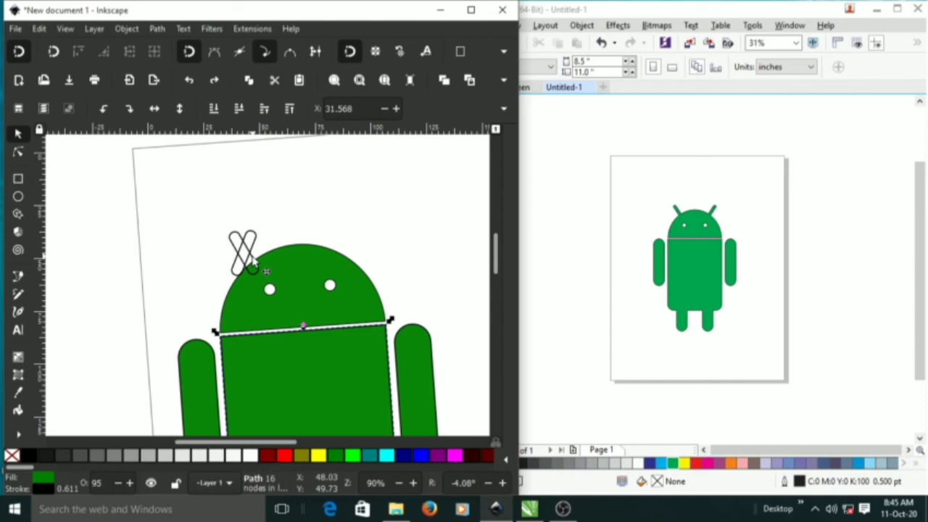
pyautogui.hotkey('ctrl', 's')
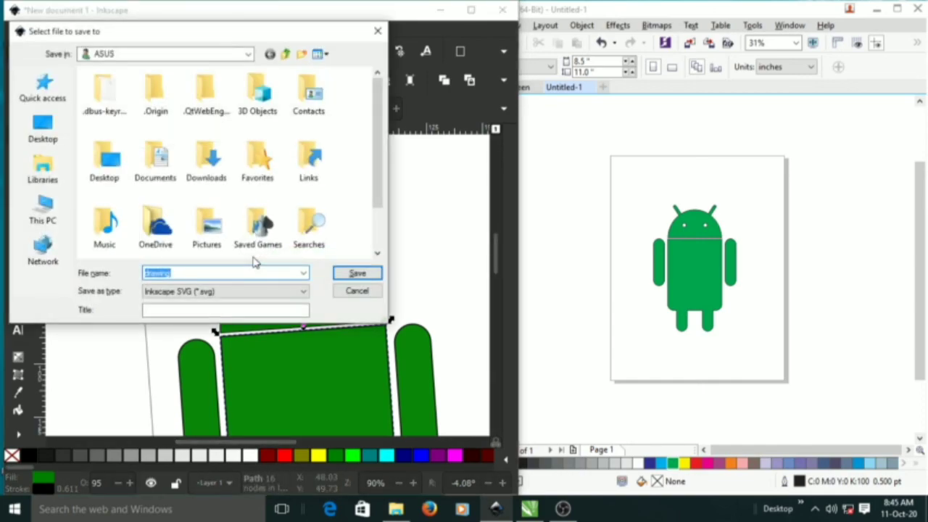
pyautogui.click(378, 30)
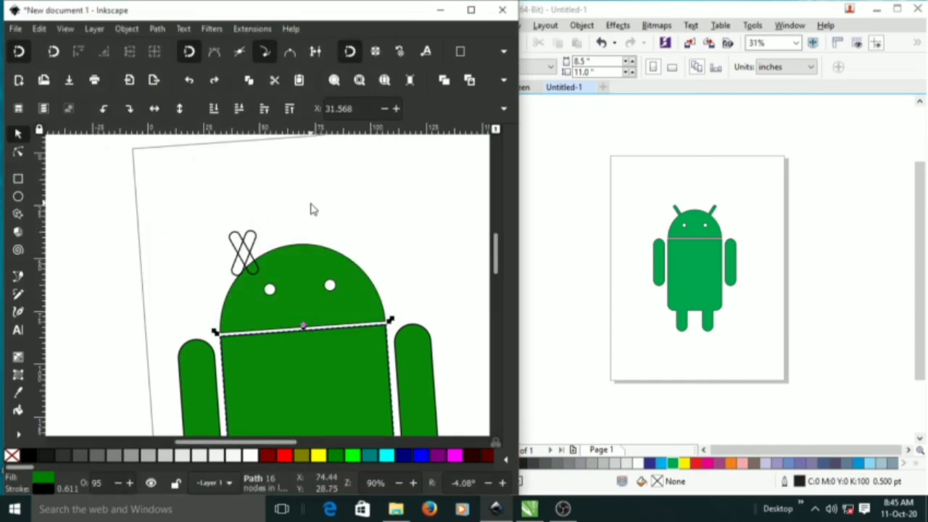
# Rotate the Inkscape body repeatedly in 90-degree clockwise turns and try to redo the undone edits
pyautogui.click(130, 109)
pyautogui.click(131, 109)
pyautogui.click(131, 109)
pyautogui.click(130, 109)
pyautogui.click(130, 109)
pyautogui.click(131, 109)
pyautogui.click(131, 108)
pyautogui.click(131, 108)
pyautogui.hotkey('ctrl', 'shift', 'z')
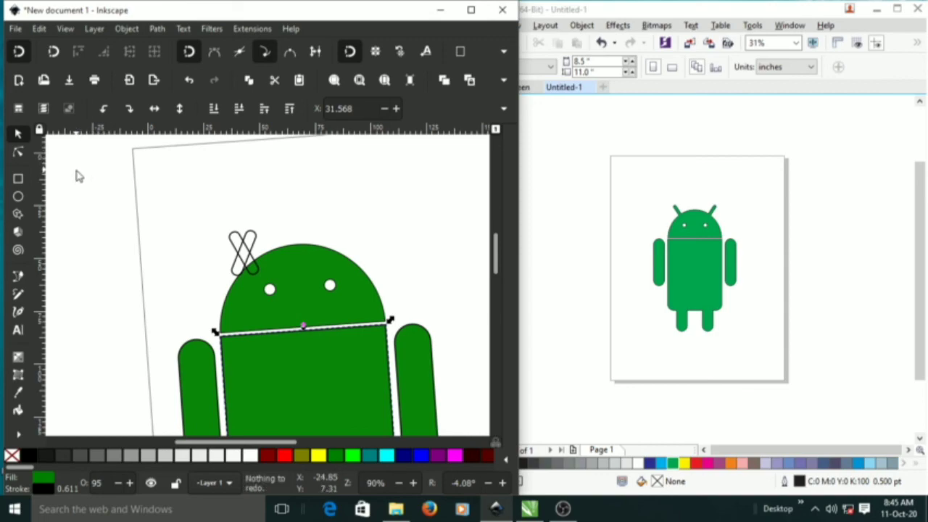
pyautogui.click(247, 245)
pyautogui.click(263, 247)
pyautogui.click(248, 253)
pyautogui.press('r')
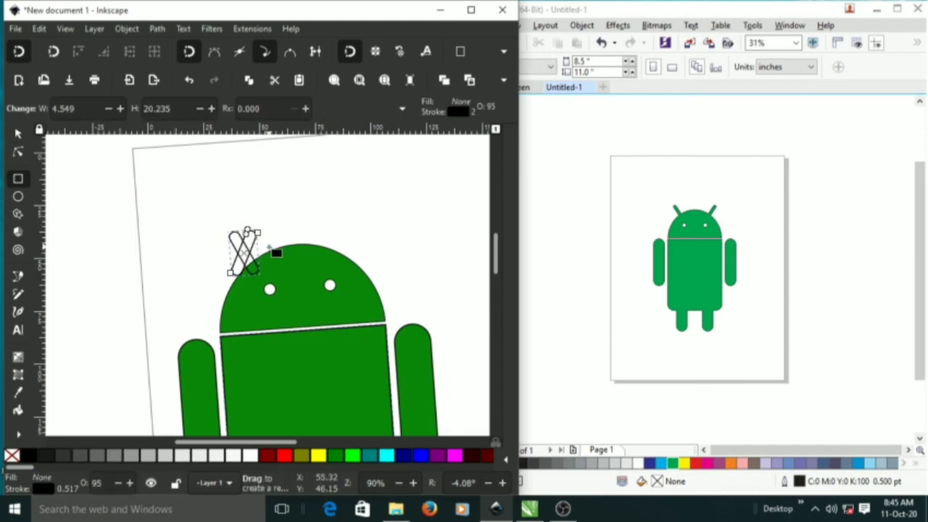
pyautogui.press('Escape')
pyautogui.click(18, 136)
pyautogui.doubleClick(257, 252)
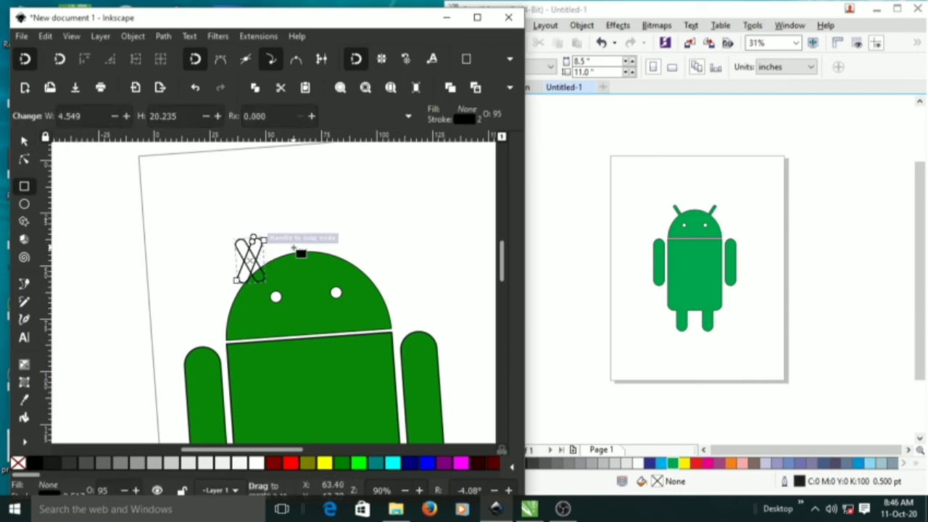
pyautogui.click(291, 244)
pyautogui.moveTo(254, 237); pyautogui.dragTo(248, 221)
pyautogui.moveTo(179, 188); pyautogui.dragTo(173, 184)
pyautogui.click(282, 221)
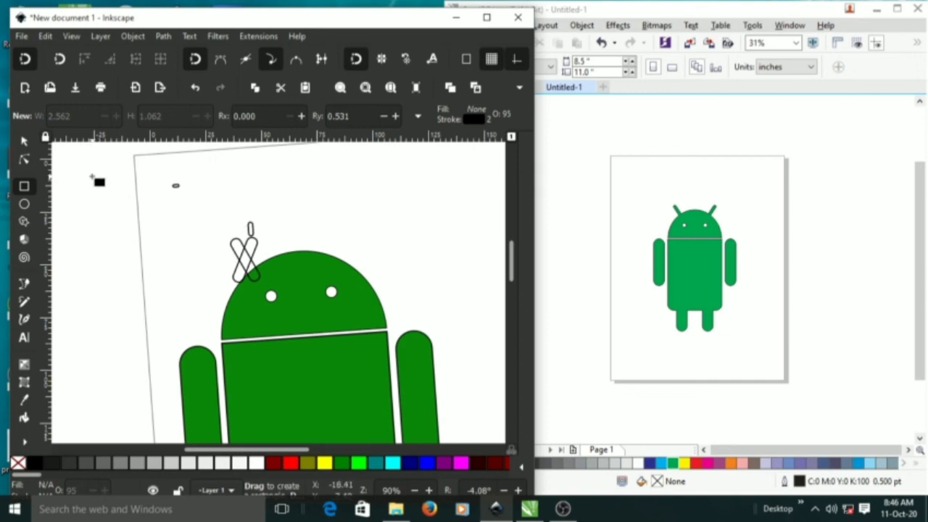
pyautogui.click(24, 143)
pyautogui.moveTo(166, 163); pyautogui.dragTo(339, 237)
pyautogui.press('Delete')
# Move the mirrored antenna across to the upper-right edge of the Inkscape robot's head
pyautogui.moveTo(414, 306)
pyautogui.mouseDown()
pyautogui.moveTo(418, 312)
pyautogui.moveTo(423, 293)
pyautogui.moveTo(427, 325)
pyautogui.moveTo(432, 304)
pyautogui.mouseUp()
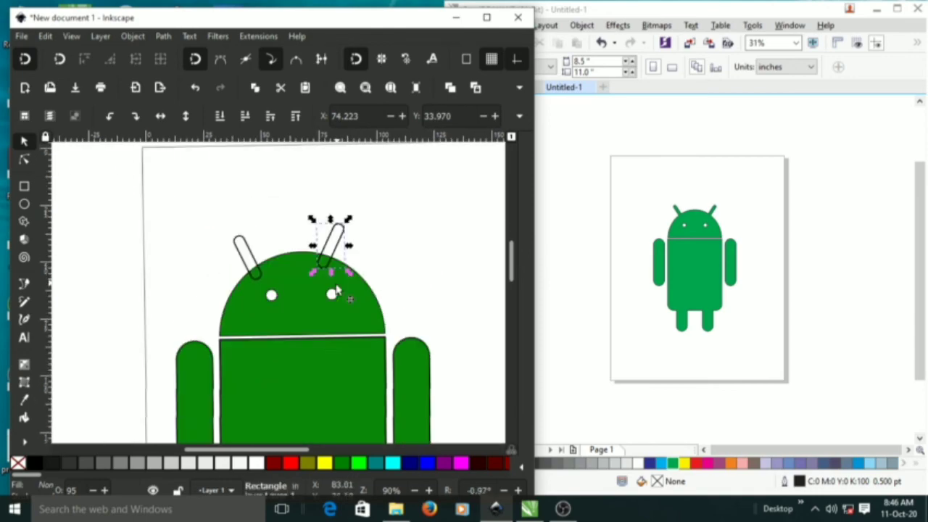
pyautogui.keyDown('ctrl'); pyautogui.scroll(2, 345, 303); pyautogui.keyUp('ctrl')
pyautogui.keyDown('ctrl'); pyautogui.scroll(-1, 290, 205); pyautogui.keyUp('ctrl')
pyautogui.moveTo(310, 198); pyautogui.dragTo(334, 207)
# Group the two Inkscape antennas and align the group to the head's horizontal centre
pyautogui.keyDown('shift'); pyautogui.click(199, 225); pyautogui.keyUp('shift')
pyautogui.keyDown('shift'); pyautogui.click(208, 266); pyautogui.keyUp('shift')
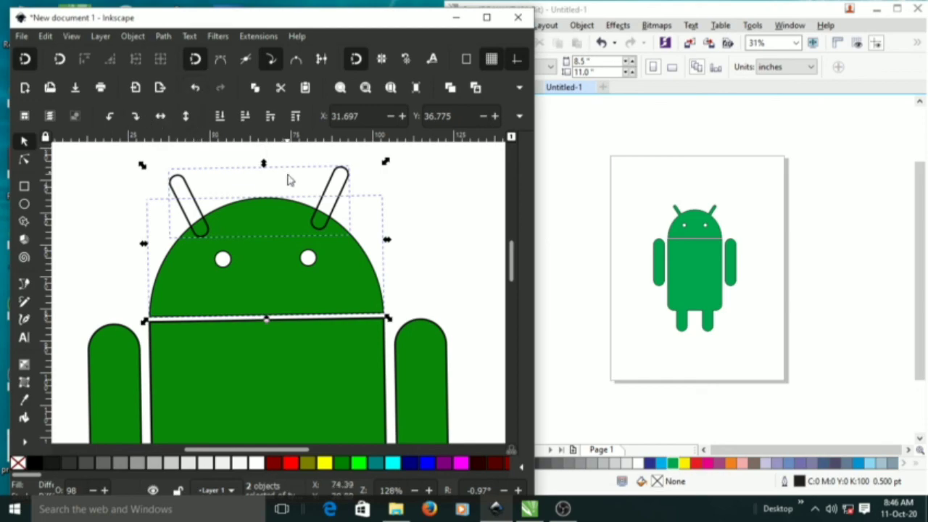
pyautogui.click(474, 224)
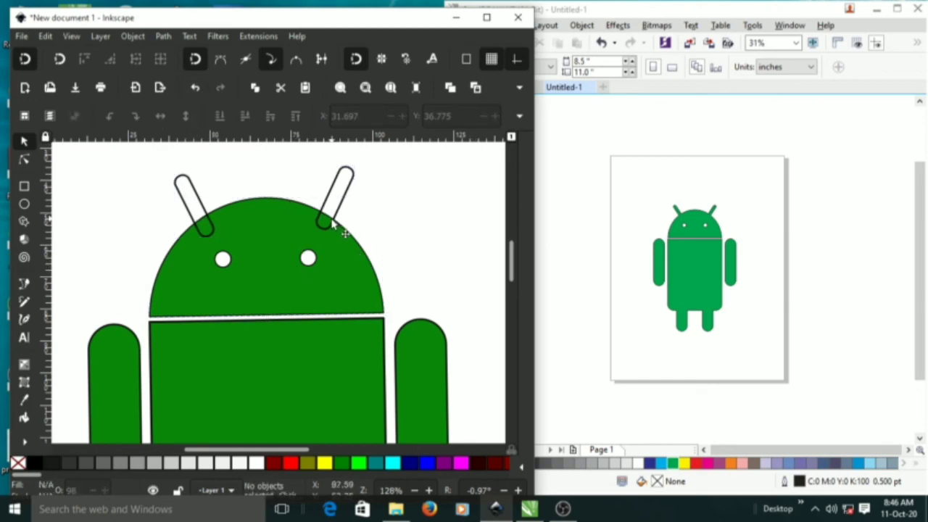
# Try to unite the antenna group with the Inkscape head using Union
pyautogui.click(338, 226)
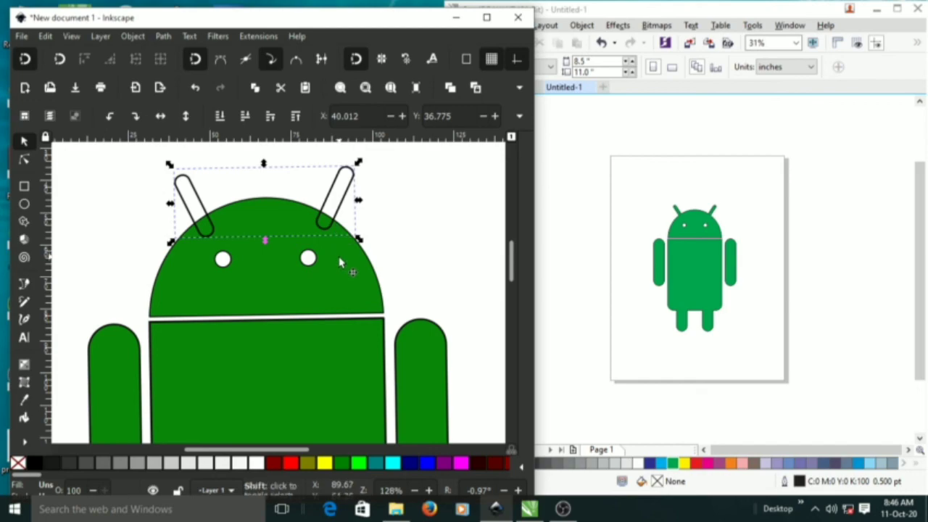
pyautogui.keyDown('shift'); pyautogui.click(341, 263); pyautogui.keyUp('shift')
pyautogui.click(165, 37)
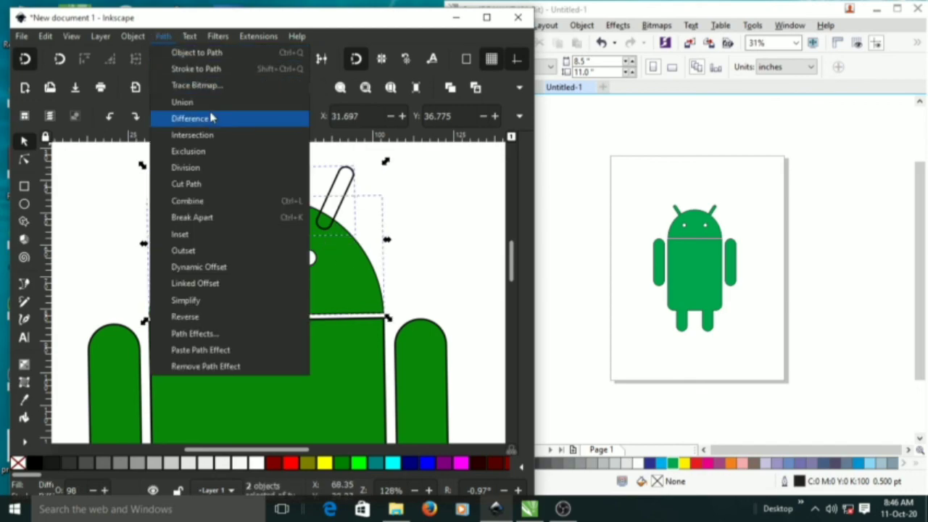
pyautogui.click(206, 100)
pyautogui.click(375, 209)
pyautogui.click(341, 203)
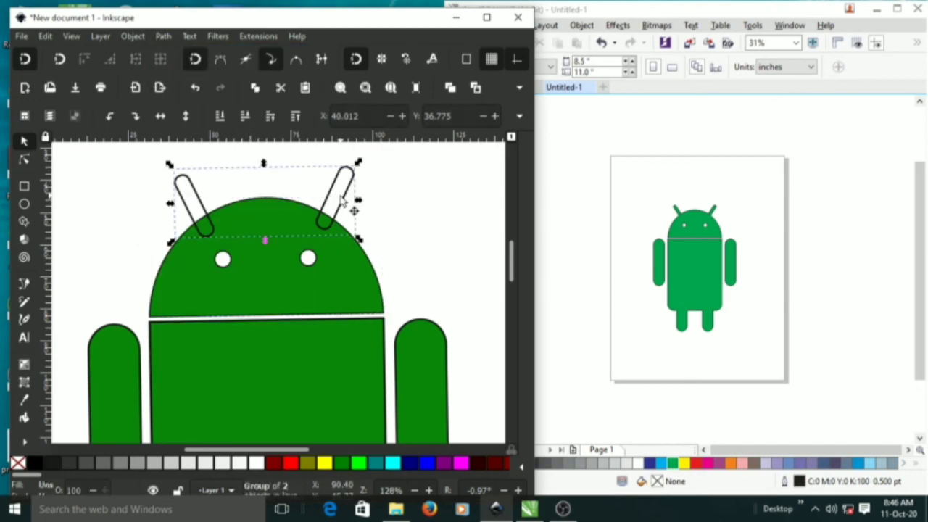
# Ungroup the two antennas on the Inkscape head
pyautogui.rightClick(341, 203)
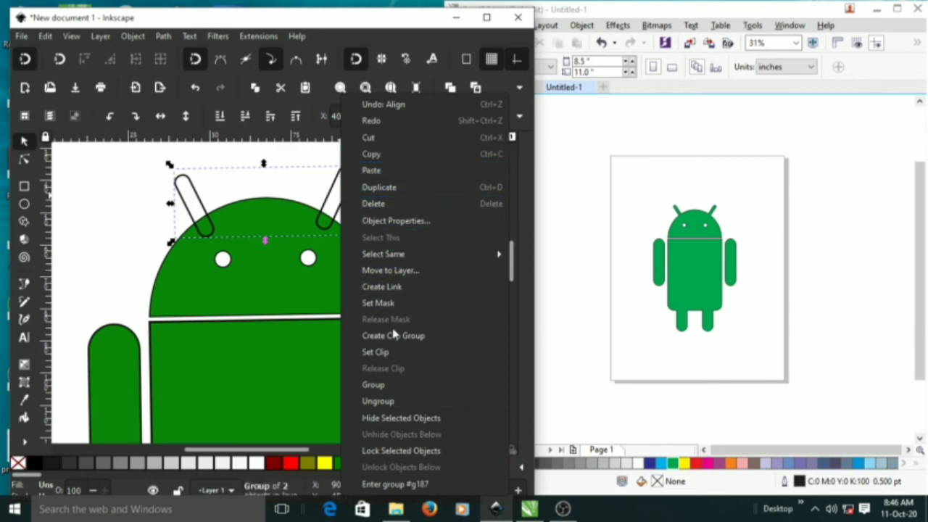
pyautogui.click(394, 401)
pyautogui.click(351, 209)
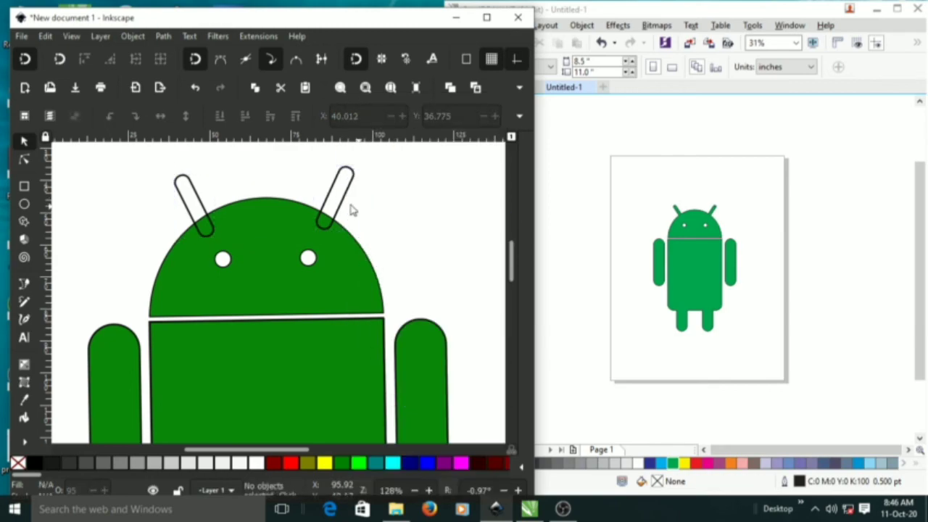
# Unite the right antenna with the Inkscape head using Union
pyautogui.click(341, 203)
pyautogui.keyDown('shift'); pyautogui.click(334, 260); pyautogui.keyUp('shift')
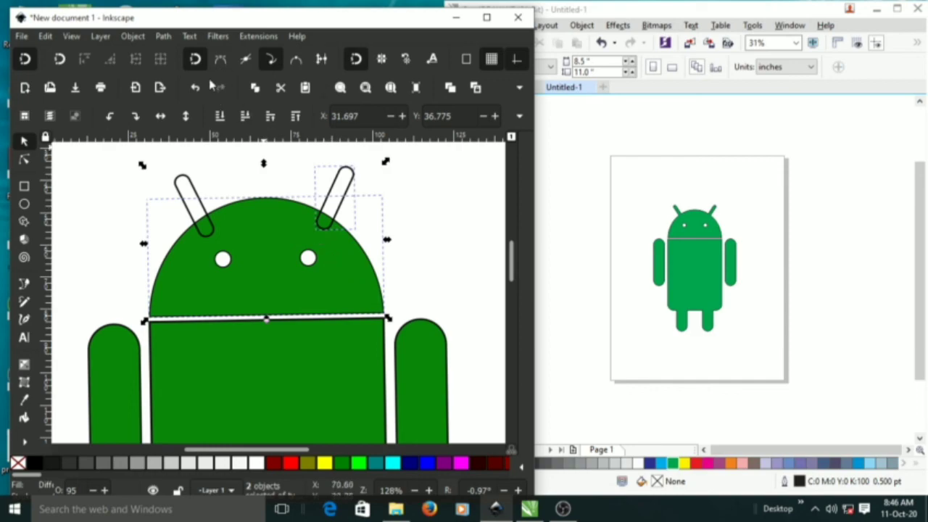
pyautogui.click(164, 37)
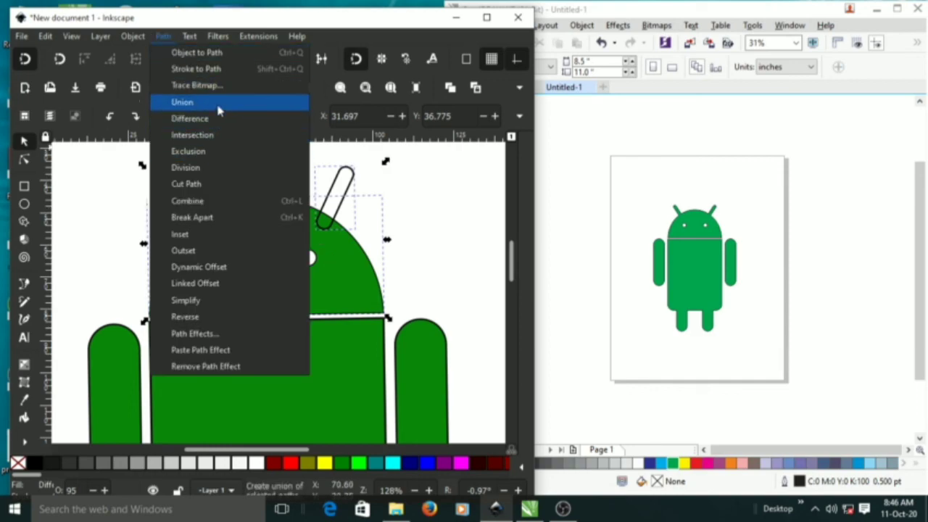
pyautogui.click(216, 100)
# Unite the left antenna with the Inkscape head using Union, leaving nothing selected
pyautogui.click(196, 207)
pyautogui.keyDown('shift'); pyautogui.click(253, 260); pyautogui.keyUp('shift')
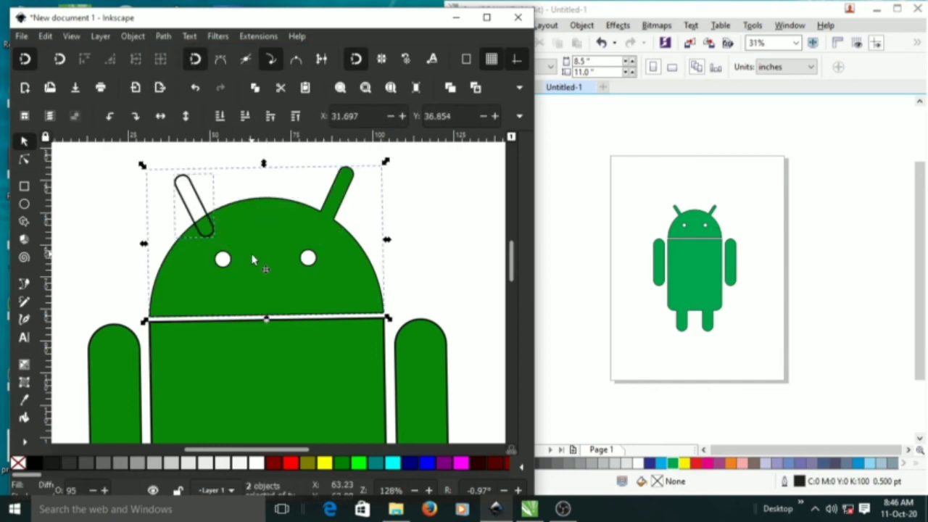
pyautogui.click(166, 37)
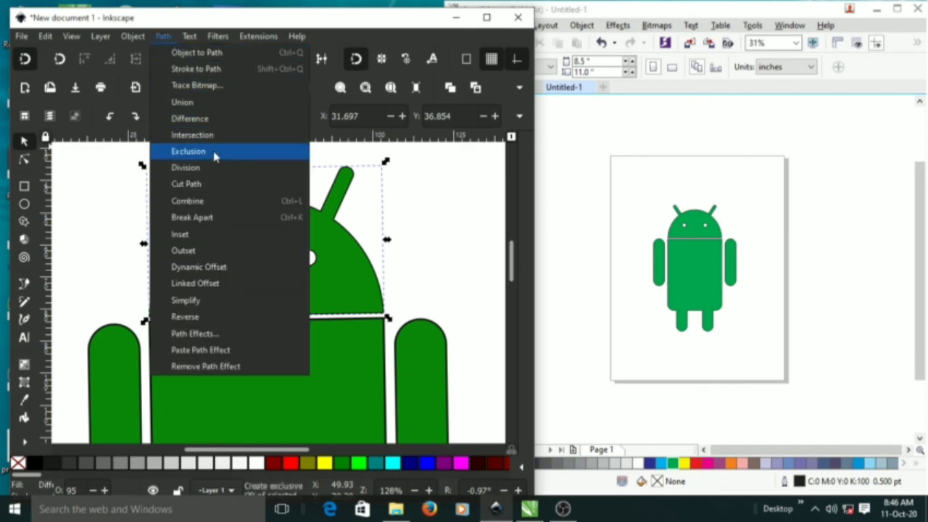
pyautogui.click(221, 100)
pyautogui.click(473, 217)
pyautogui.scroll(-1, 471, 216)
pyautogui.scroll(1, 471, 216)
pyautogui.keyDown('ctrl'); pyautogui.scroll(-3, 467, 218); pyautogui.keyUp('ctrl')
pyautogui.moveTo(468, 236); pyautogui.dragTo(449, 247)
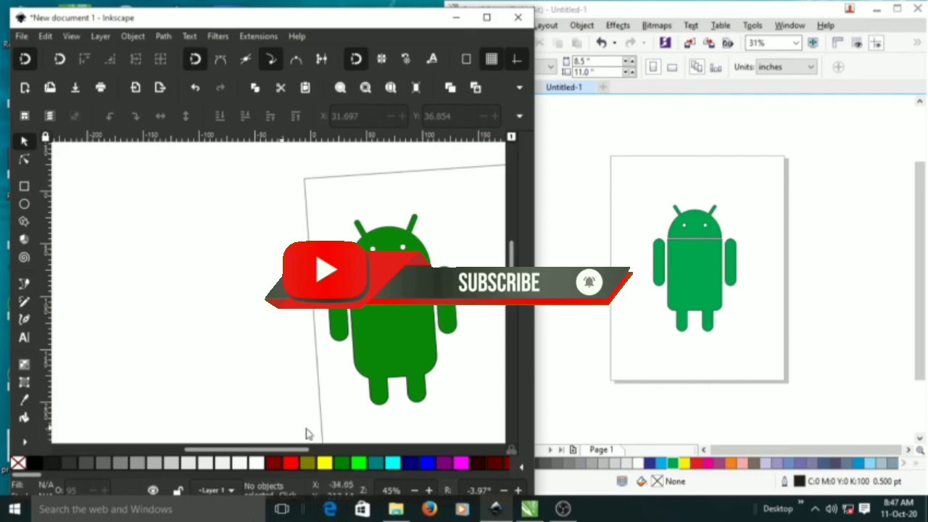
pyautogui.click(565, 510)
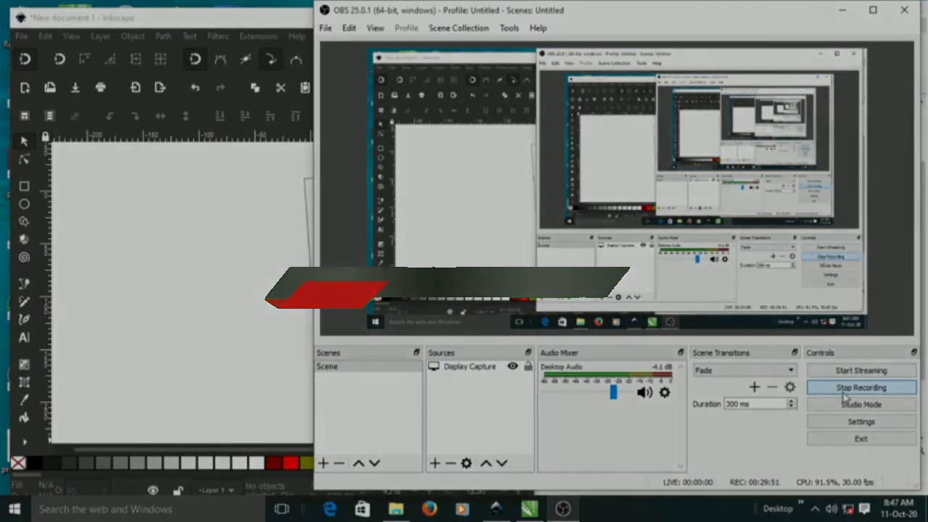